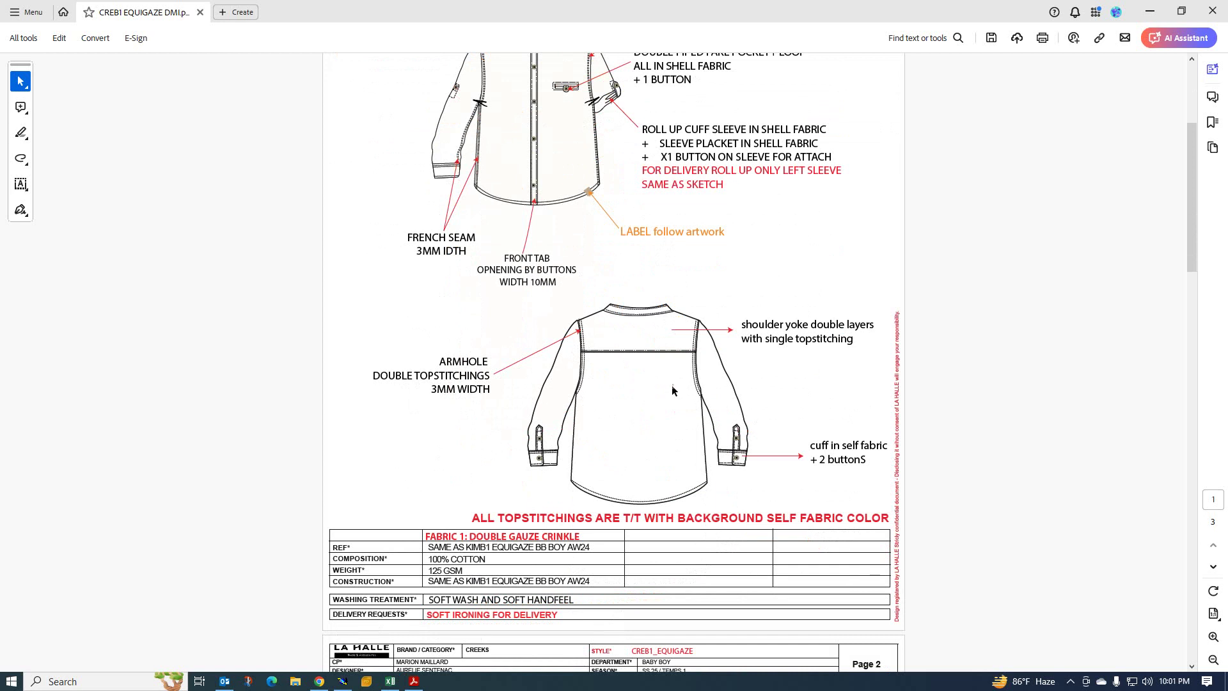
# Examine the front and back sketches, construction notes and fabric details of the shirt in the tech pack PDF
pyautogui.scroll(-2, 659, 385)
pyautogui.scroll(6, 659, 385)
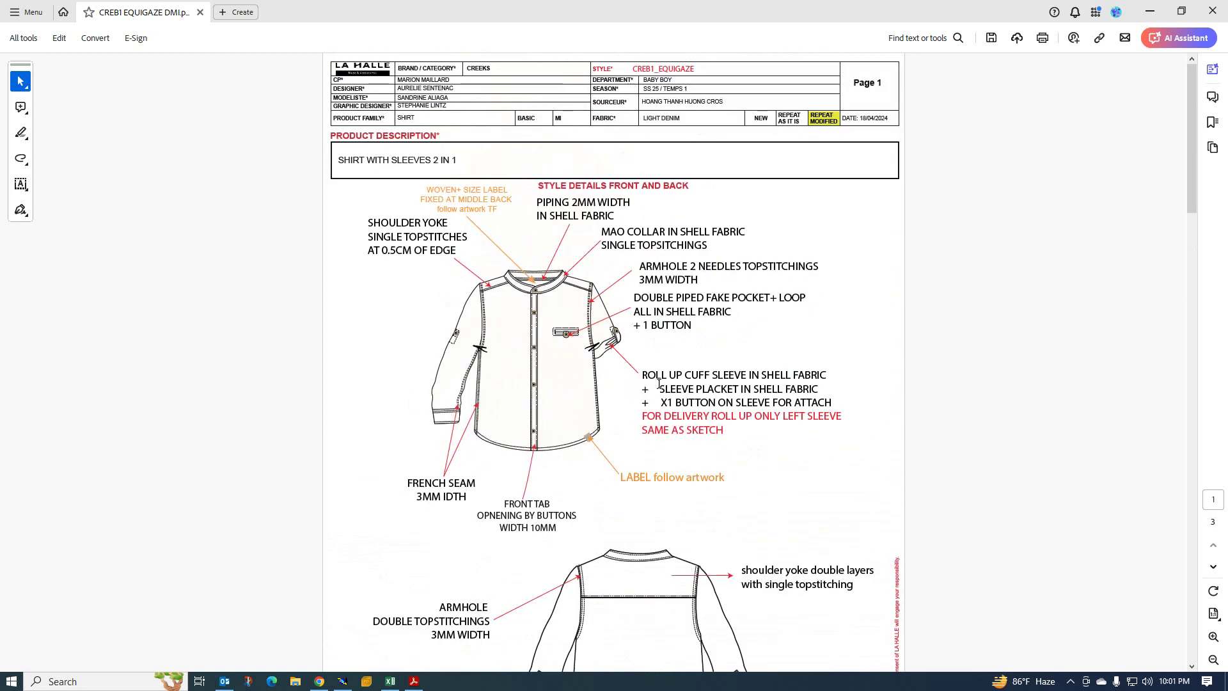
pyautogui.scroll(-5, 595, 384)
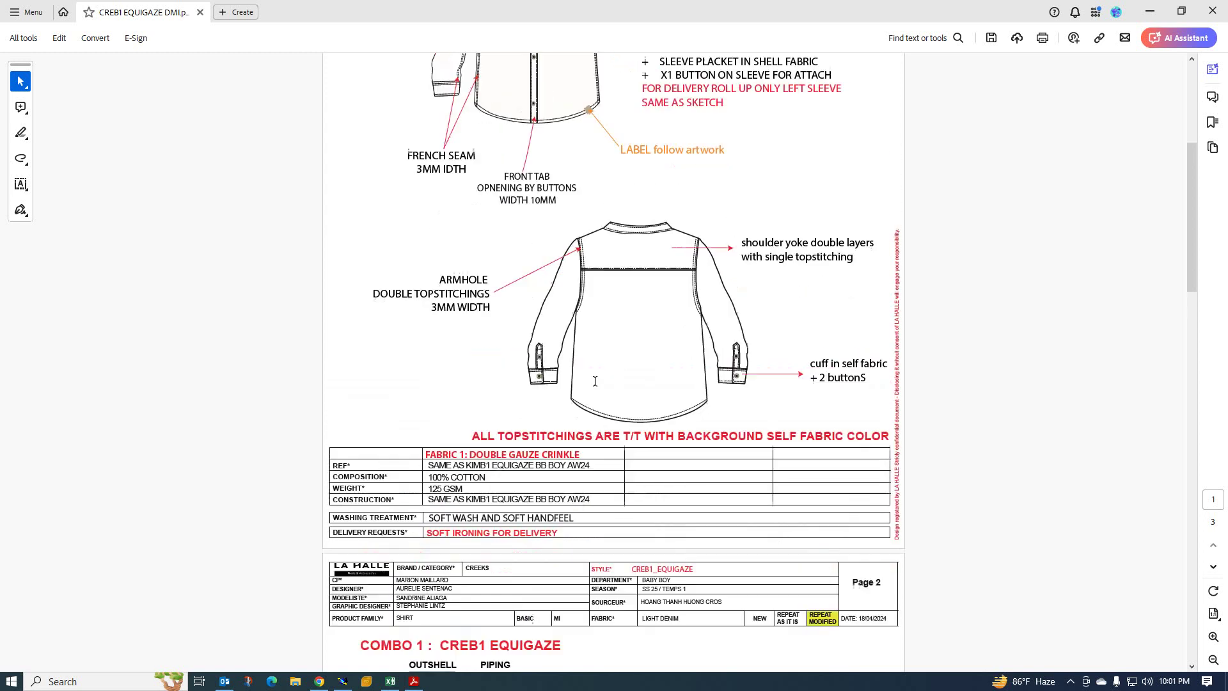
pyautogui.scroll(5, 595, 385)
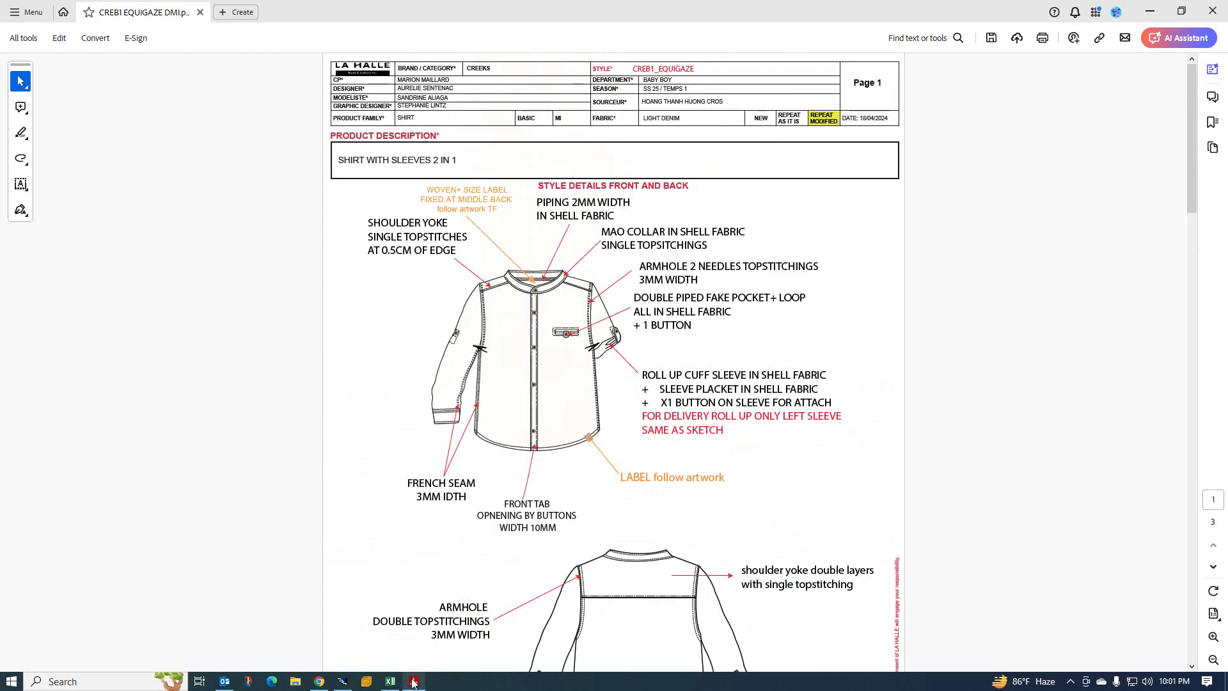
# Switch to the Excel size spec and review the 12M body, sleeve and collar measurements alongside the tech pack sketch
pyautogui.click(390, 682)
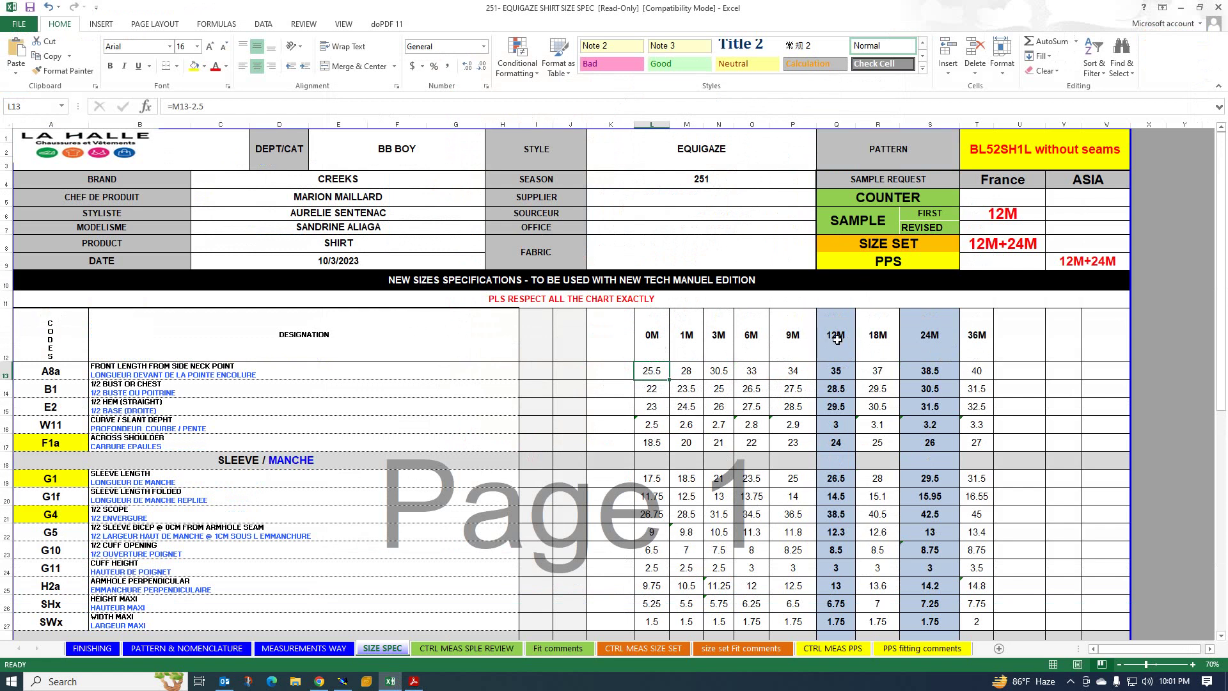
pyautogui.scroll(-3, 836, 335)
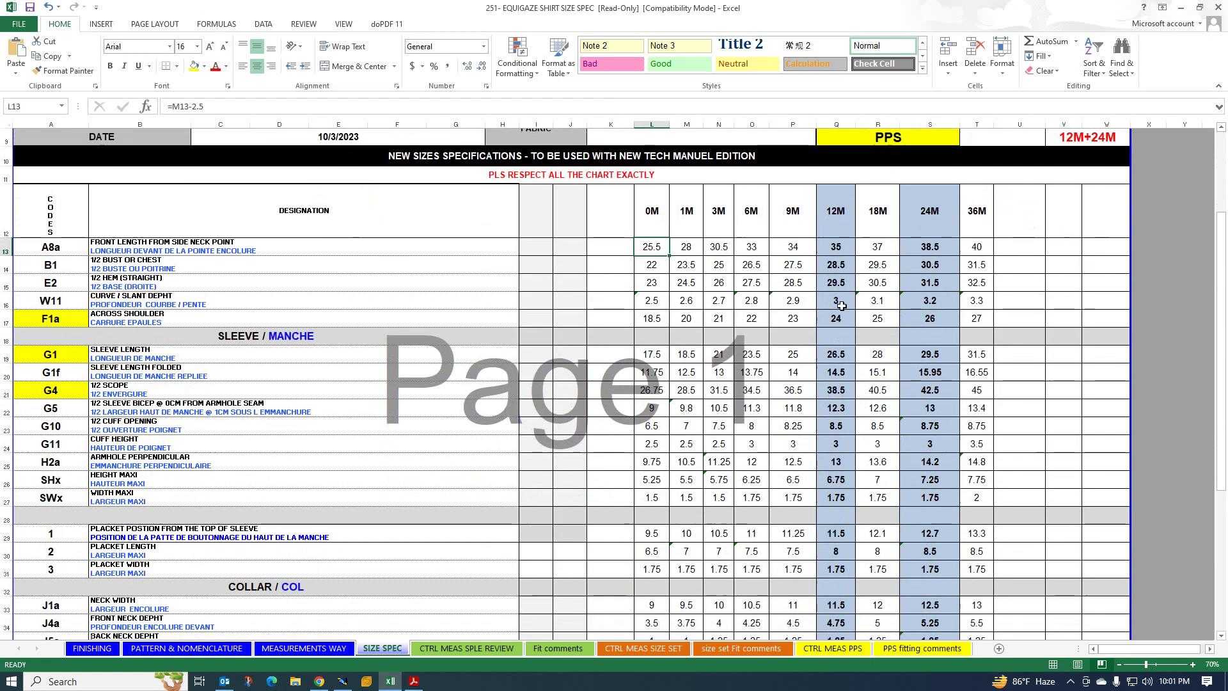
pyautogui.scroll(-3, 789, 464)
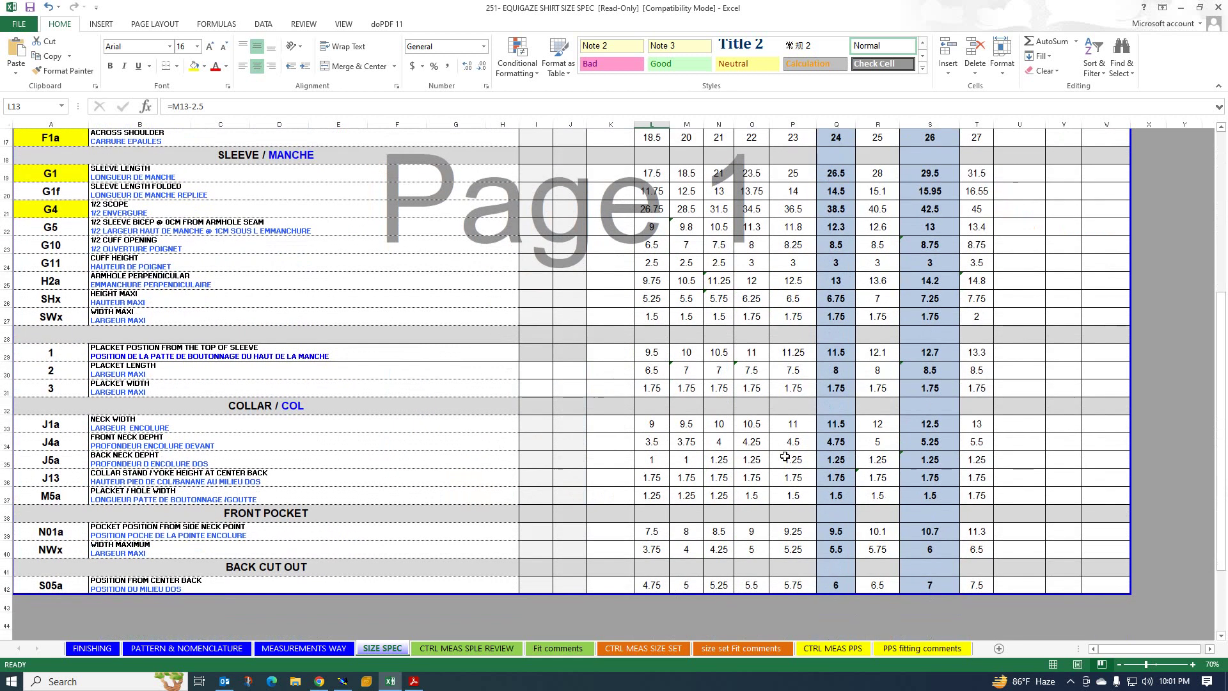
pyautogui.scroll(3, 751, 430)
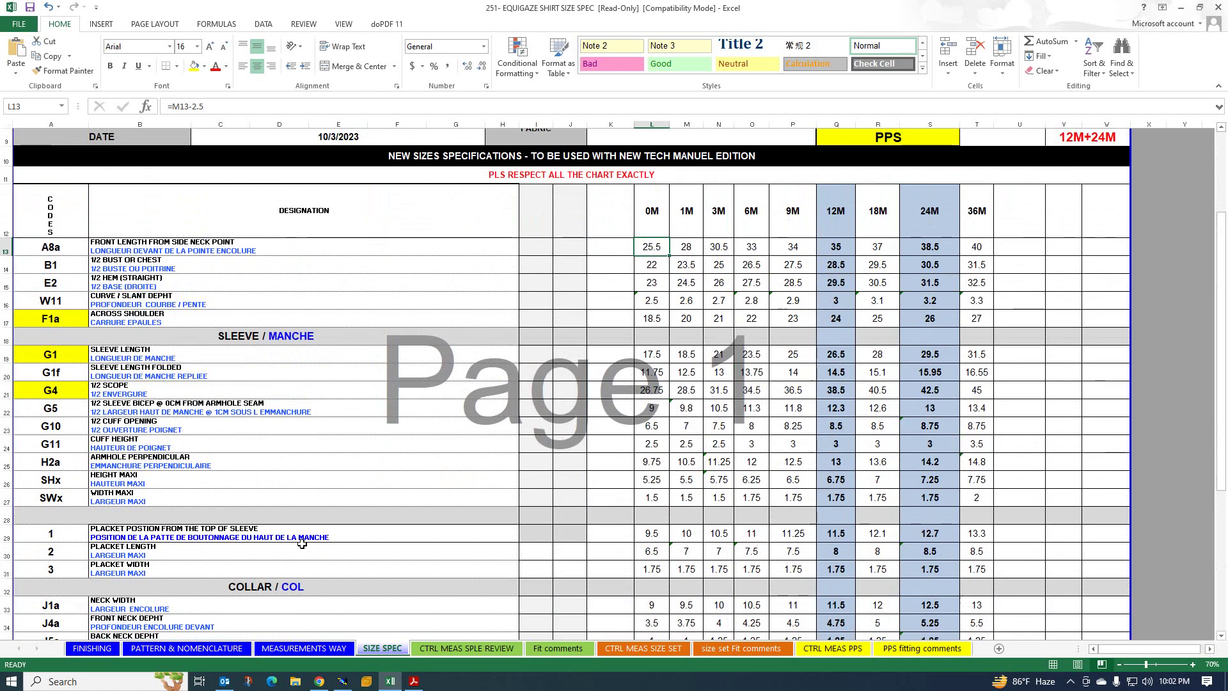
pyautogui.click(343, 681)
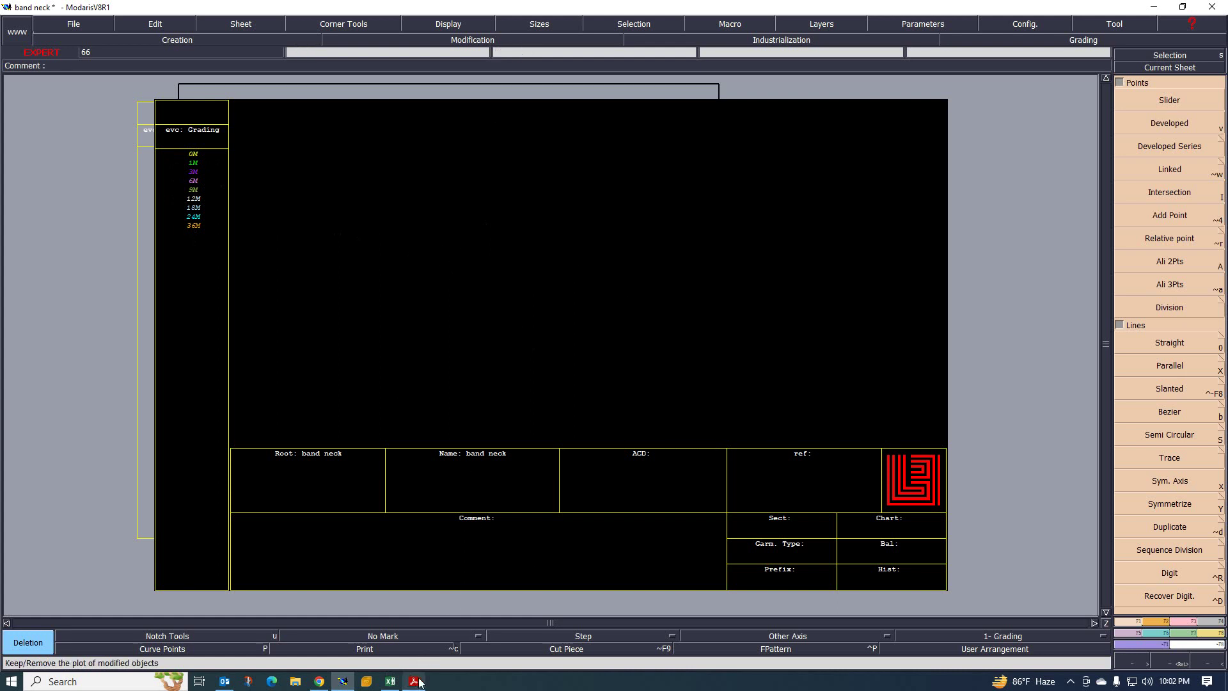
pyautogui.click(391, 681)
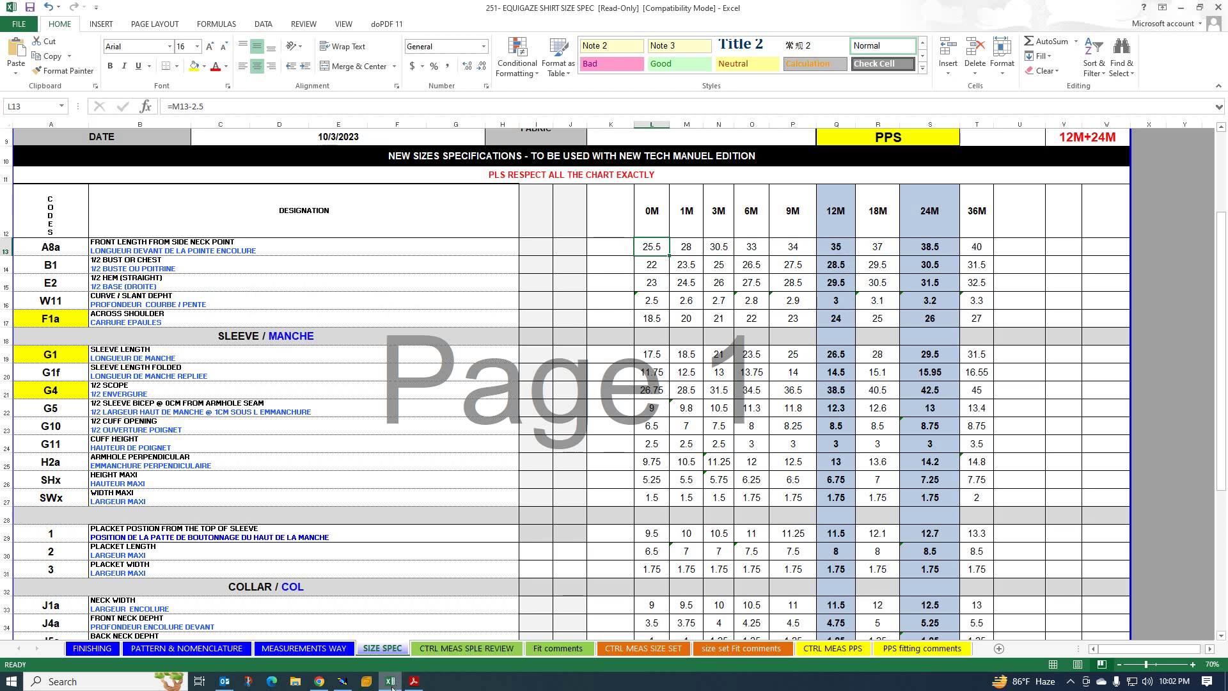
pyautogui.click(414, 682)
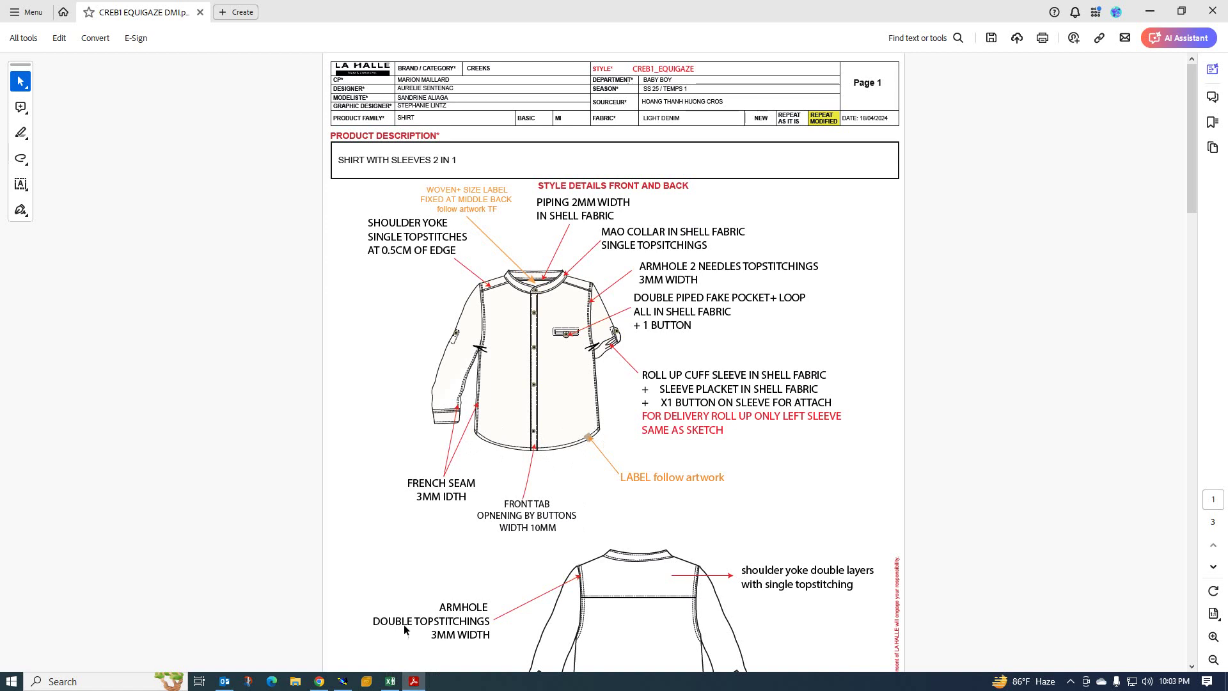
pyautogui.click(413, 680)
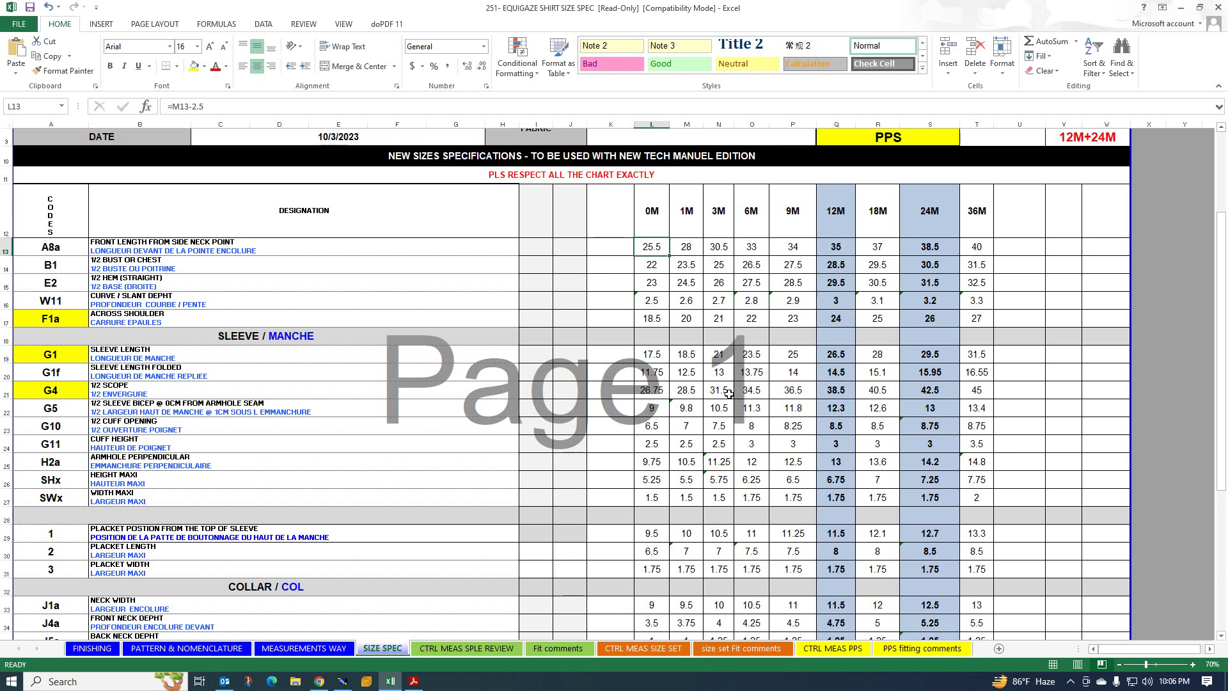
# Switch to Modaris and draw a rectangle 35 cm wide and 14.25 cm high on the band neck sheet
pyautogui.click(343, 682)
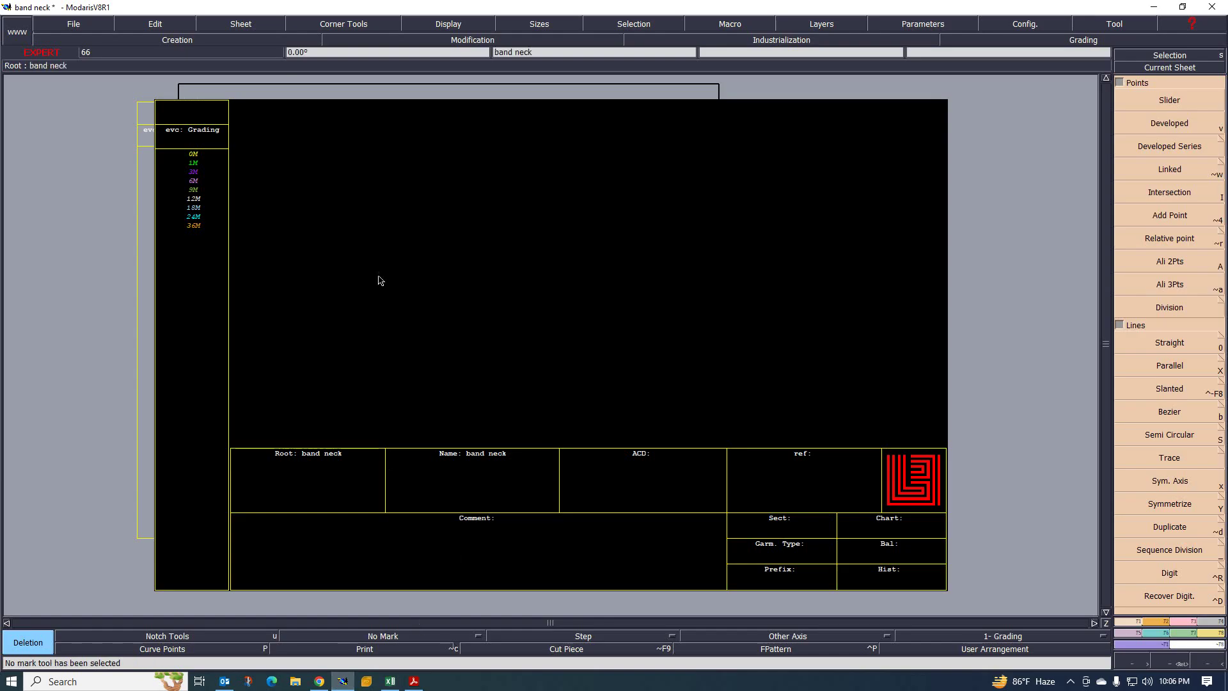
pyautogui.click(1167, 567)
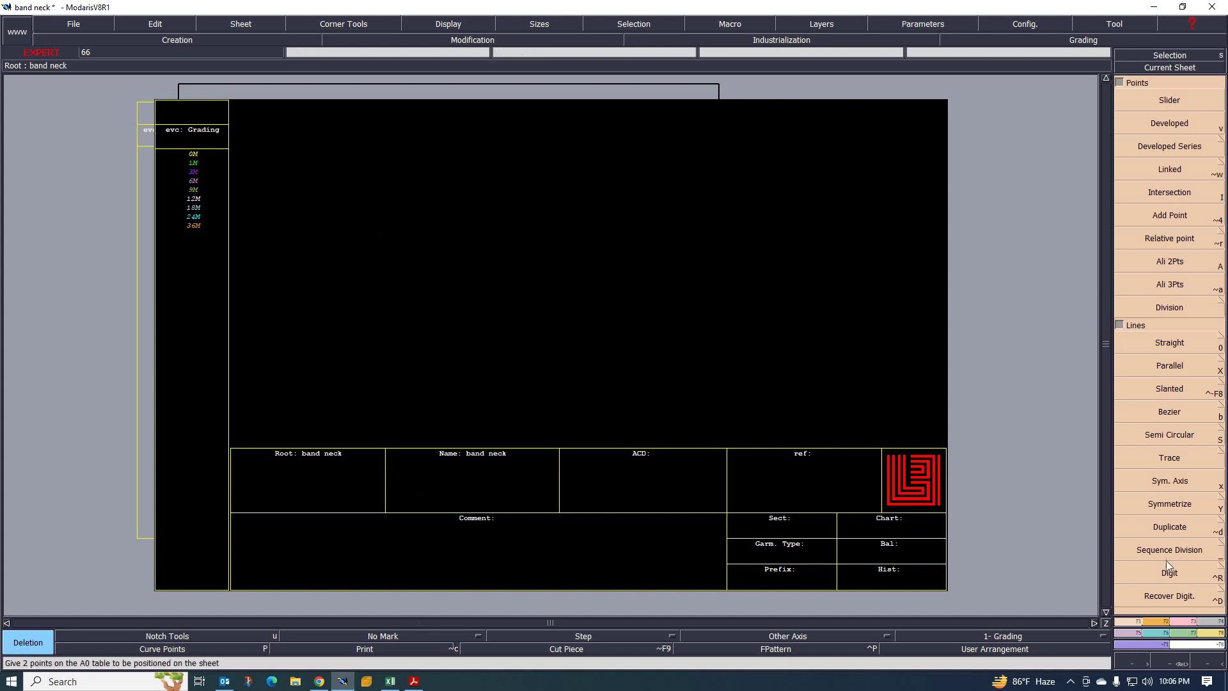
pyautogui.click(1159, 621)
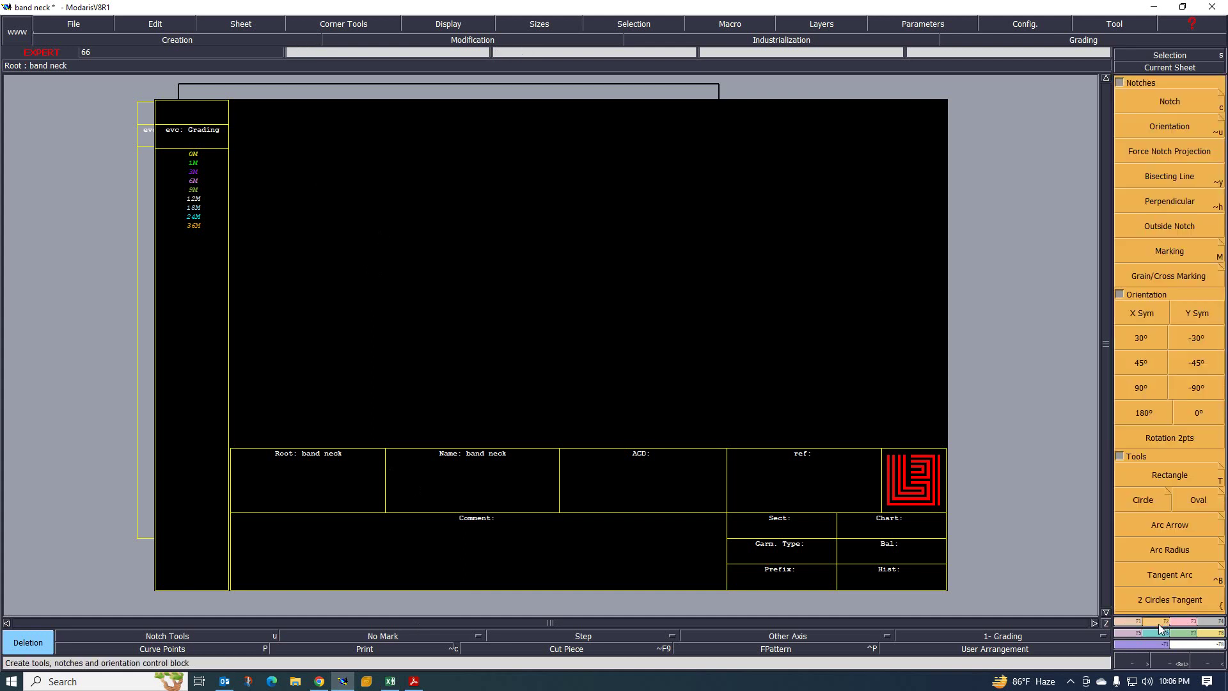
pyautogui.click(1172, 475)
pyautogui.click(330, 200)
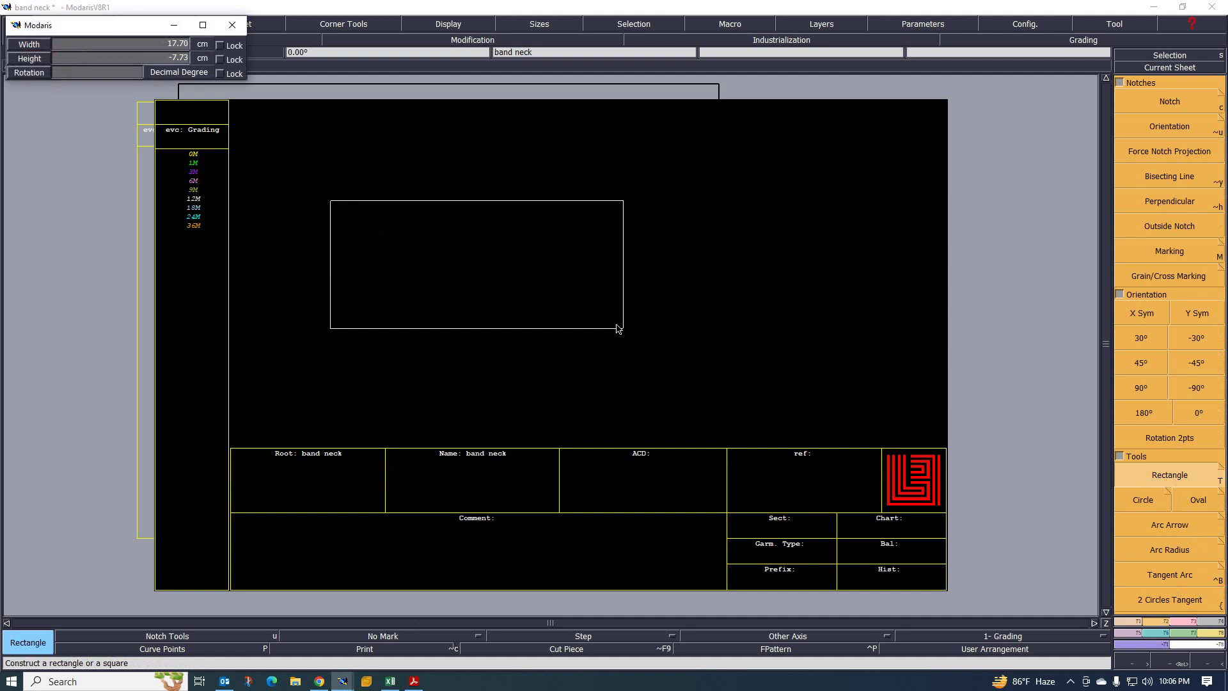
pyautogui.write('35.0056')
pyautogui.press('Return')
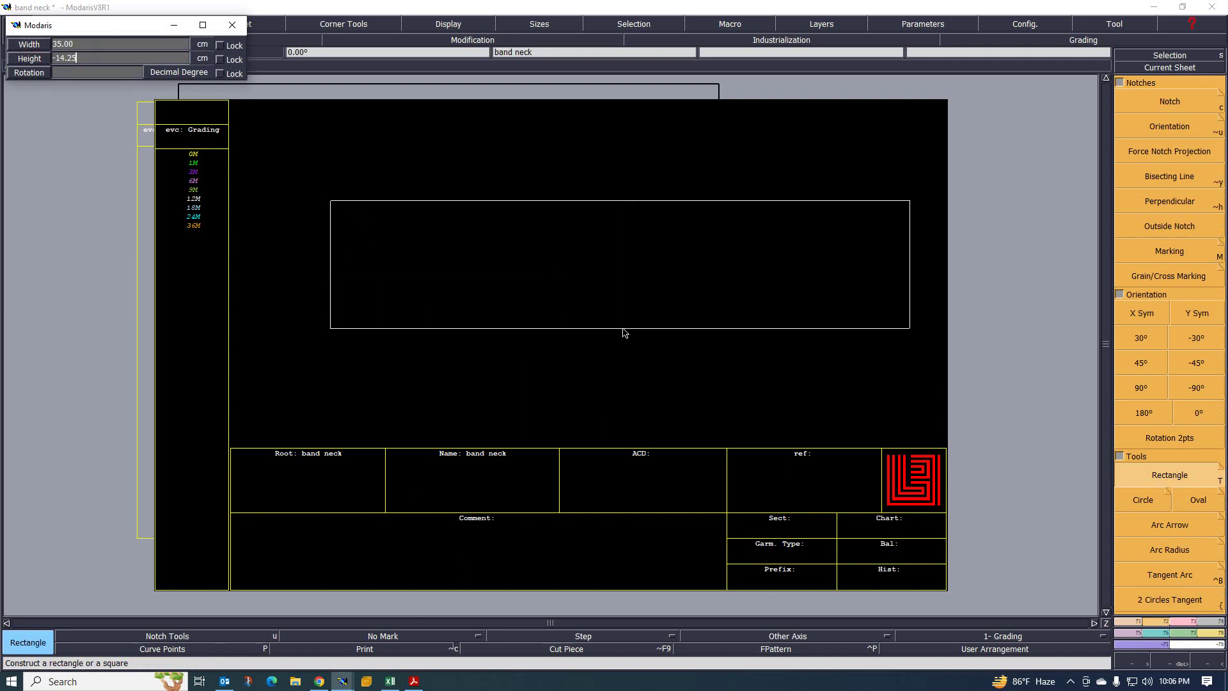
pyautogui.press('Return')
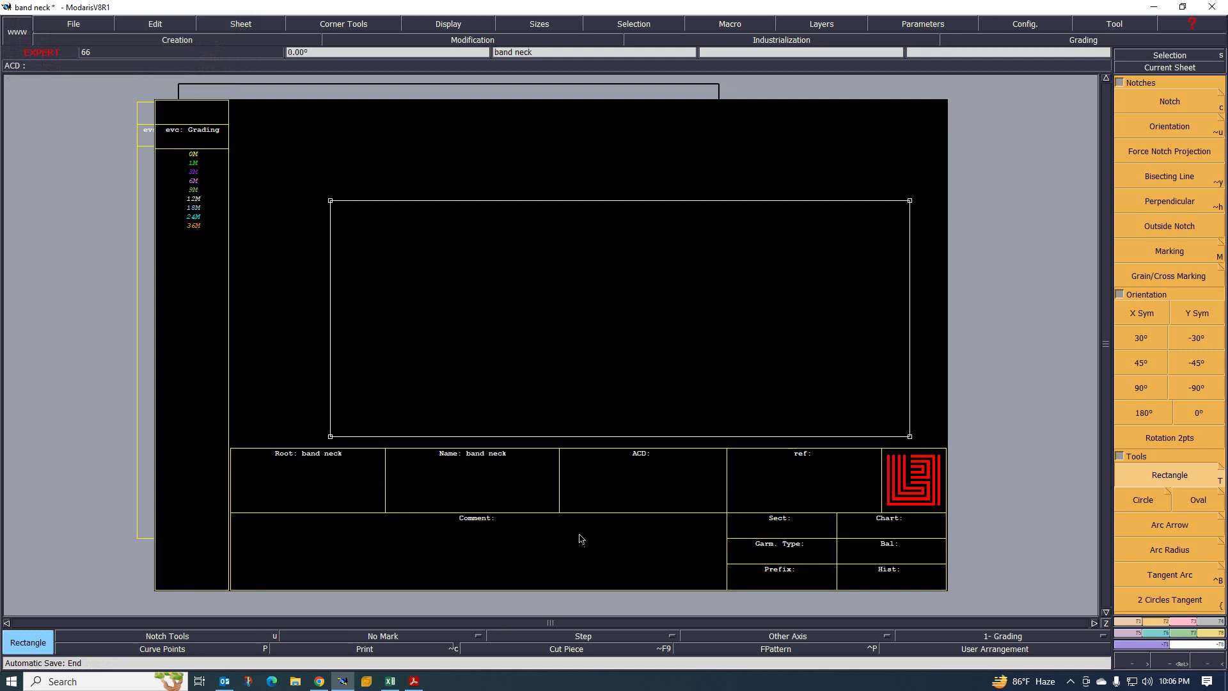
# Check the 12M neck depths in the Excel size spec and draw Modaris parallels 1.25 cm and 4.75 cm inside the rectangle's left edge
pyautogui.click(391, 682)
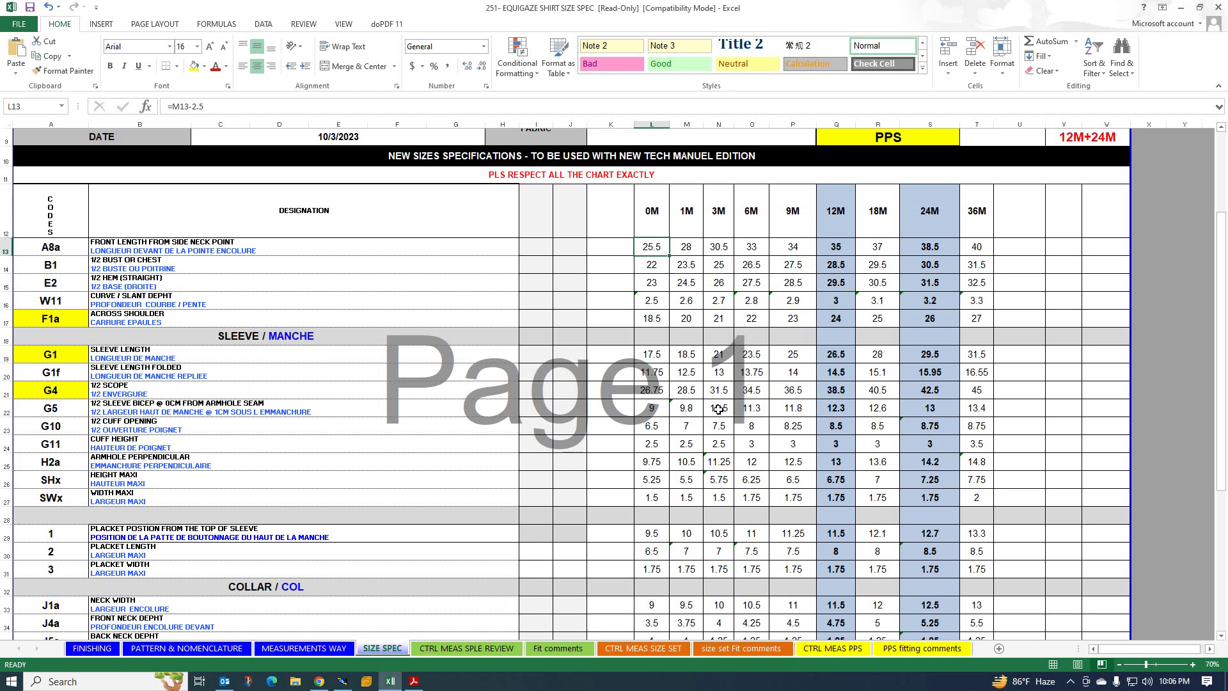
pyautogui.scroll(-3, 719, 409)
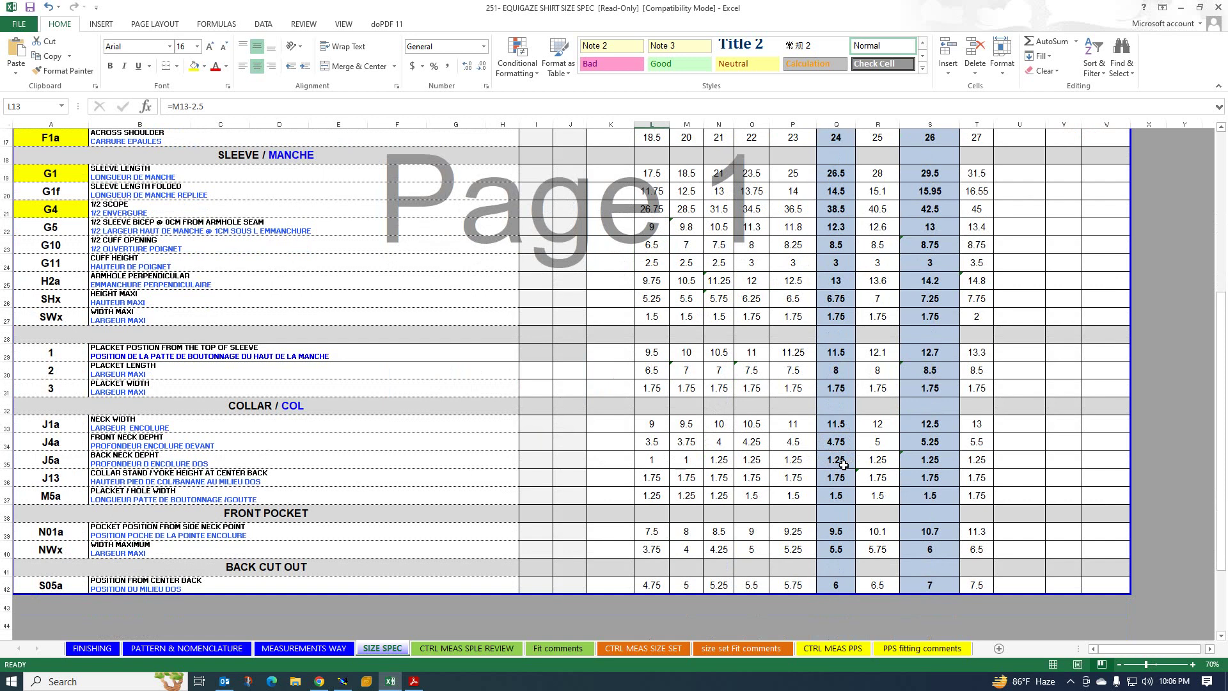
pyautogui.click(341, 682)
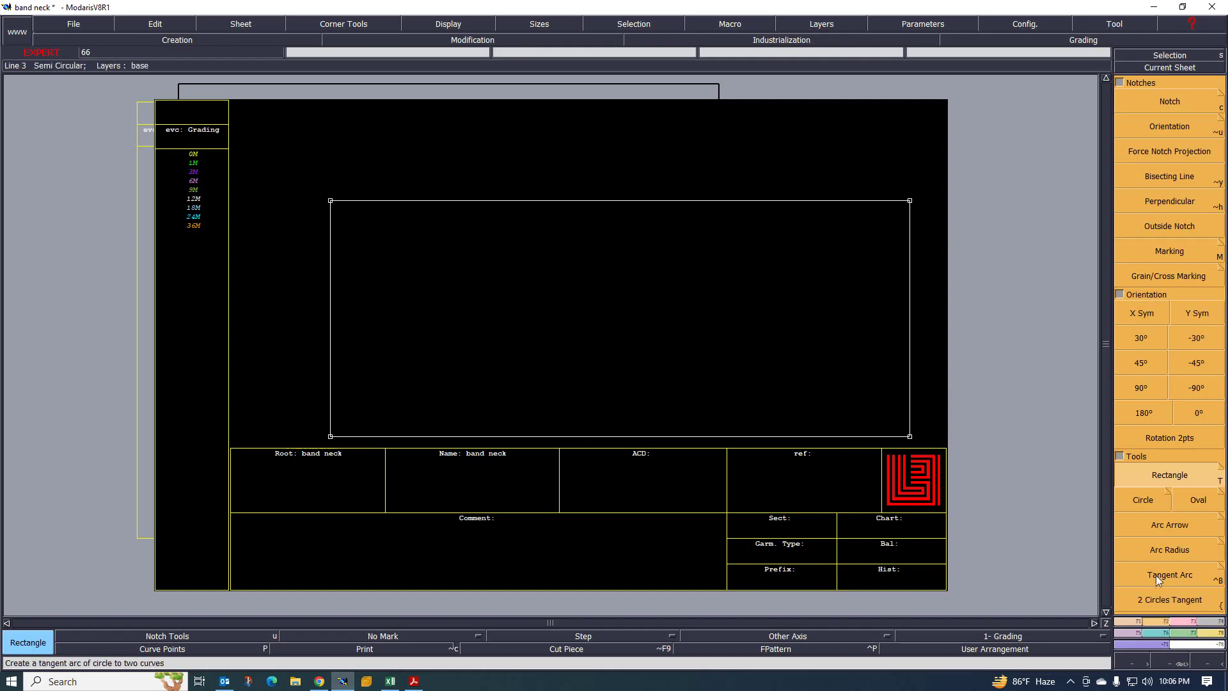
pyautogui.click(1131, 623)
pyautogui.click(1168, 365)
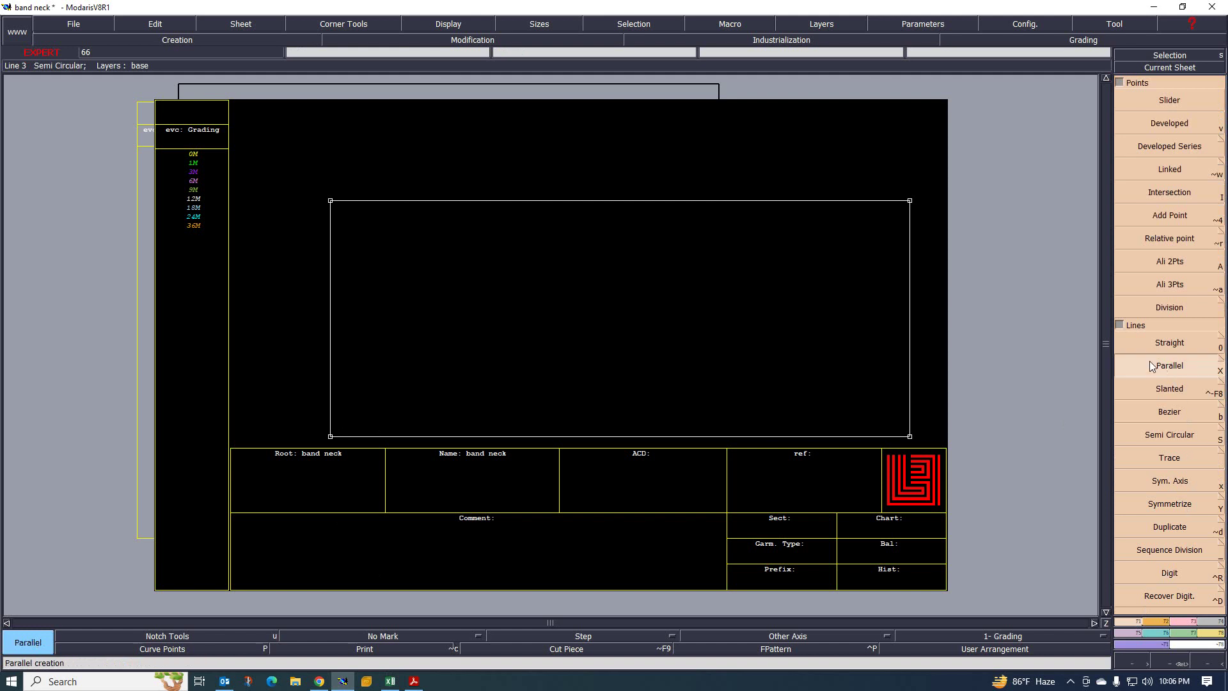
pyautogui.click(330, 361)
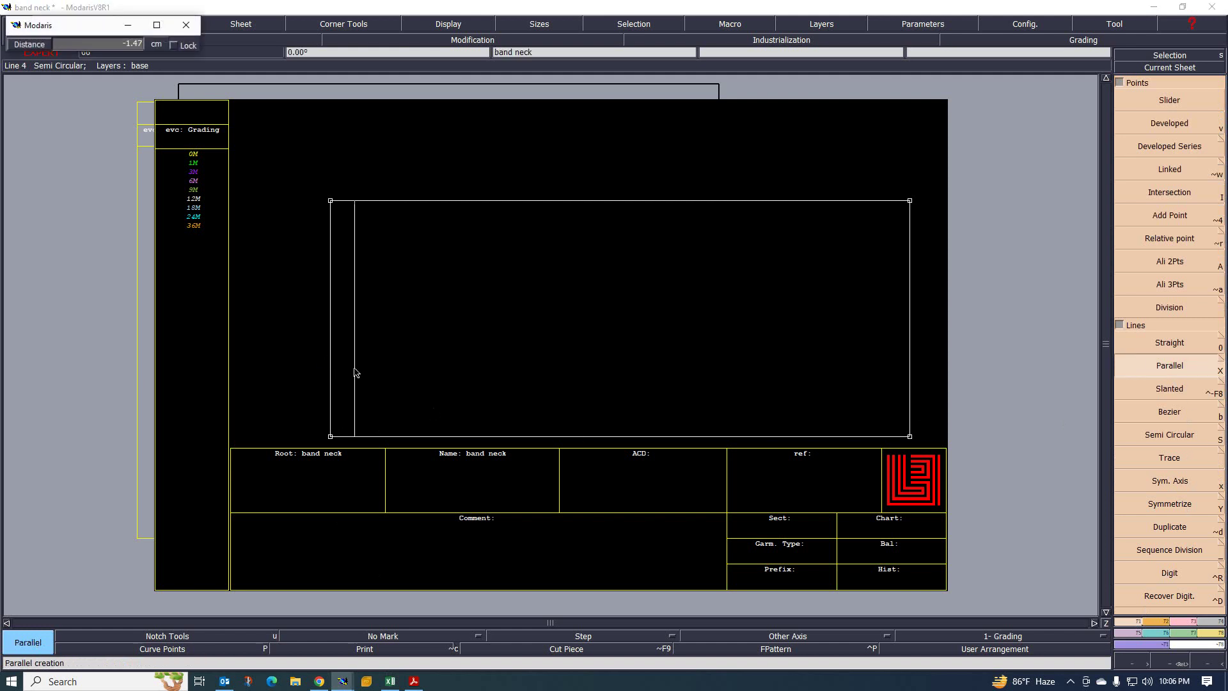
pyautogui.write('-1')
pyautogui.press('Return')
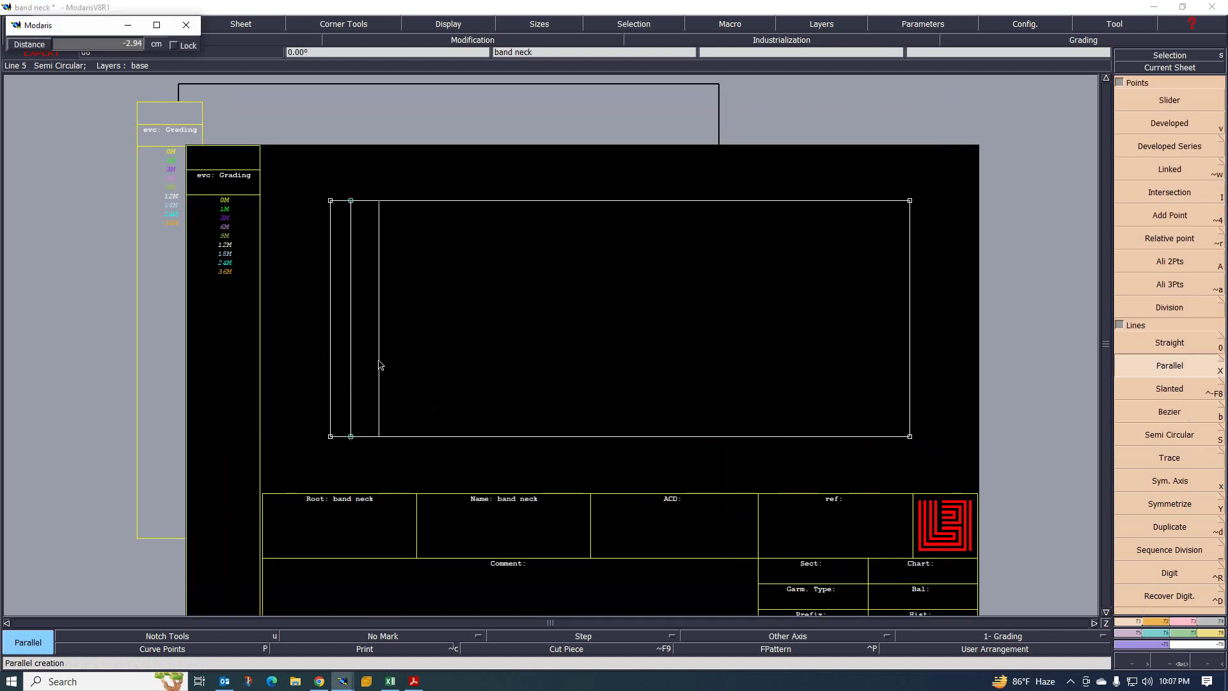
pyautogui.write('-4.75')
pyautogui.press('Return')
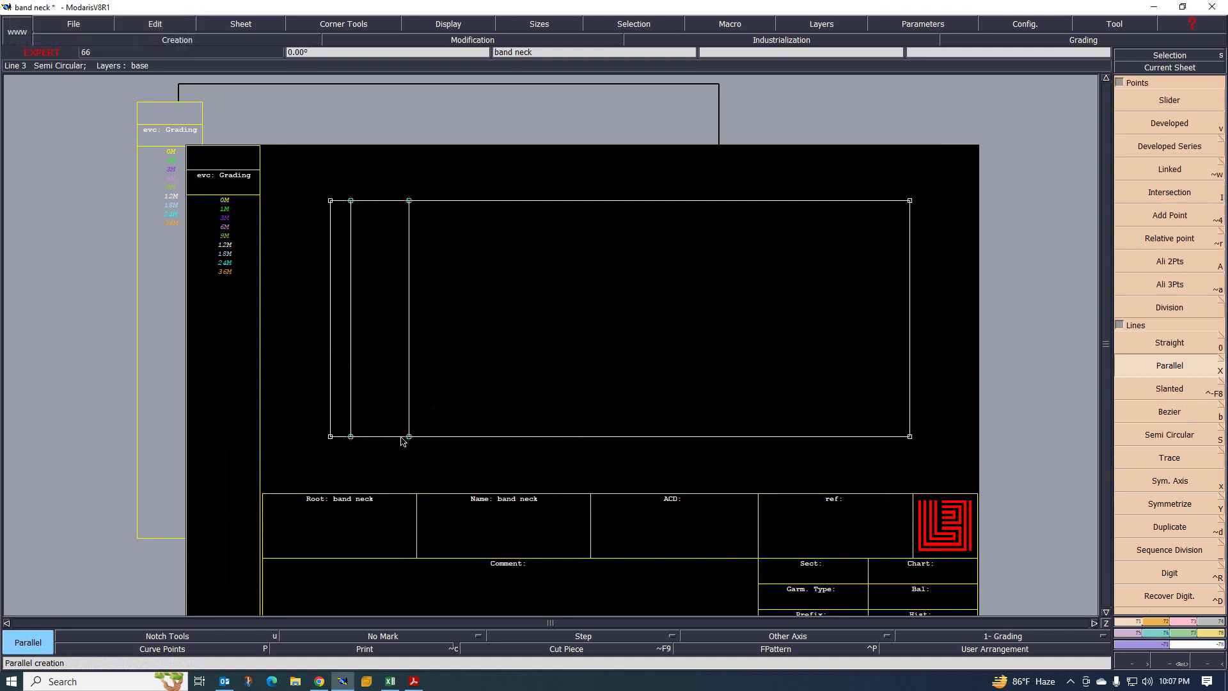
# Check the 12M neck width in Excel and draw a parallel in Modaris 5.75 cm above the rectangle's bottom edge
pyautogui.click(390, 682)
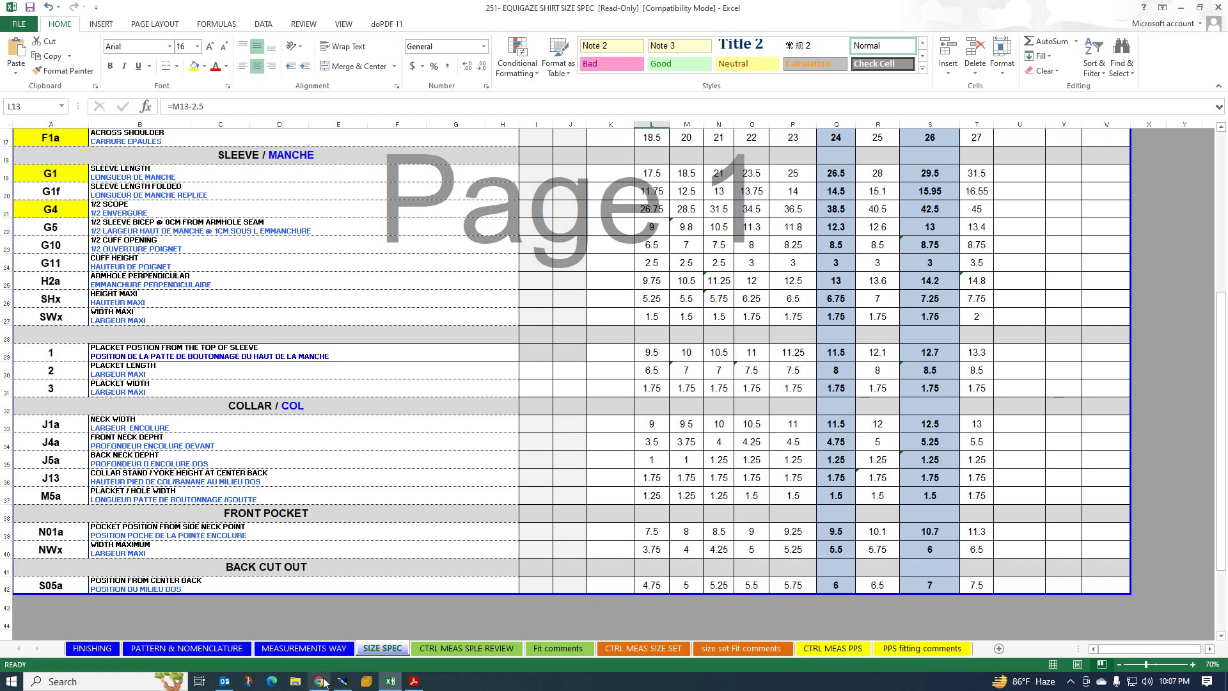
pyautogui.click(343, 681)
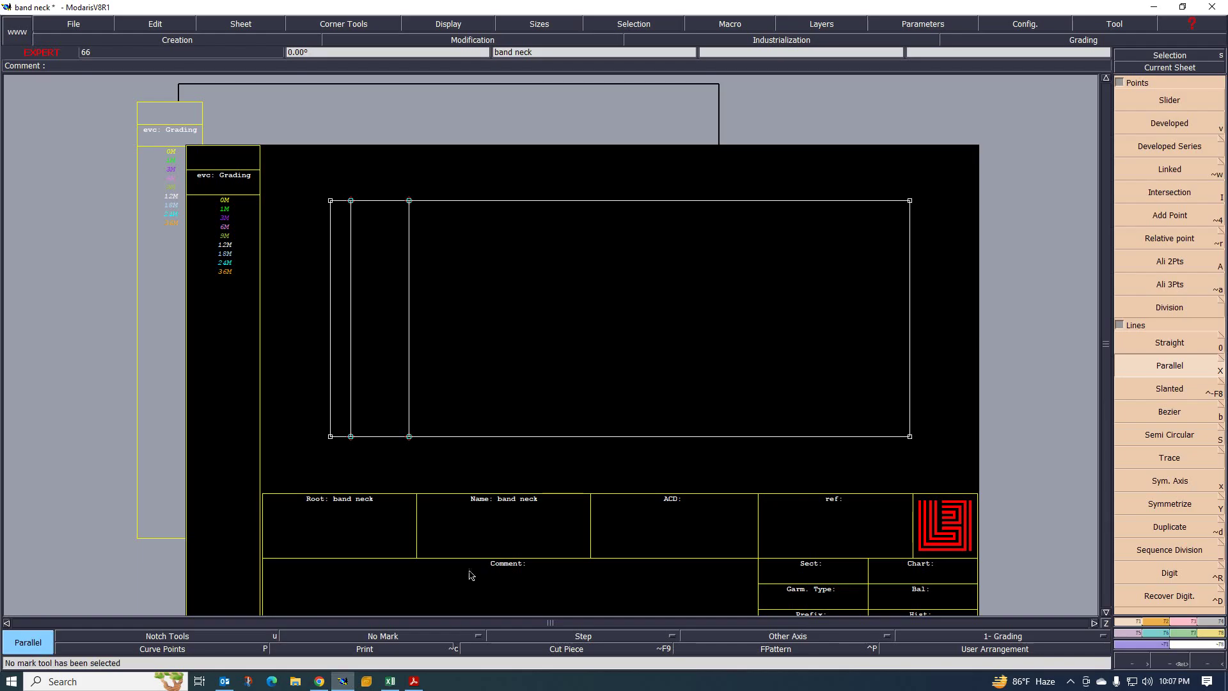
pyautogui.click(387, 436)
pyautogui.write('-5')
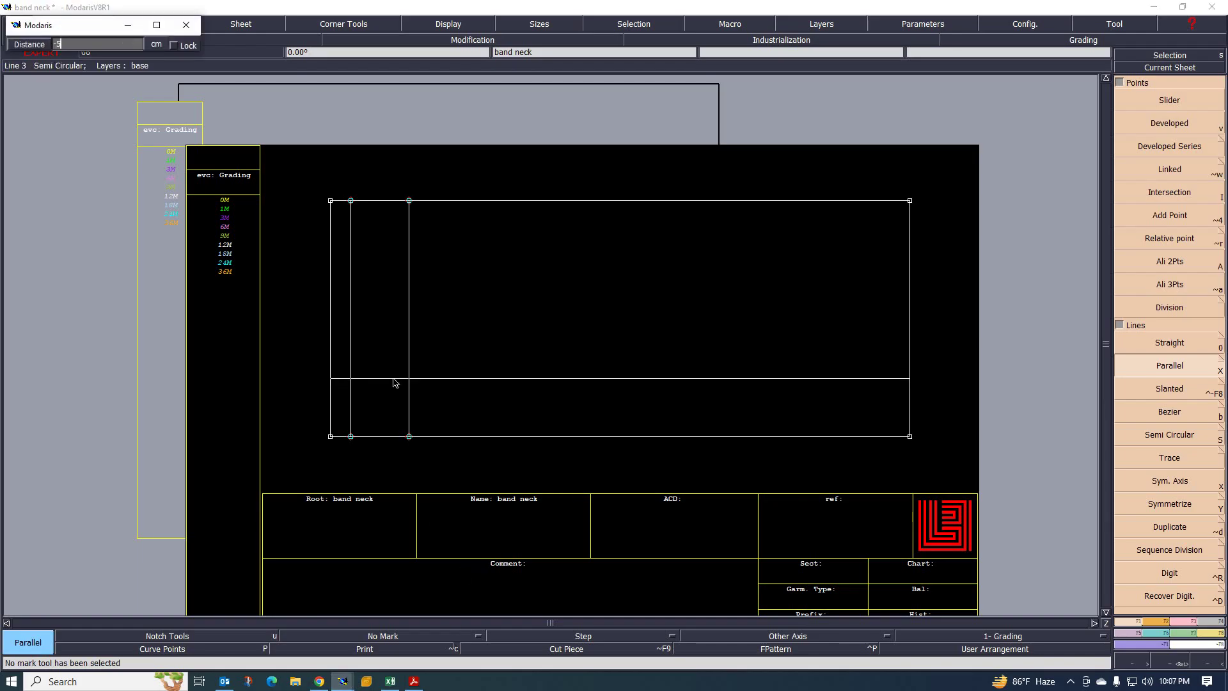
pyautogui.write('.75')
pyautogui.press('Return')
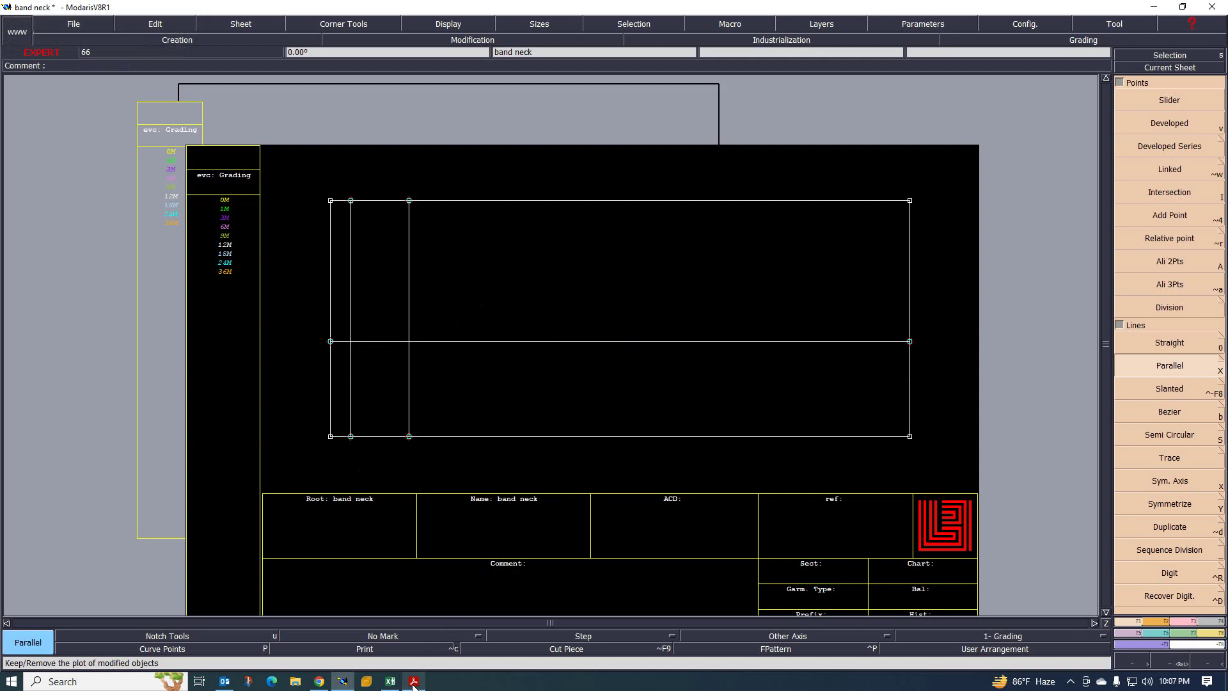
# Consult the Excel size spec and tech pack PDF for the shoulder and draw a Modaris parallel 12 cm above the rectangle's bottom edge
pyautogui.click(390, 682)
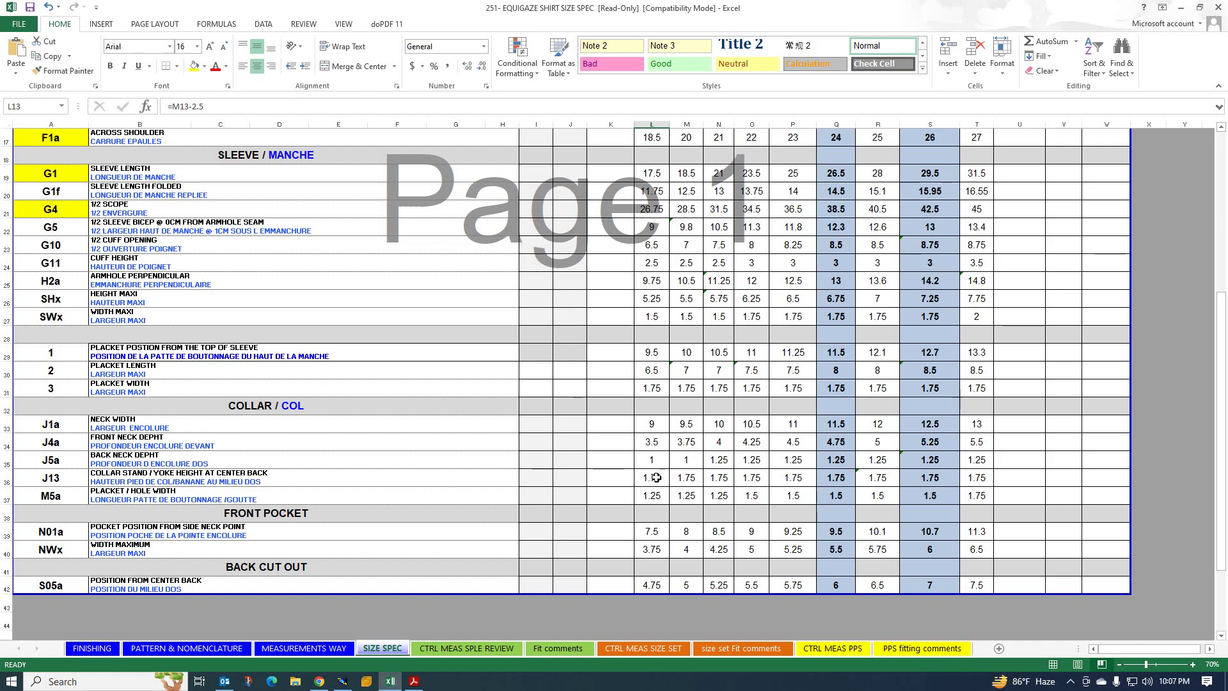
pyautogui.scroll(3, 656, 477)
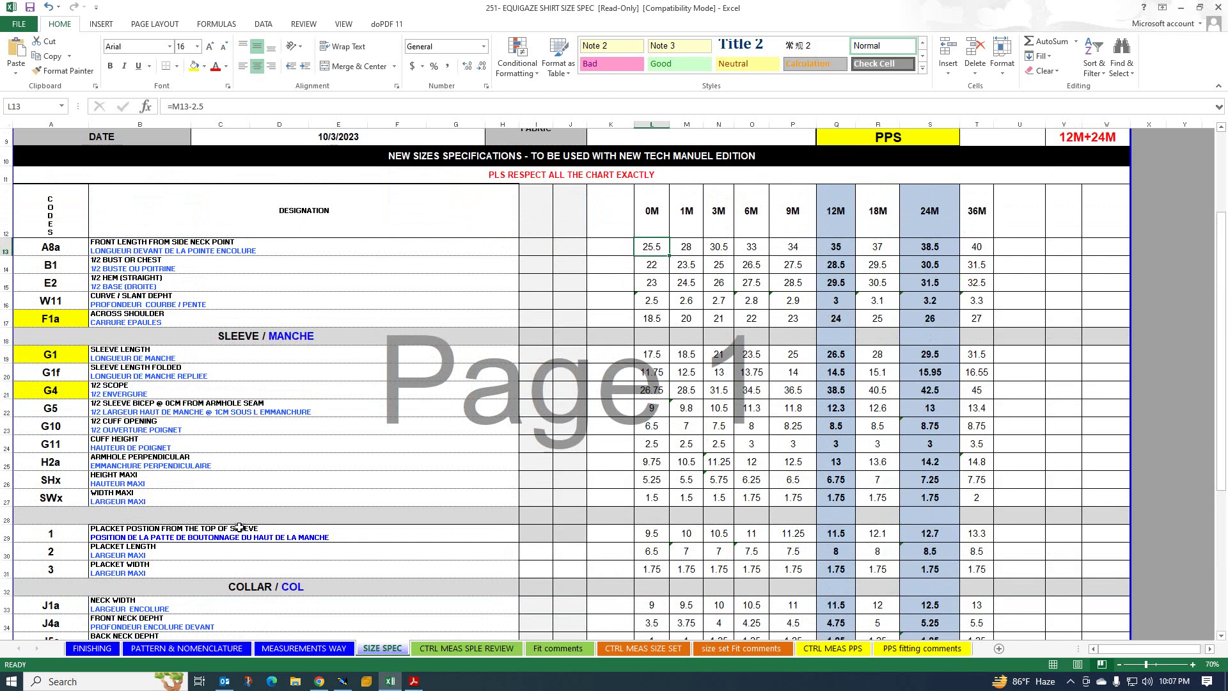
pyautogui.click(416, 682)
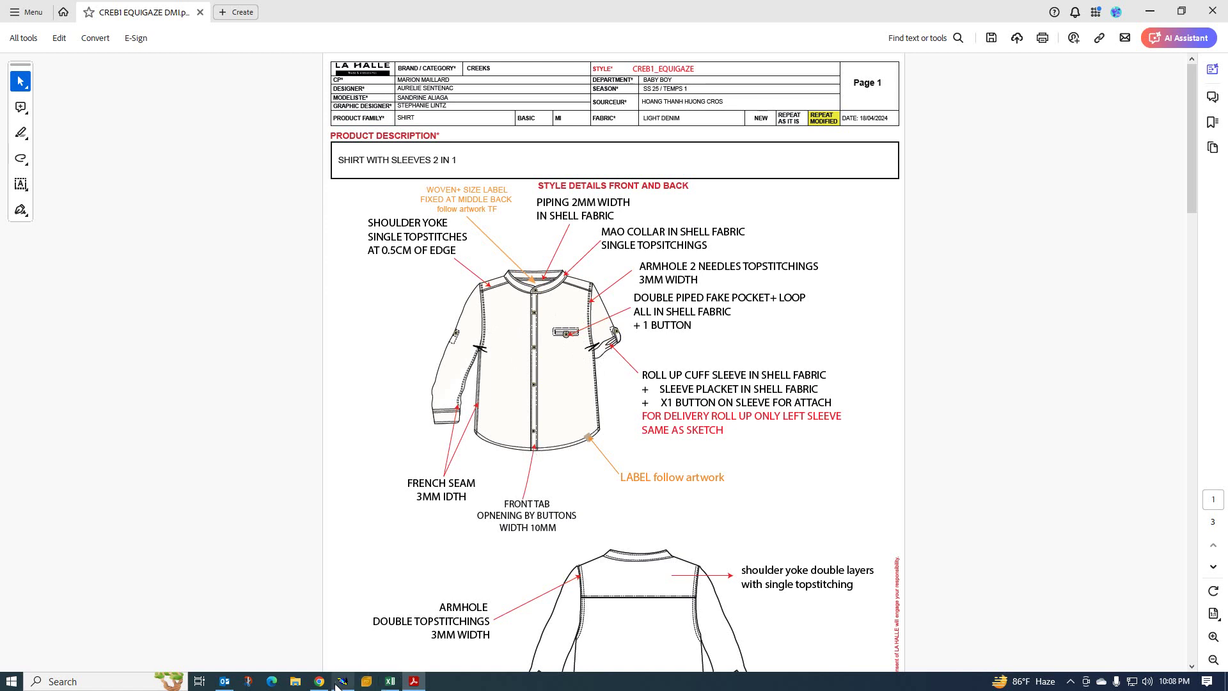
pyautogui.click(390, 682)
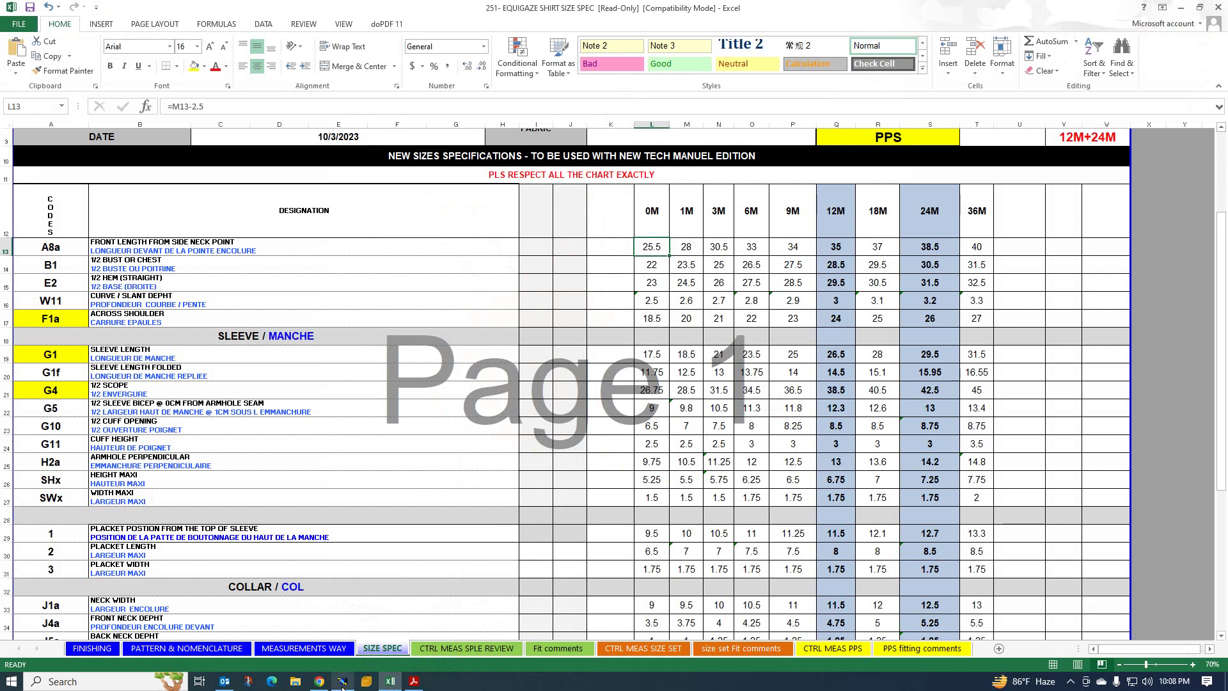
pyautogui.click(343, 682)
pyautogui.click(393, 435)
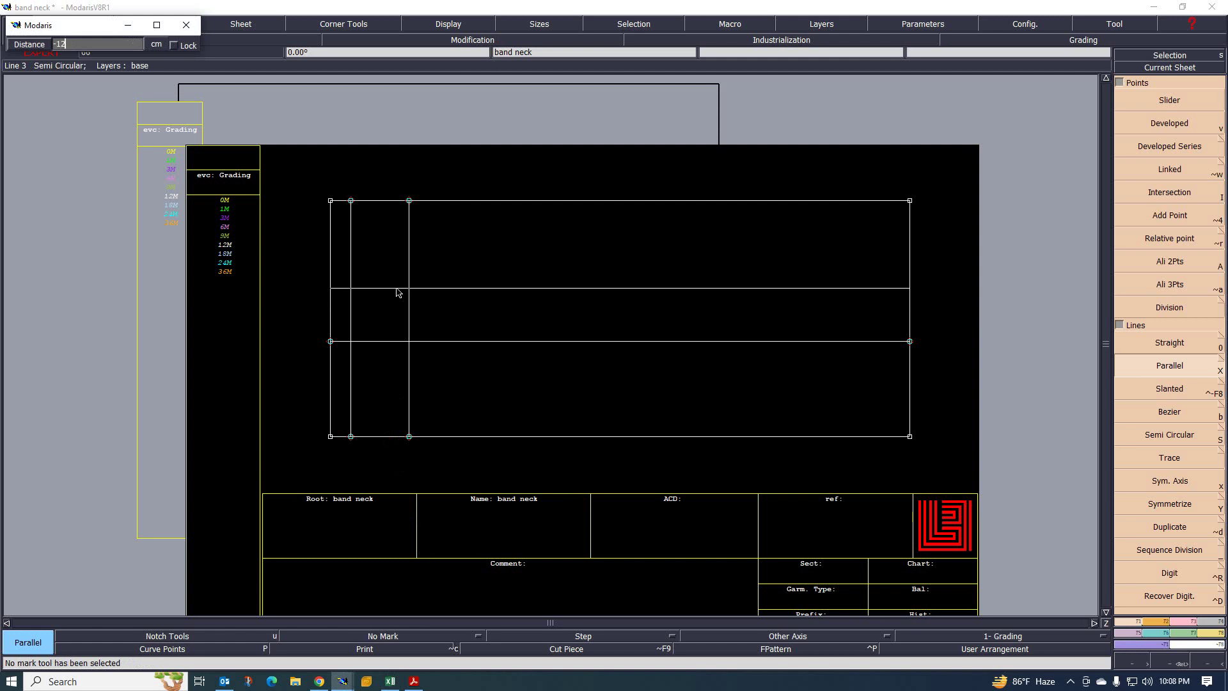
pyautogui.press('Return')
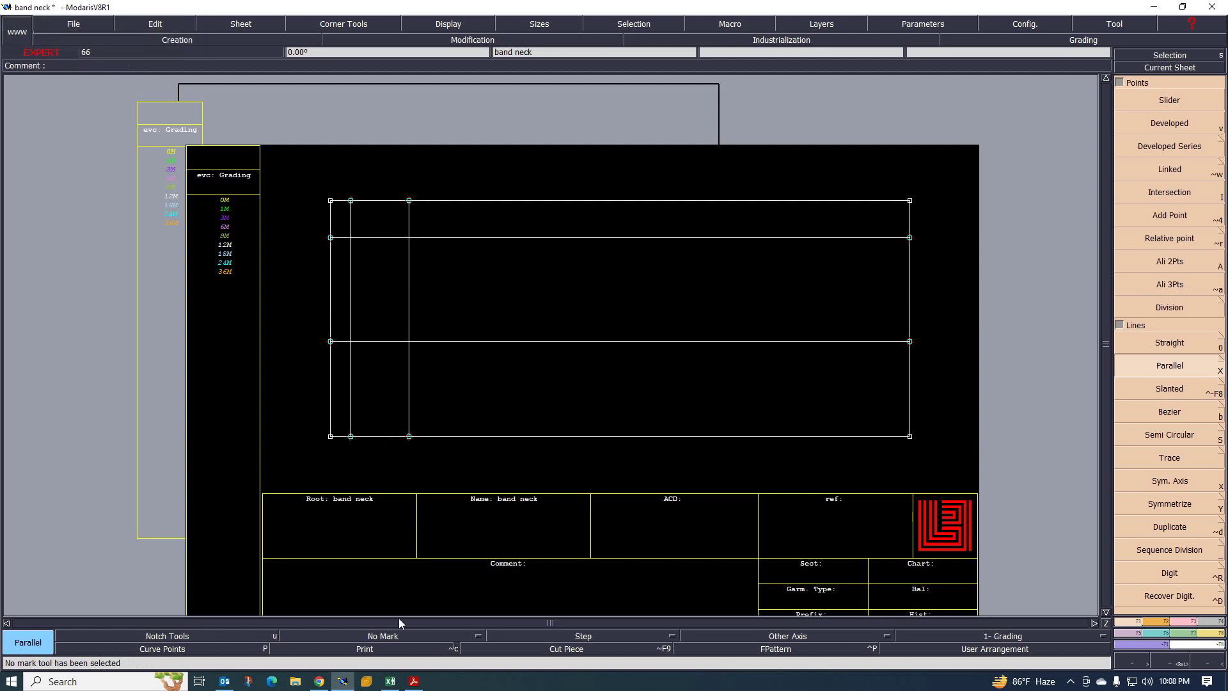
# Switch to Excel, review the size spec table and the garment measurement sketches, and return to the band neck sheet in Modaris
pyautogui.click(390, 682)
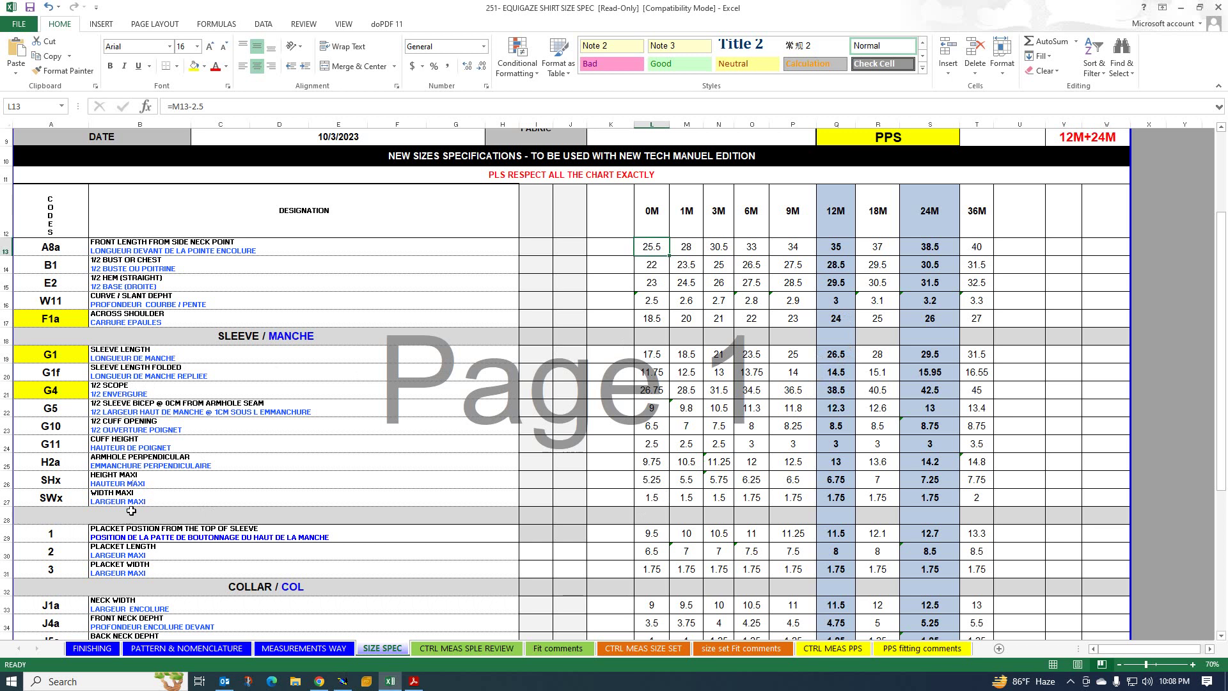
pyautogui.scroll(-3, 134, 538)
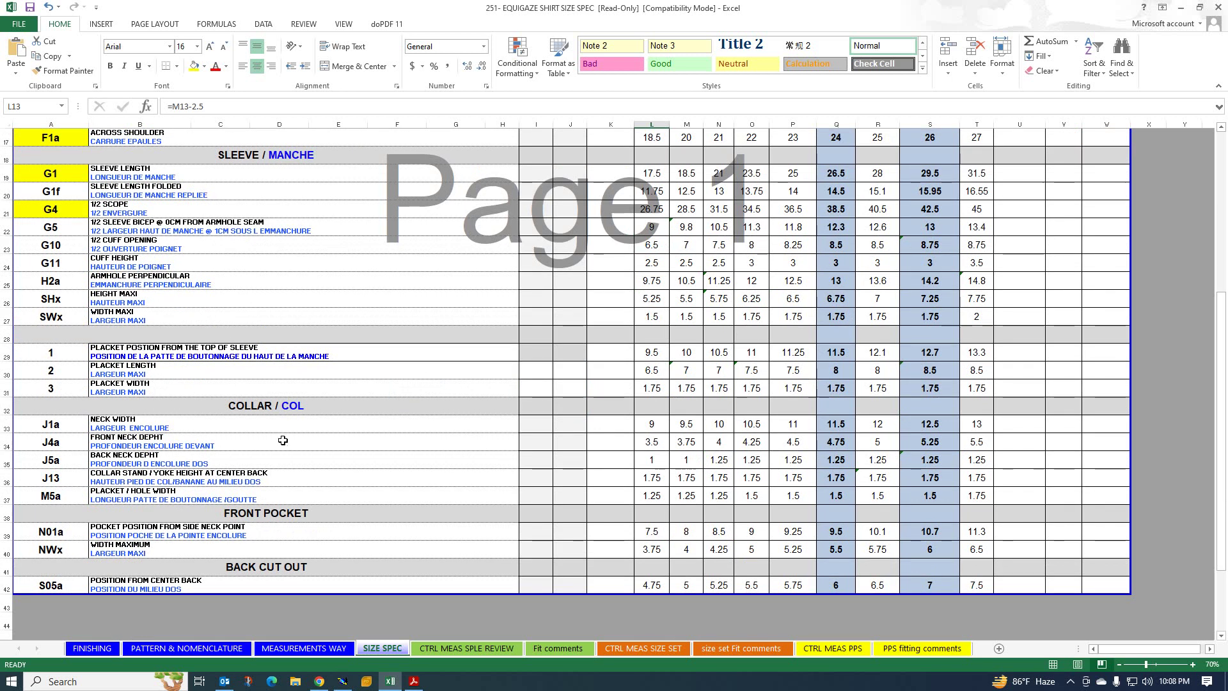
pyautogui.scroll(3, 282, 440)
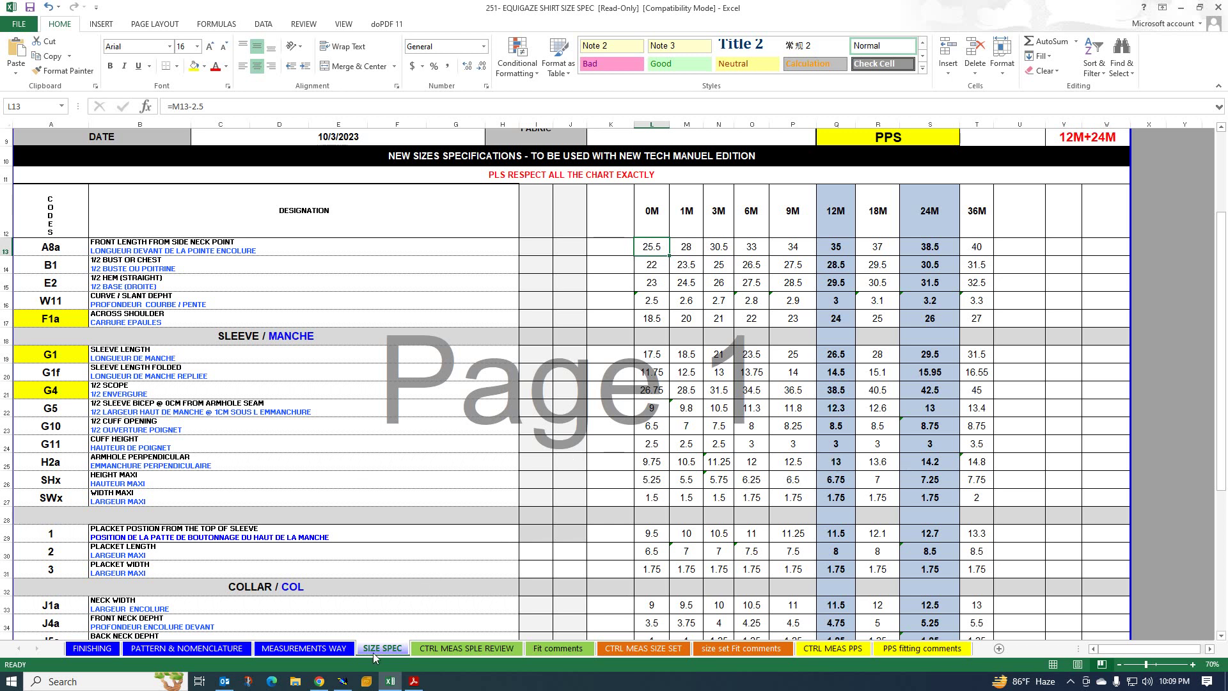
pyautogui.click(317, 648)
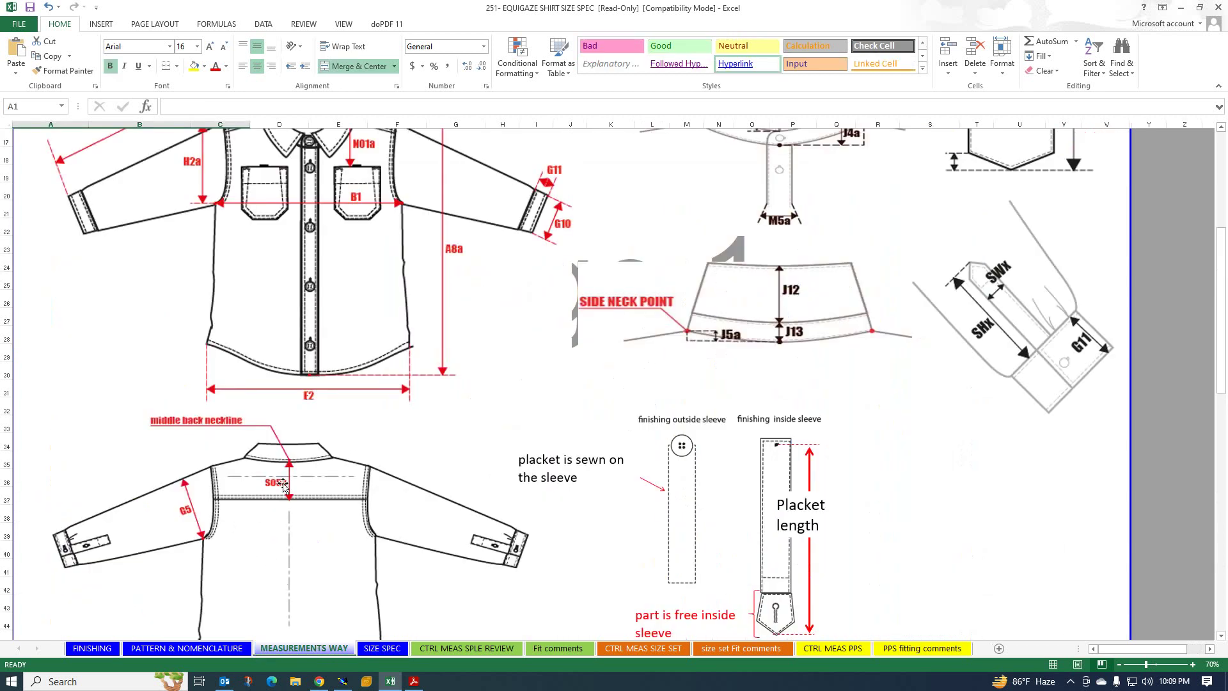
pyautogui.scroll(3, 284, 484)
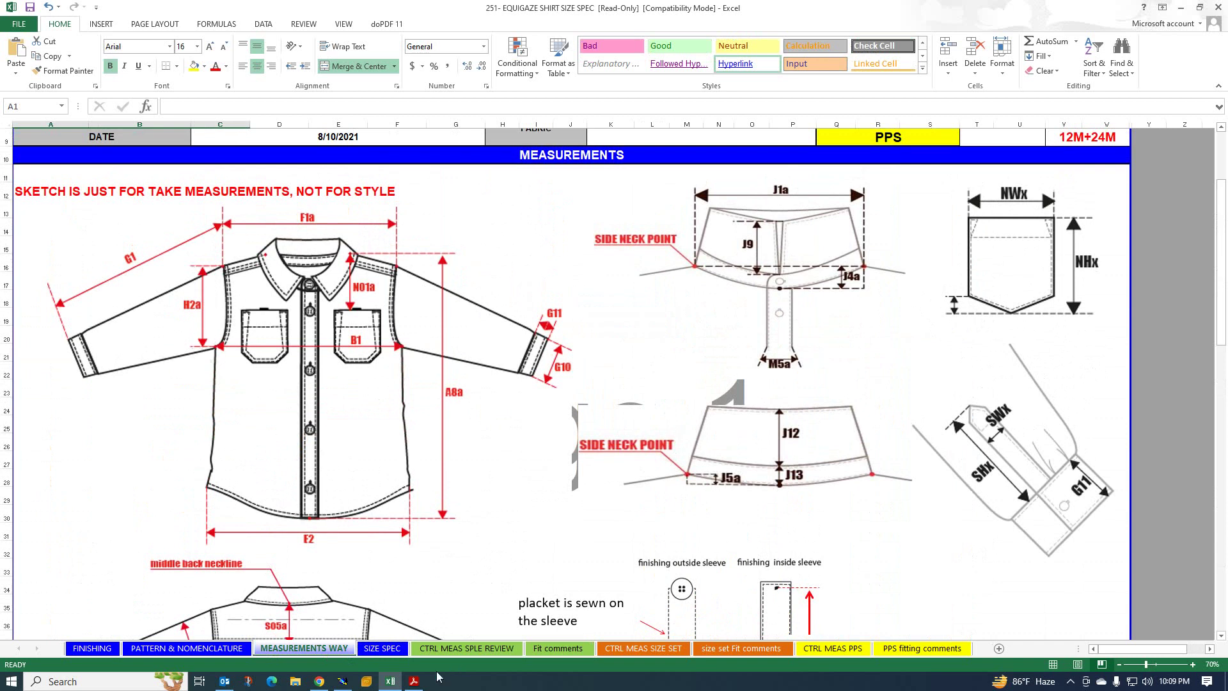
pyautogui.click(382, 648)
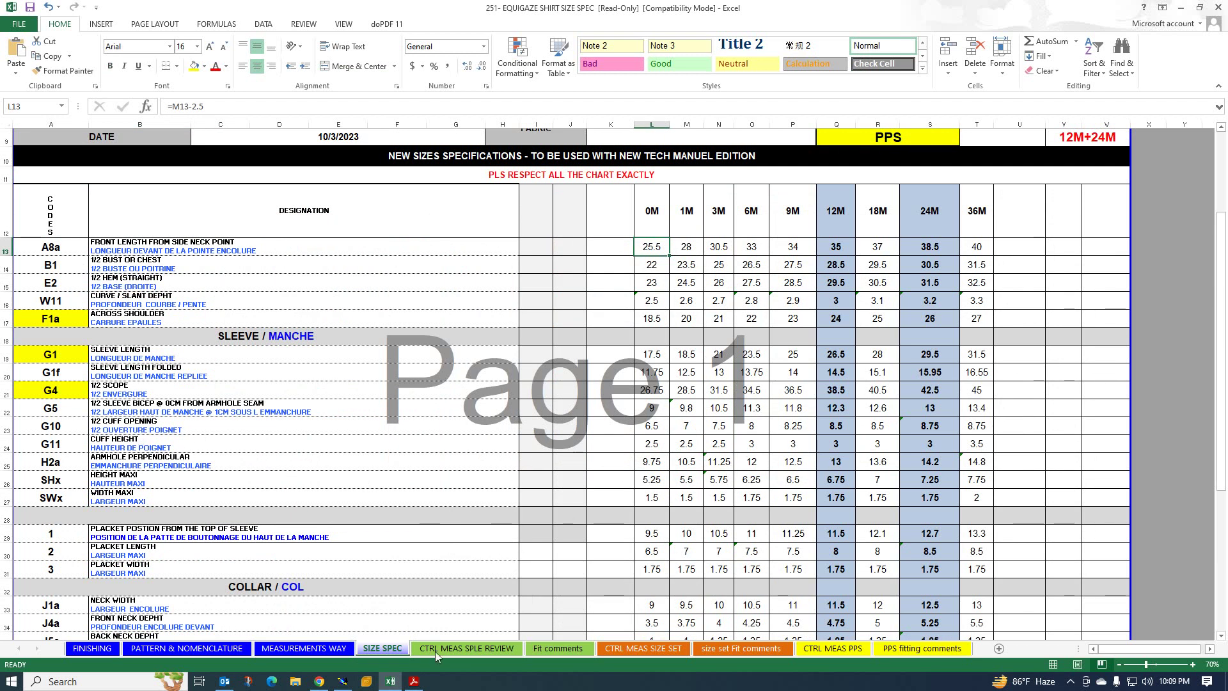
pyautogui.click(343, 681)
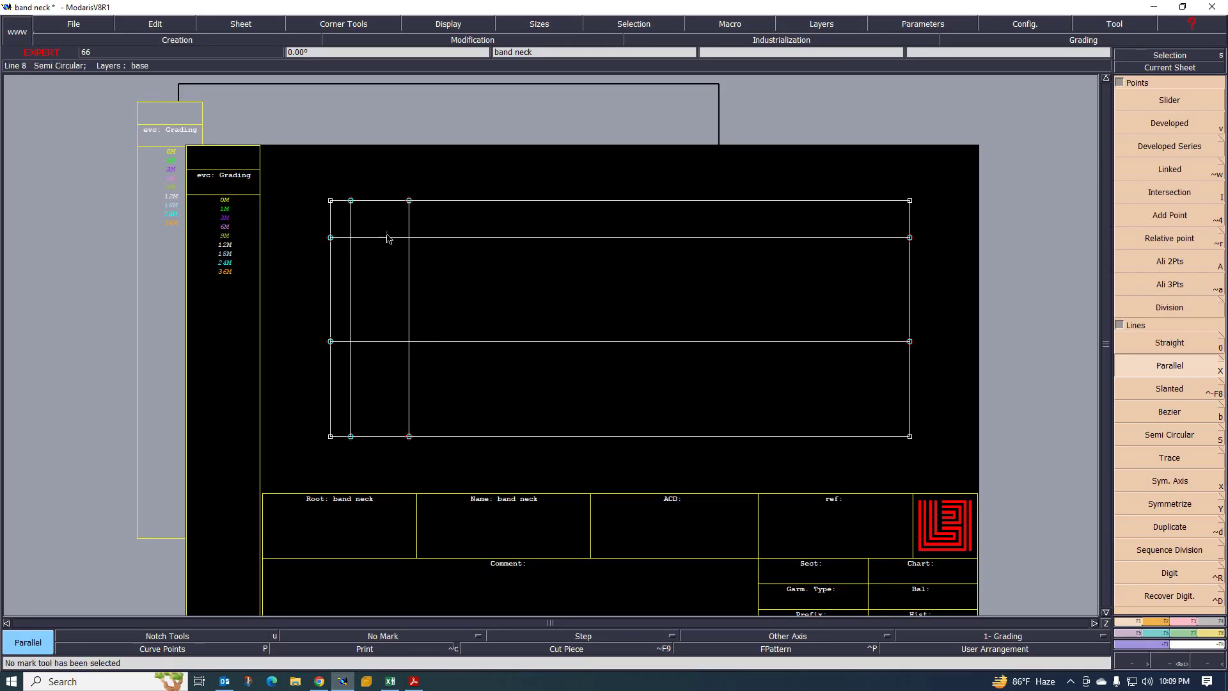
pyautogui.scroll(1, 377, 206)
pyautogui.scroll(-2, 323, 349)
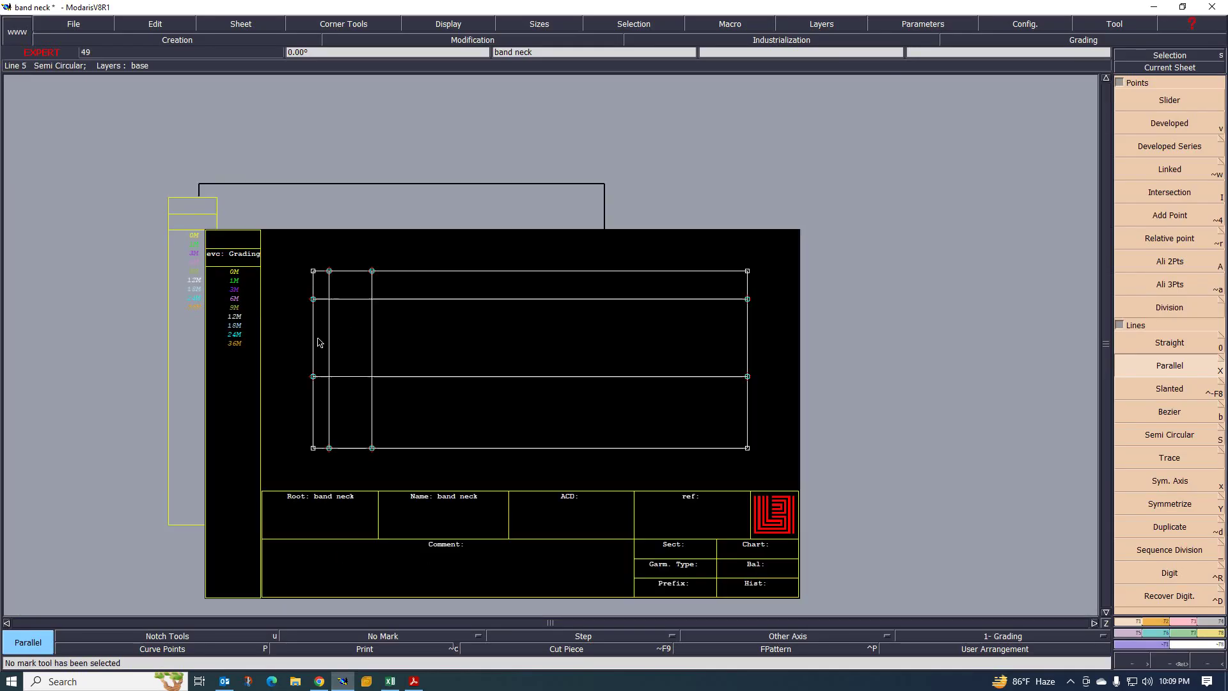
pyautogui.scroll(1, 315, 357)
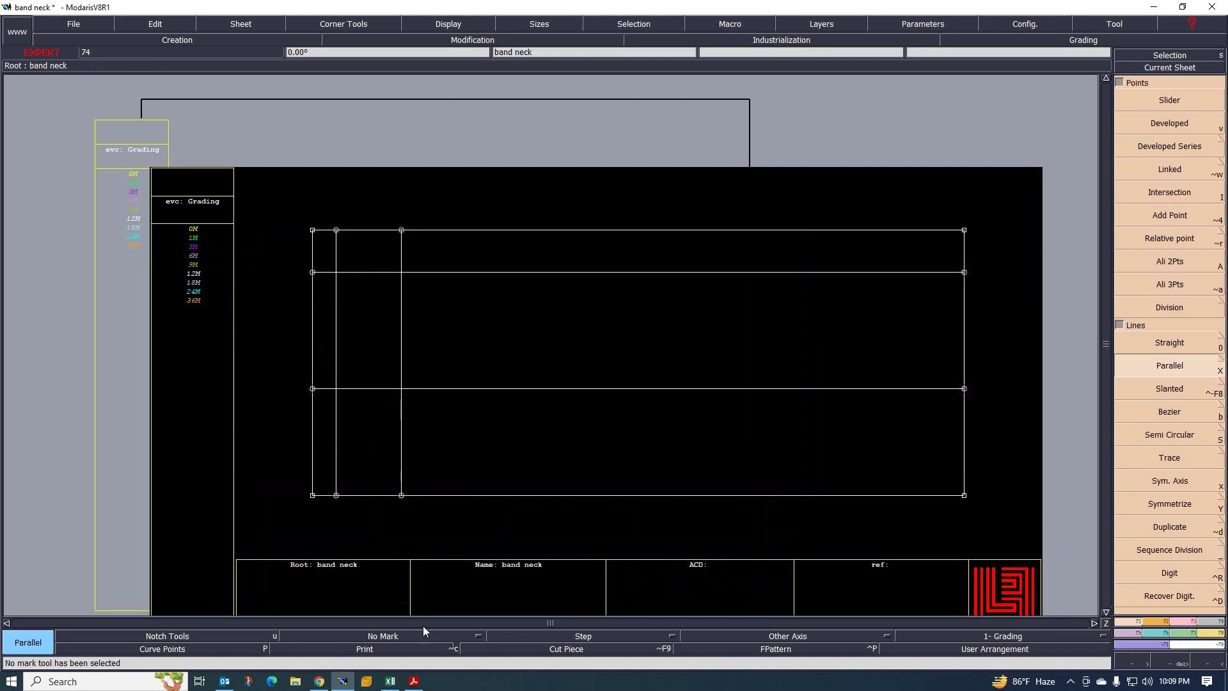
# Examine the front and back measurement sketches in Excel, including hem curve depth W11, check the size spec, and return to Modaris
pyautogui.click(390, 682)
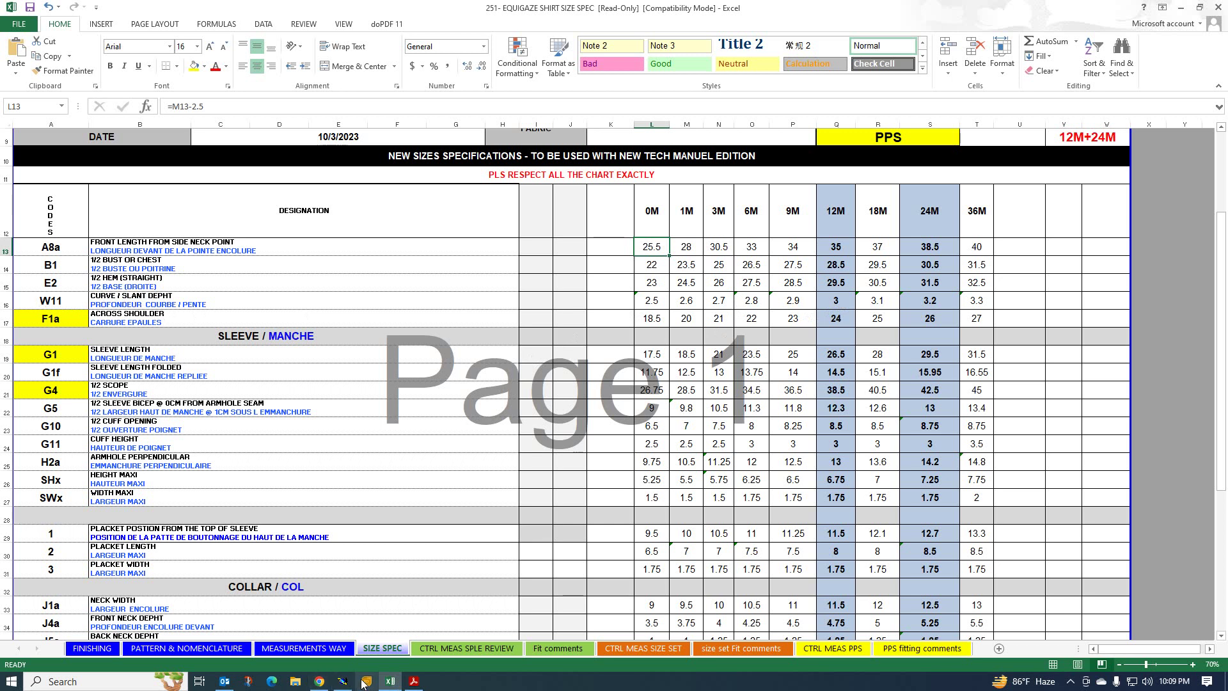
pyautogui.click(316, 650)
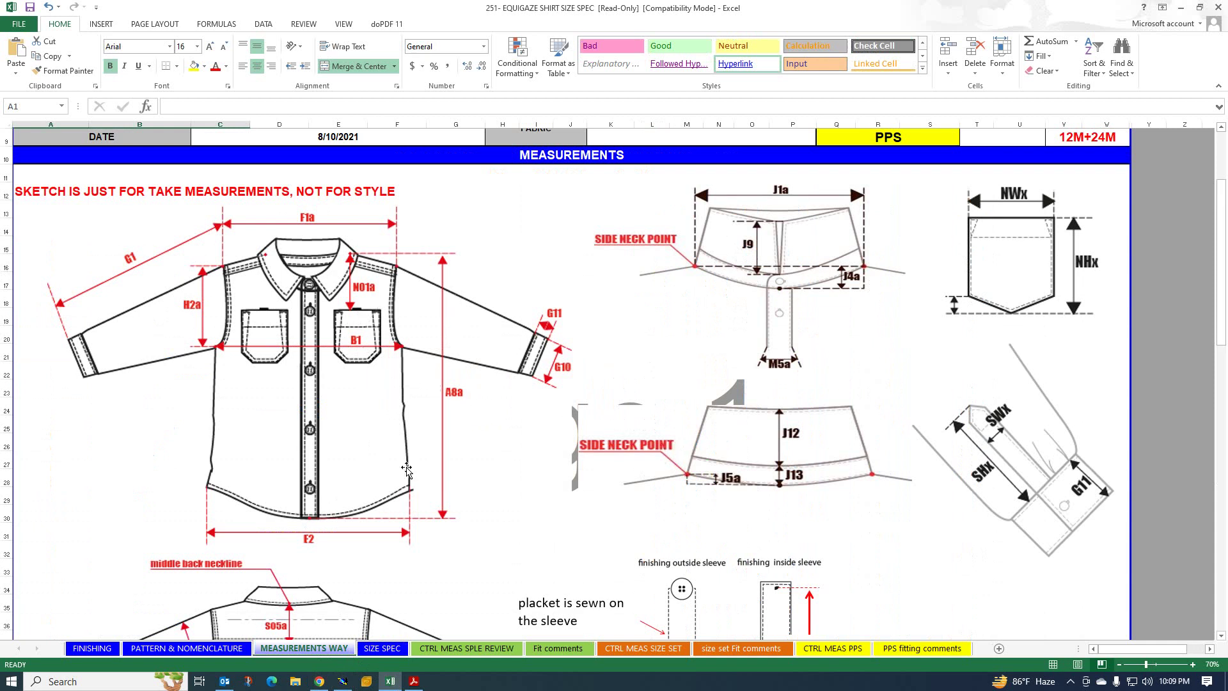
pyautogui.scroll(-5, 455, 454)
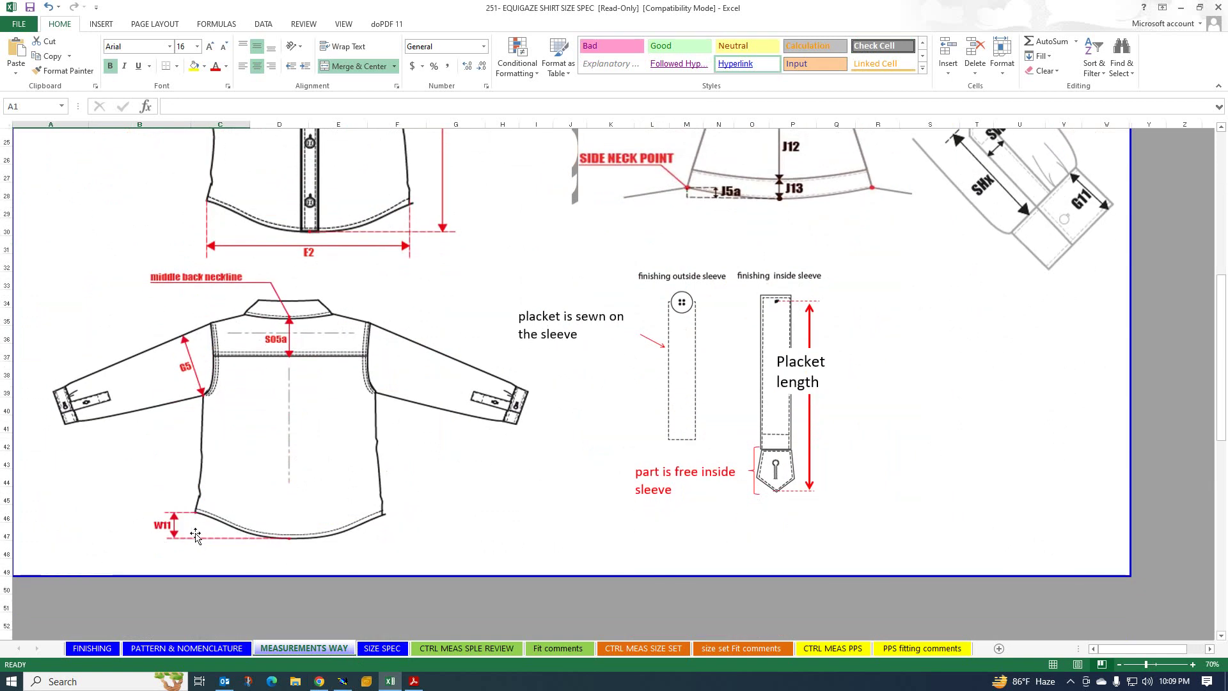
pyautogui.scroll(3, 217, 511)
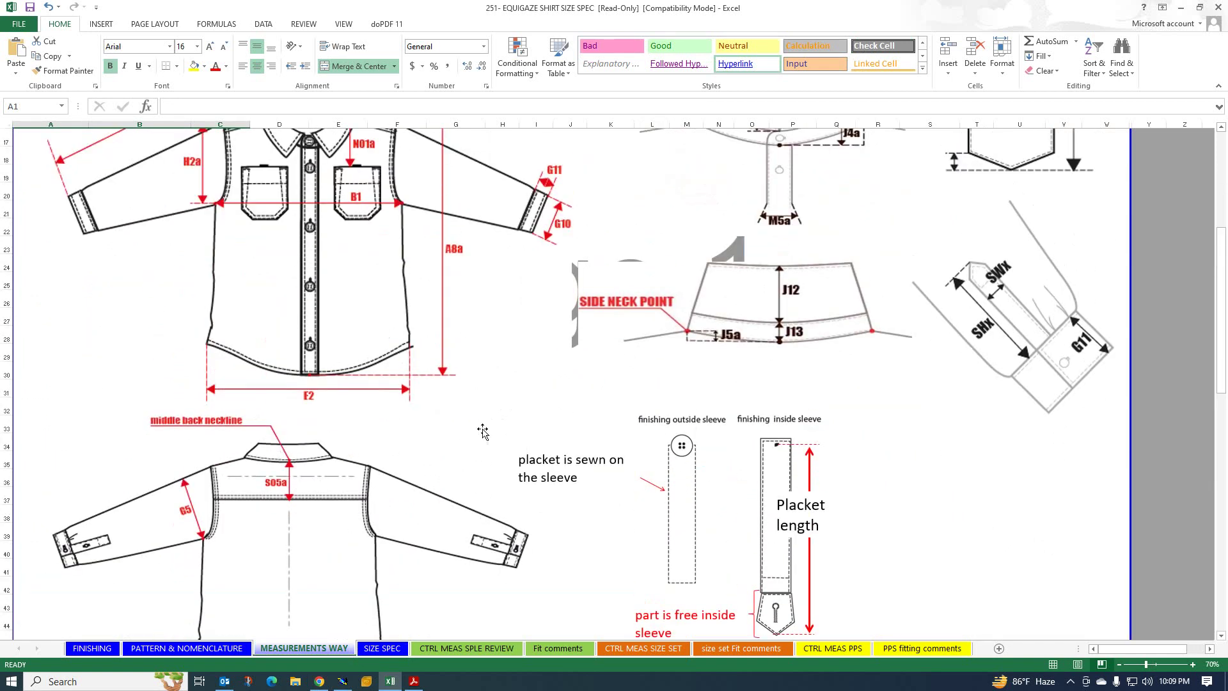
pyautogui.scroll(3, 447, 430)
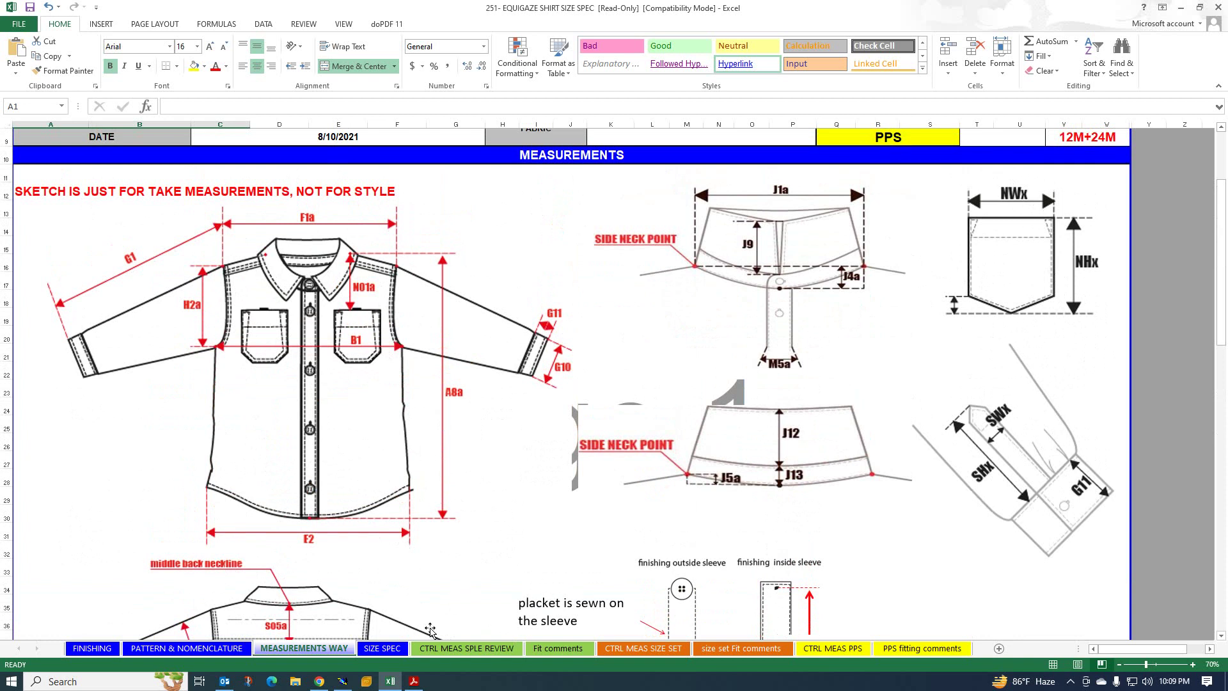
pyautogui.click(379, 648)
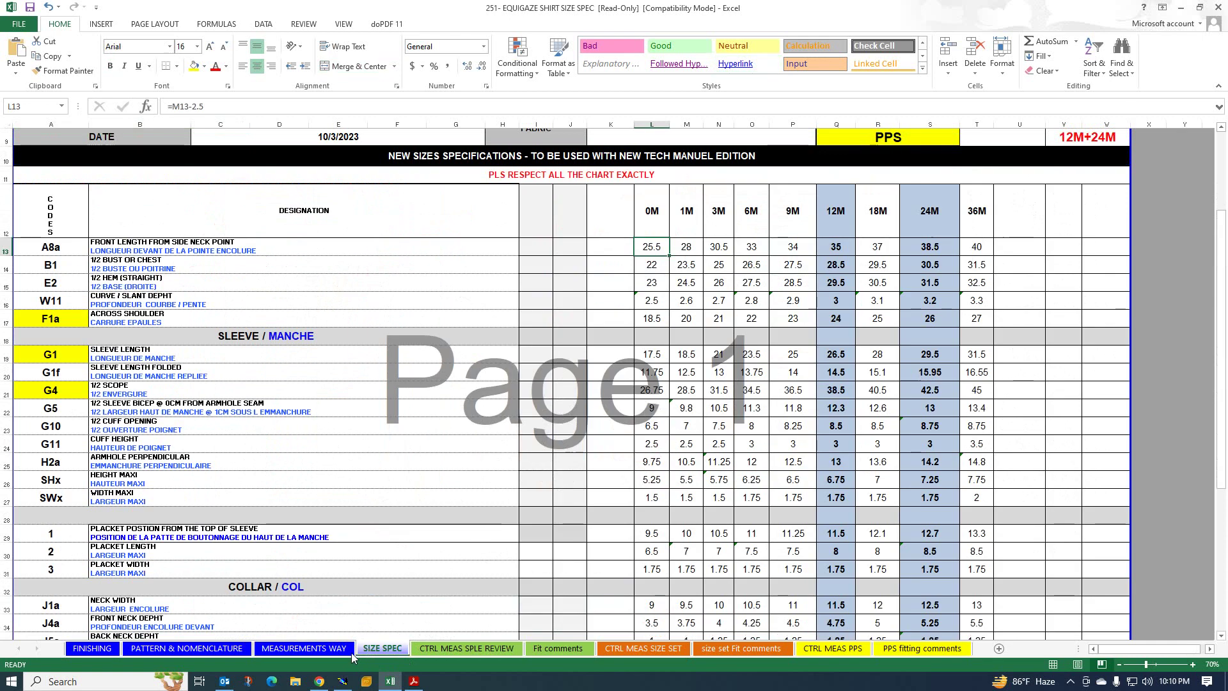
pyautogui.click(342, 681)
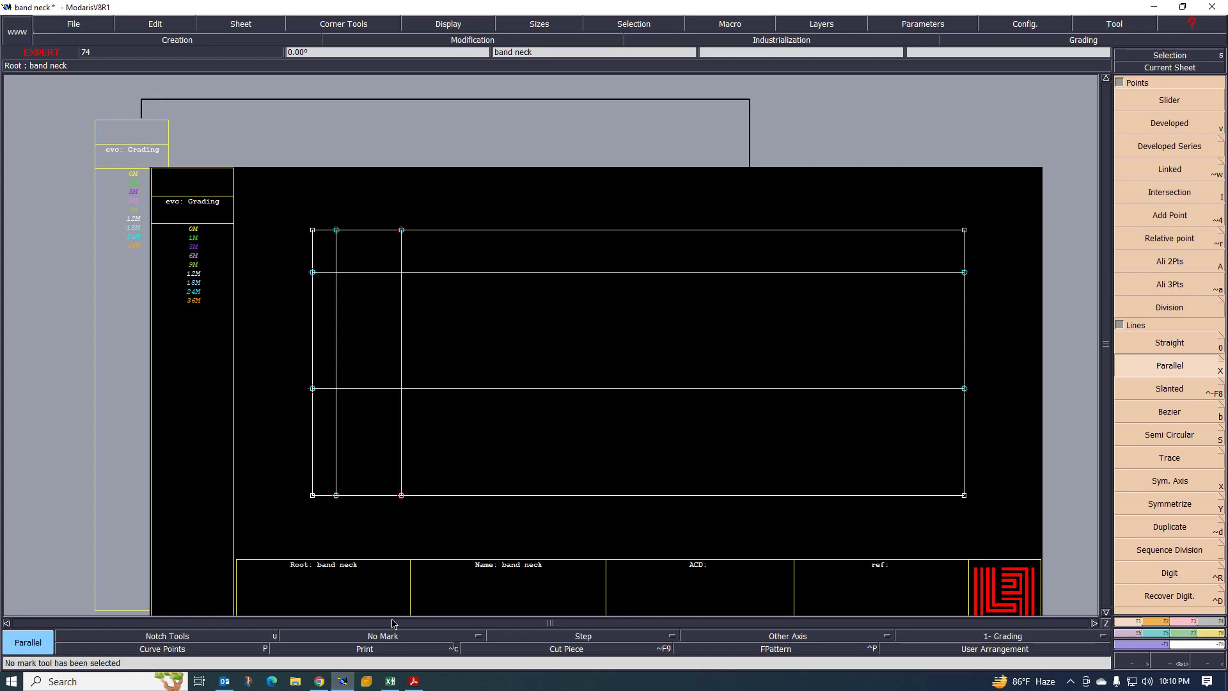
# Draw a parallel 3 cm inside the rectangle's left edge
pyautogui.scroll(1, 354, 313)
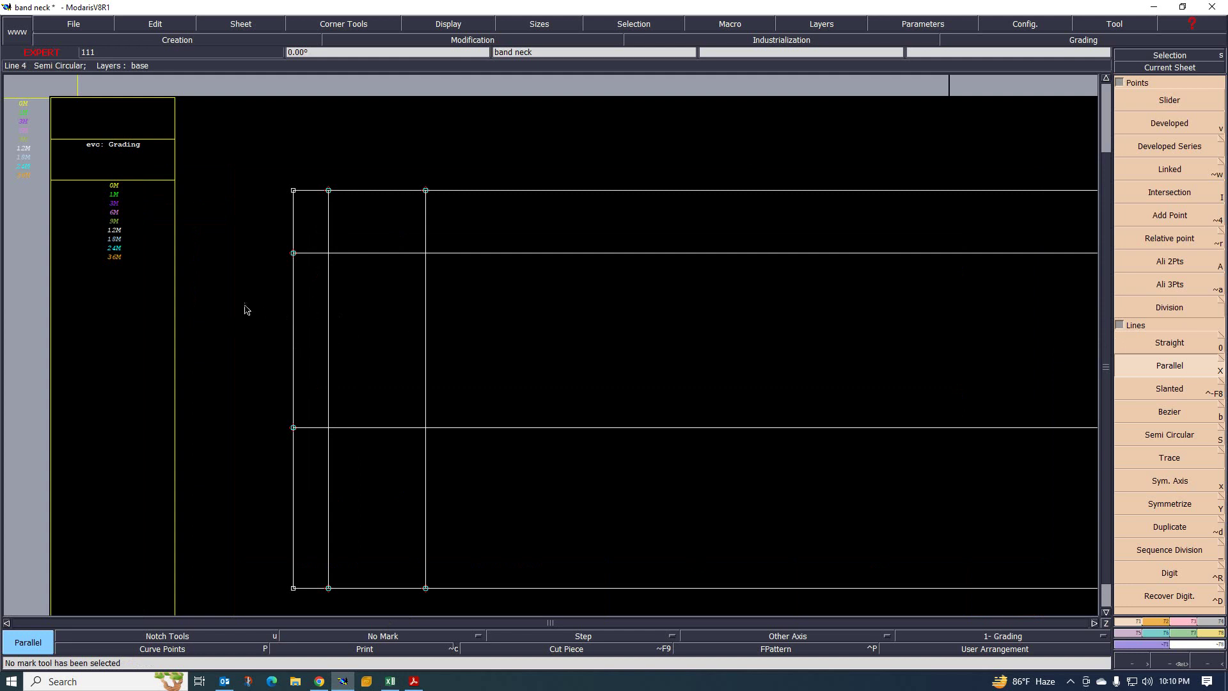
pyautogui.scroll(-3, 260, 307)
pyautogui.scroll(2, 356, 304)
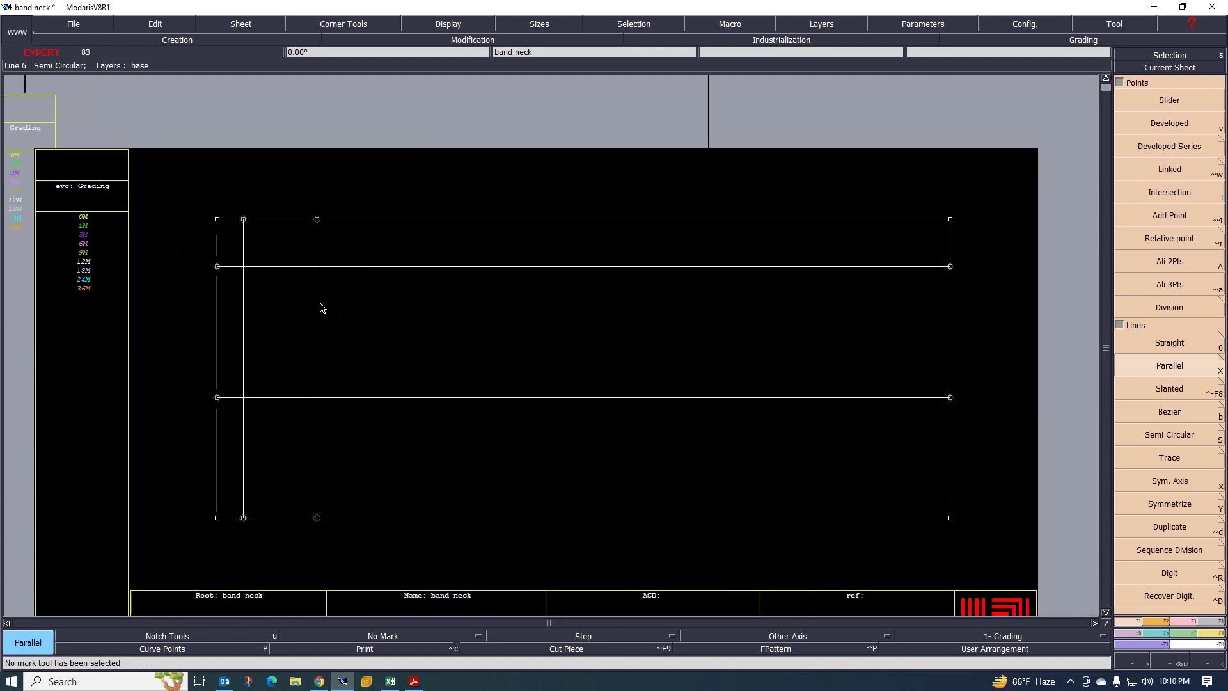
pyautogui.scroll(2, 244, 308)
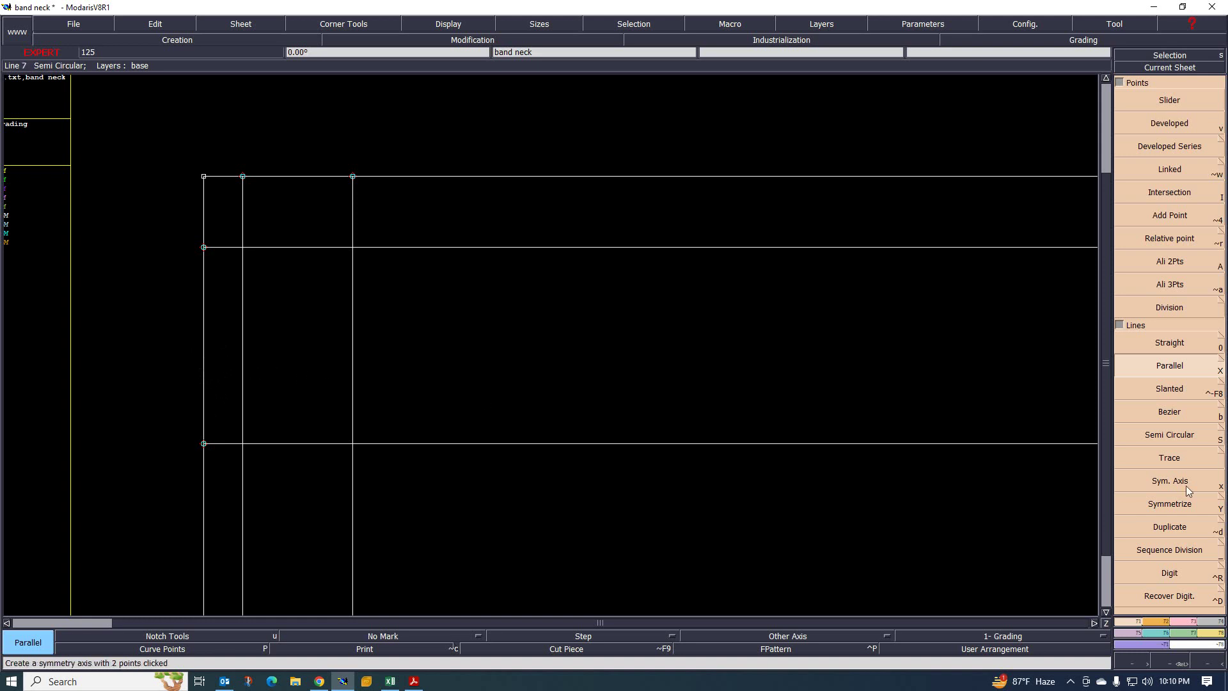
pyautogui.click(204, 364)
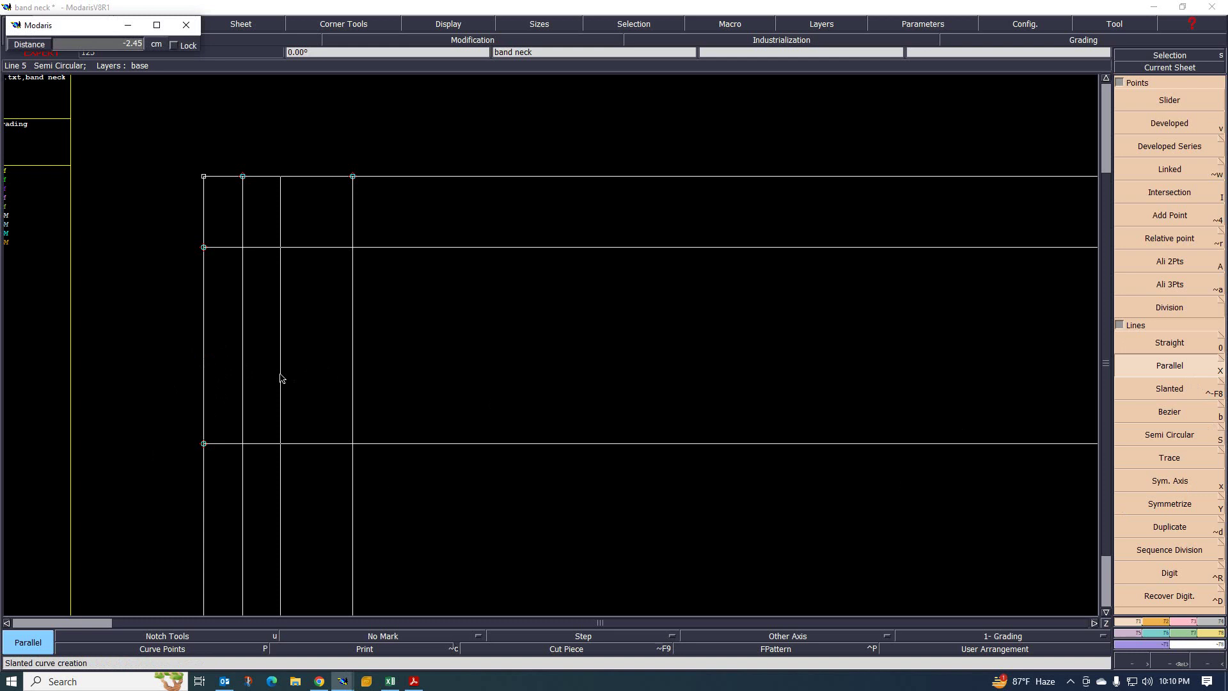
pyautogui.write('-3')
pyautogui.press('Return')
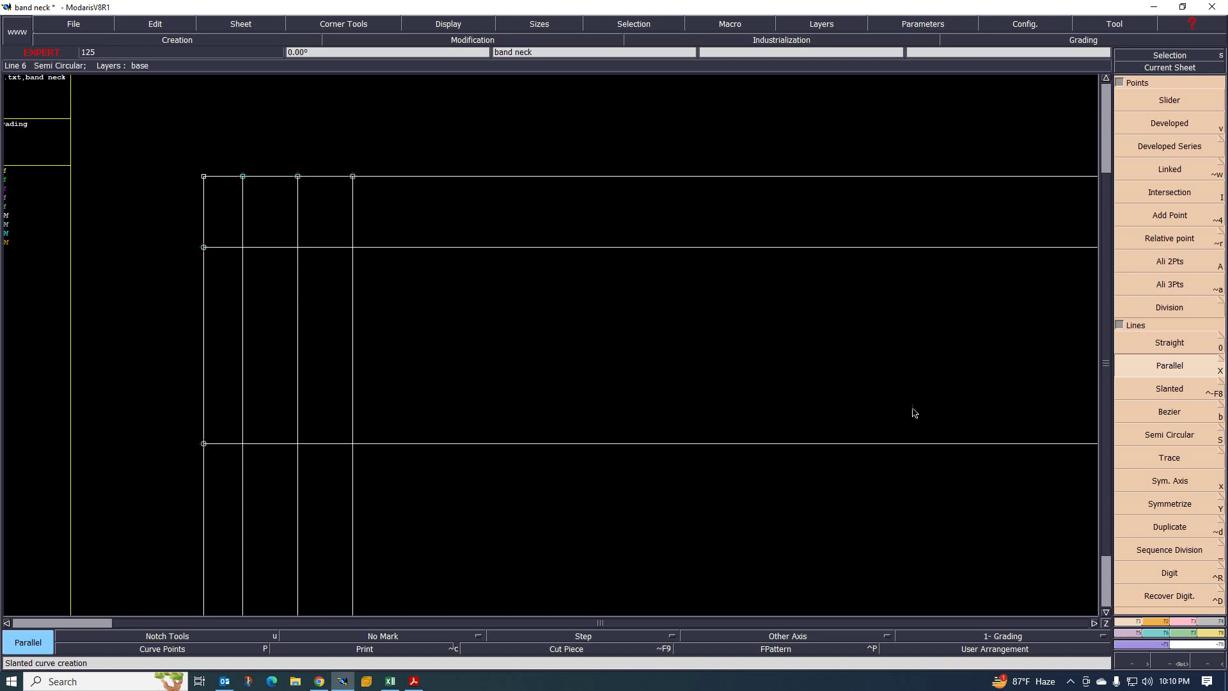
# Draw a 10 cm slanted straight line from the left end of the 5.75 cm neck-width parallel to the 3 cm parallel's path above the rectangle
pyautogui.click(1180, 344)
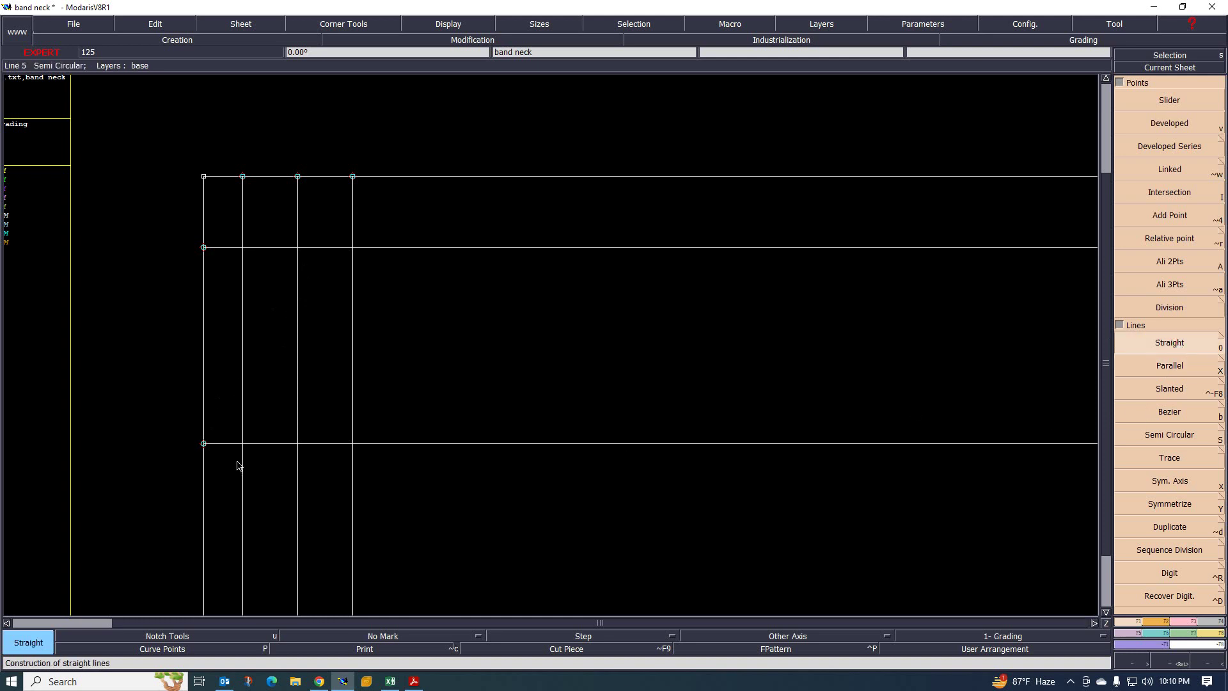
pyautogui.click(203, 443)
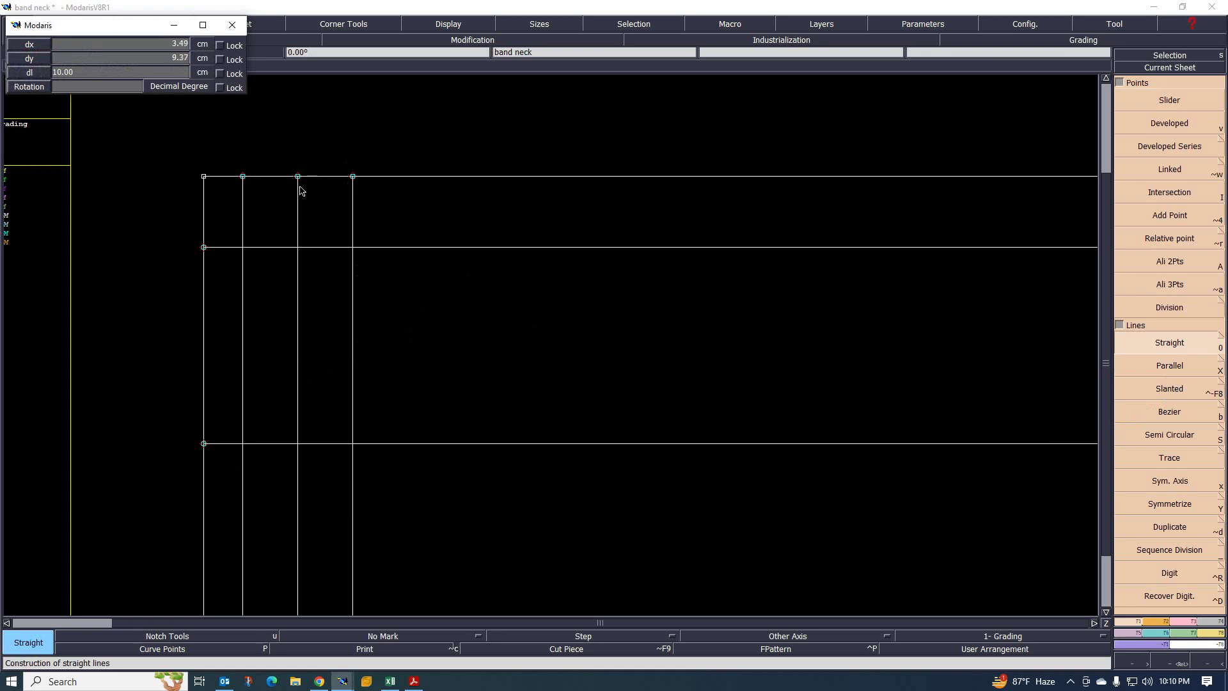
pyautogui.click(296, 144)
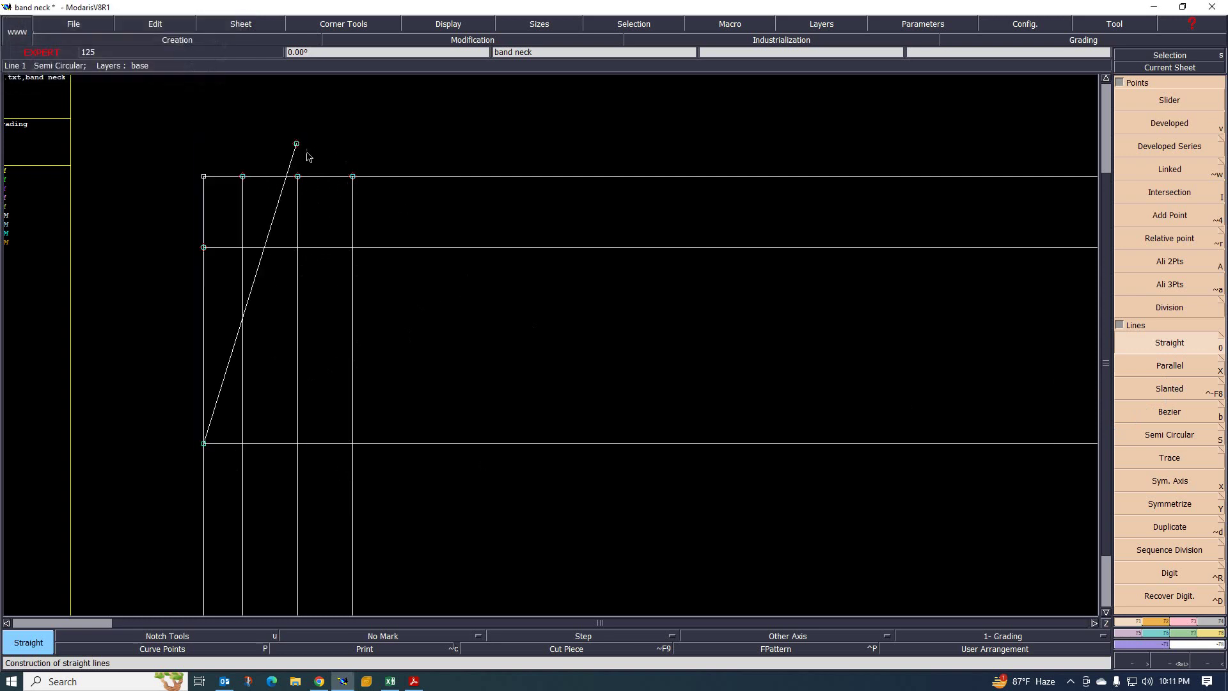
# Lengthen the 3 cm vertical parallel upward past the rectangle's upper edge and beyond the slanted line's end
pyautogui.rightClick(1201, 558)
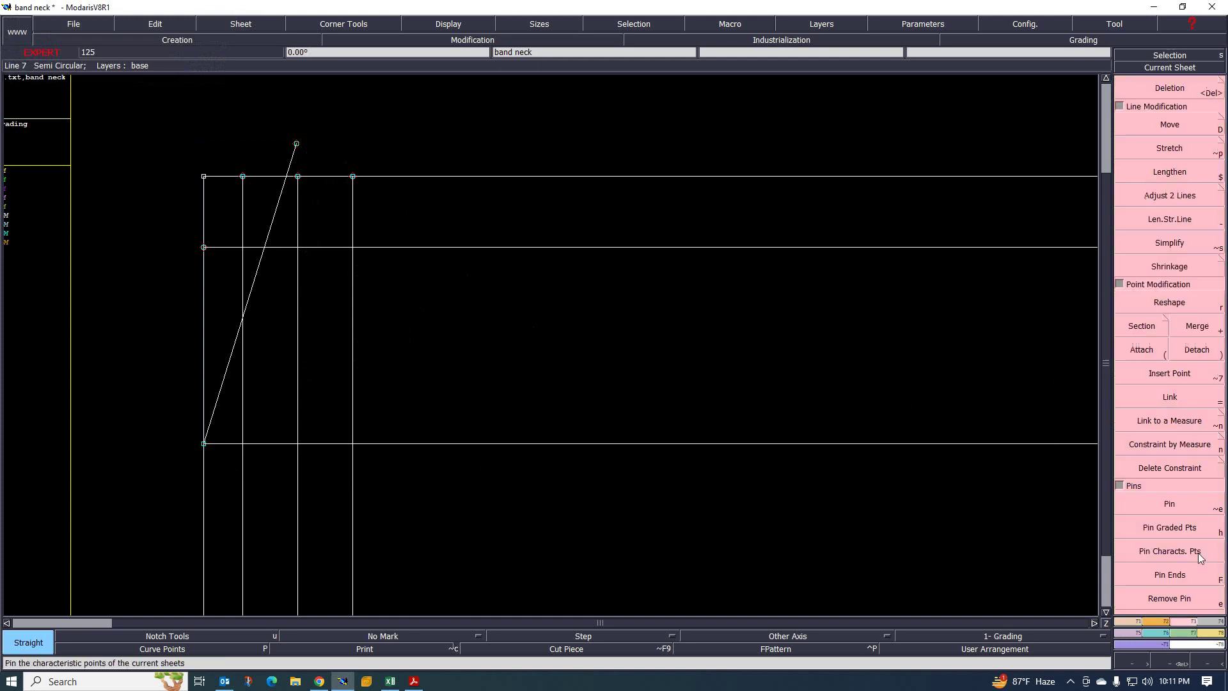
pyautogui.click(1178, 220)
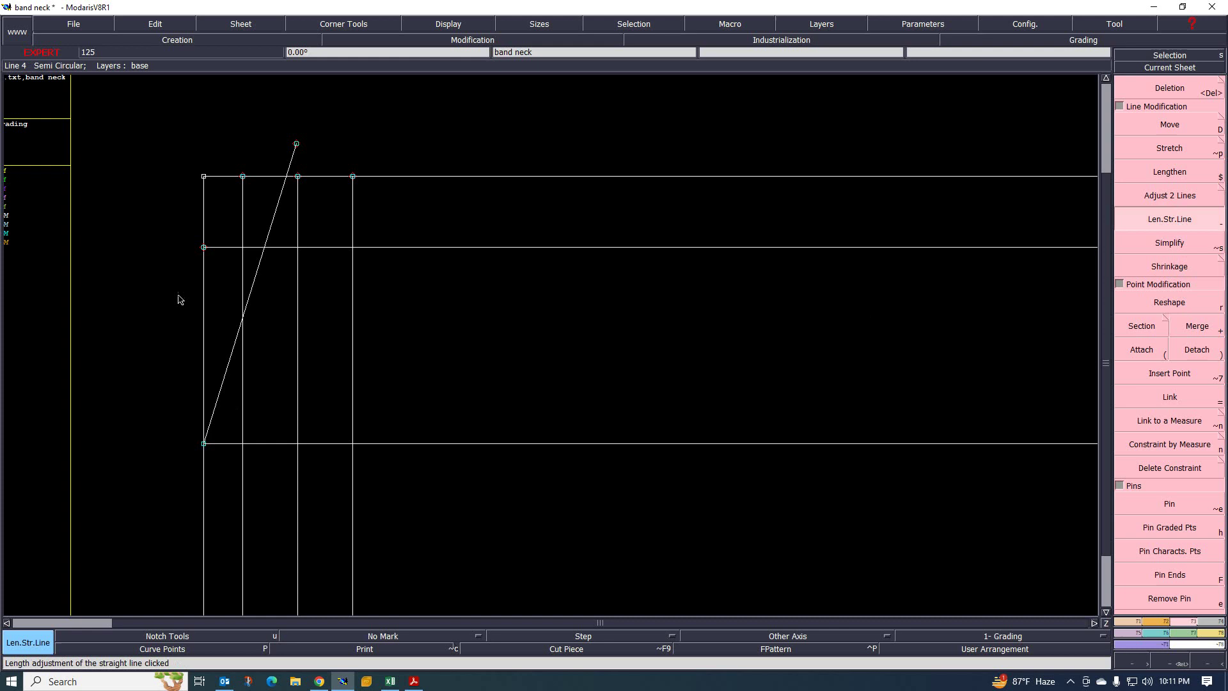
pyautogui.click(299, 225)
pyautogui.scroll(-2, 345, 301)
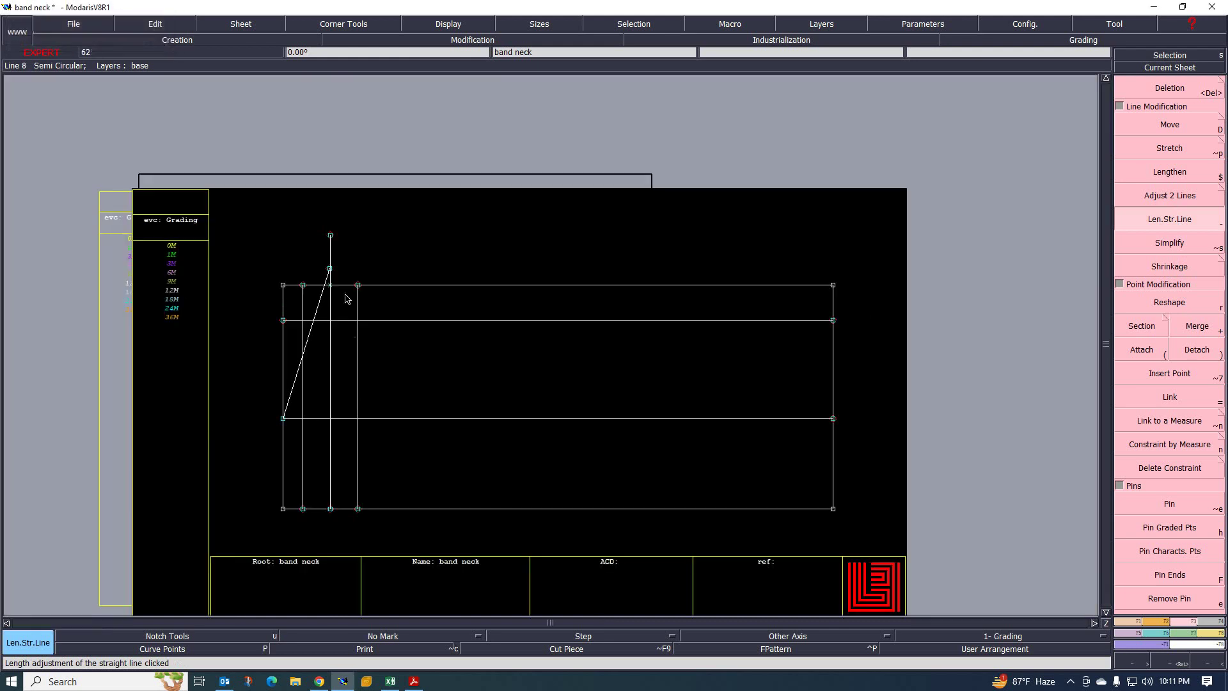
pyautogui.scroll(3, 337, 276)
pyautogui.scroll(2, 335, 275)
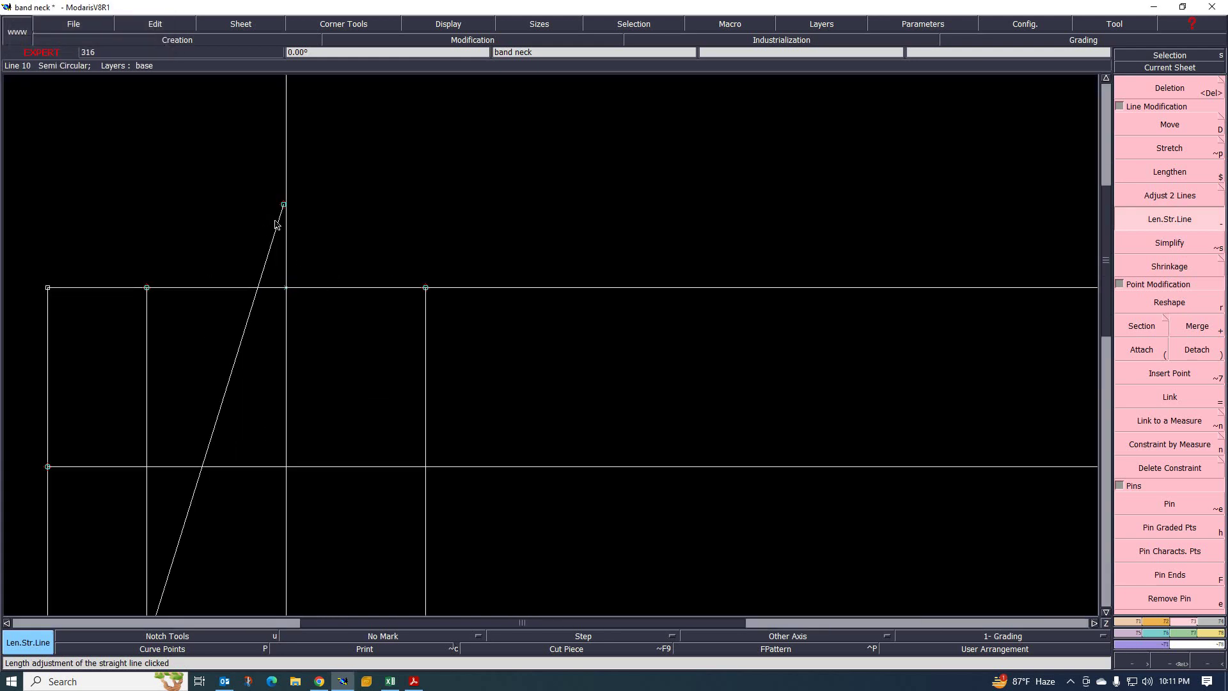
pyautogui.scroll(2, 283, 224)
pyautogui.scroll(3, 283, 198)
pyautogui.scroll(-4, 325, 205)
pyautogui.scroll(-3, 323, 205)
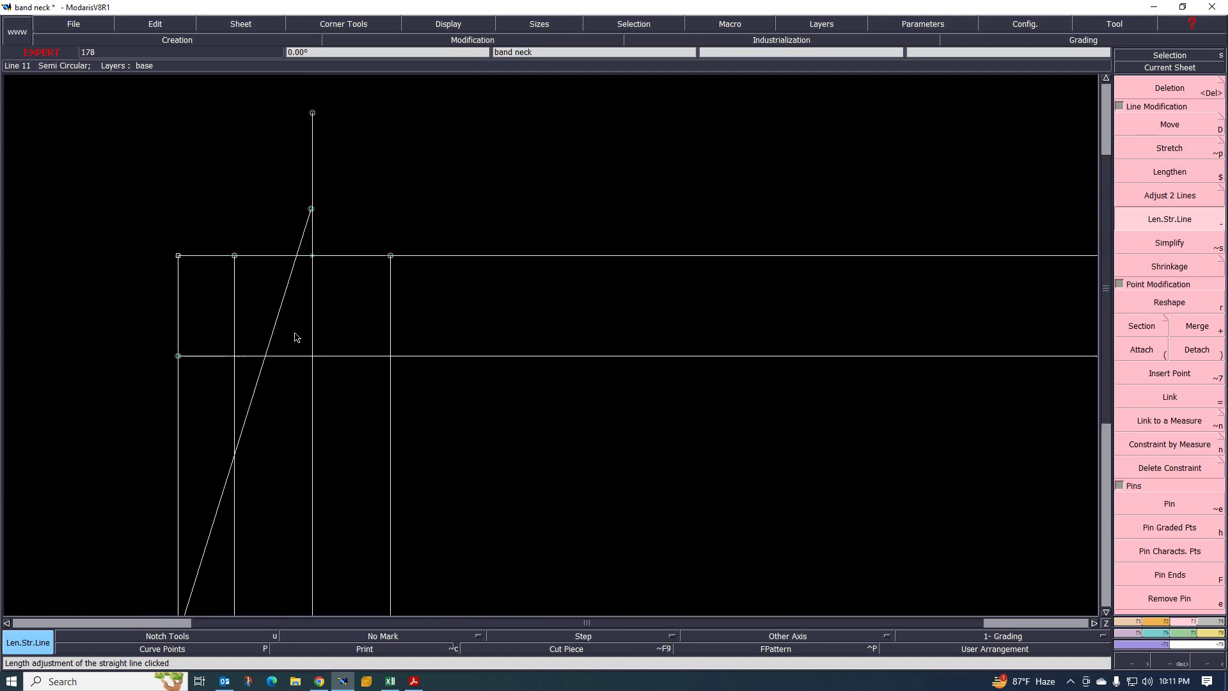
pyautogui.scroll(-3, 267, 453)
pyautogui.scroll(2, 267, 442)
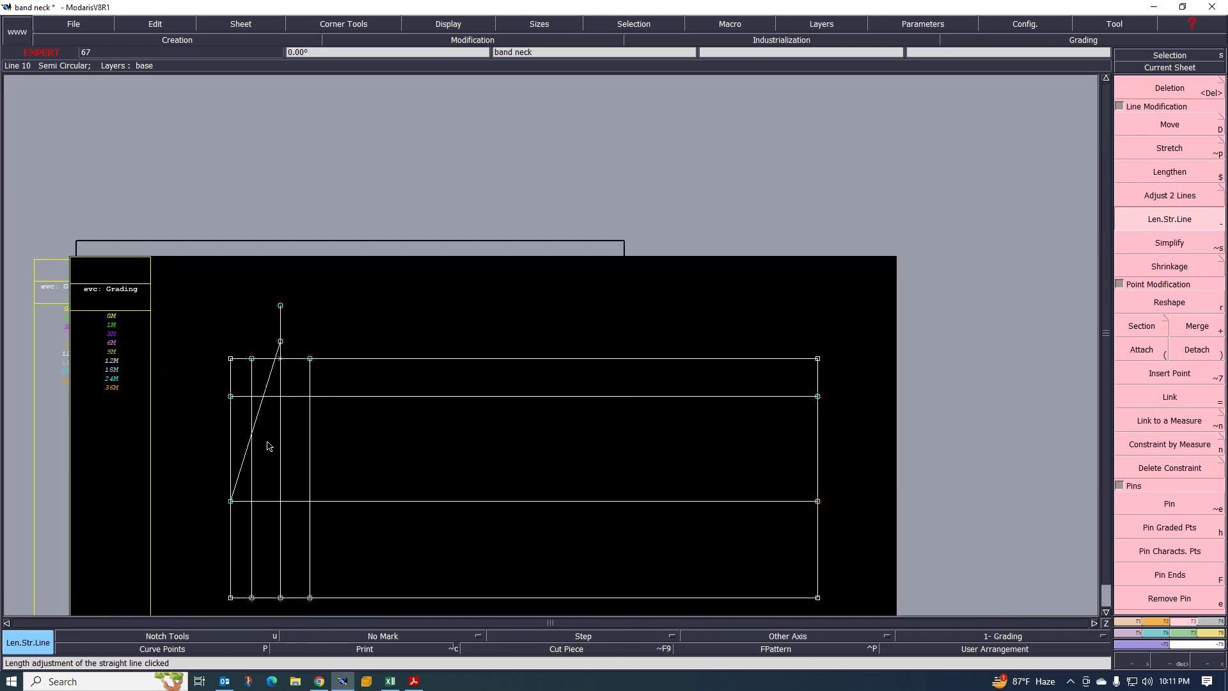
# Delete the slanted 10 cm line
pyautogui.press('Delete')
pyautogui.click(254, 399)
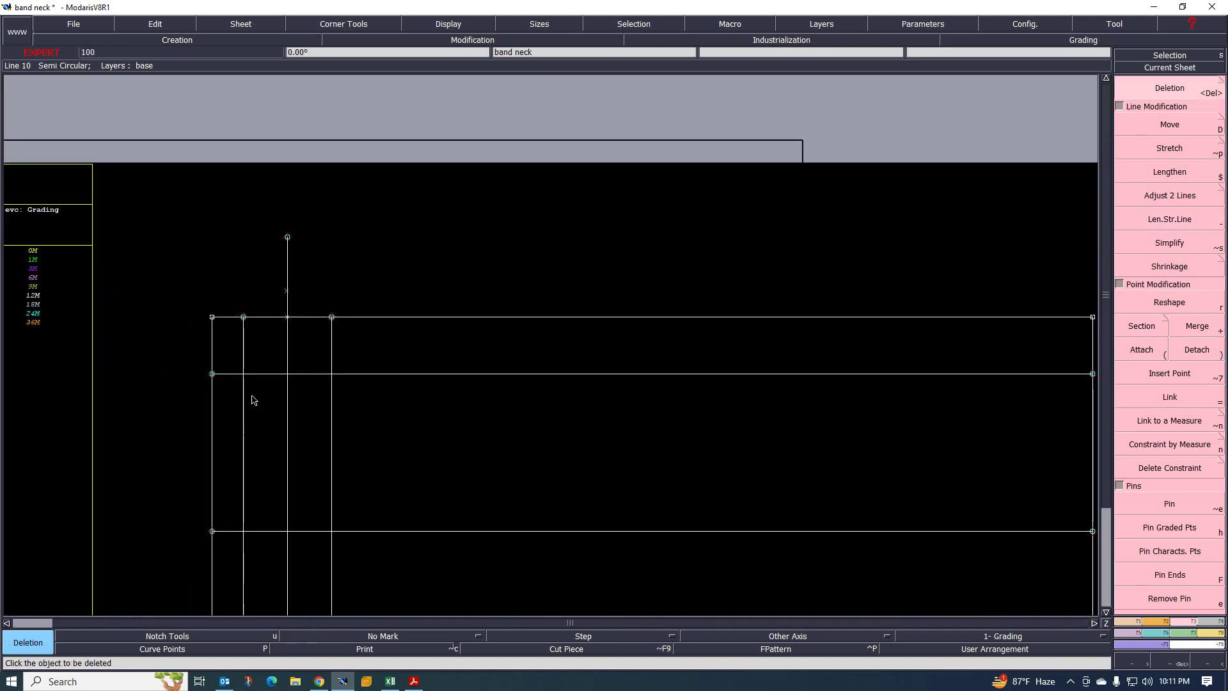
# Draw a 10 cm slanted straight line from the left end of the lower horizontal parallel up to the extended 3 cm vertical parallel
pyautogui.click(1167, 448)
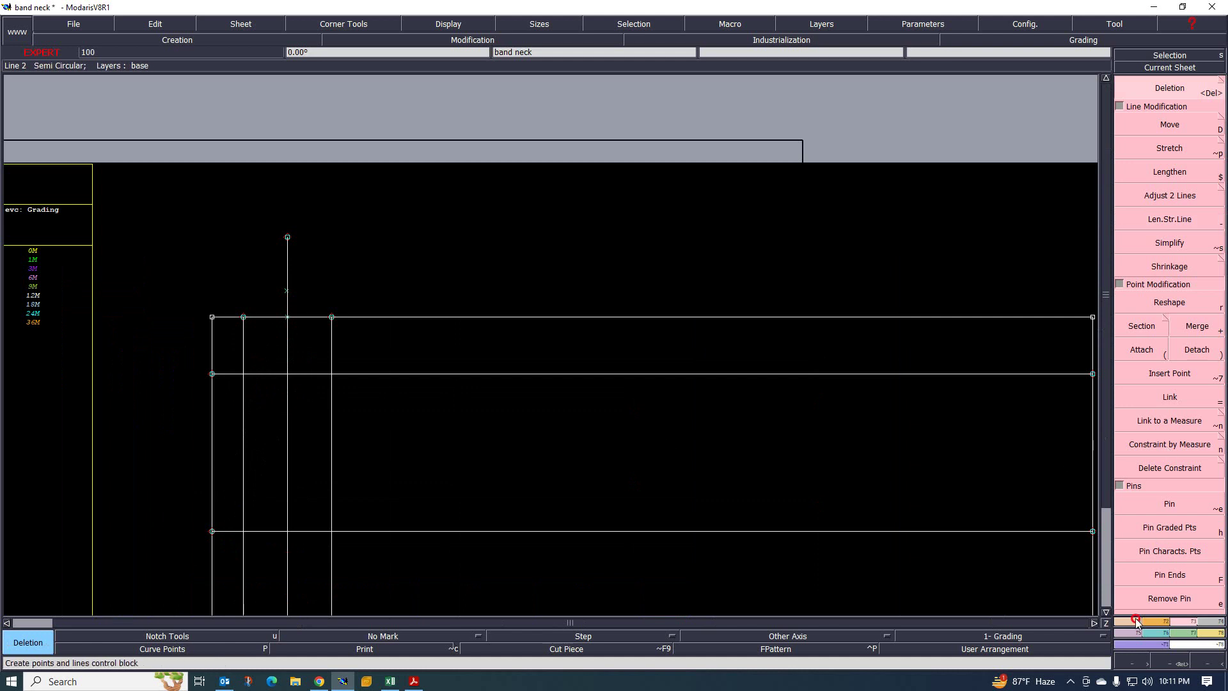
pyautogui.press('F1')
pyautogui.click(1170, 345)
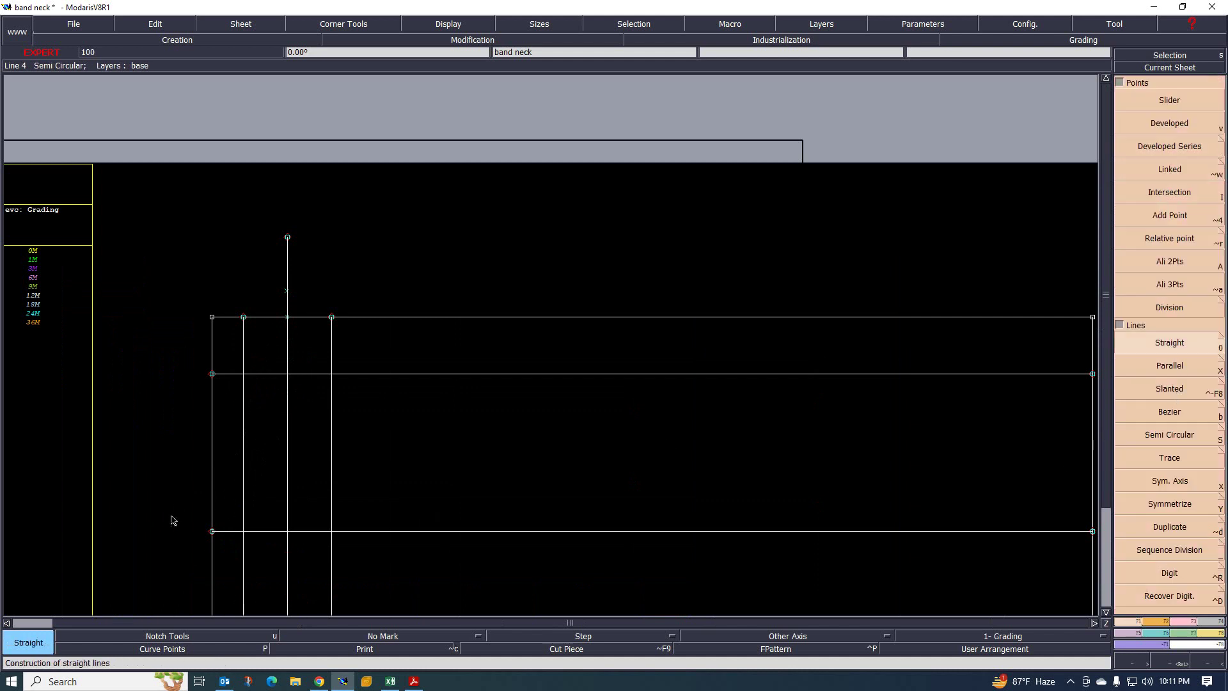
pyautogui.click(212, 531)
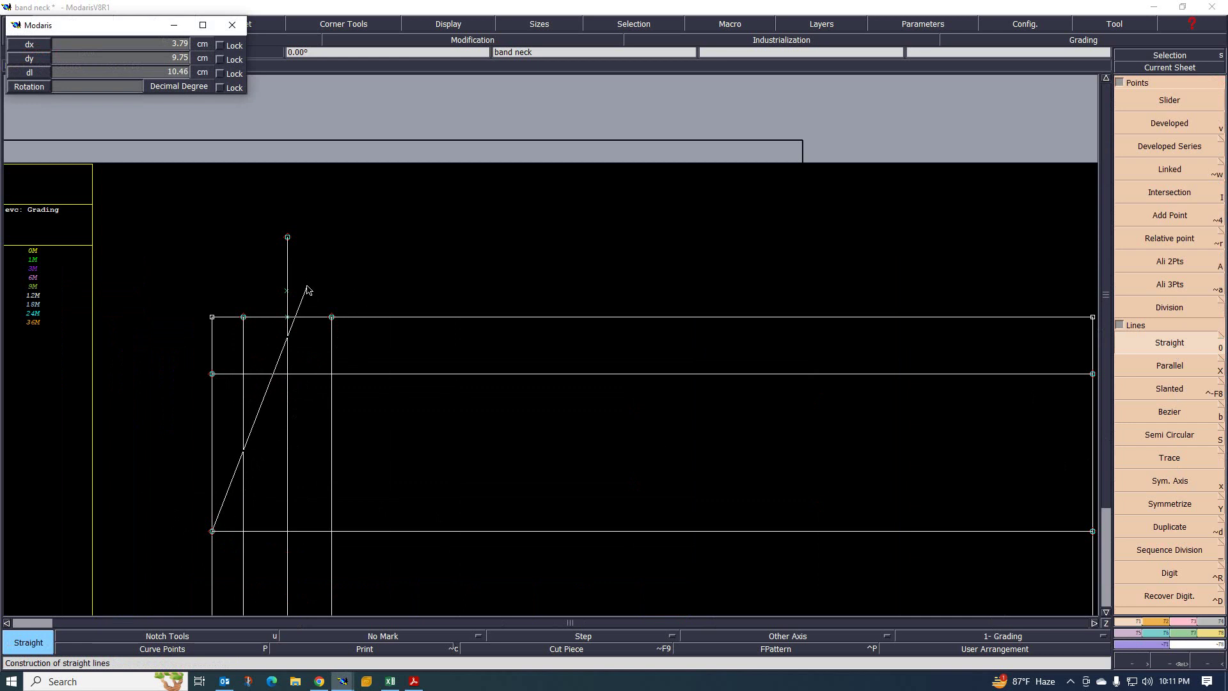
pyautogui.write('10.00')
pyautogui.scroll(4, 340, 317)
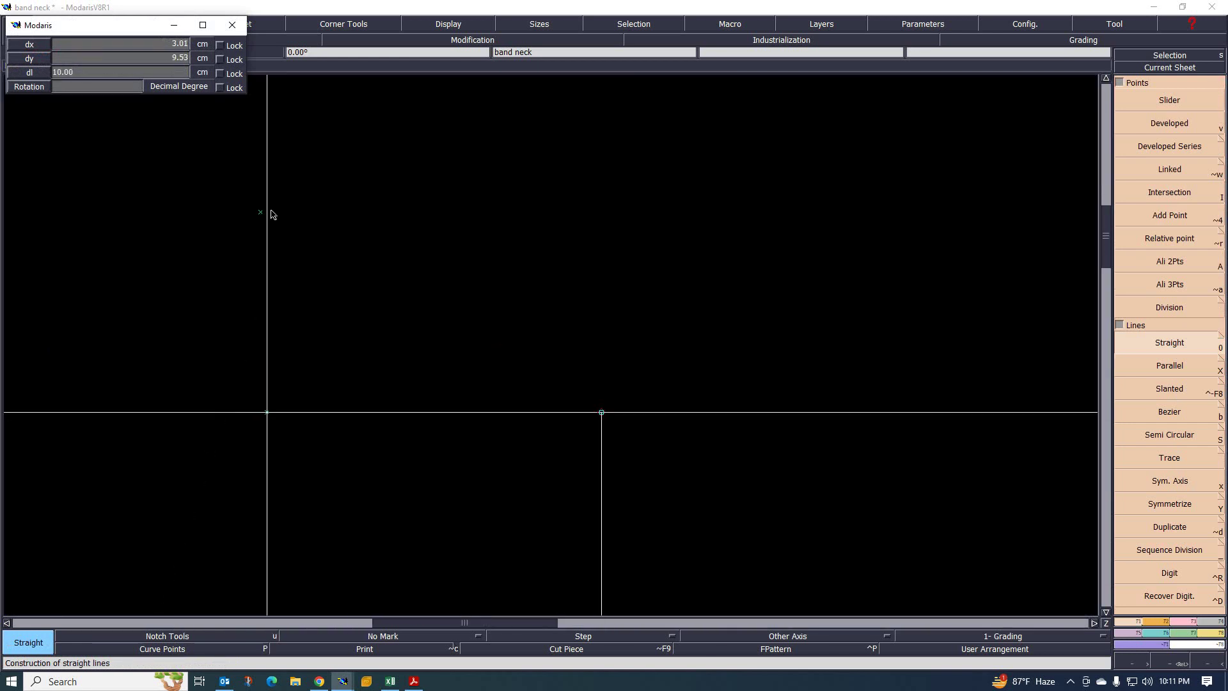
pyautogui.click(268, 213)
pyautogui.scroll(3, 277, 244)
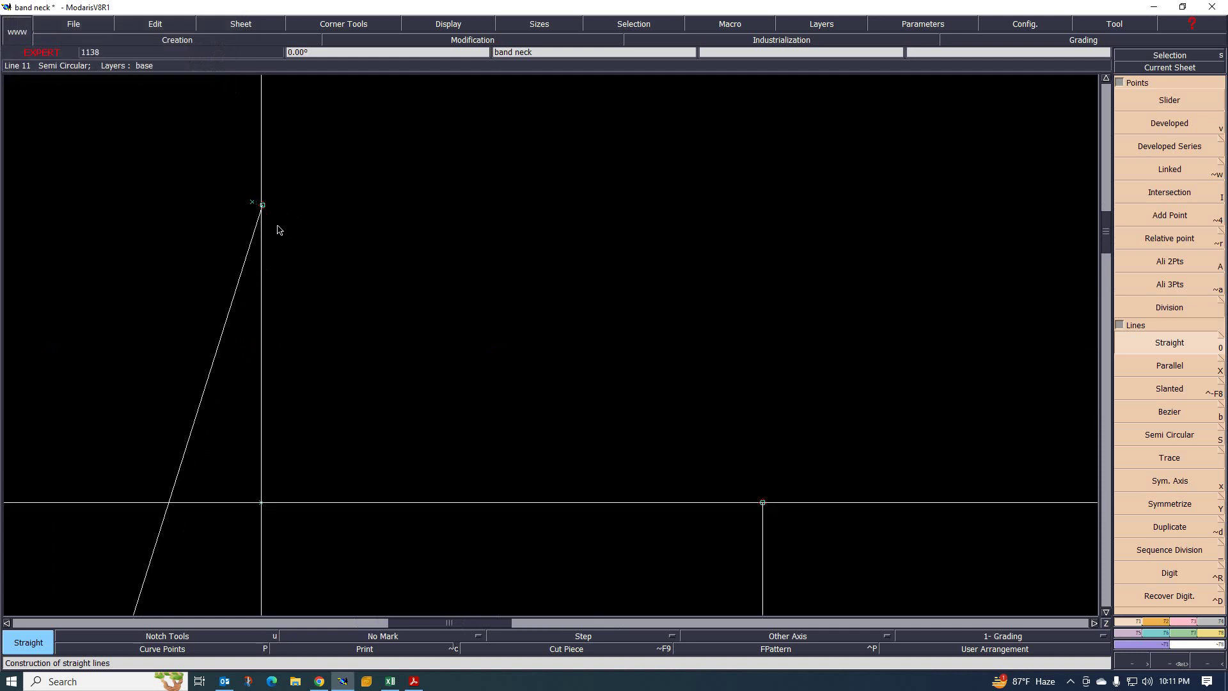
# Delete the stray leftover point beside the slanted line's upper end
pyautogui.scroll(-1, 254, 224)
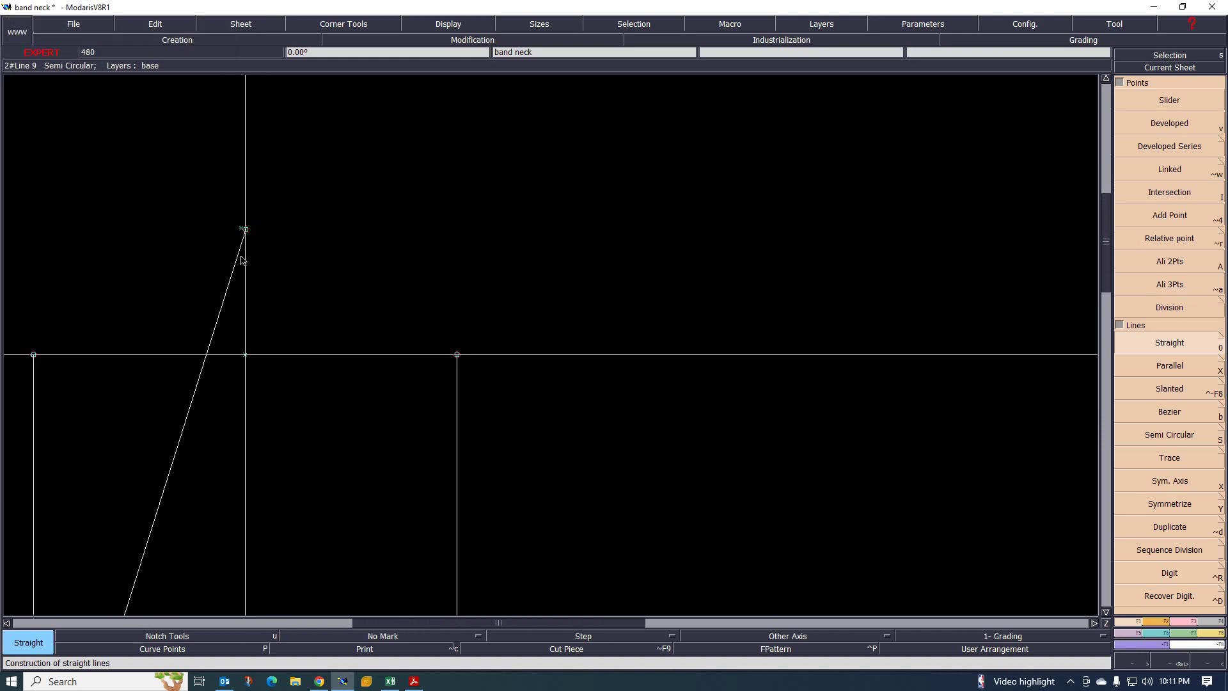
pyautogui.scroll(2, 230, 250)
pyautogui.press('Delete')
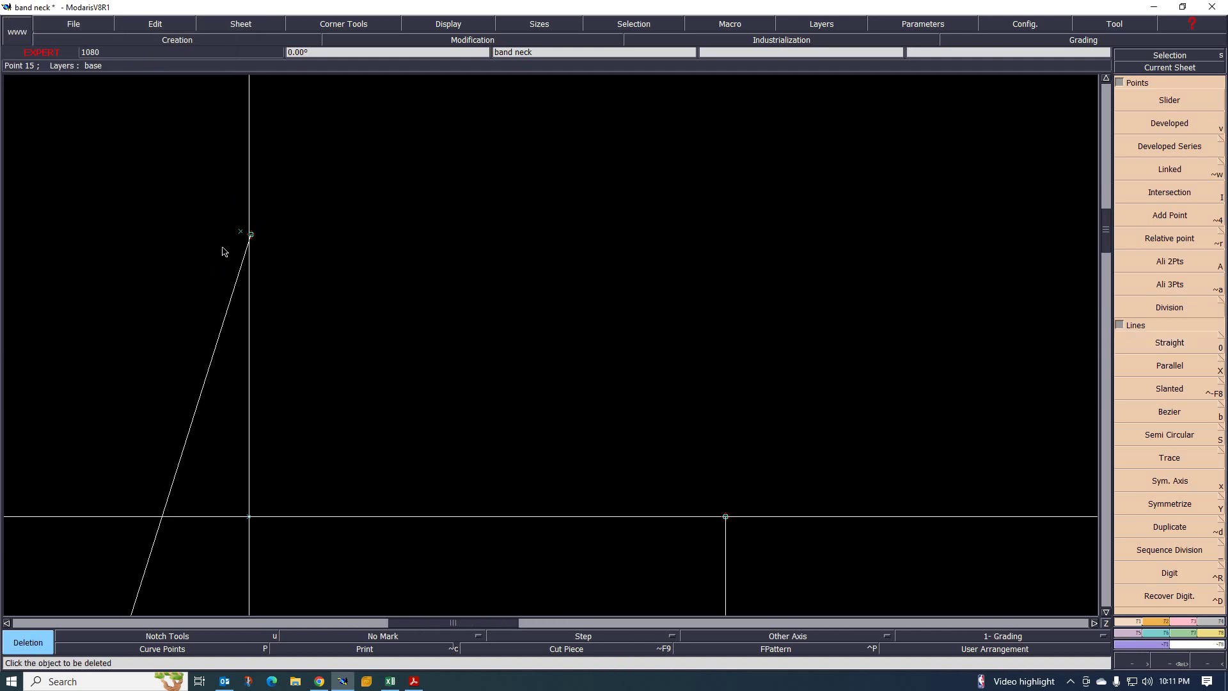
pyautogui.scroll(-3, 323, 256)
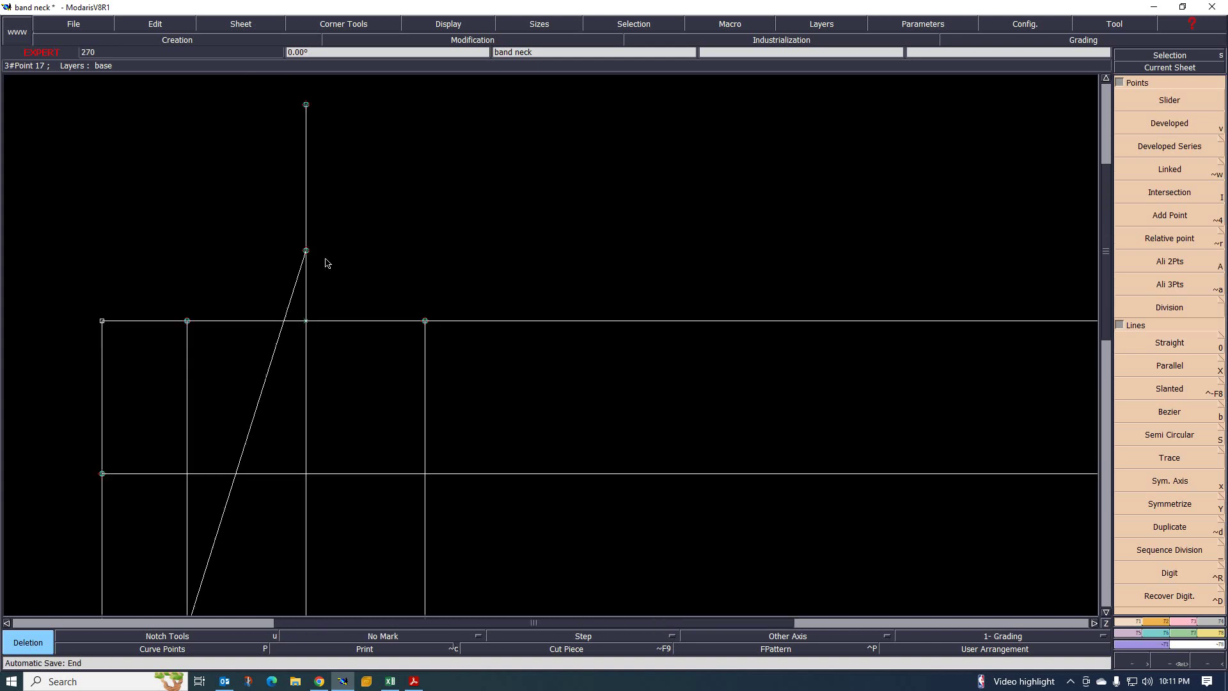
# Create an intersection point where the slanted line crosses the horizontal line just below the rectangle's upper edge
pyautogui.scroll(2, 264, 419)
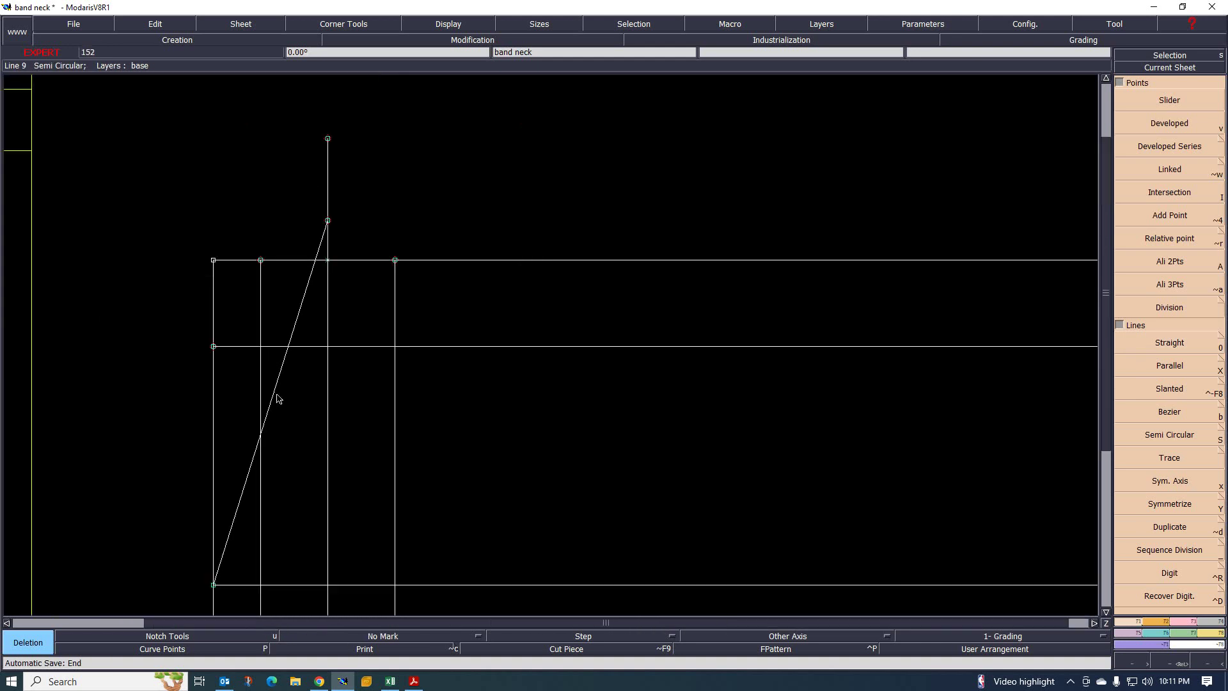
pyautogui.scroll(-1, 320, 277)
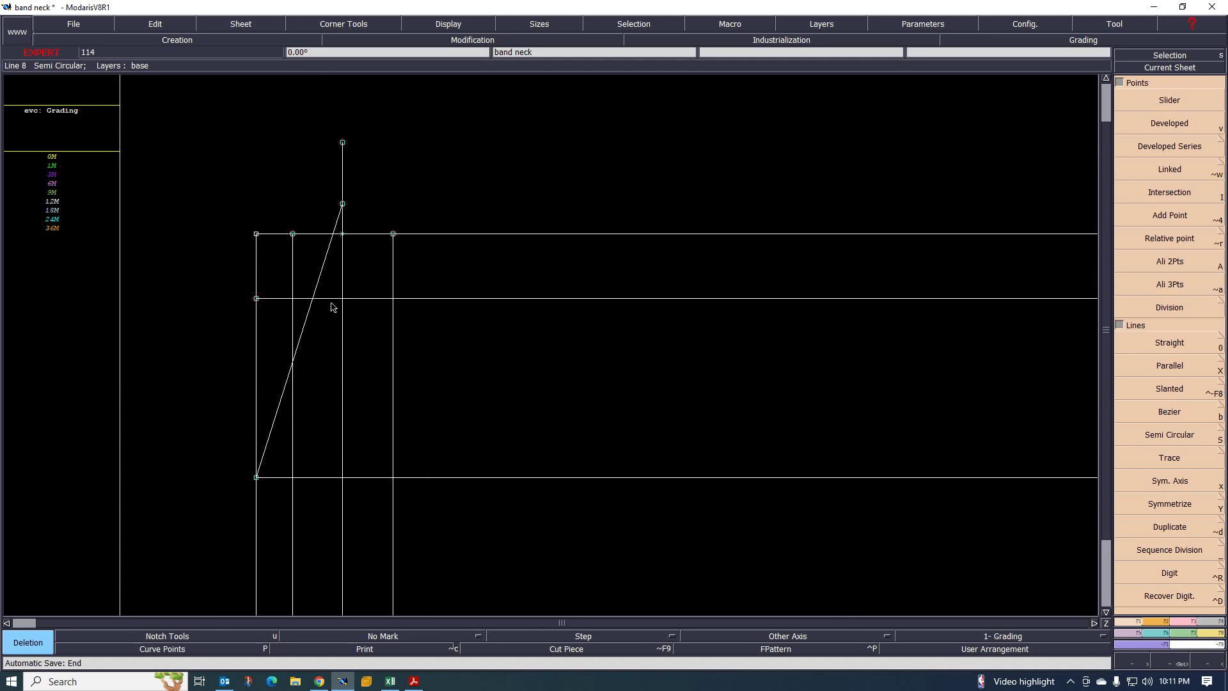
pyautogui.scroll(1, 323, 315)
pyautogui.scroll(1, 311, 313)
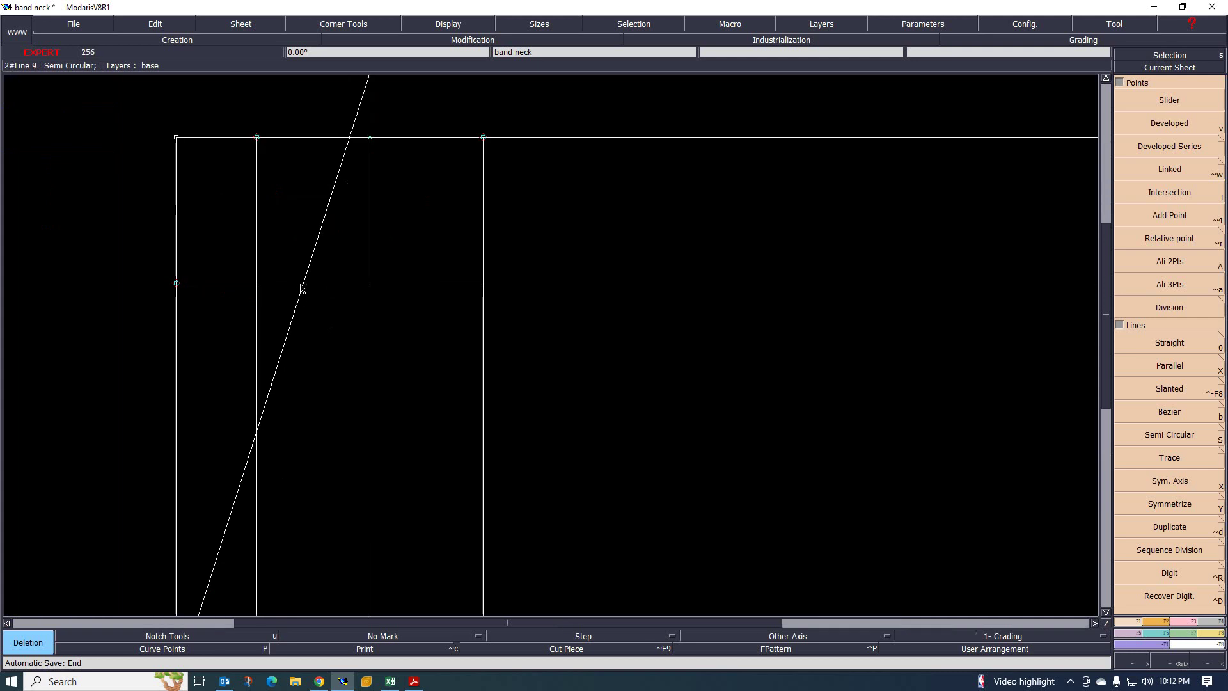
pyautogui.scroll(-1, 293, 328)
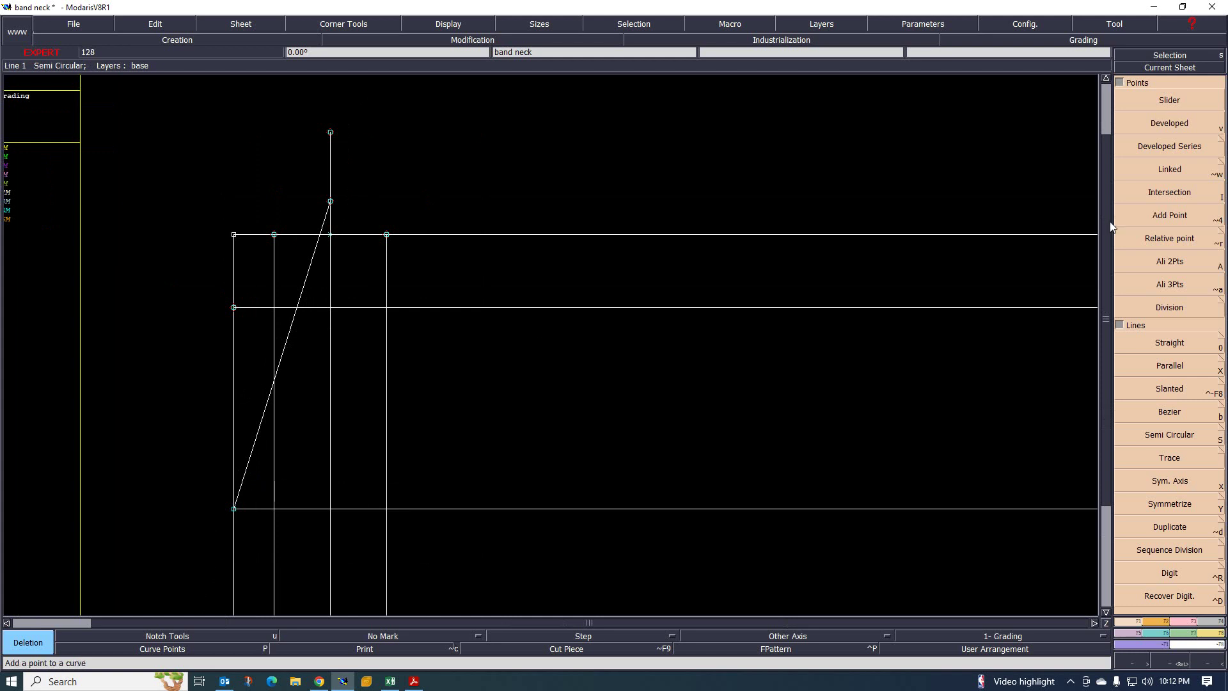
pyautogui.click(1177, 193)
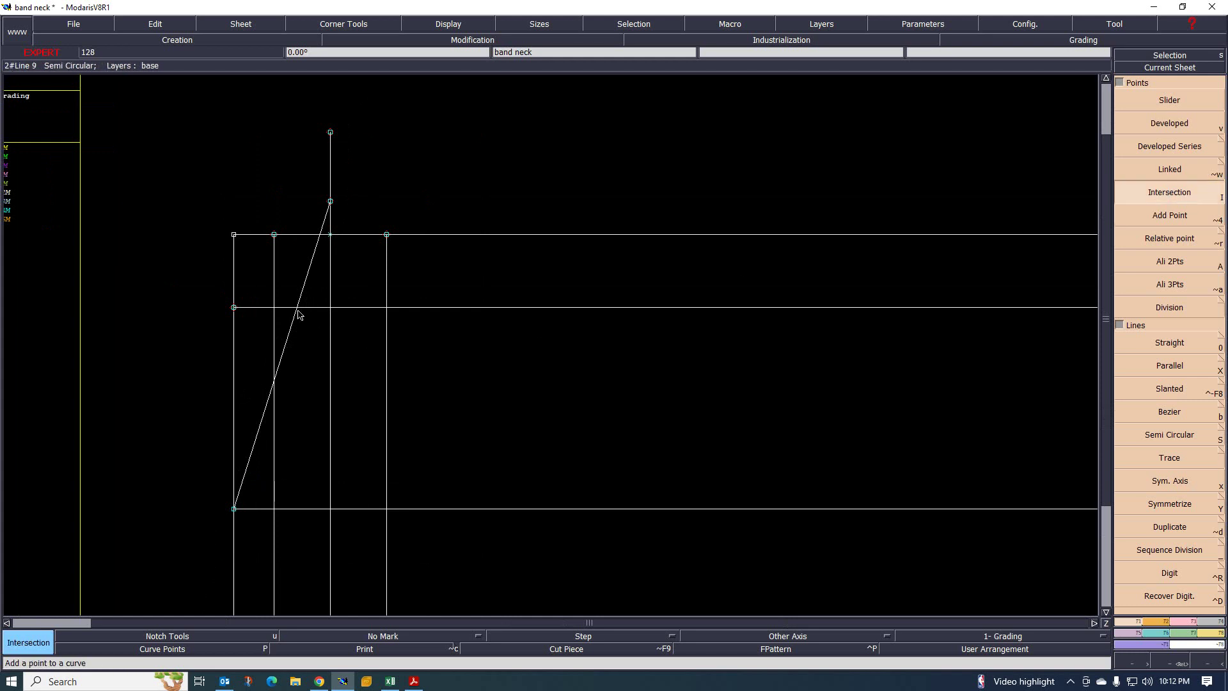
pyautogui.scroll(3, 297, 313)
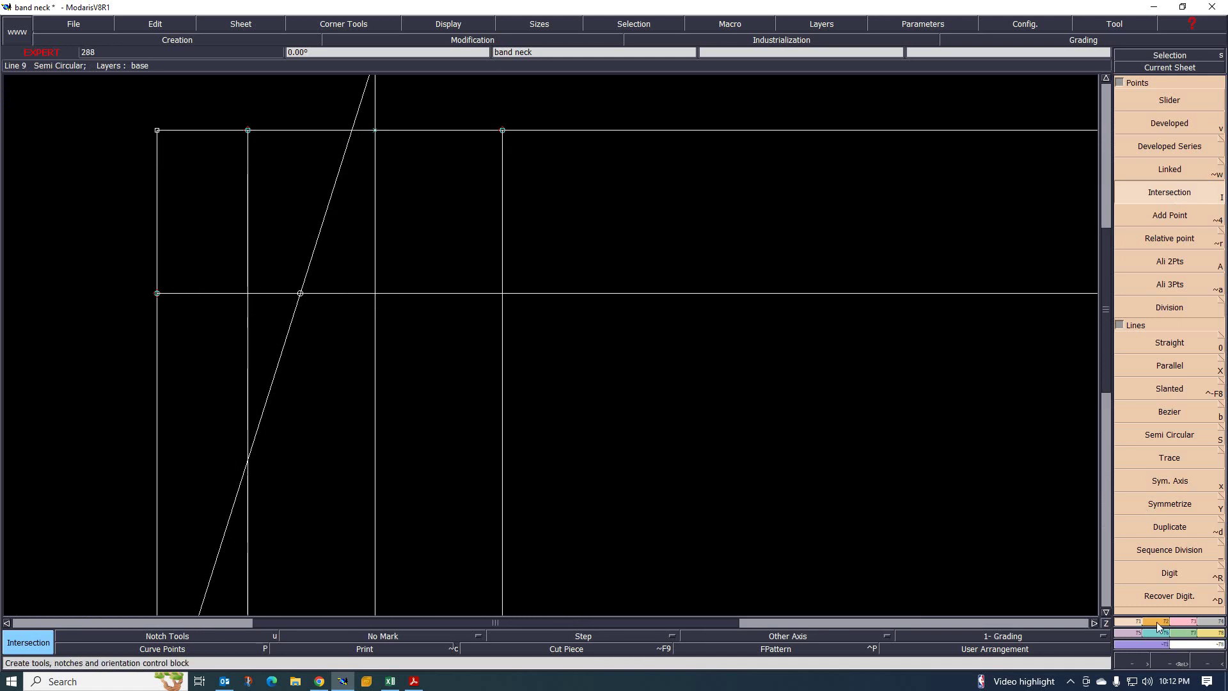
# Insert the new intersection point into the slanted line as one of its curve points
pyautogui.rightClick(1185, 622)
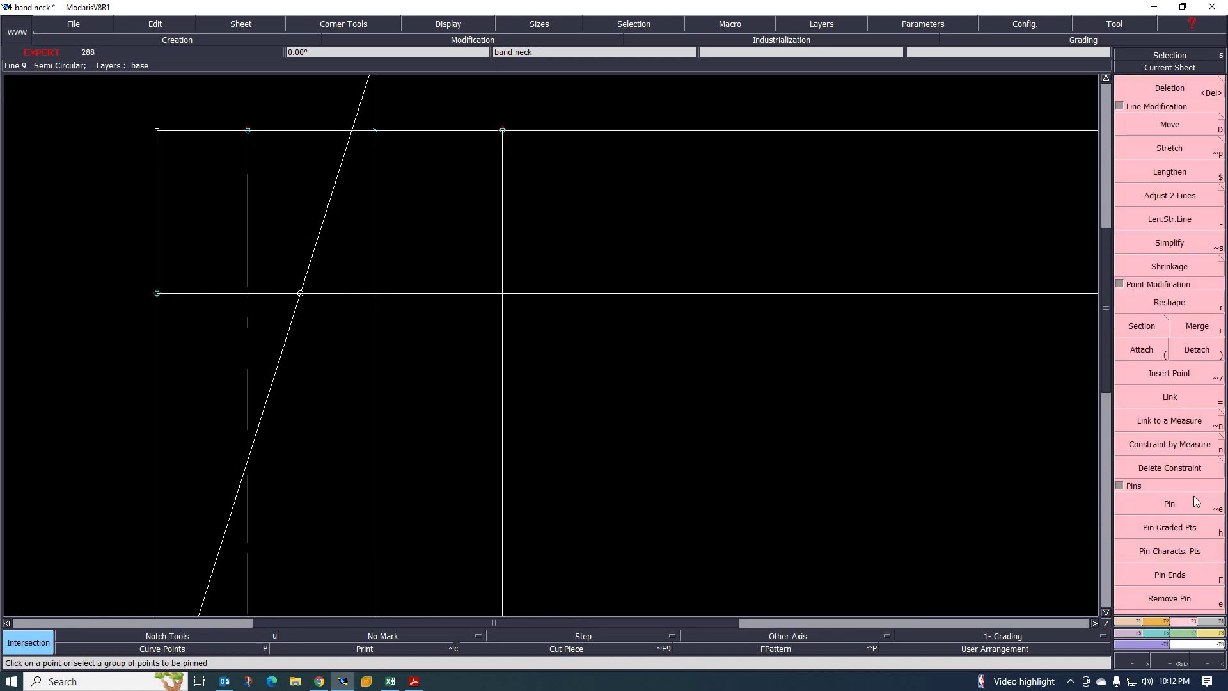
pyautogui.click(1166, 371)
pyautogui.scroll(-2, 314, 401)
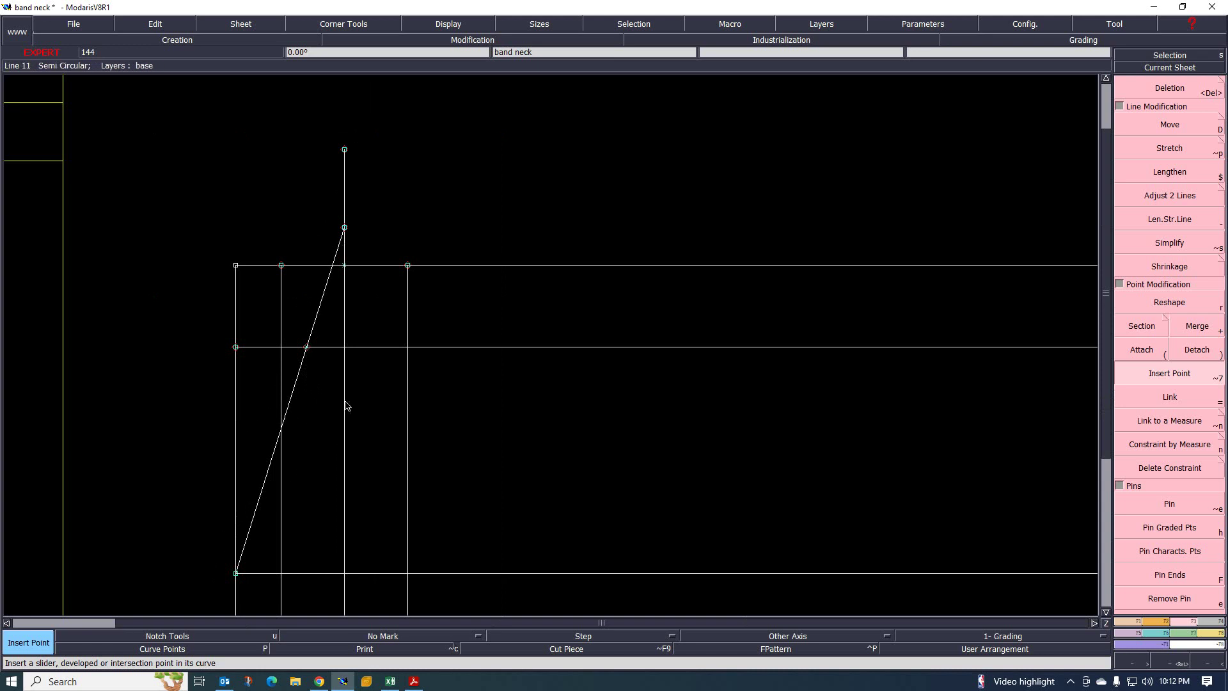
pyautogui.press('F10')
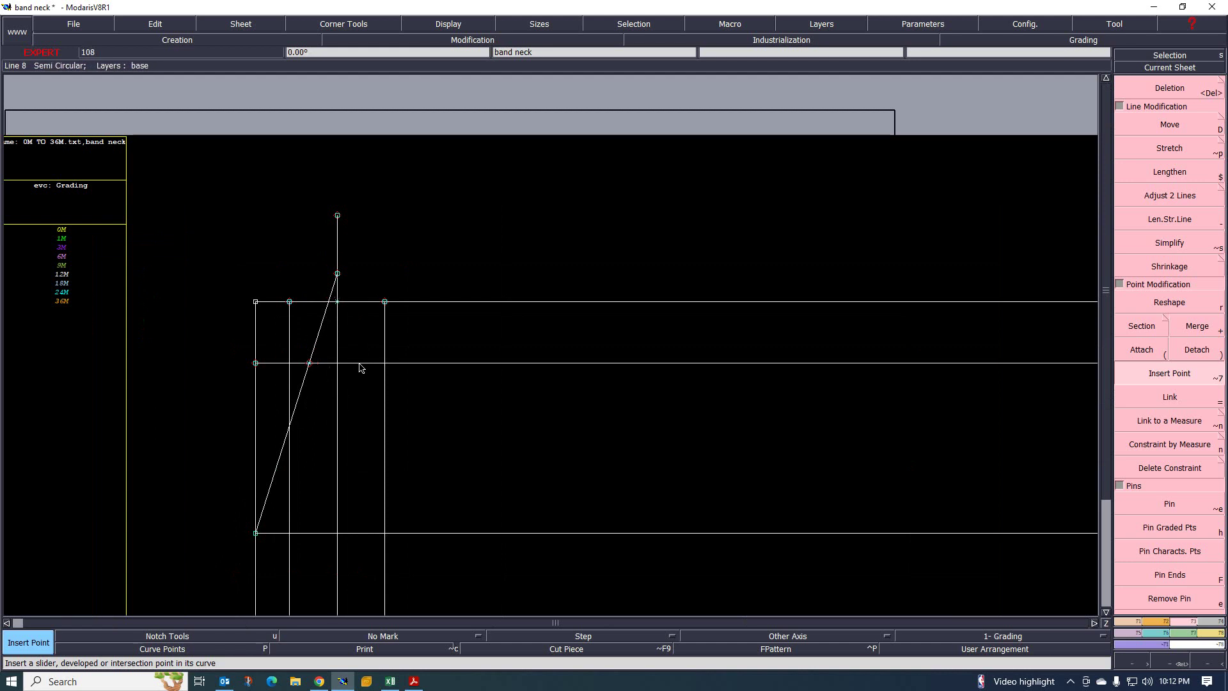
pyautogui.press('a')
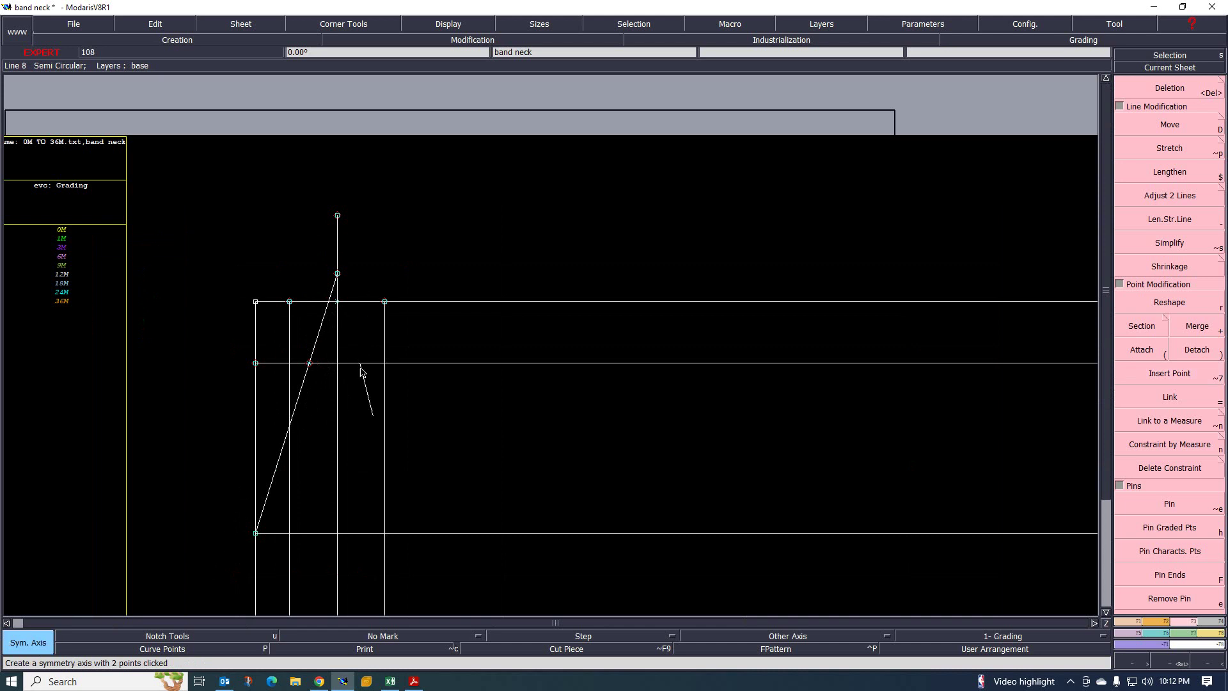
pyautogui.click(360, 363)
pyautogui.hotkey('ctrl', 'z')
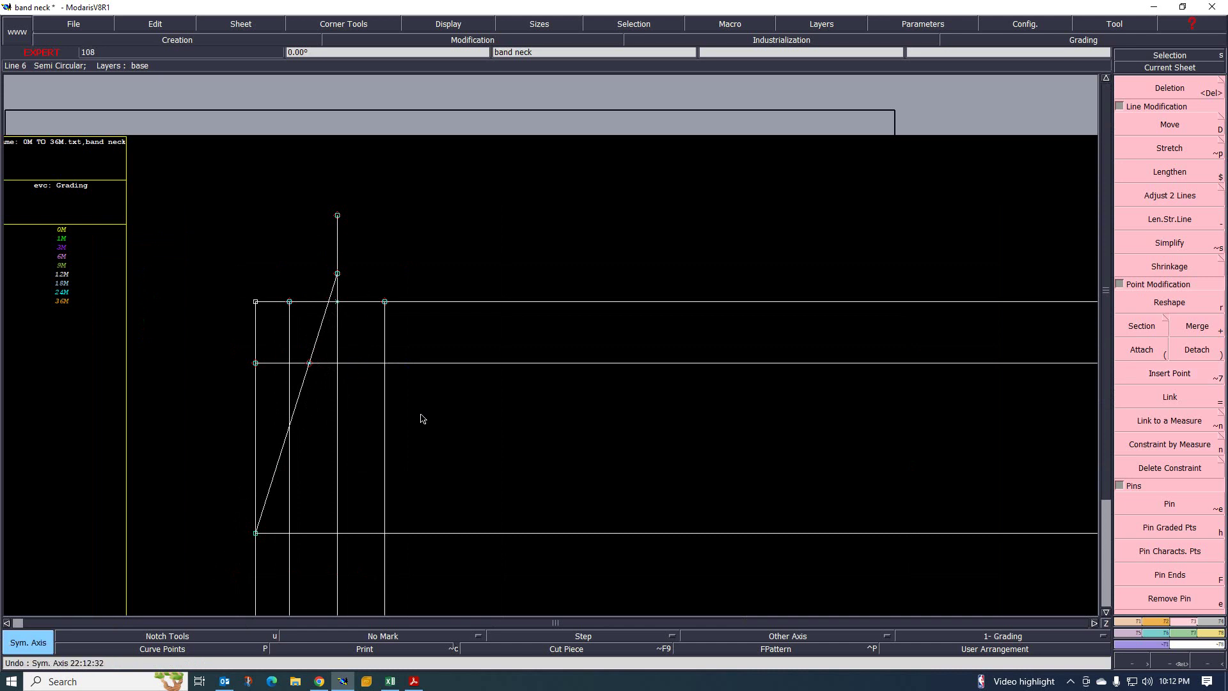
# Draw a parallel about 4 cm above the horizontal line through the intersection point, outside the rectangle's upper edge
pyautogui.press('l')
pyautogui.click(365, 362)
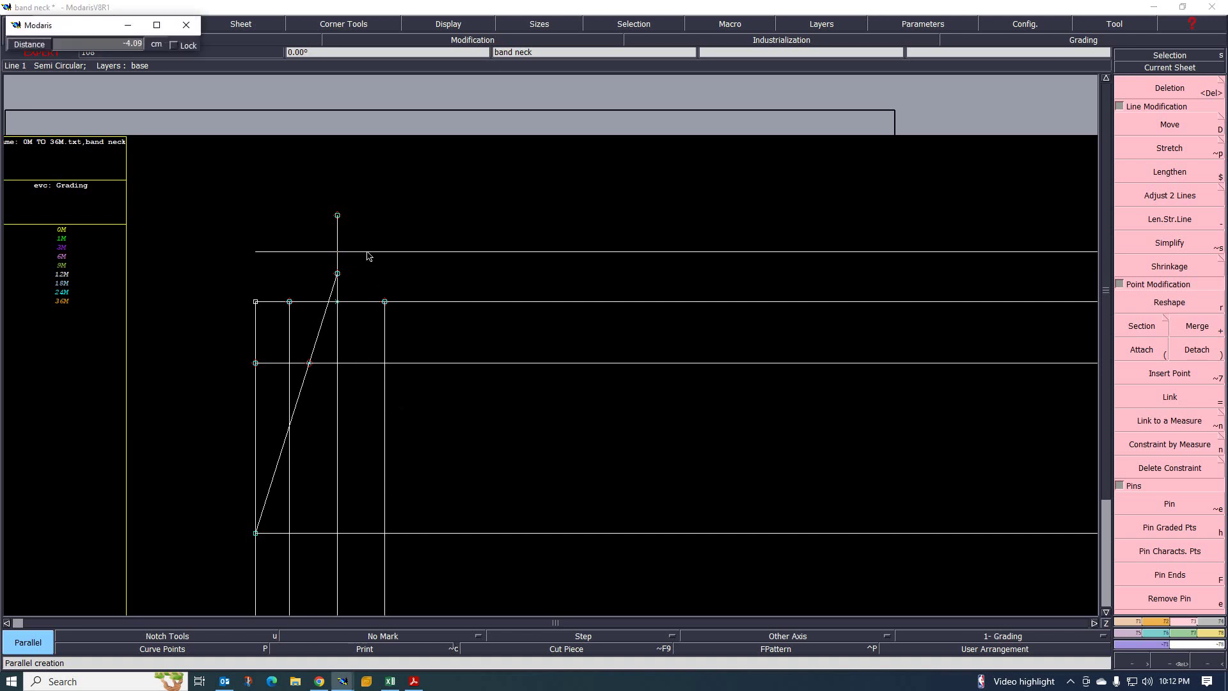
pyautogui.click(368, 251)
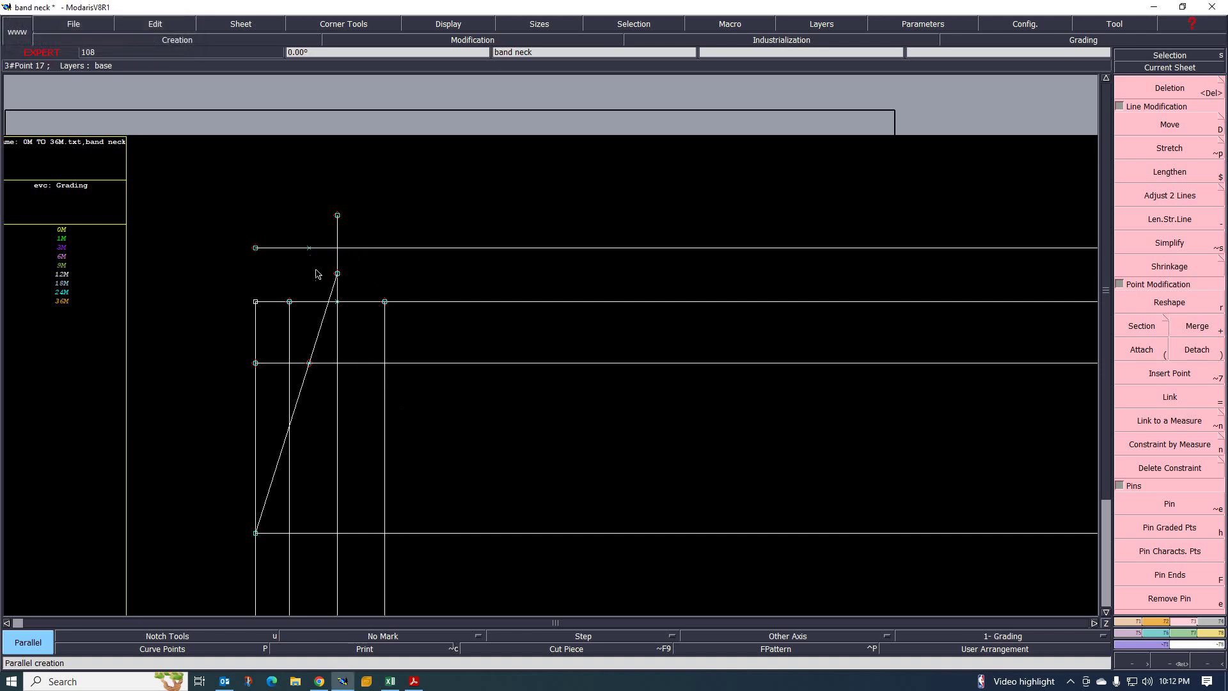
# Lengthen the slanted straight line upward past the new parallel above the rectangle
pyautogui.scroll(2, 318, 276)
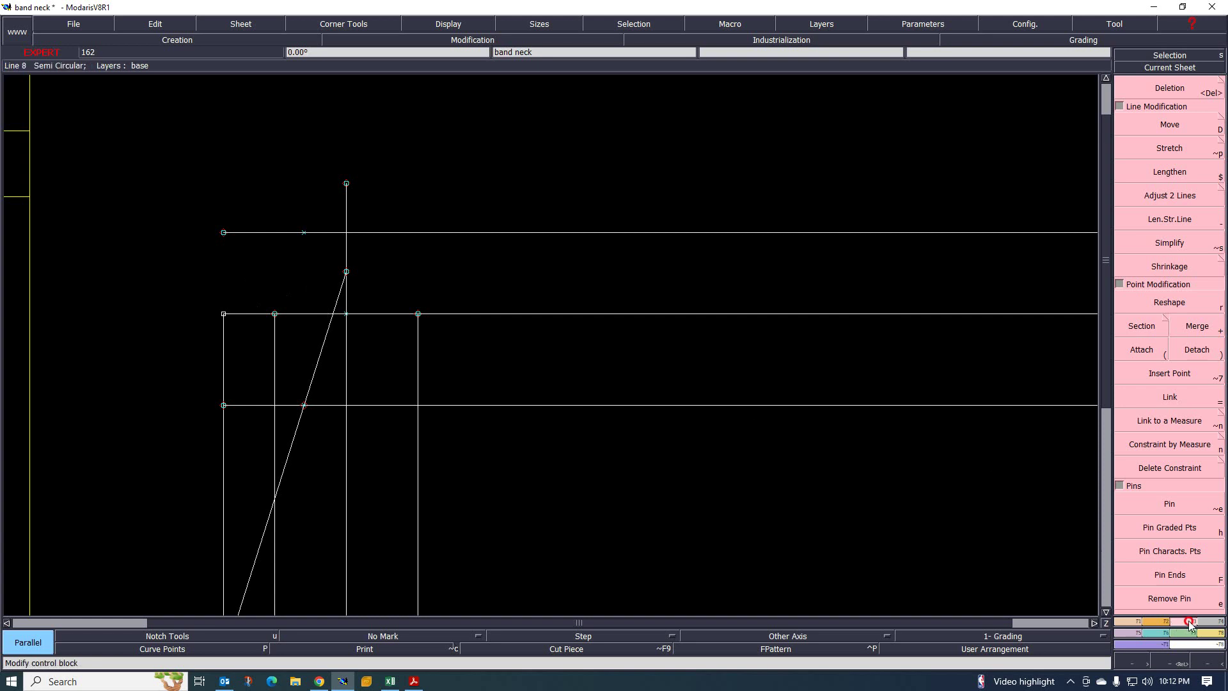
pyautogui.click(1174, 221)
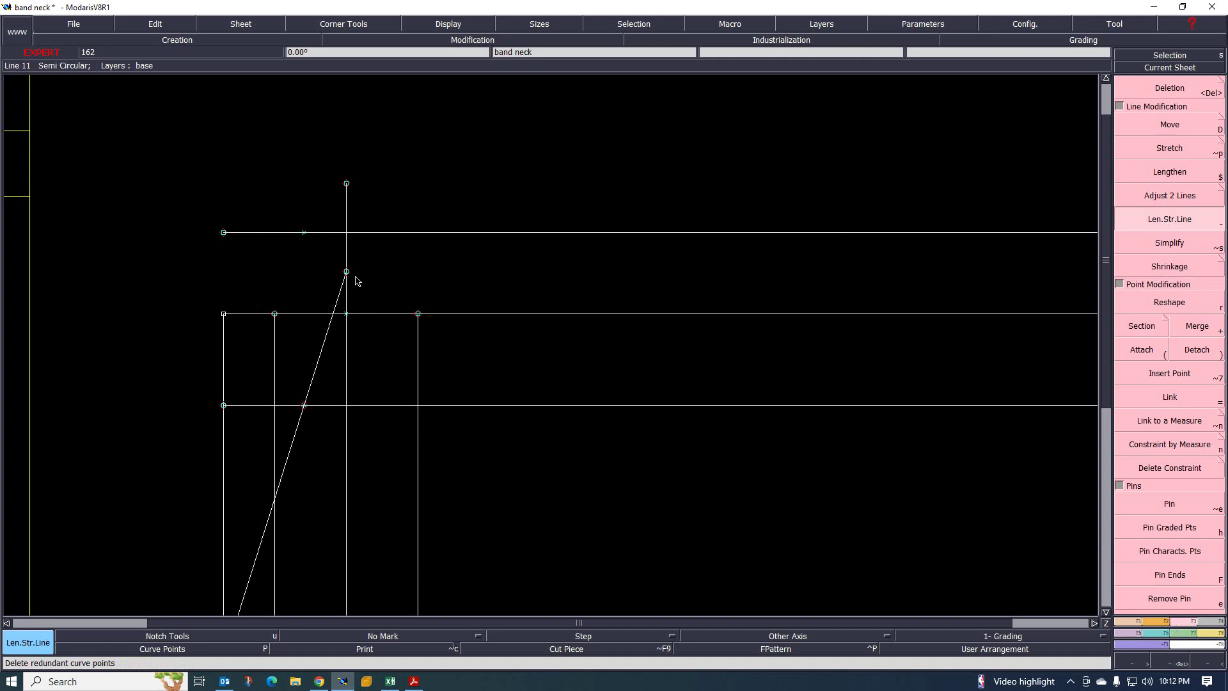
pyautogui.click(338, 306)
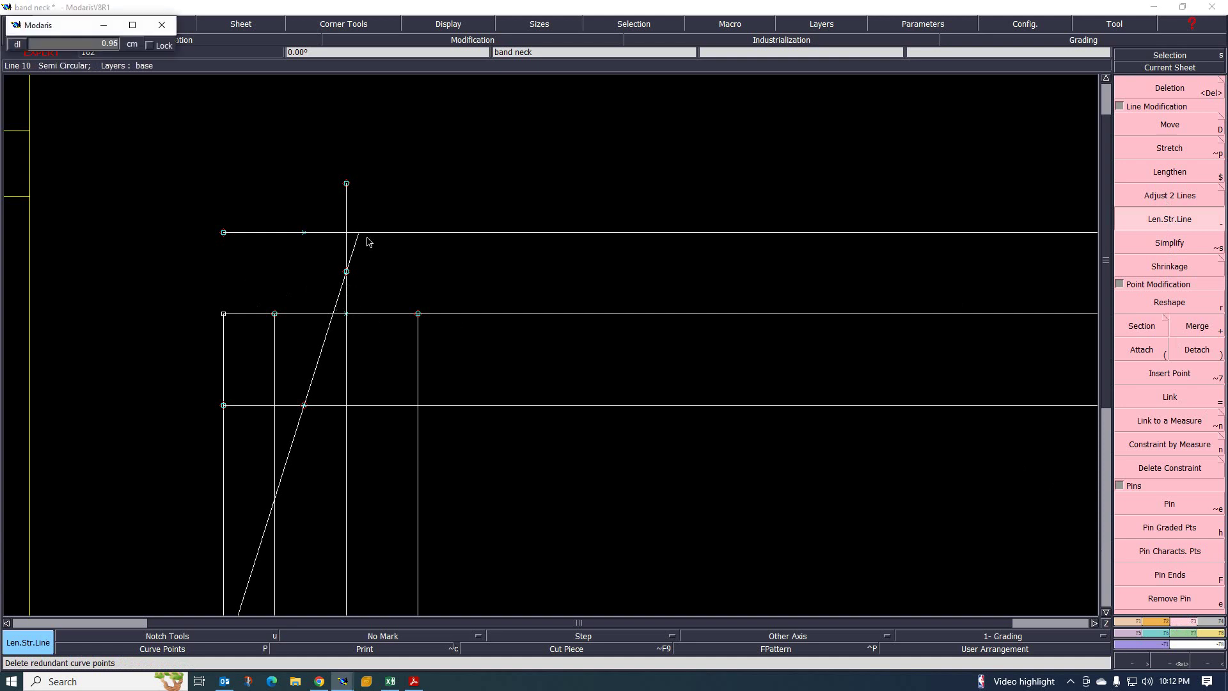
pyautogui.click(372, 192)
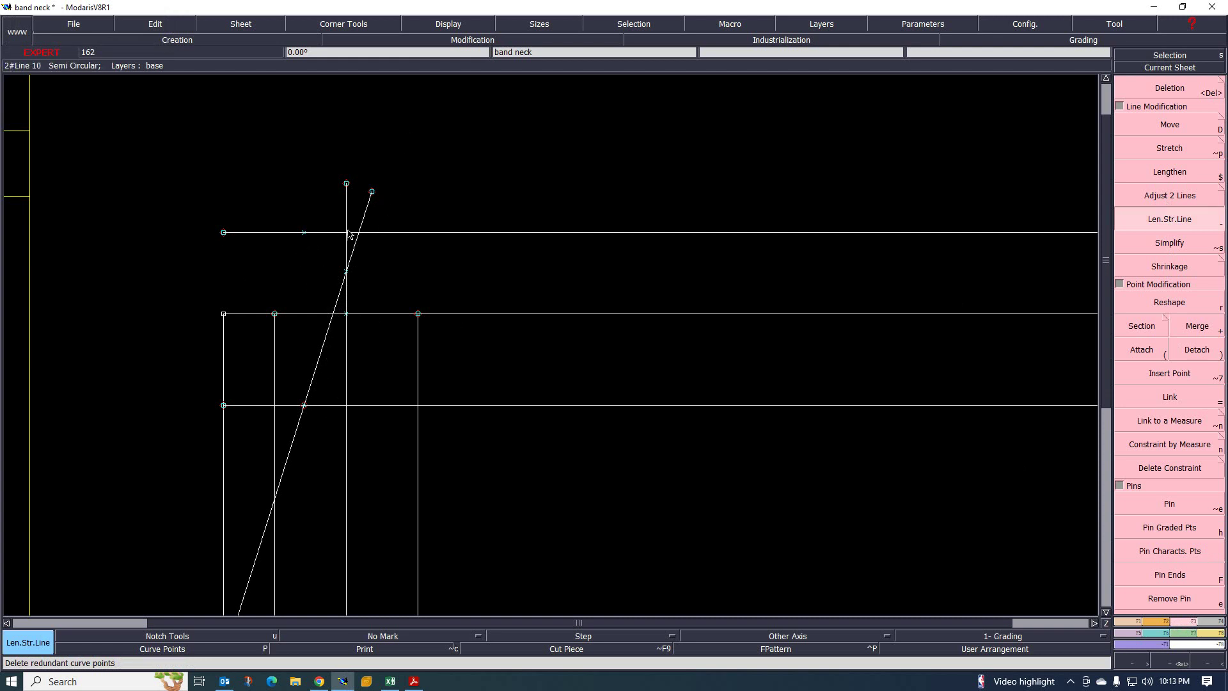
pyautogui.scroll(-1, 325, 241)
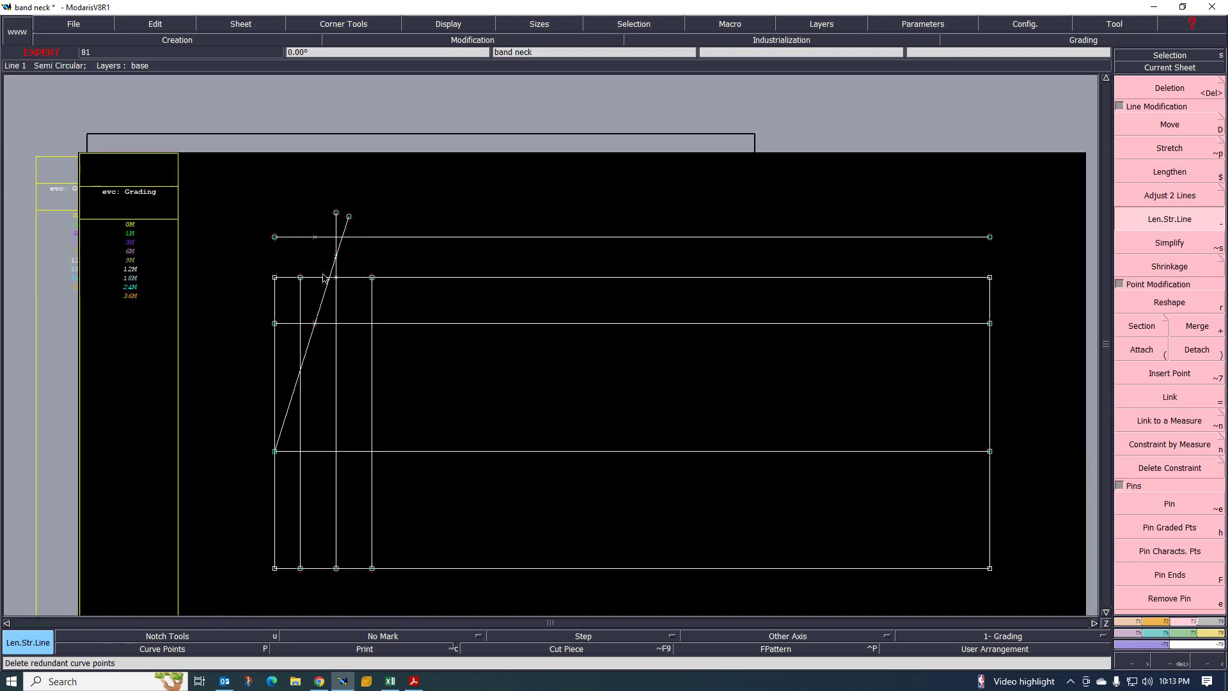
pyautogui.scroll(1, 297, 338)
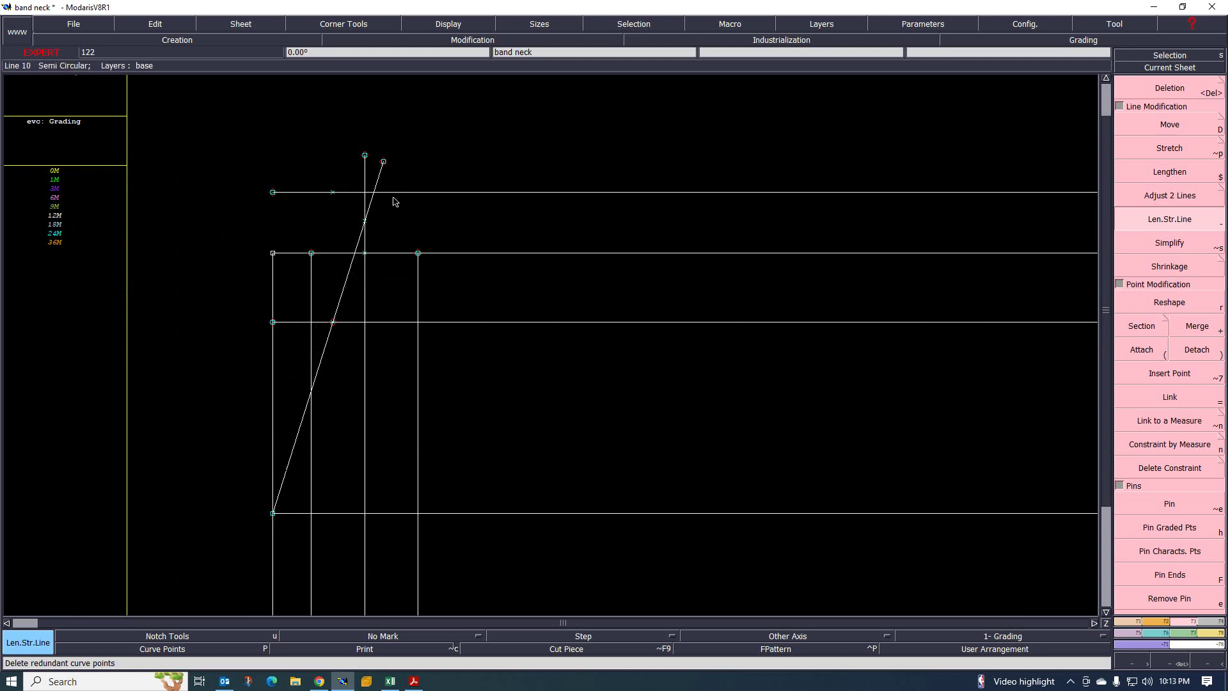
# Delete the slanted line's upper points so it ends at the intersection point, and delete the extended vertical parallel
pyautogui.press('Delete')
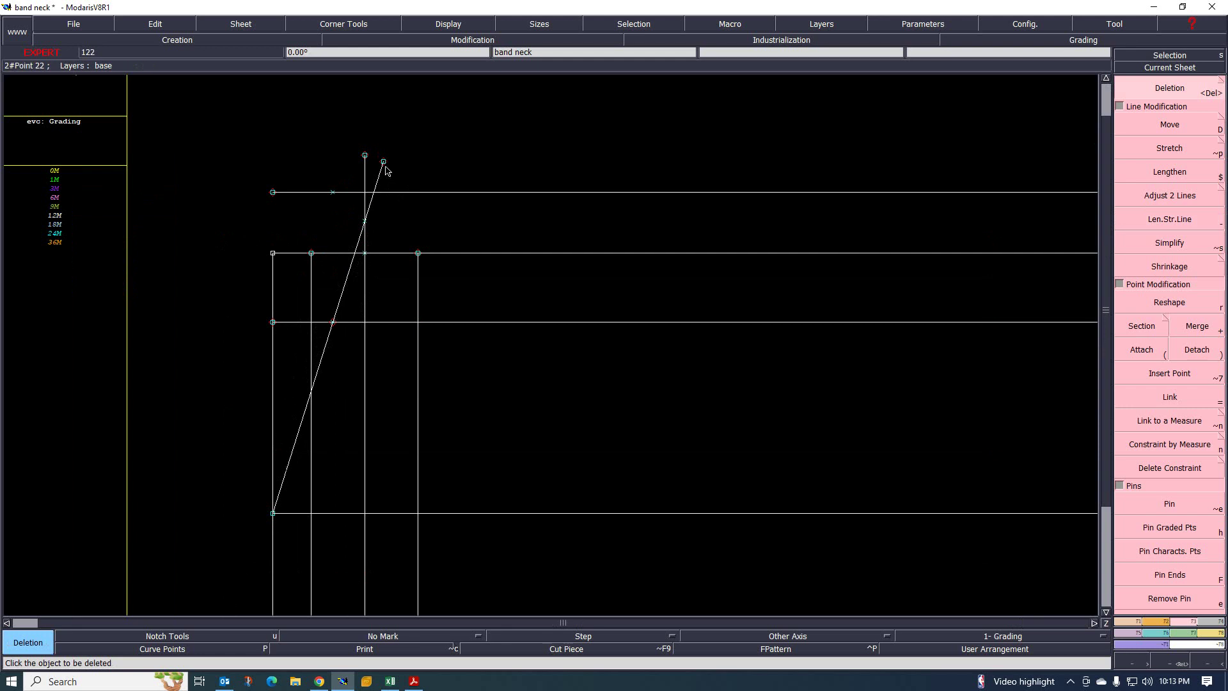
pyautogui.click(383, 166)
pyautogui.click(362, 228)
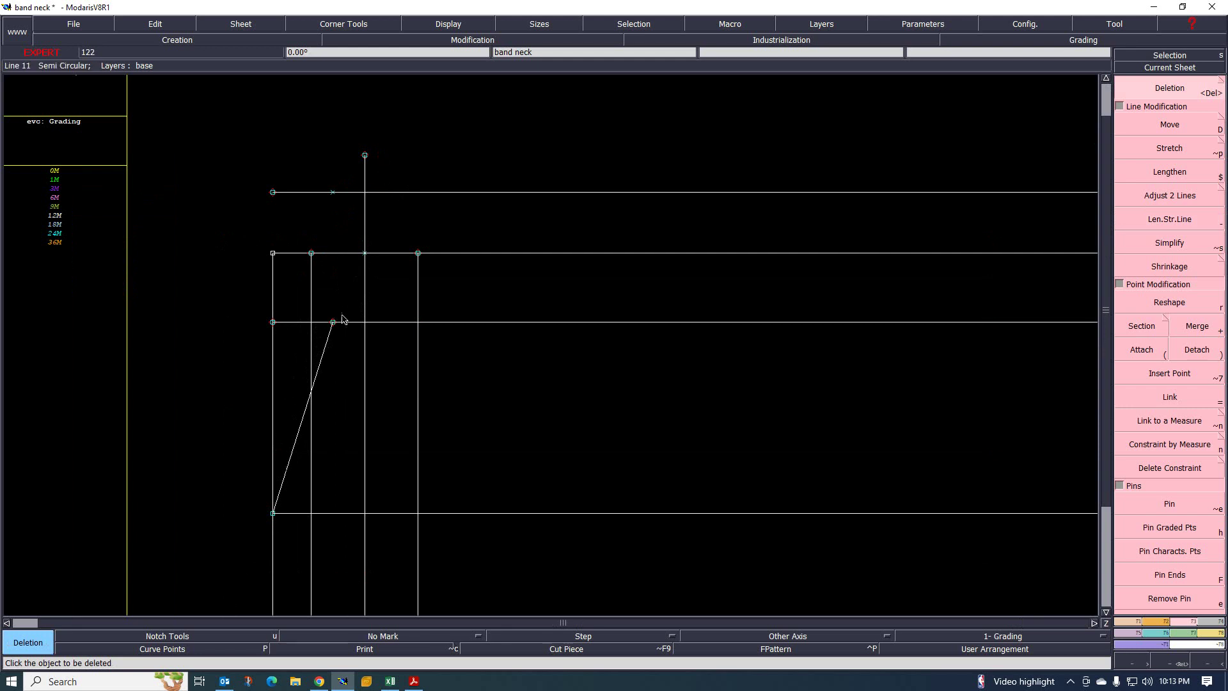
pyautogui.click(366, 257)
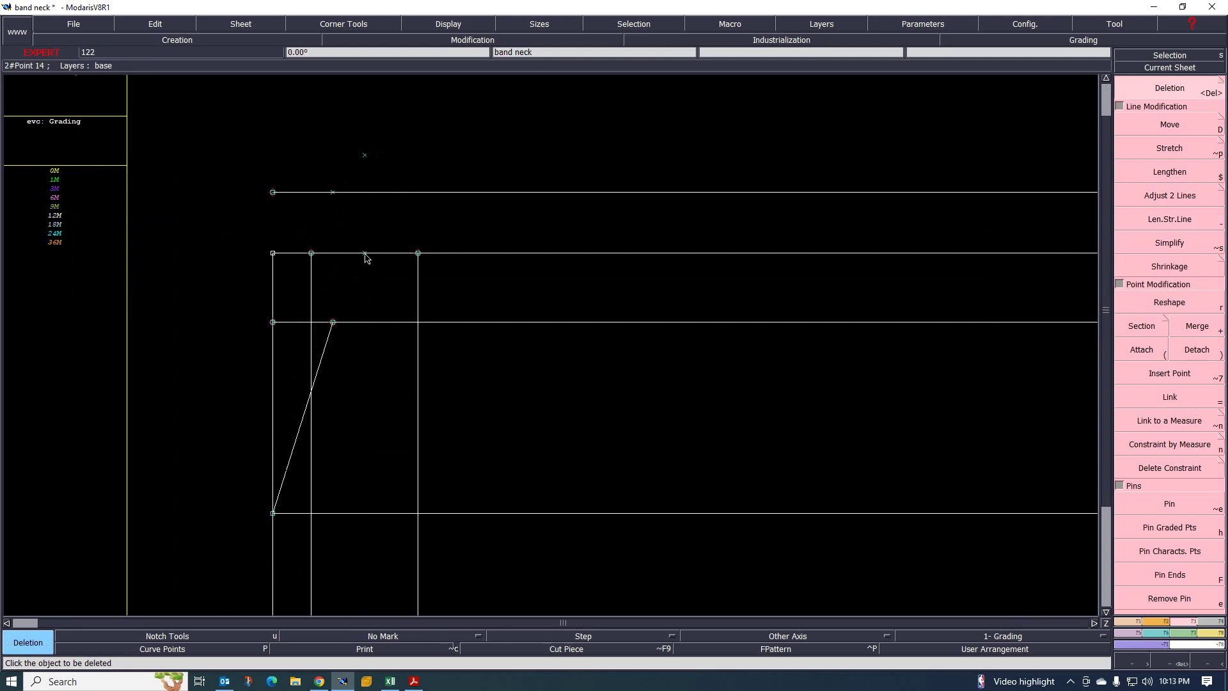
# Delete the rectangle's upper edge and the parallel line above it
pyautogui.click(368, 253)
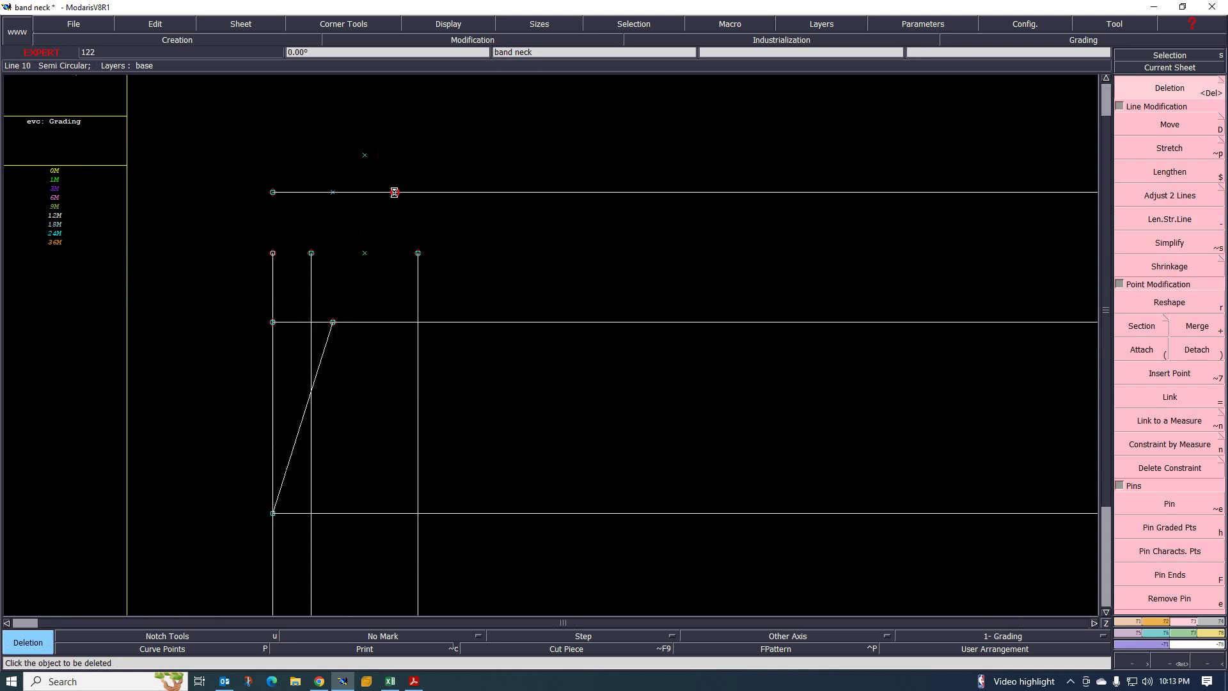
pyautogui.click(394, 192)
pyautogui.scroll(-3, 339, 267)
pyautogui.scroll(2, 452, 228)
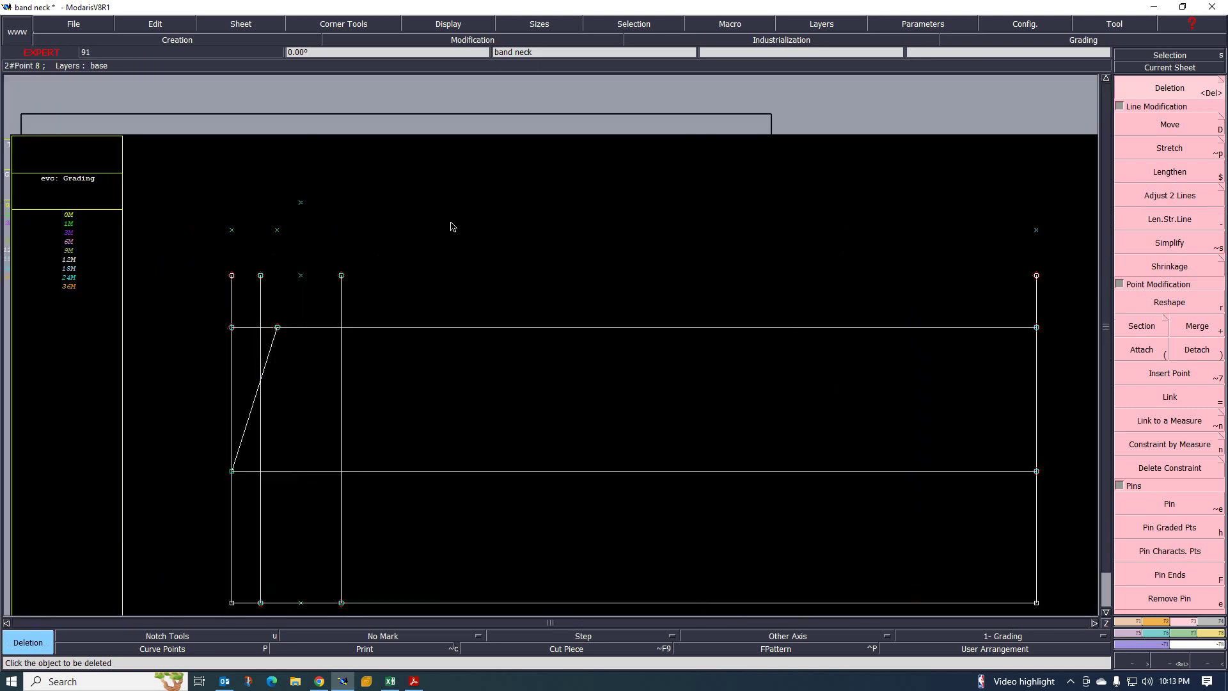
# Undo the deletions of the rectangle's upper edge and the parallel above it
pyautogui.hotkey('ctrl', 'z')
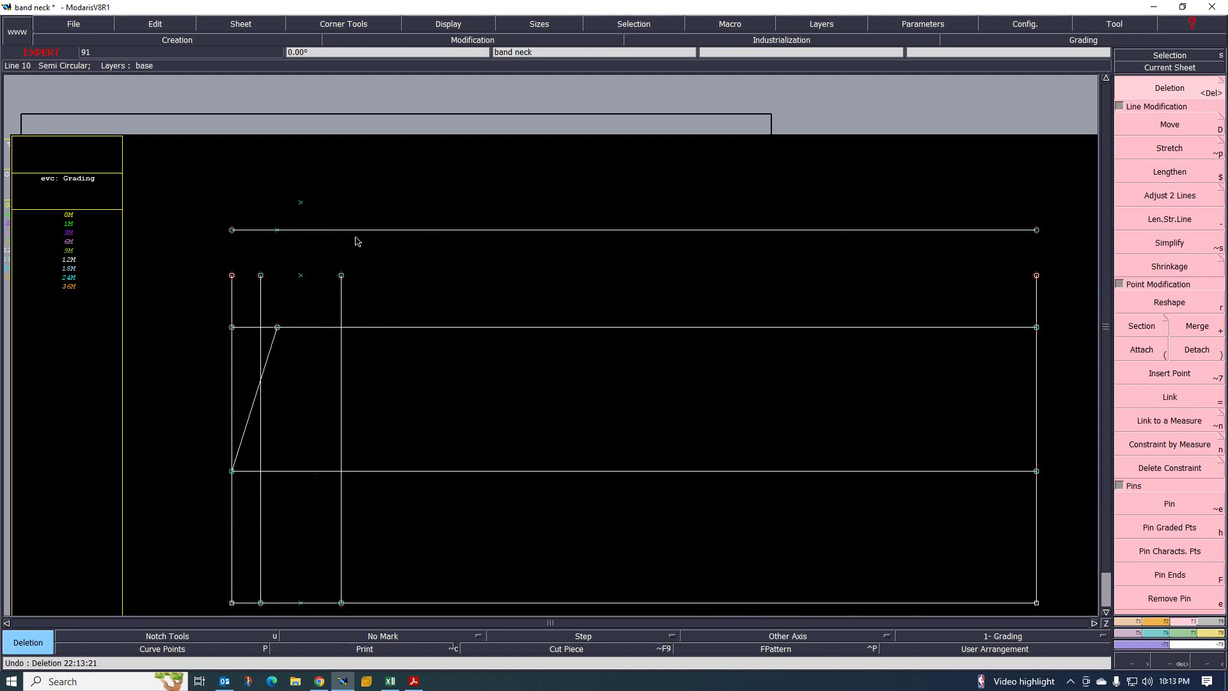
pyautogui.hotkey('ctrl', 'y')
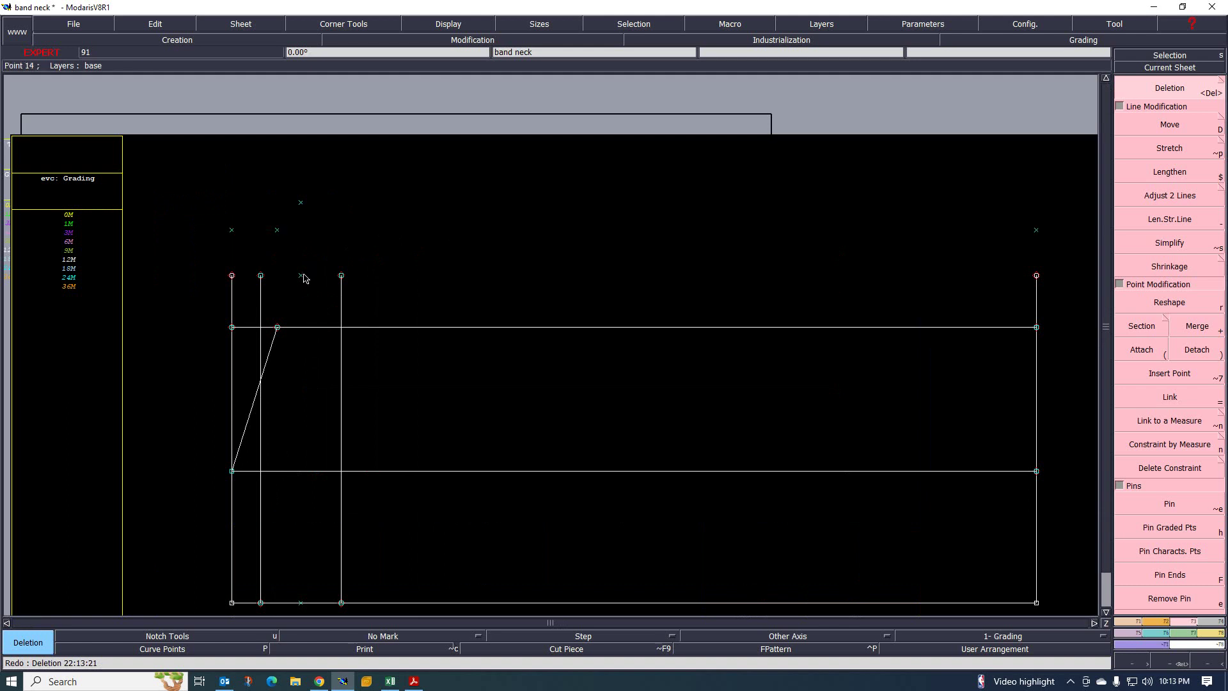
pyautogui.hotkey('ctrl', 'z')
pyautogui.hotkey('ctrl', 'z')
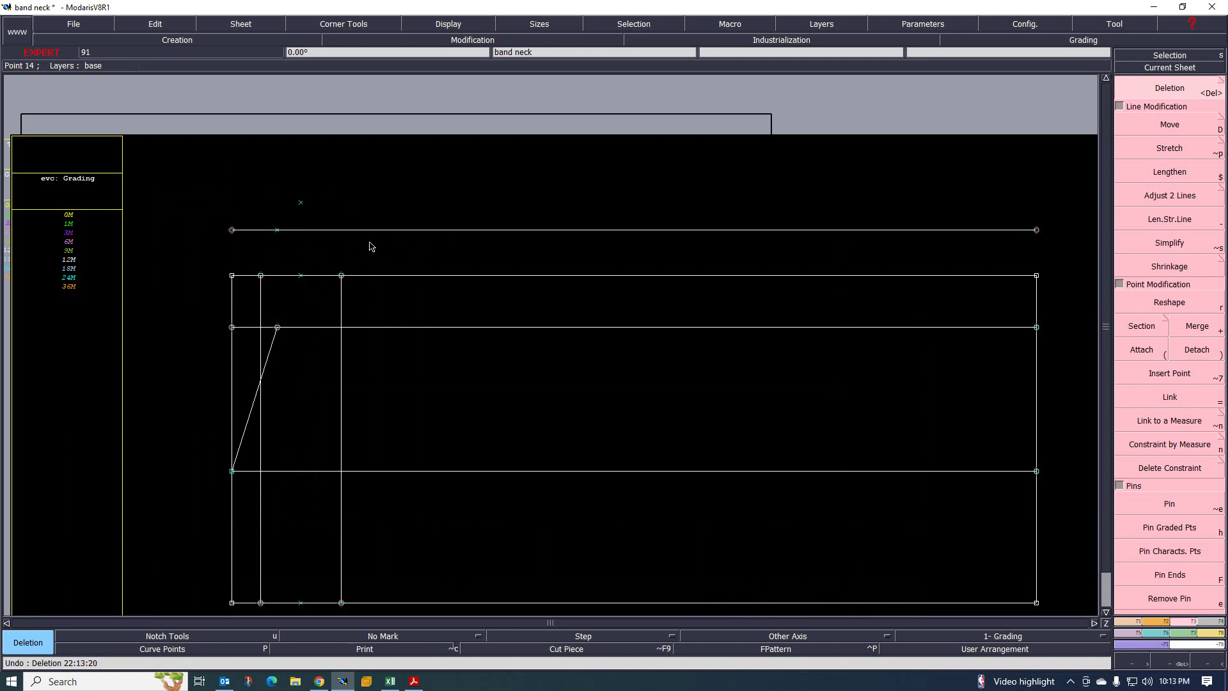
# Delete the parallel line above the rectangle and the leftover points around it
pyautogui.click(356, 237)
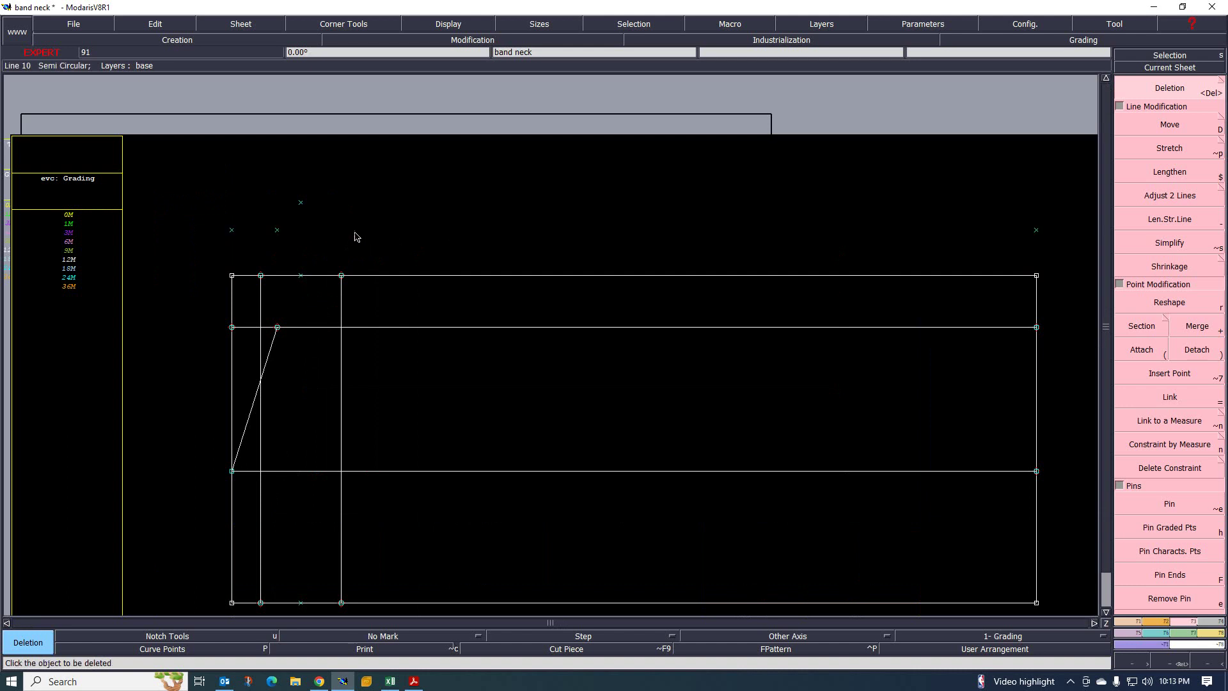
pyautogui.moveTo(198, 170); pyautogui.dragTo(315, 249)
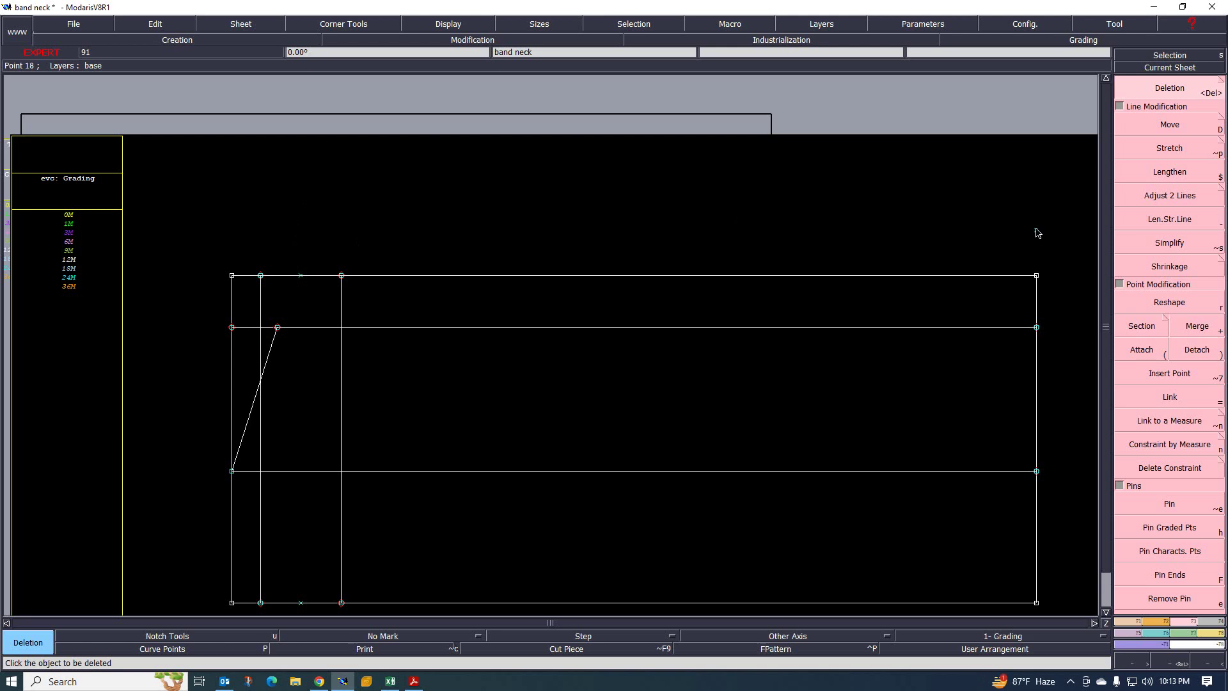
pyautogui.scroll(2, 295, 319)
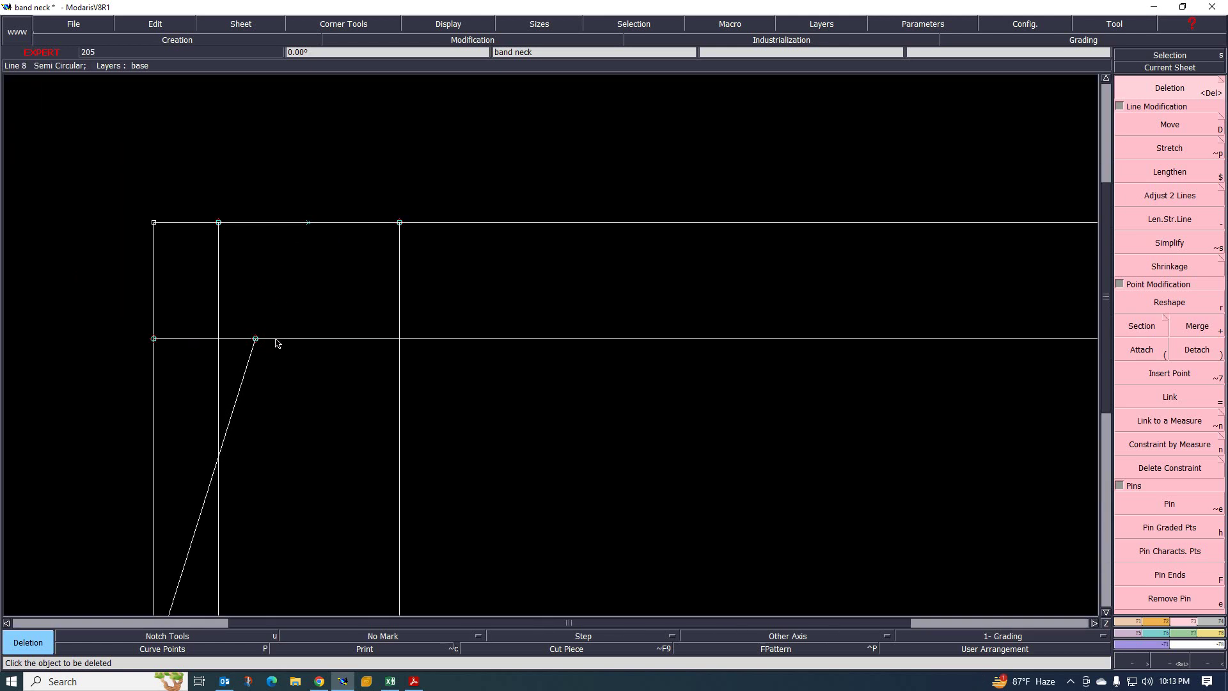
pyautogui.scroll(-2, 253, 337)
pyautogui.scroll(1, 247, 346)
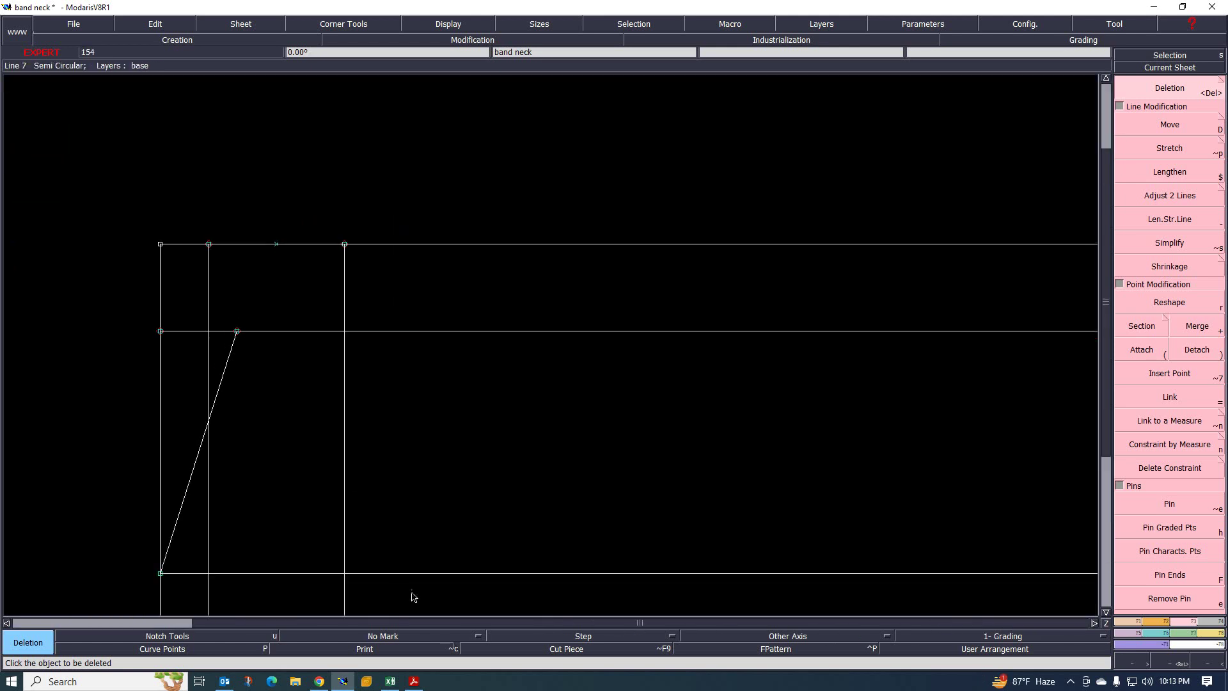
# Switch to the Excel size spec to check the 12M armhole perpendicular measurement, and return to Modaris
pyautogui.click(391, 681)
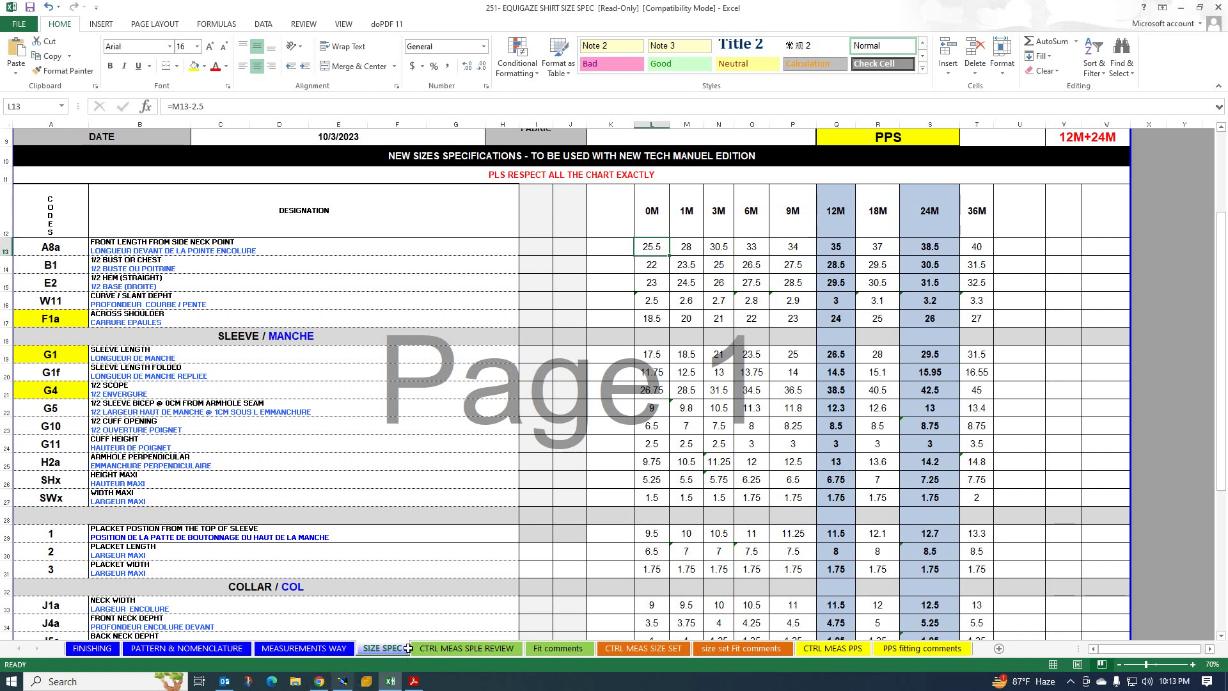
pyautogui.click(344, 682)
pyautogui.scroll(1, 237, 332)
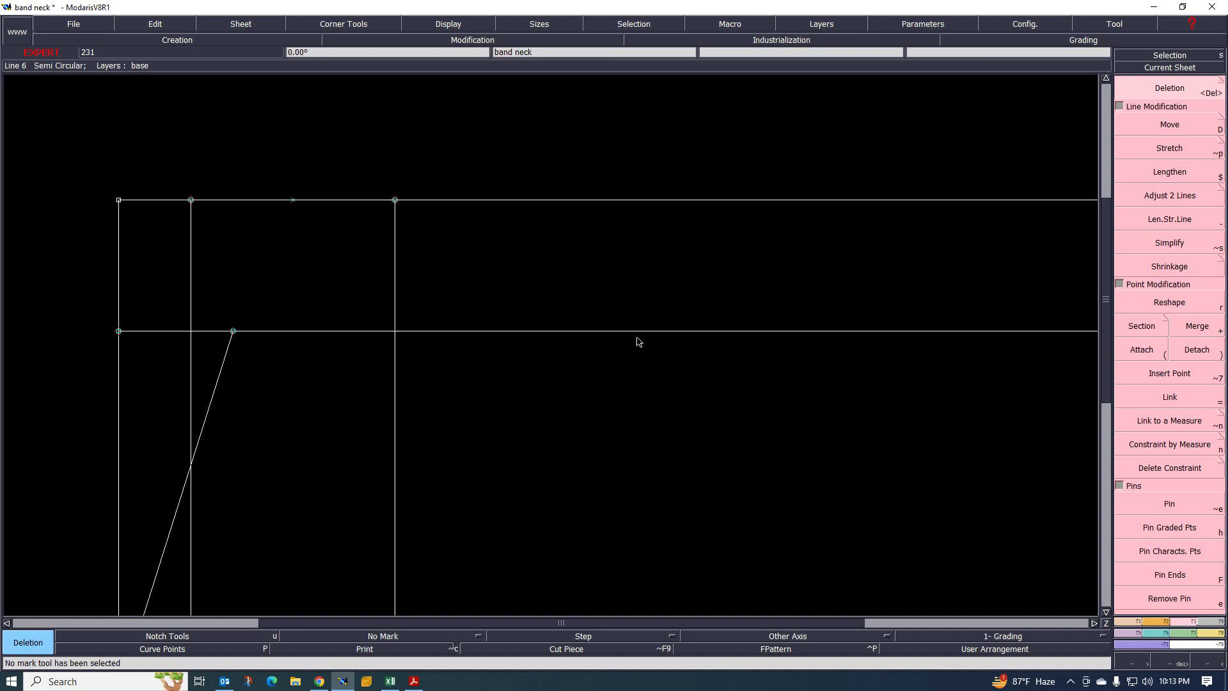
# Place a Developed point at -13 cm from the shoulder line's outer end along the horizontal line through it
pyautogui.click(1157, 621)
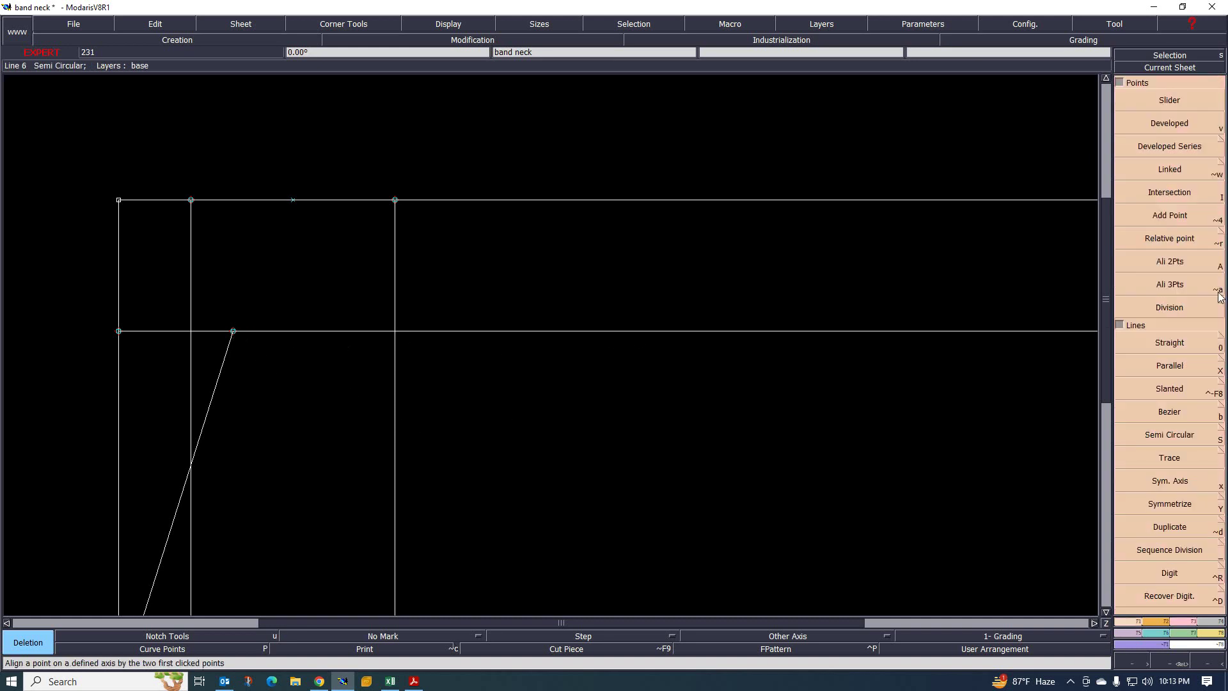
pyautogui.click(1172, 123)
pyautogui.click(234, 332)
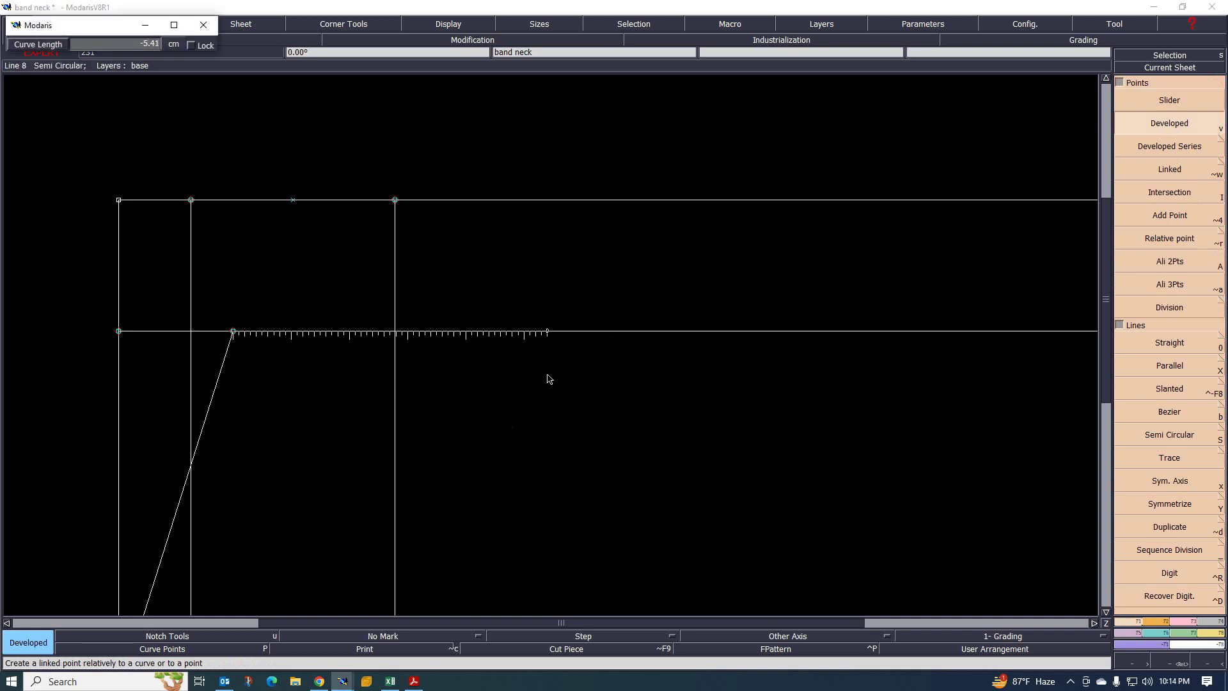
pyautogui.write('-13')
pyautogui.press('Return')
pyautogui.scroll(-3, 655, 420)
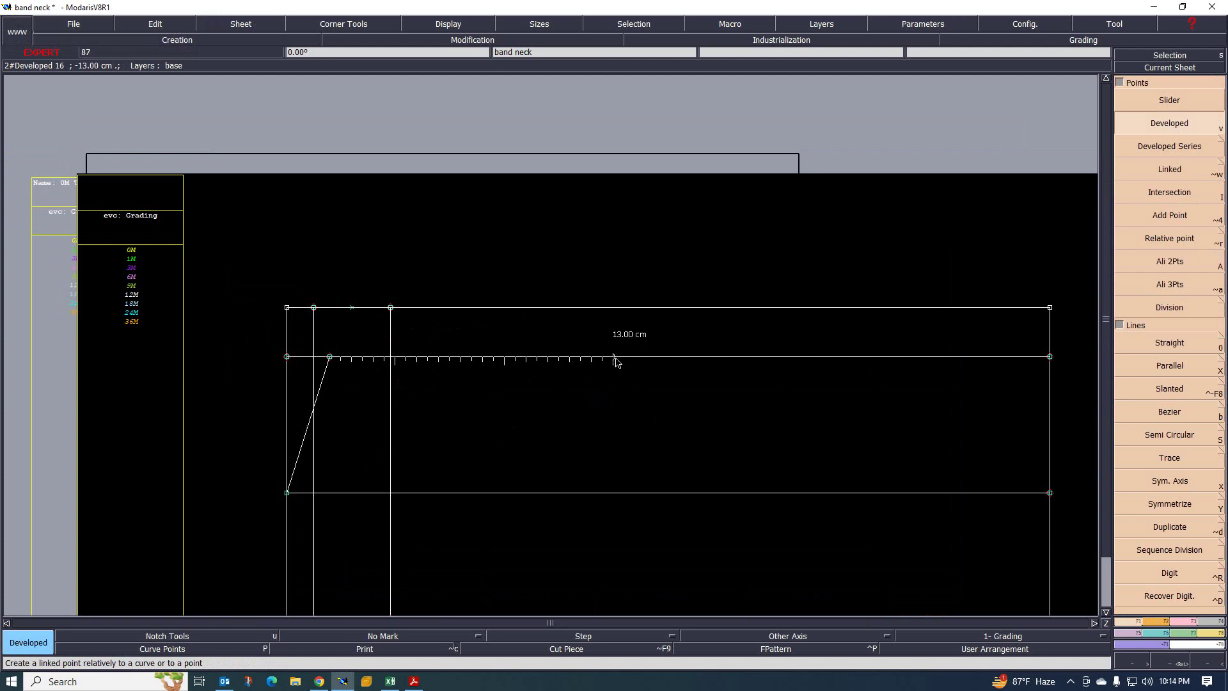
# Add a Developed point on the rectangle's upper edge and align it vertically with the 13 cm point using Ali 2Pts
pyautogui.scroll(2, 616, 362)
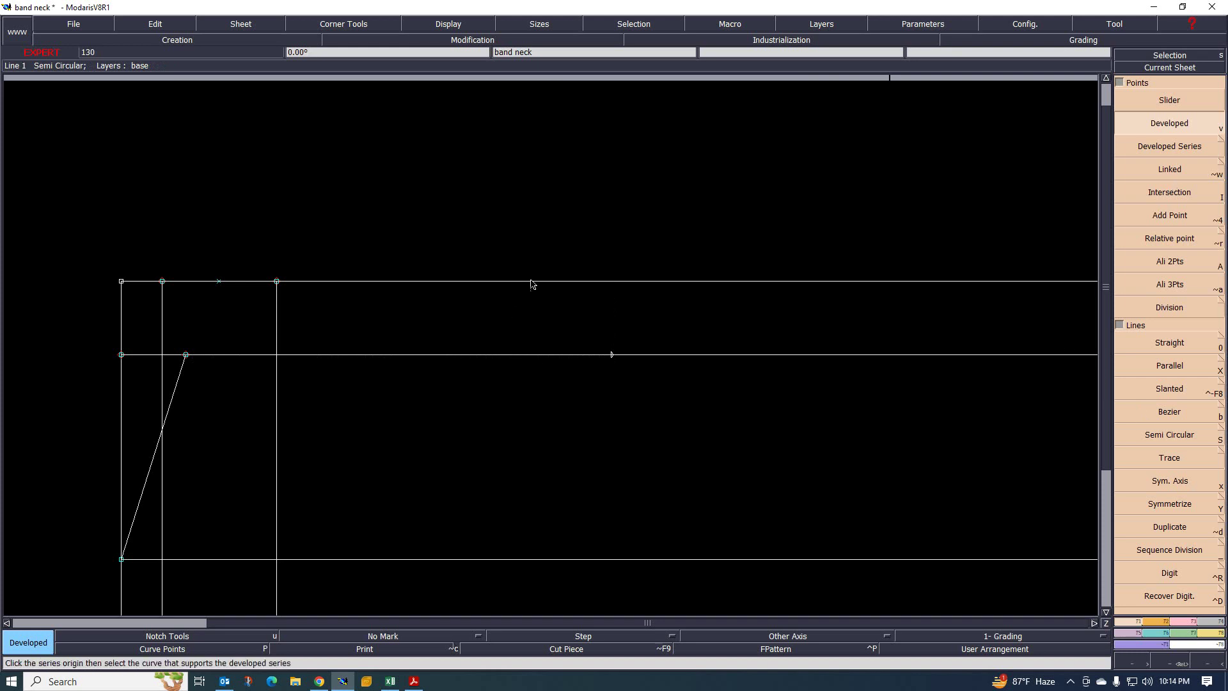
pyautogui.click(596, 281)
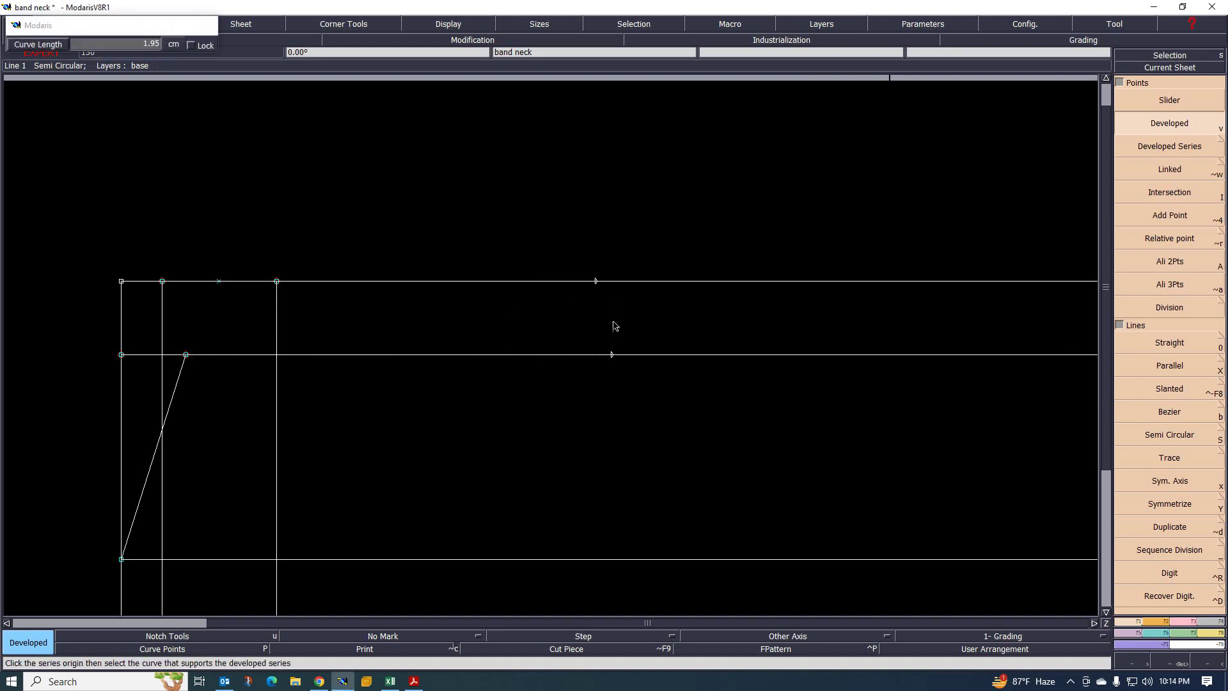
pyautogui.click(1179, 263)
pyautogui.click(612, 354)
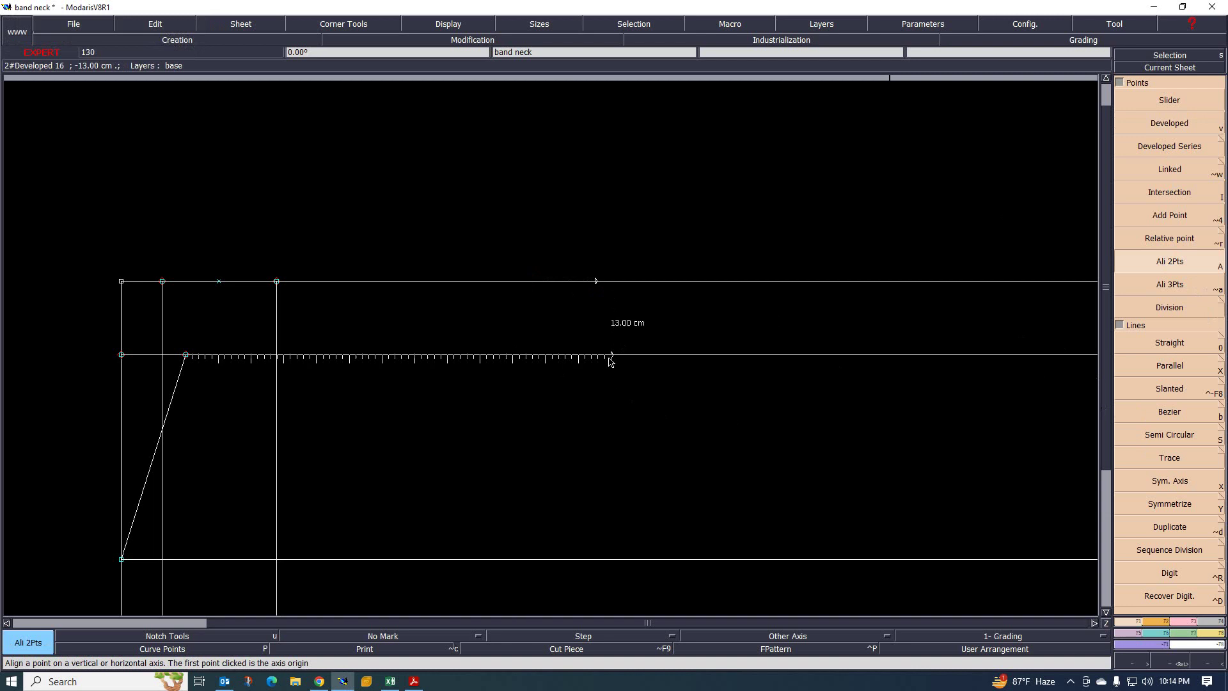
pyautogui.click(599, 282)
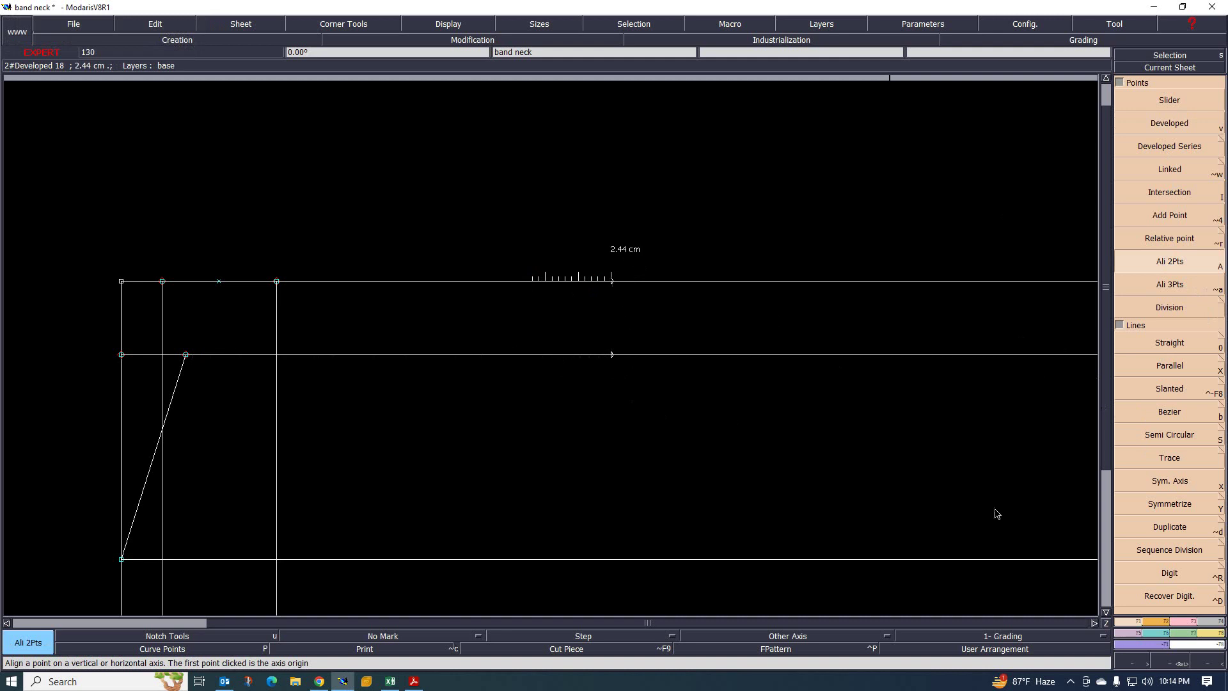
# Insert the aligned developed point into the rectangle's upper edge as a curve point
pyautogui.press('Delete')
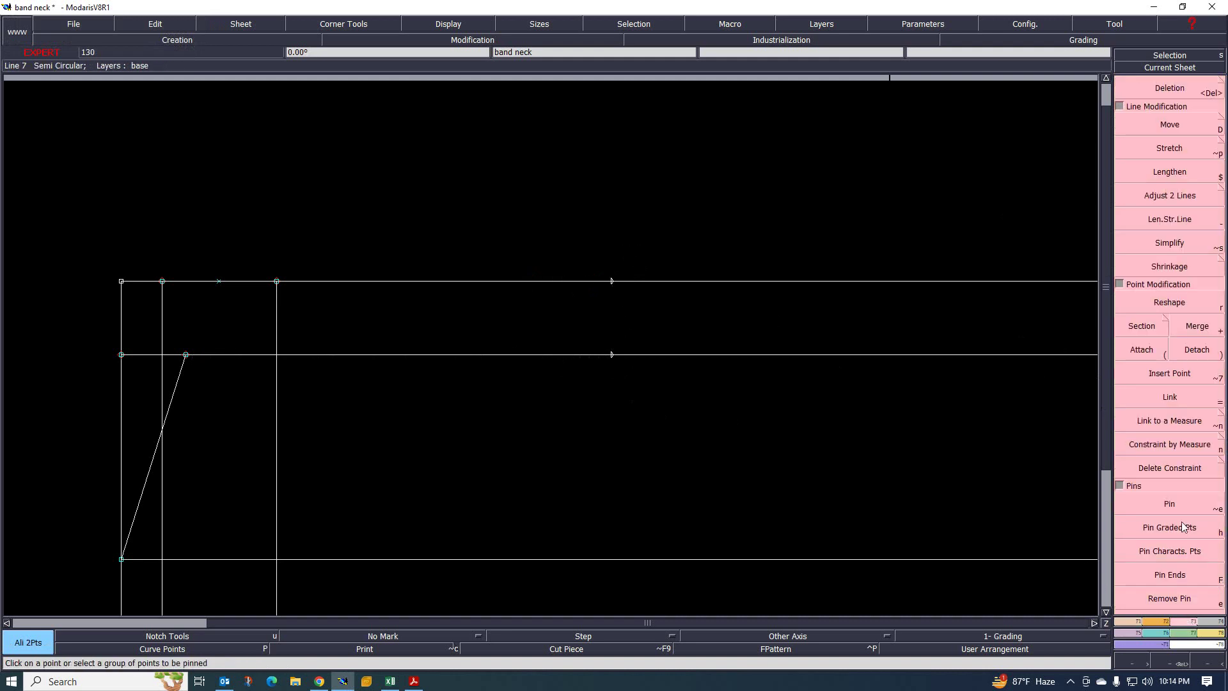
pyautogui.click(1169, 373)
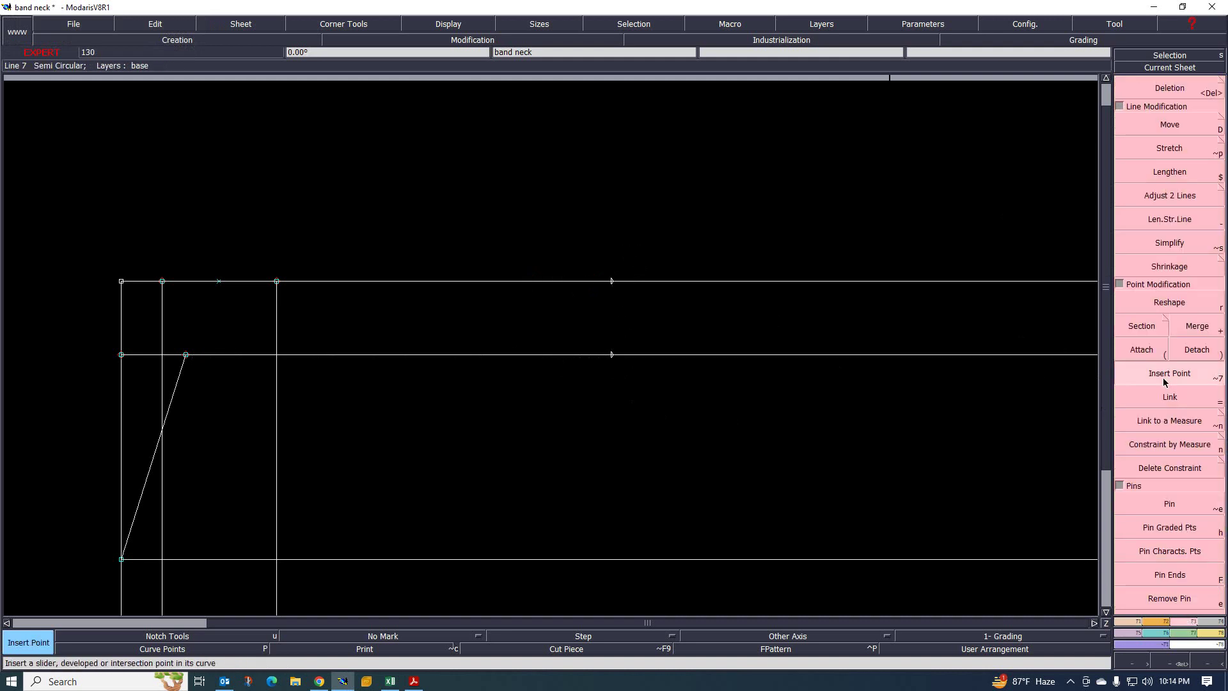
pyautogui.click(613, 282)
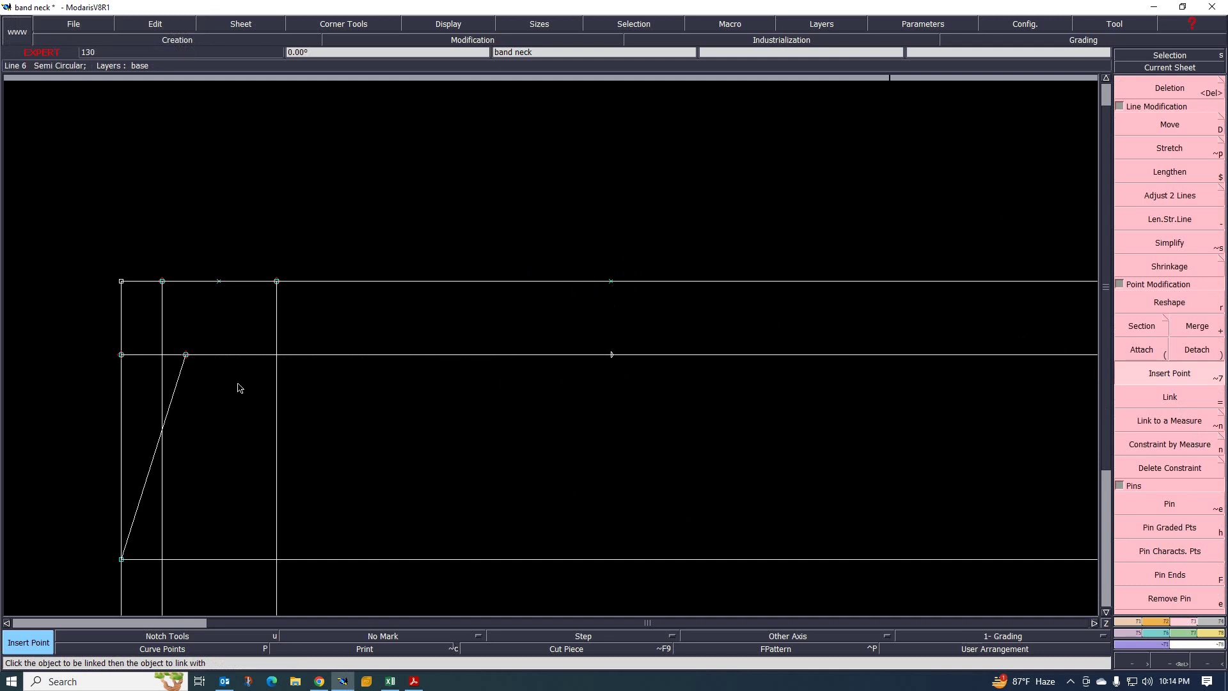
# Draw a Bezier armhole line from the shoulder's outer end to the inserted point on the upper edge, and display its handles
pyautogui.click(1135, 622)
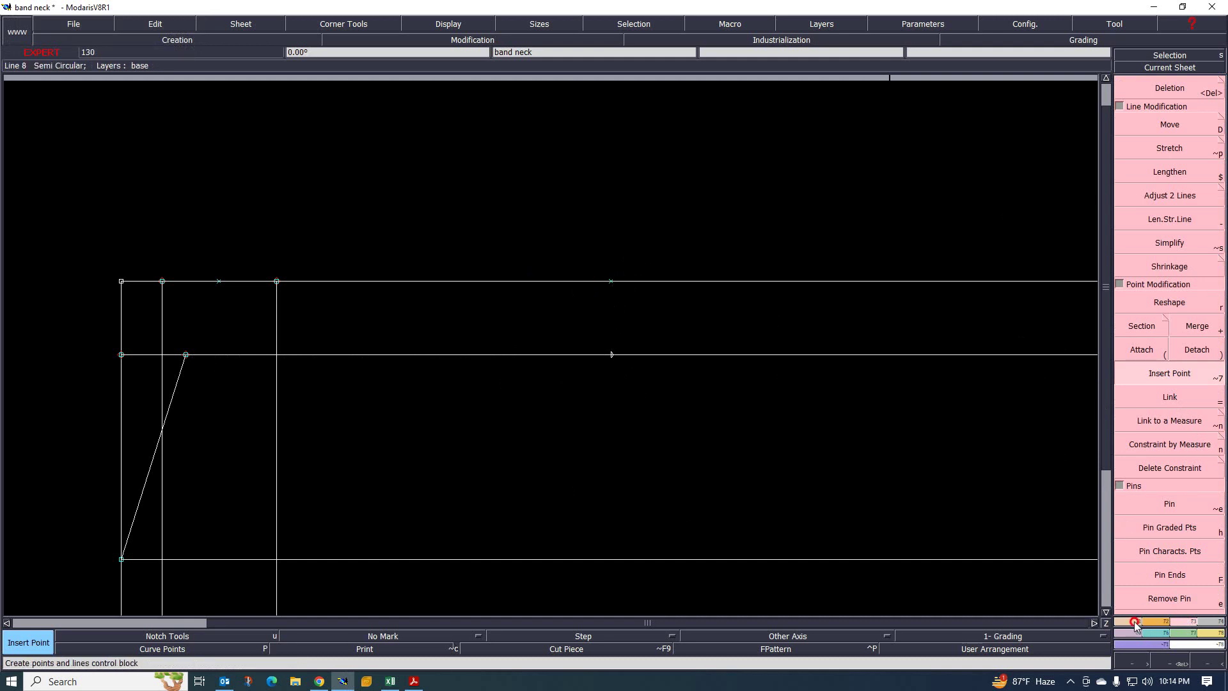
pyautogui.click(1159, 415)
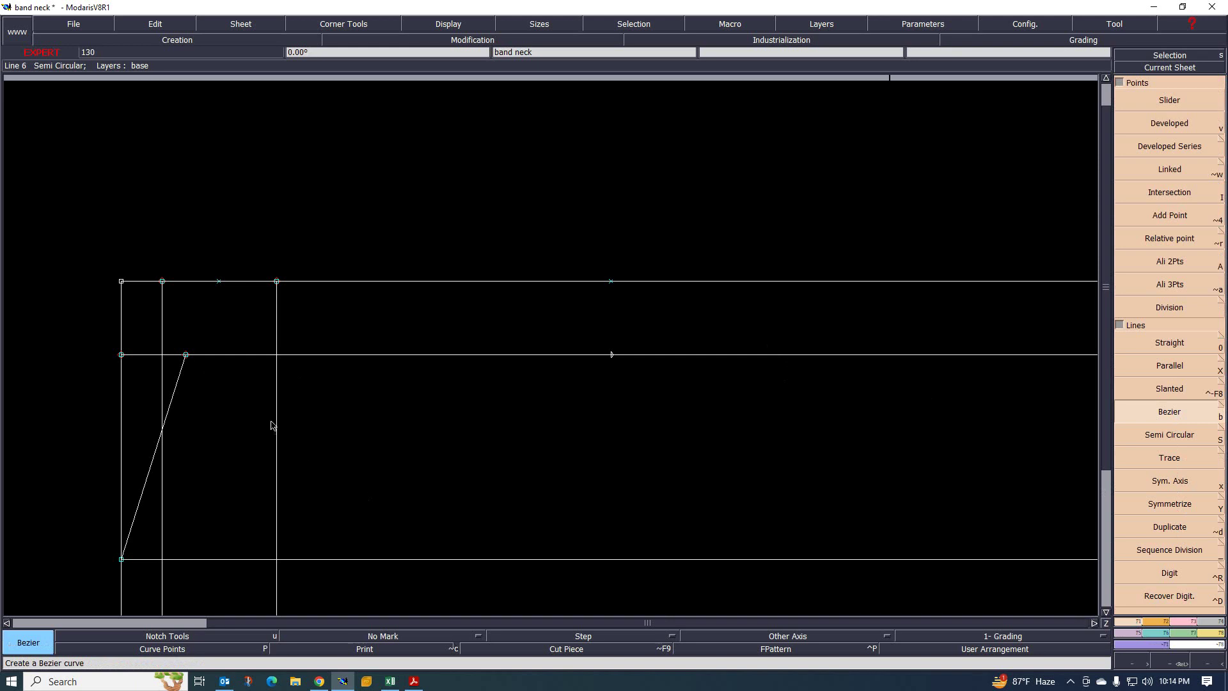
pyautogui.click(186, 355)
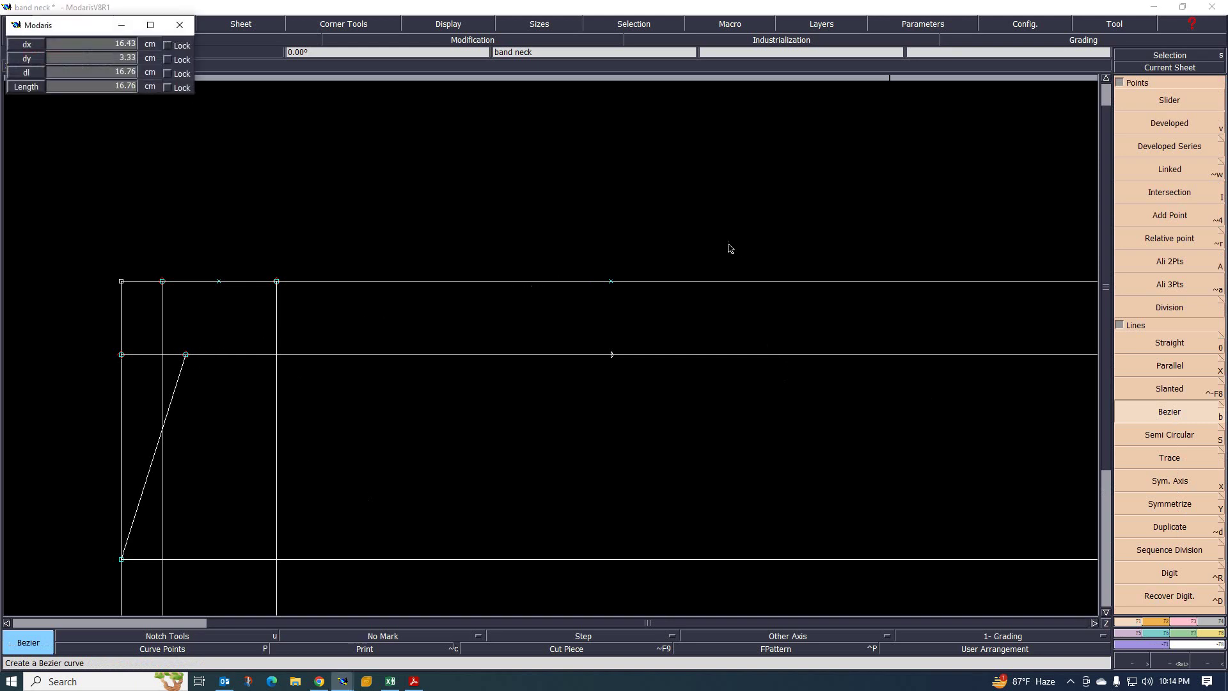
pyautogui.click(611, 281)
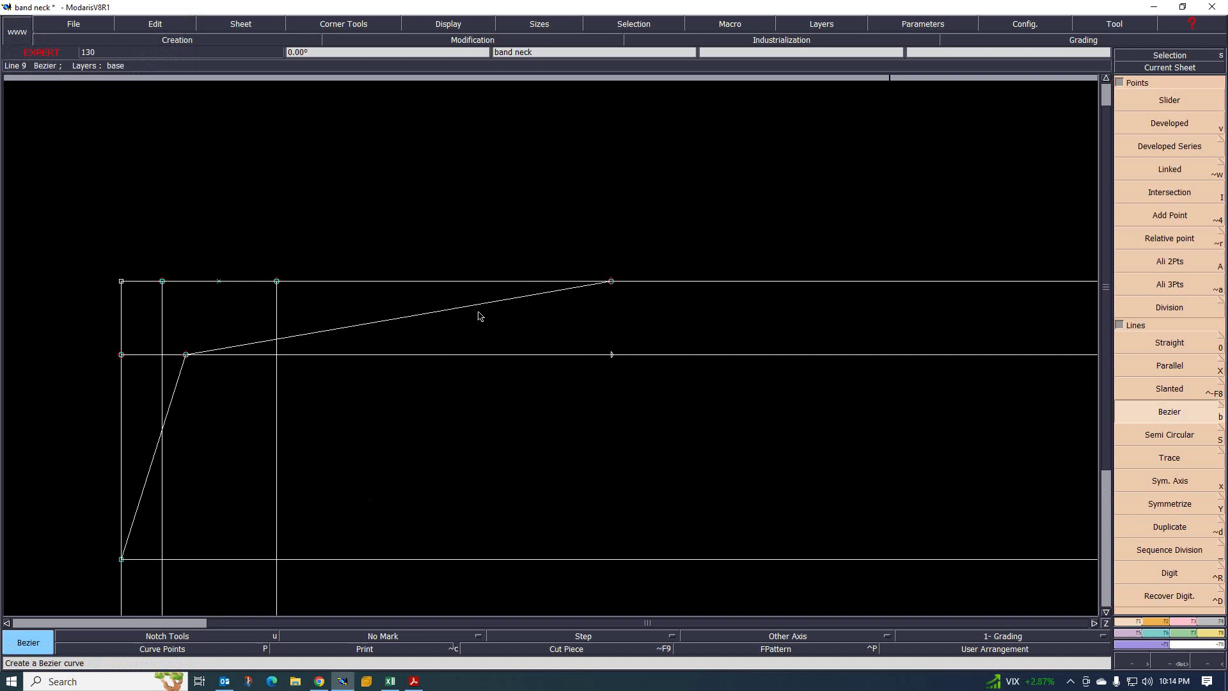
pyautogui.click(448, 23)
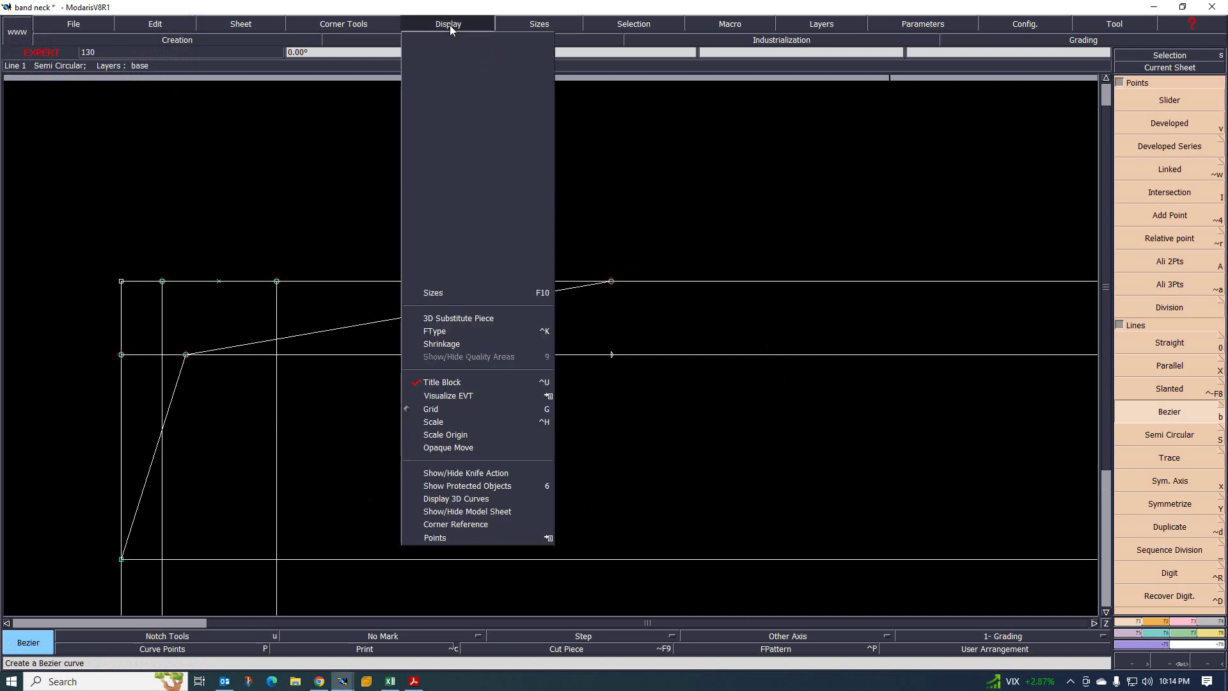
pyautogui.click(438, 282)
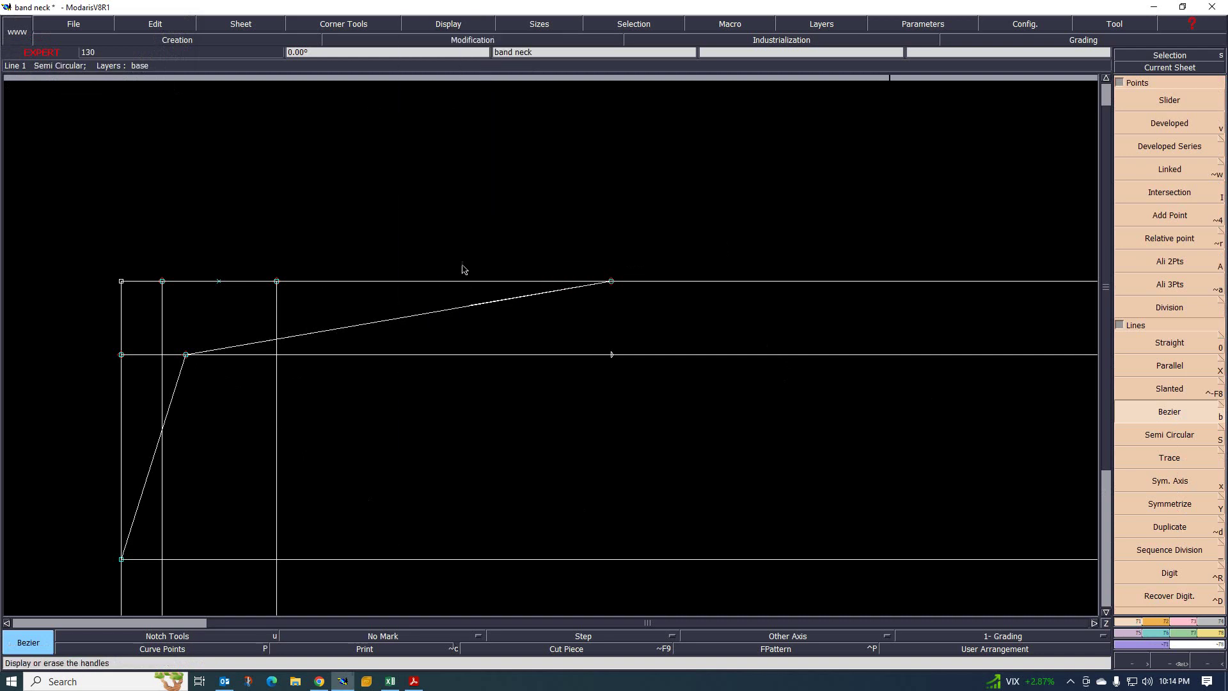
# Reshape the armhole curve's underarm handle downward and delete the horizontal construction line through the shoulder's outer end
pyautogui.scroll(-1, 463, 269)
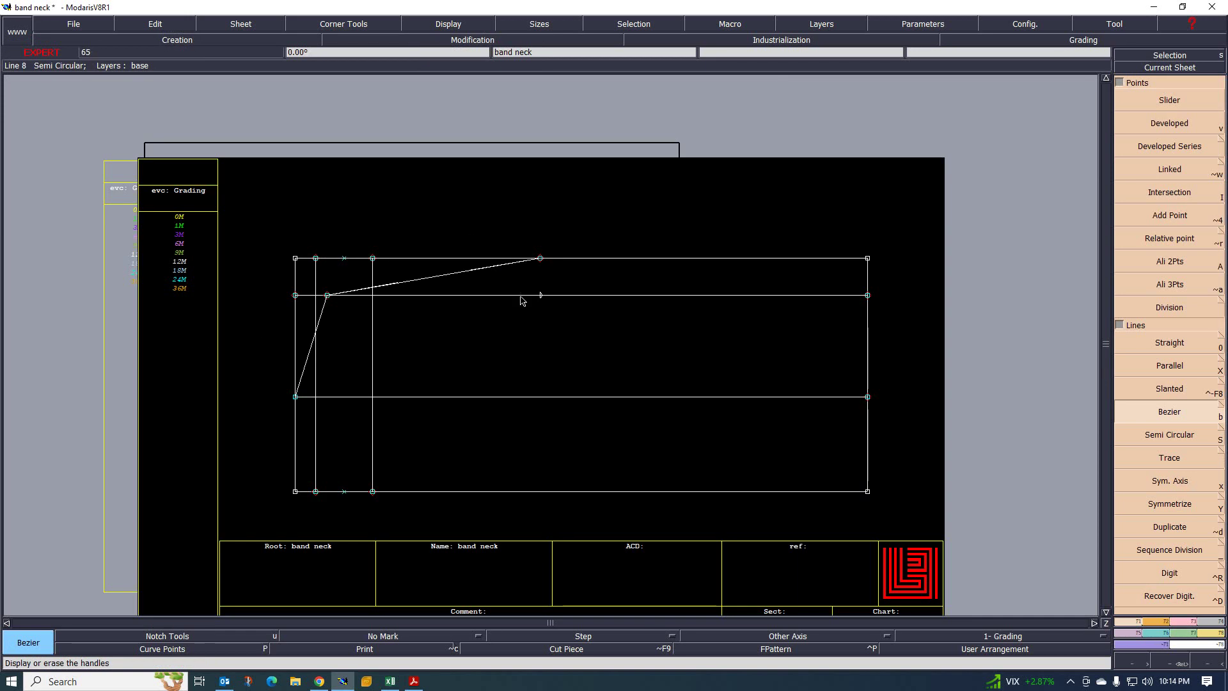
pyautogui.click(1188, 632)
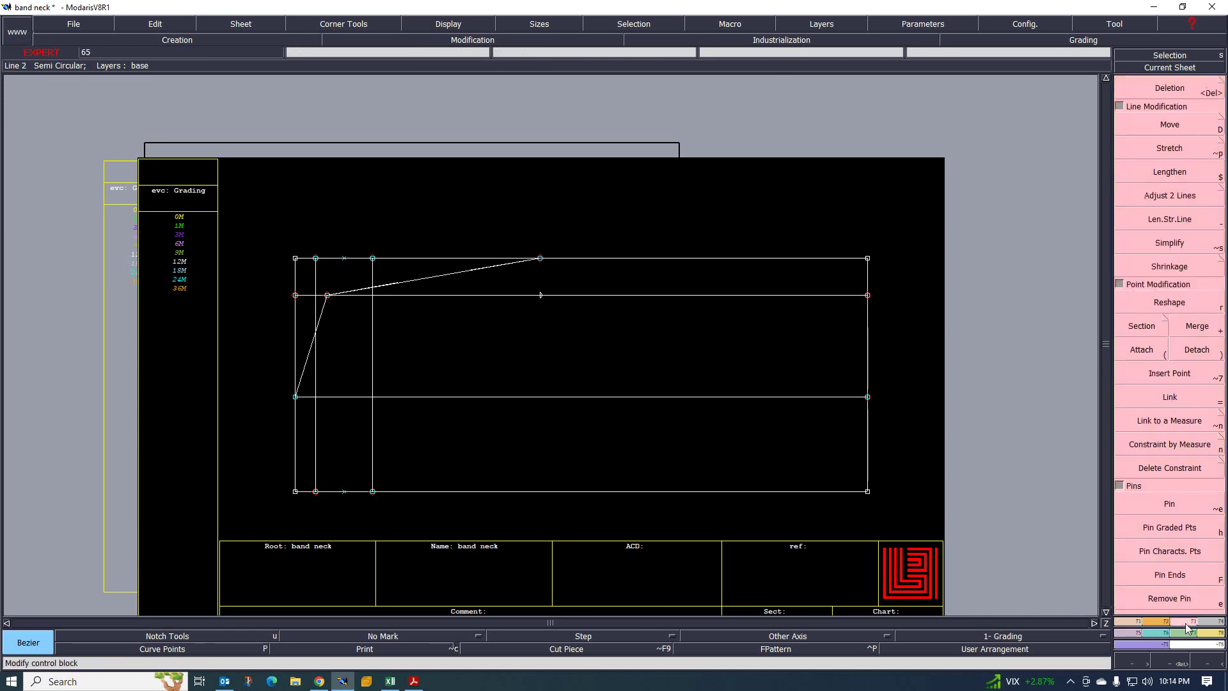
pyautogui.click(1181, 310)
pyautogui.click(506, 327)
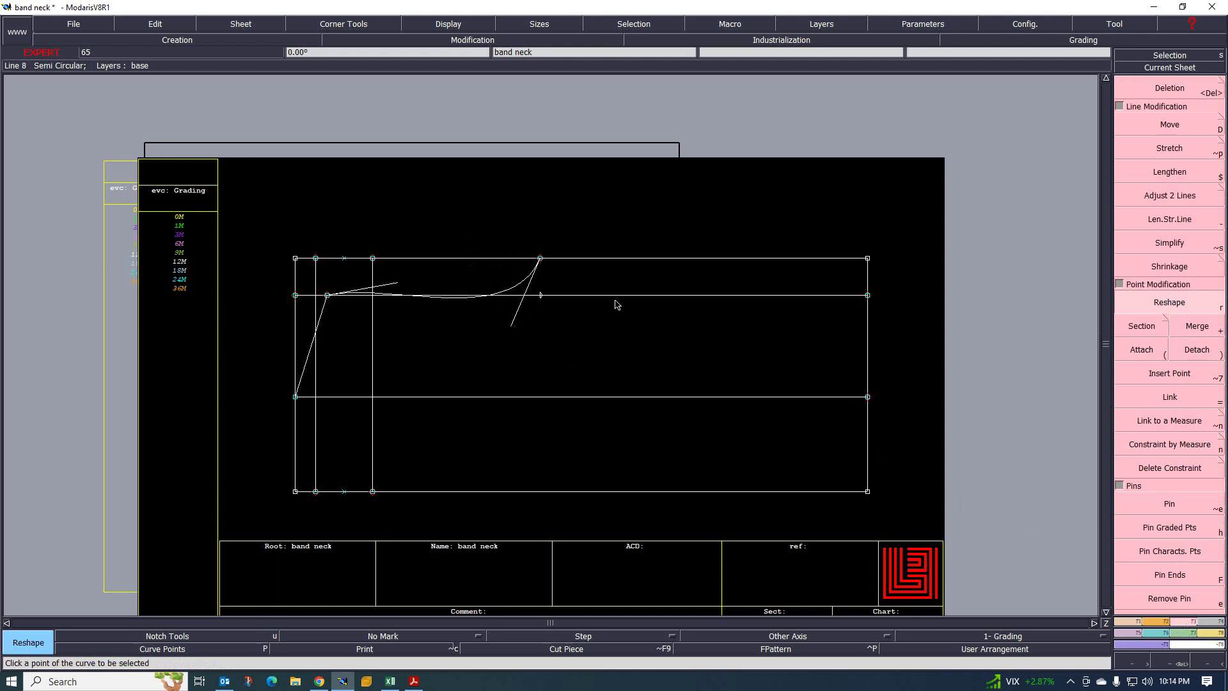
pyautogui.press('Delete')
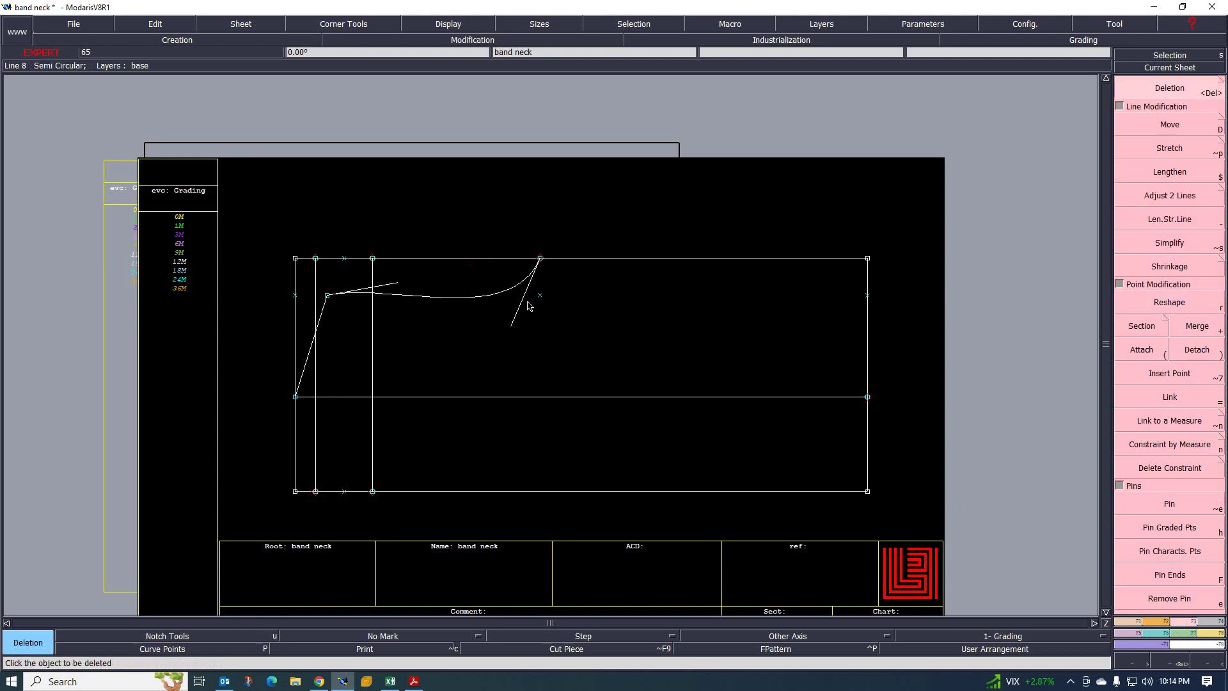
# Reshape both armhole curve handles, lowering the shoulder-end one and making the underarm one nearly vertical, for a smooth deep curve
pyautogui.scroll(2, 402, 273)
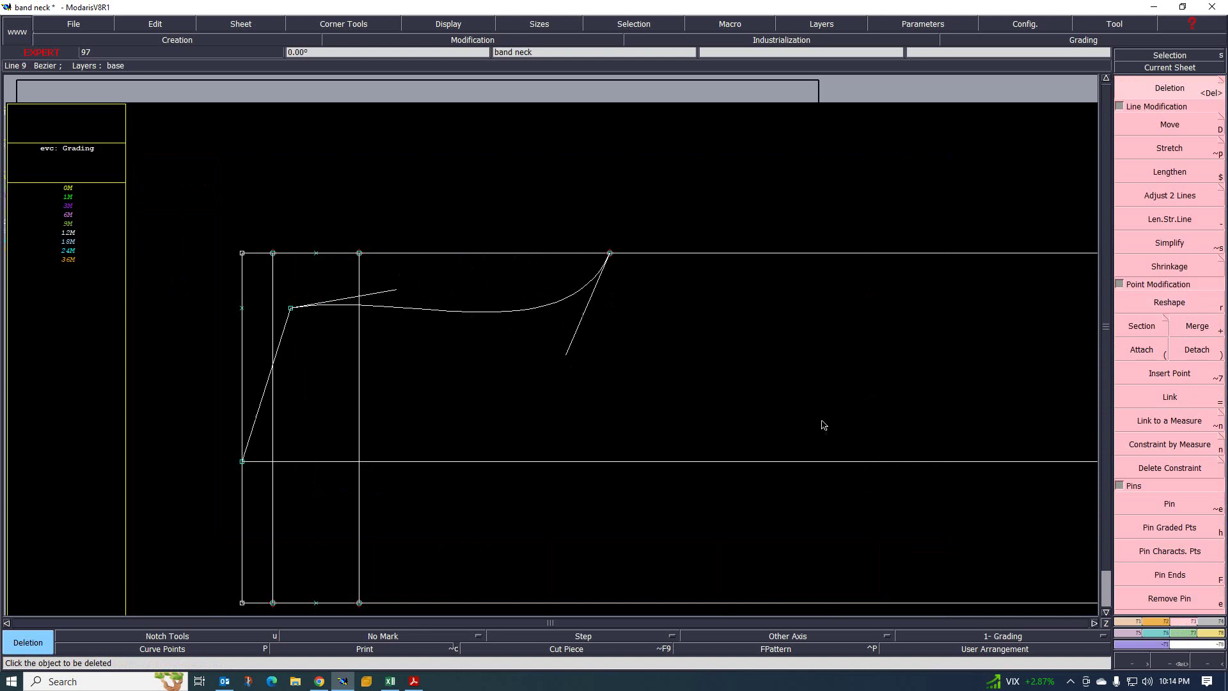
pyautogui.click(1159, 306)
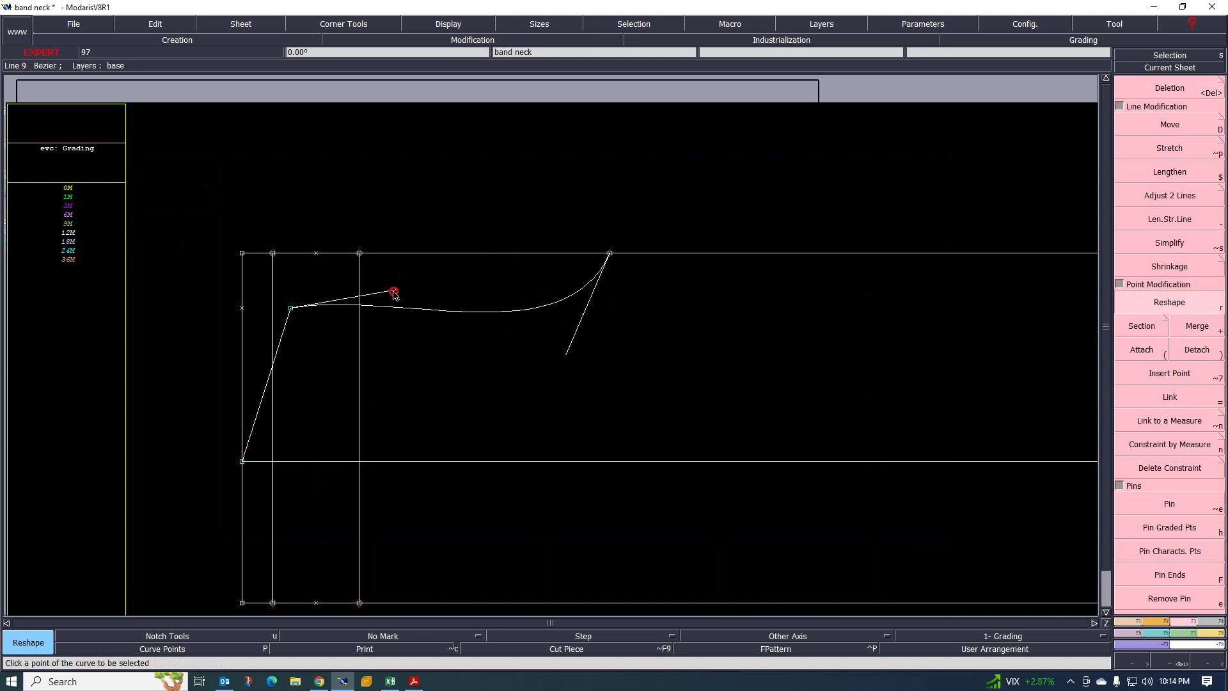
pyautogui.moveTo(394, 294); pyautogui.dragTo(401, 343)
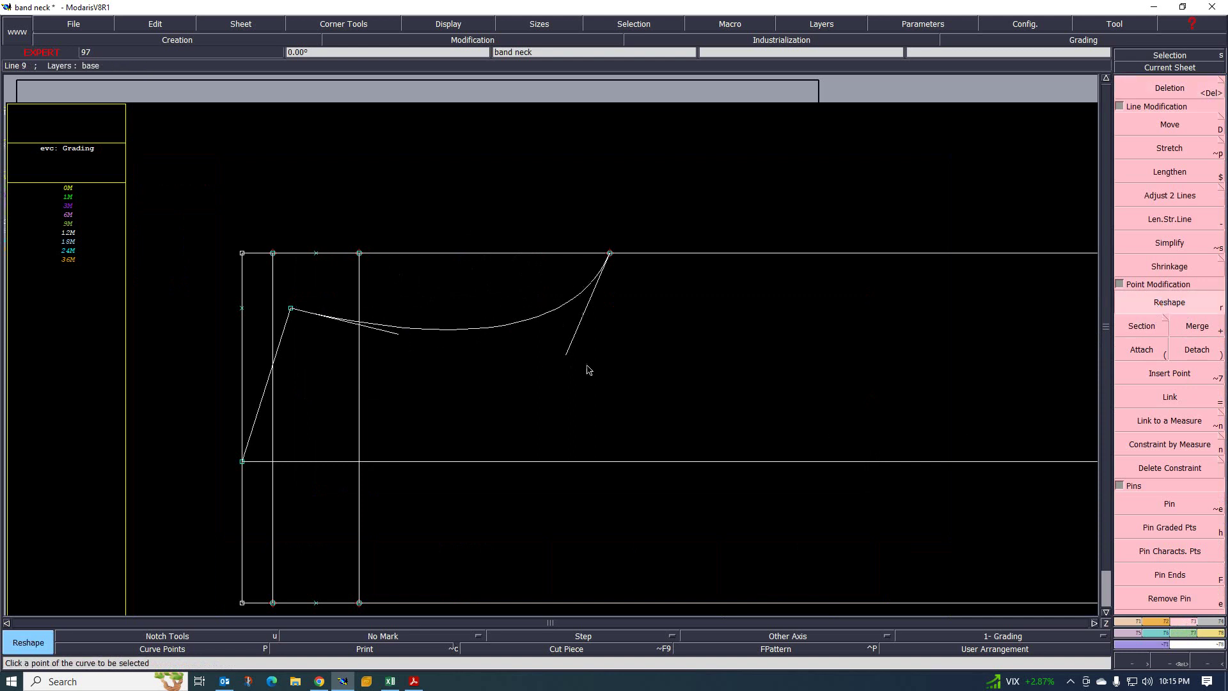
pyautogui.moveTo(563, 359); pyautogui.dragTo(604, 379)
pyautogui.click(400, 334)
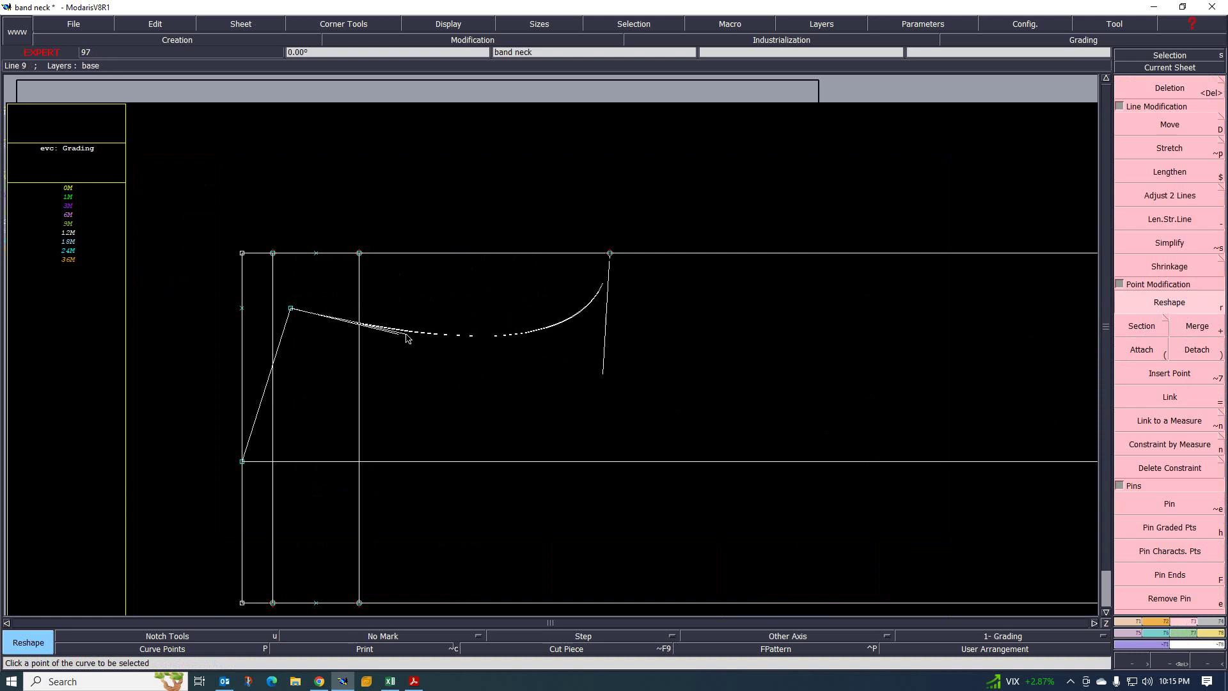
# Draw a Bezier line from the first neck depth point on the rectangle's lower edge to the neck end of the shoulder line
pyautogui.scroll(-3, 392, 329)
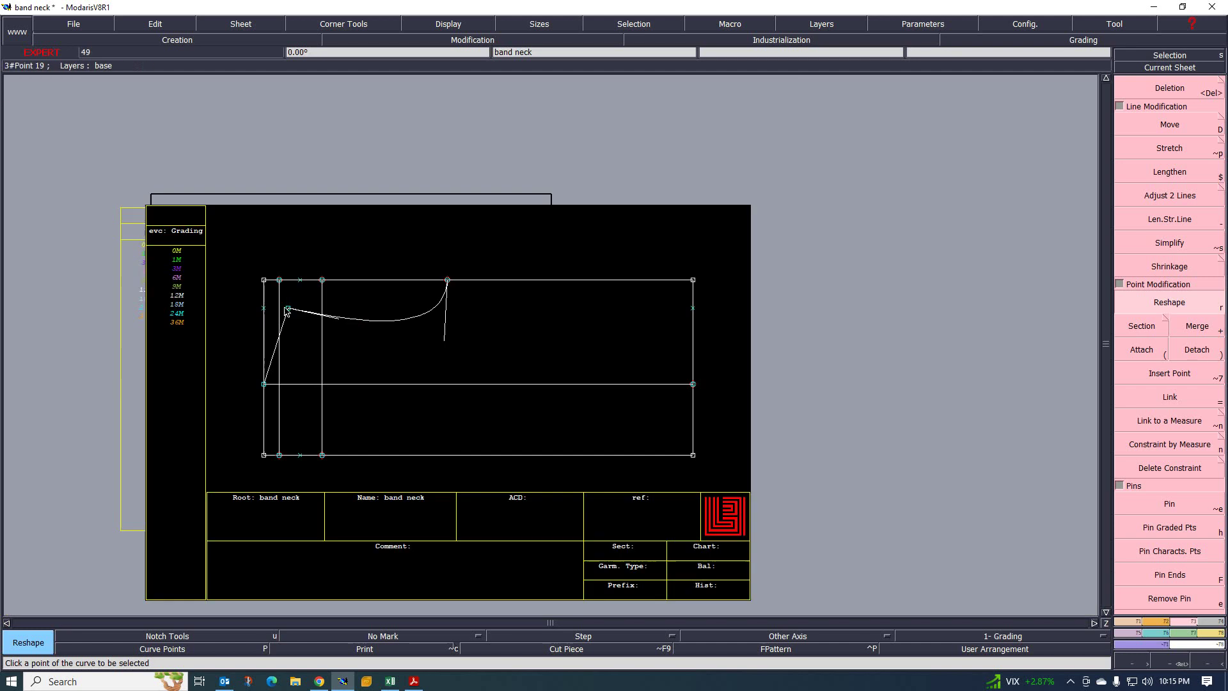
pyautogui.scroll(3, 357, 356)
pyautogui.scroll(-3, 356, 357)
pyautogui.scroll(2, 299, 407)
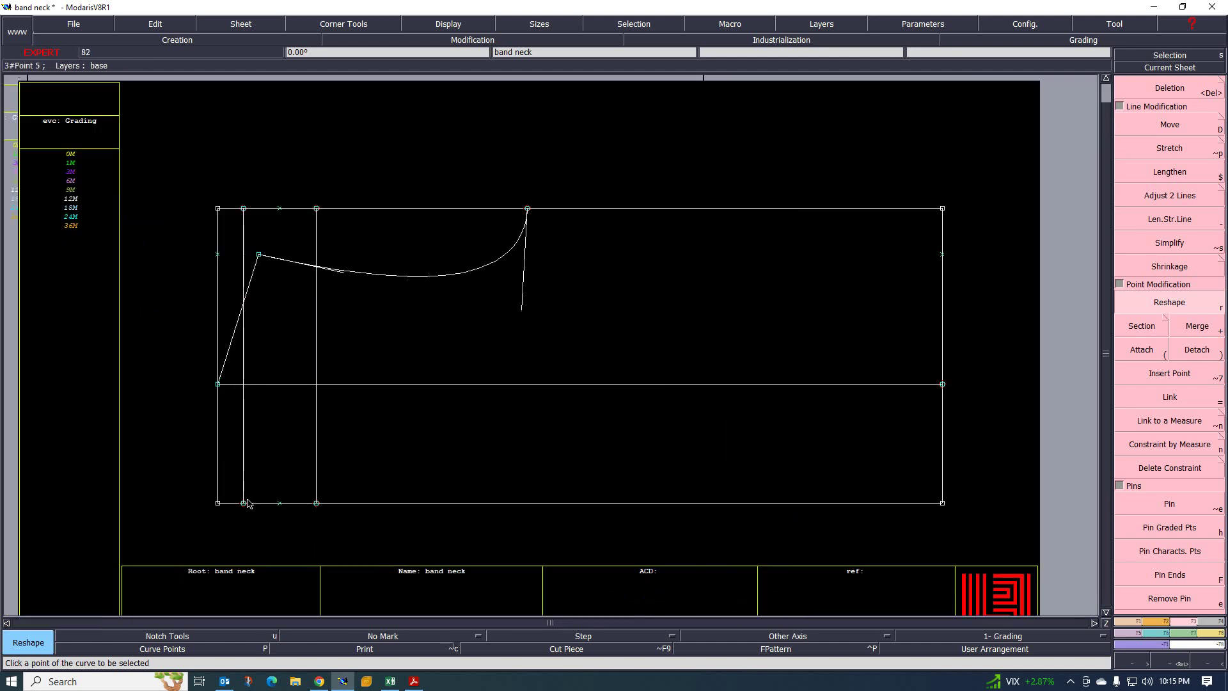
pyautogui.click(1138, 621)
pyautogui.click(1170, 412)
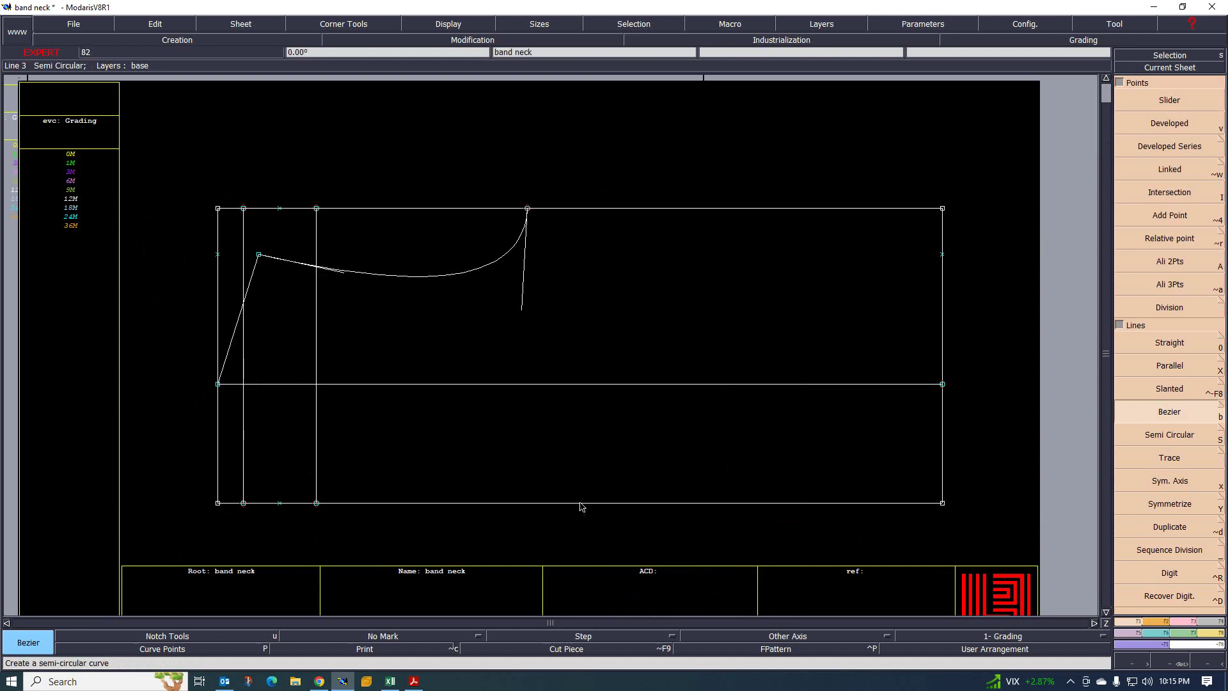
pyautogui.click(243, 503)
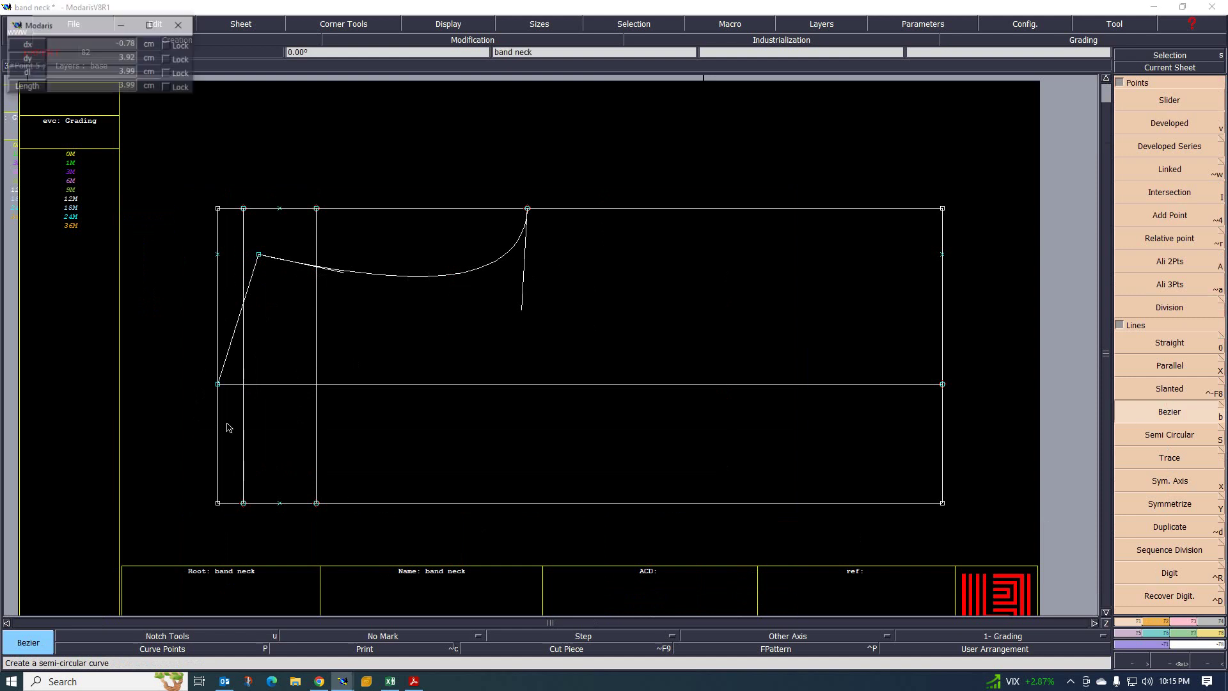
pyautogui.click(218, 386)
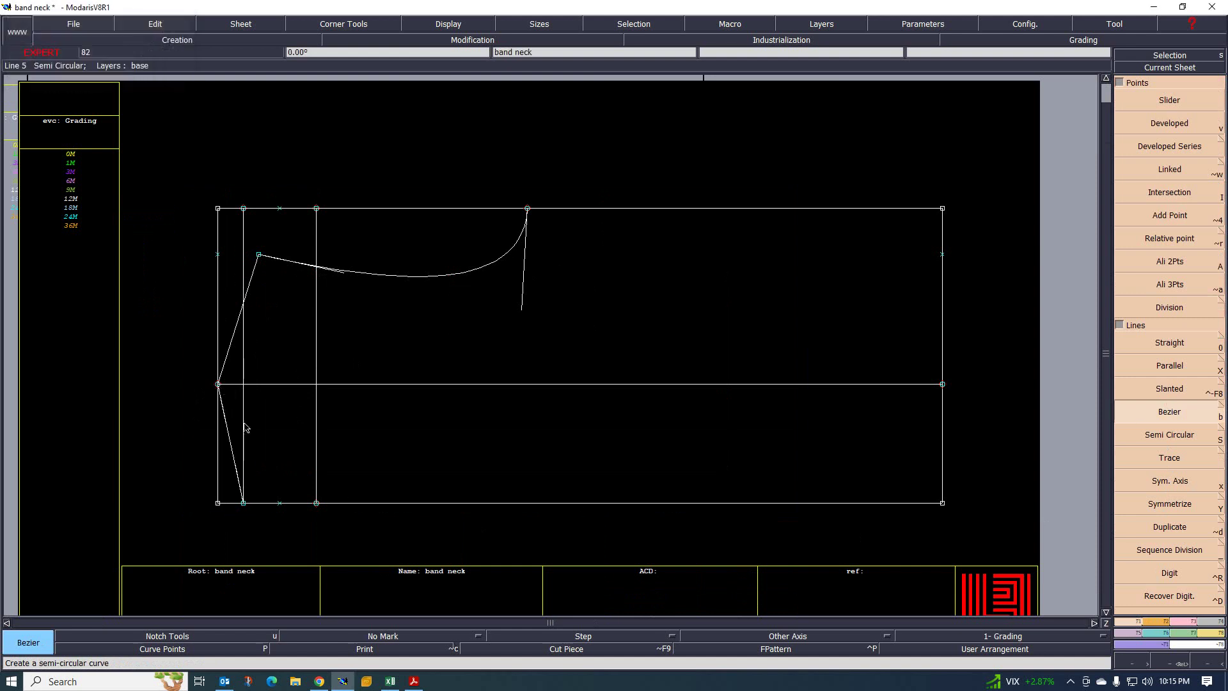
# Draw a Bezier line from the front neck depth point on the lower edge to the shoulder's neck end and reshape it into a curved neckline
pyautogui.click(316, 504)
pyautogui.click(218, 385)
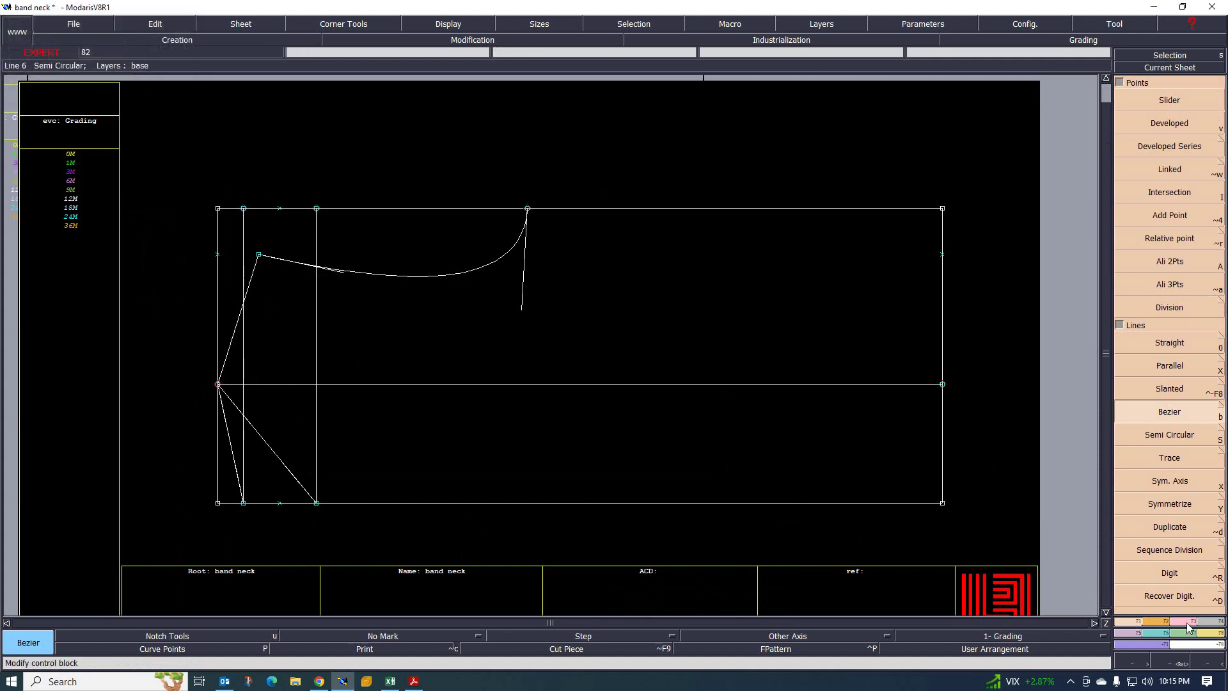
pyautogui.click(473, 39)
pyautogui.click(1170, 302)
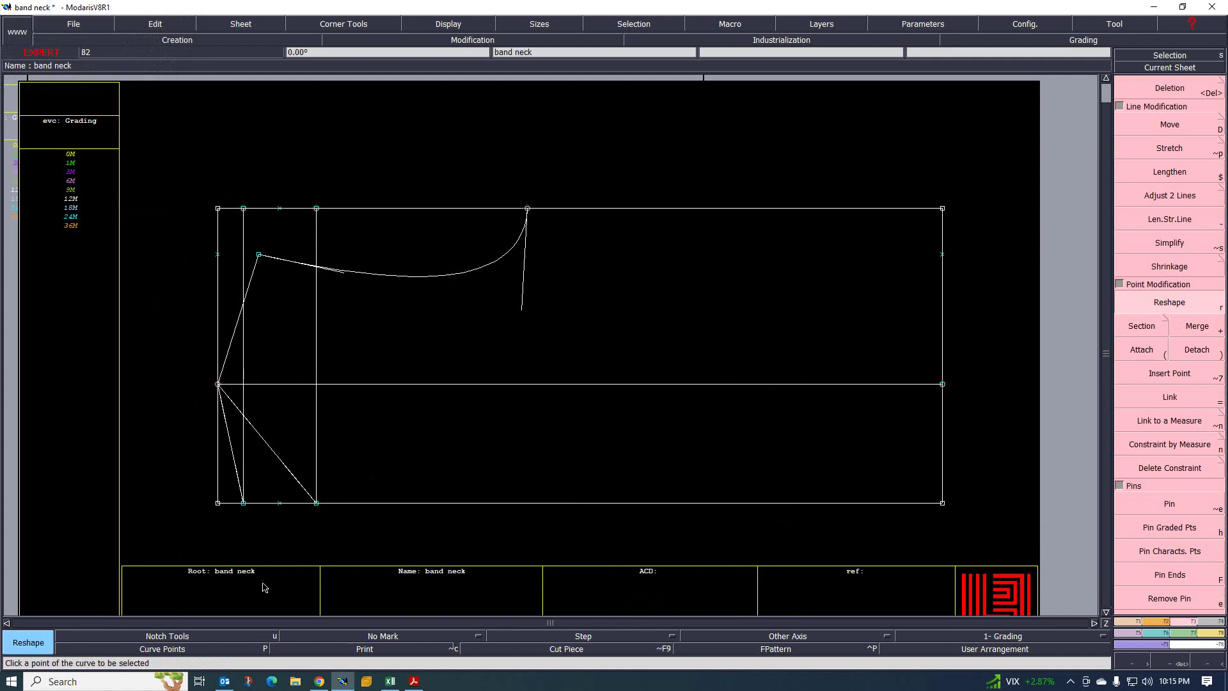
pyautogui.click(299, 471)
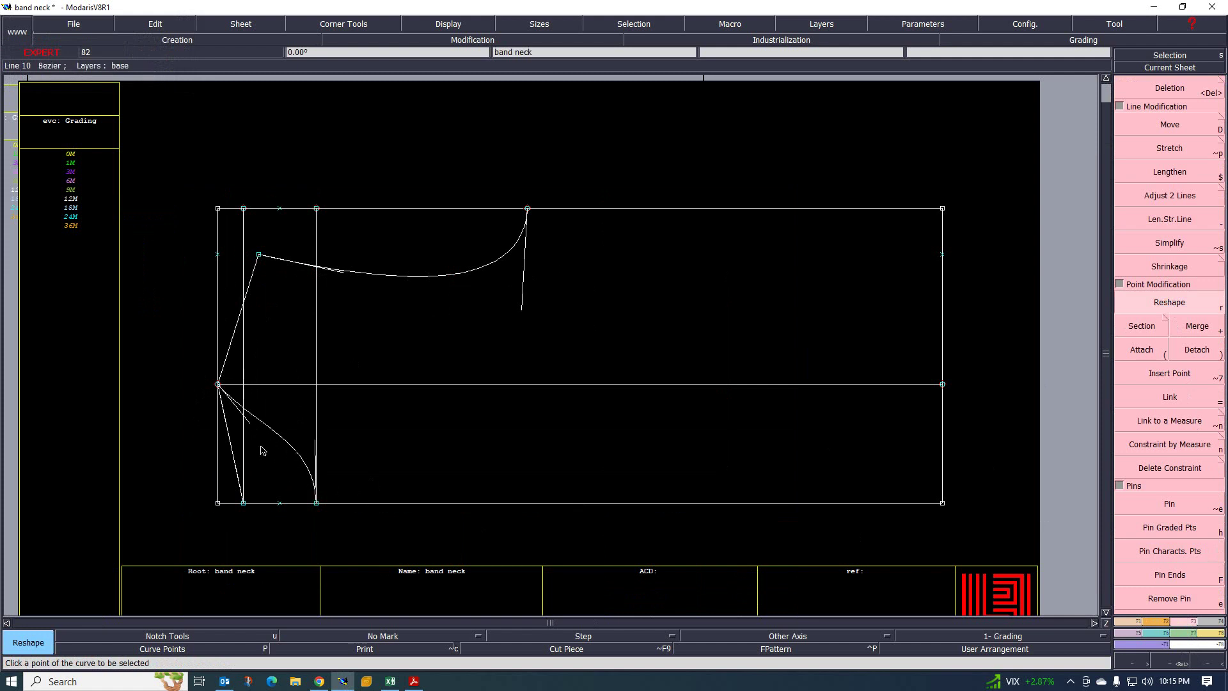
pyautogui.click(282, 406)
# Reshape the back neckline into a curve and align both necklines' lower handles with their vertical neck depth lines
pyautogui.click(247, 465)
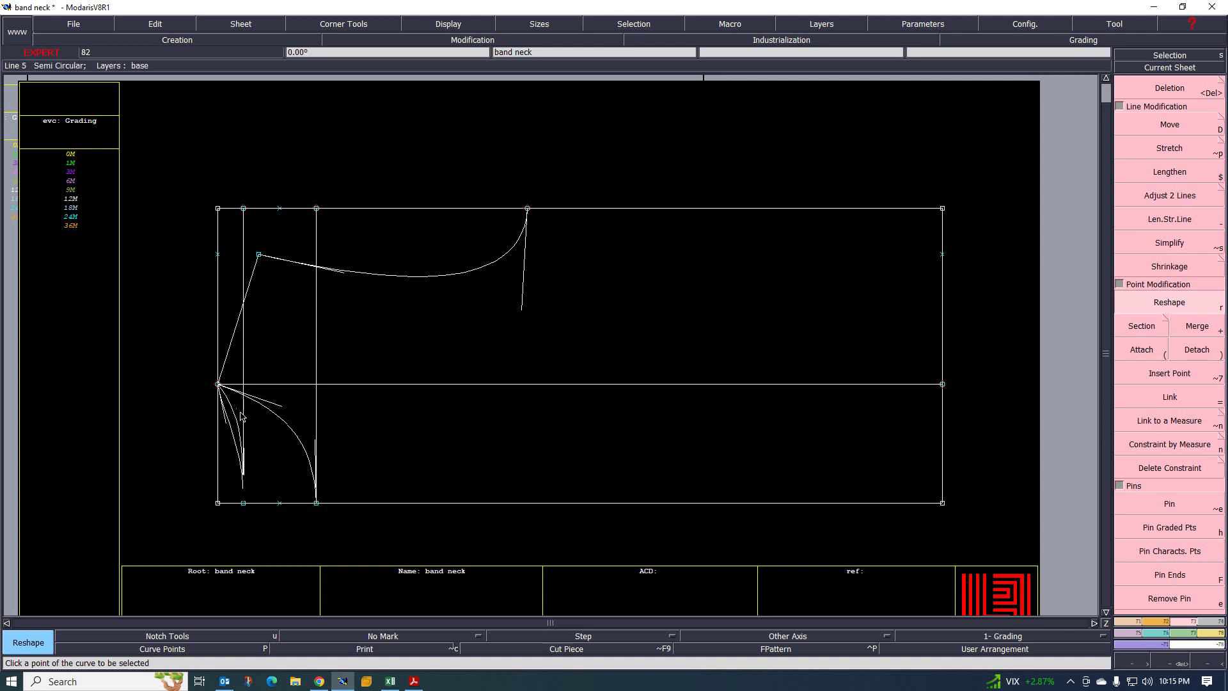
pyautogui.scroll(5, 250, 448)
pyautogui.scroll(-5, 234, 468)
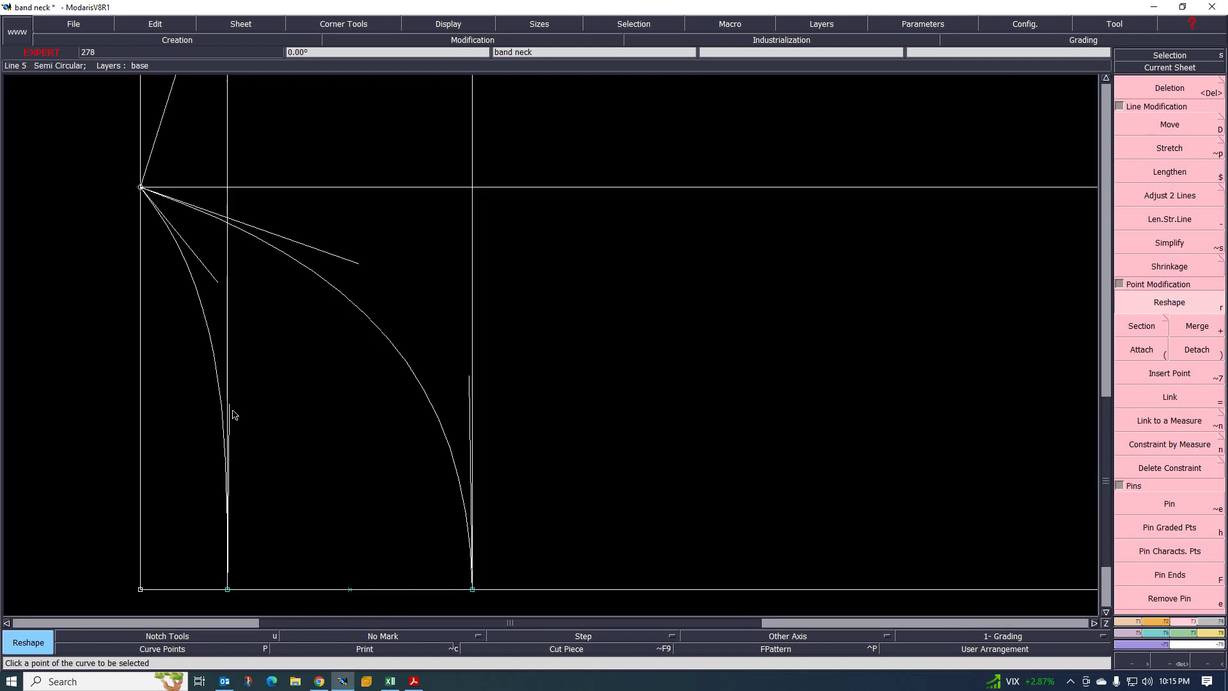
pyautogui.click(228, 407)
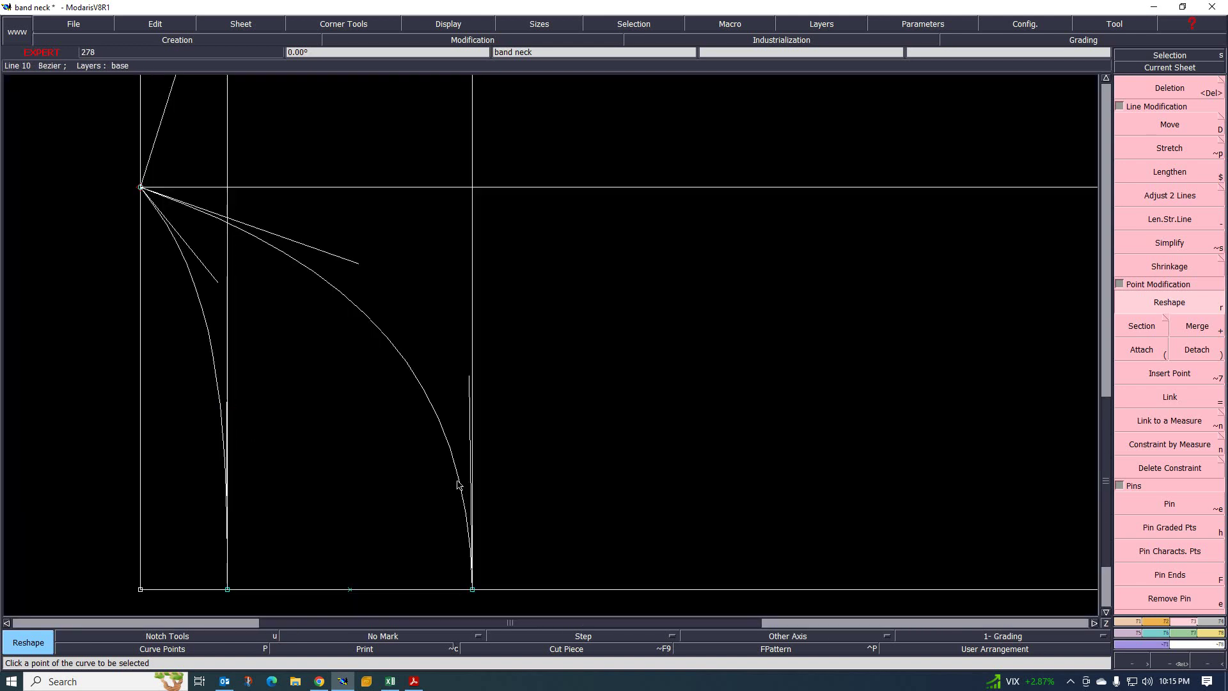
pyautogui.click(473, 371)
pyautogui.click(473, 371)
# Reshape the front neckline's shoulder-end handle slightly longer and closer to the horizontal construction line for a rounder curve
pyautogui.scroll(-2, 313, 466)
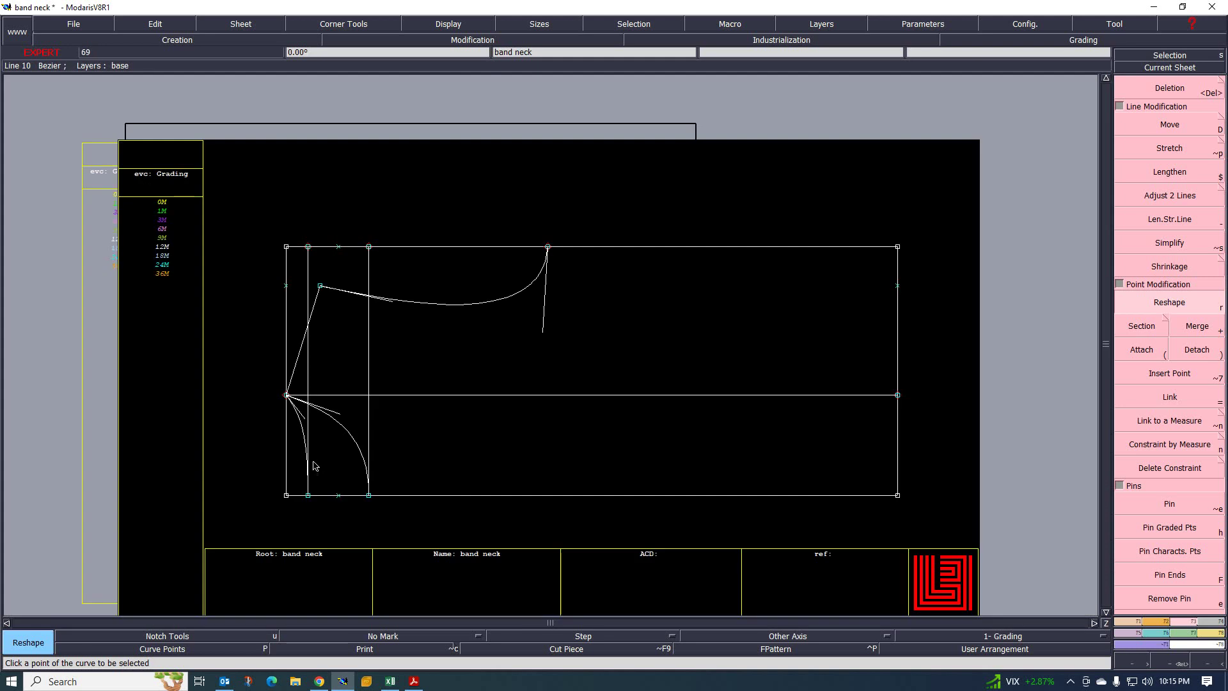
pyautogui.click(337, 419)
pyautogui.click(350, 412)
pyautogui.scroll(-1, 350, 415)
pyautogui.scroll(2, 320, 431)
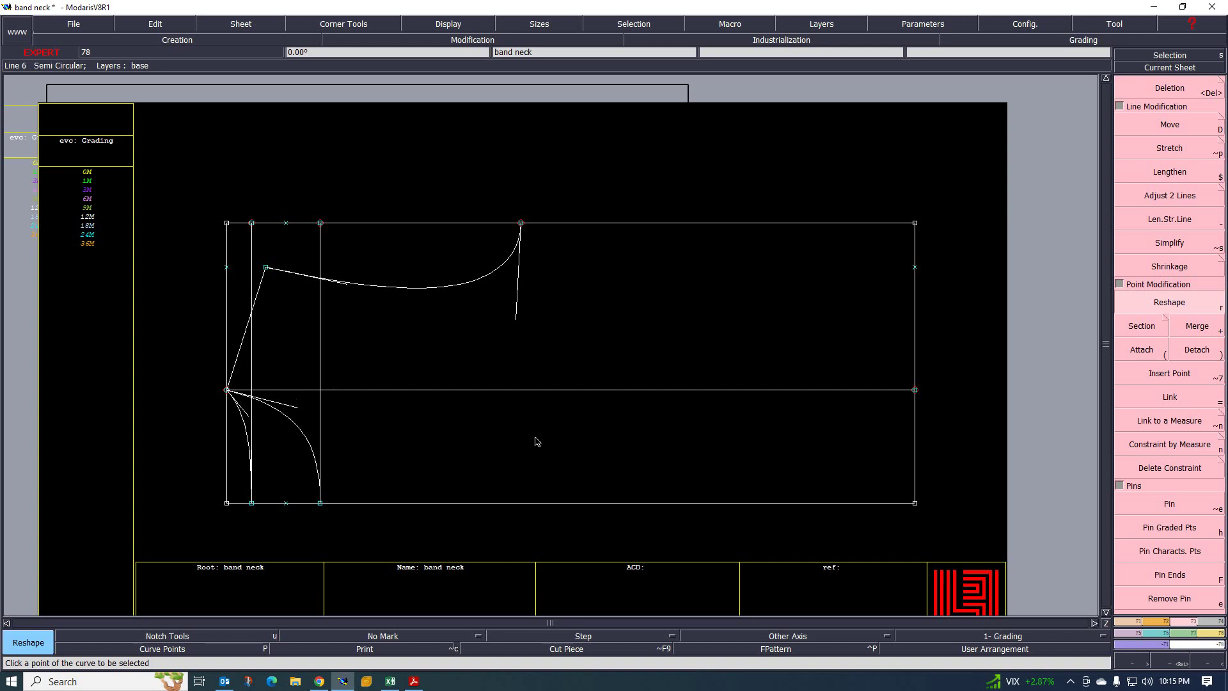
pyautogui.scroll(1, 362, 344)
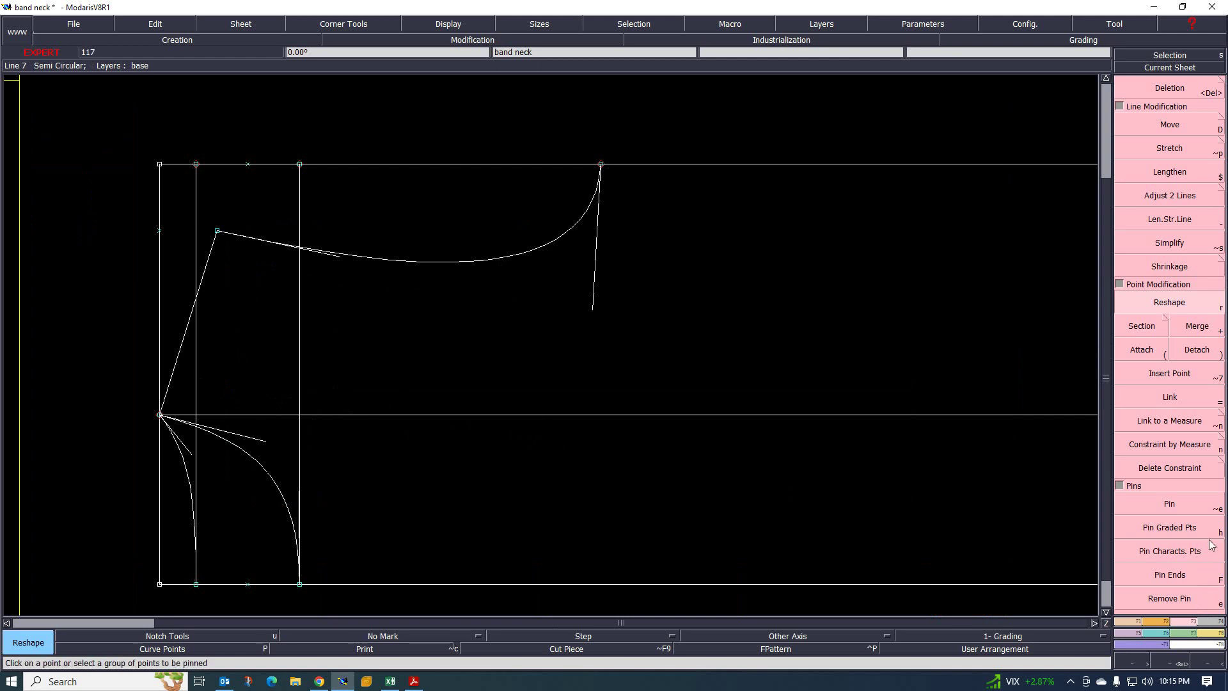
# Delete both vertical neck depth lines, the horizontal line through the neck point, and the rectangle's vertical edge at the shoulder side
pyautogui.click(1176, 91)
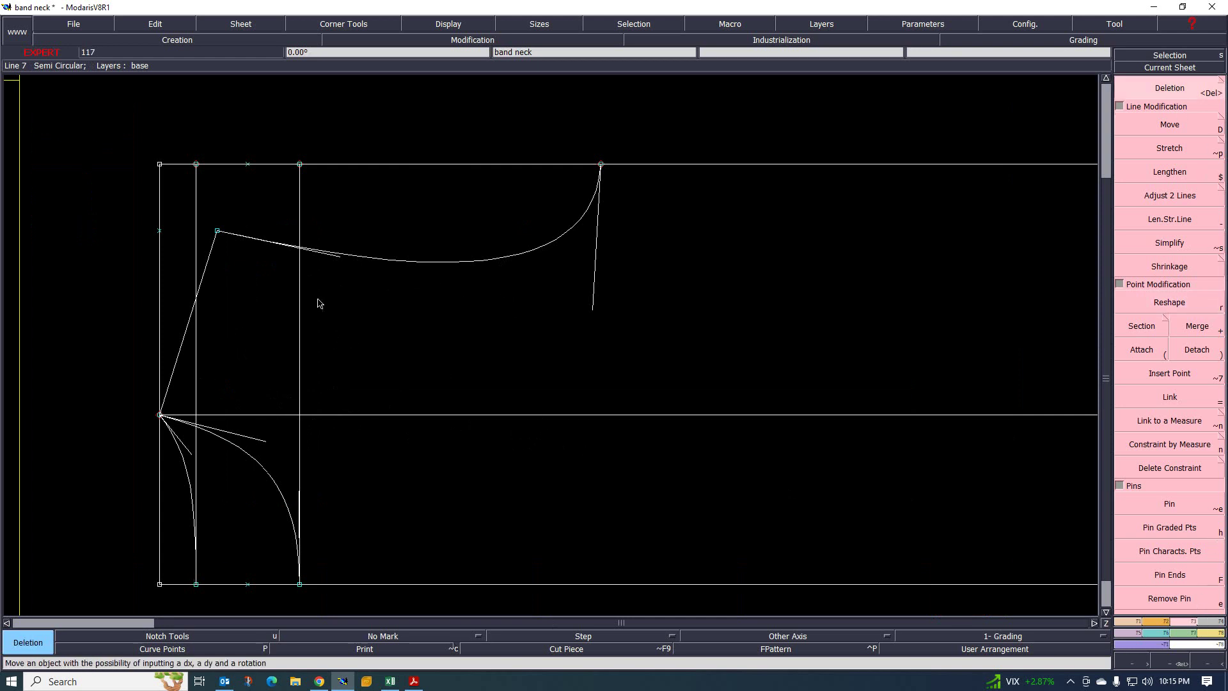
pyautogui.click(299, 320)
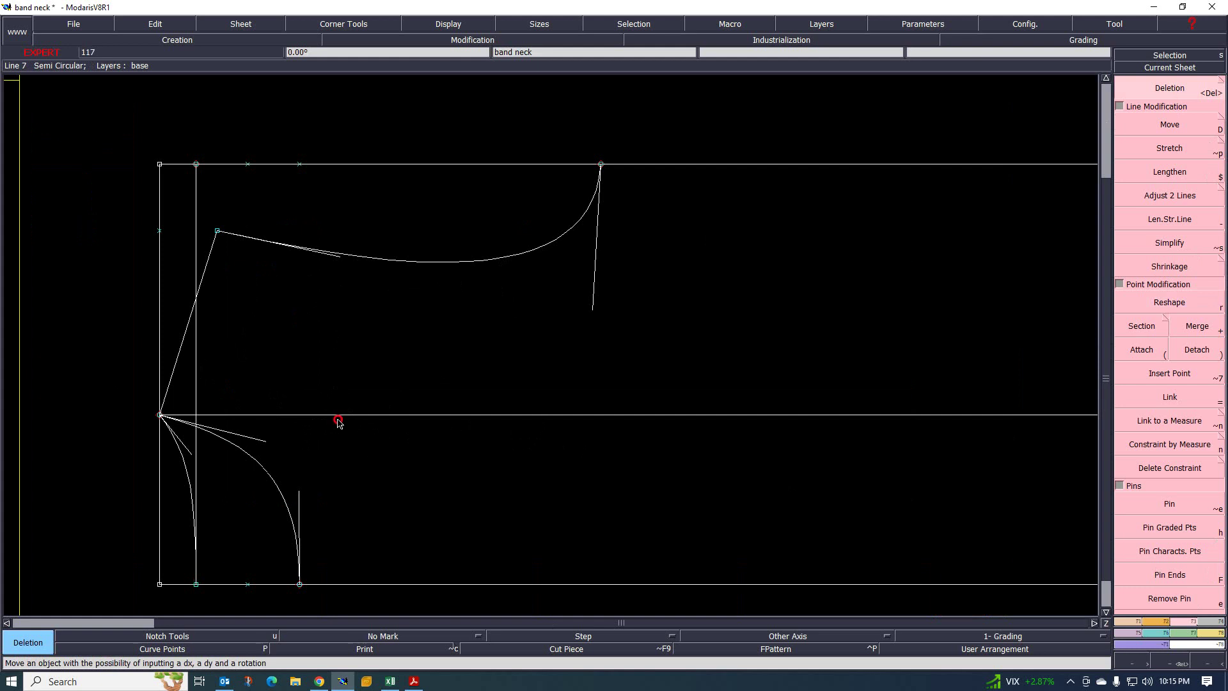
pyautogui.click(337, 419)
pyautogui.click(196, 359)
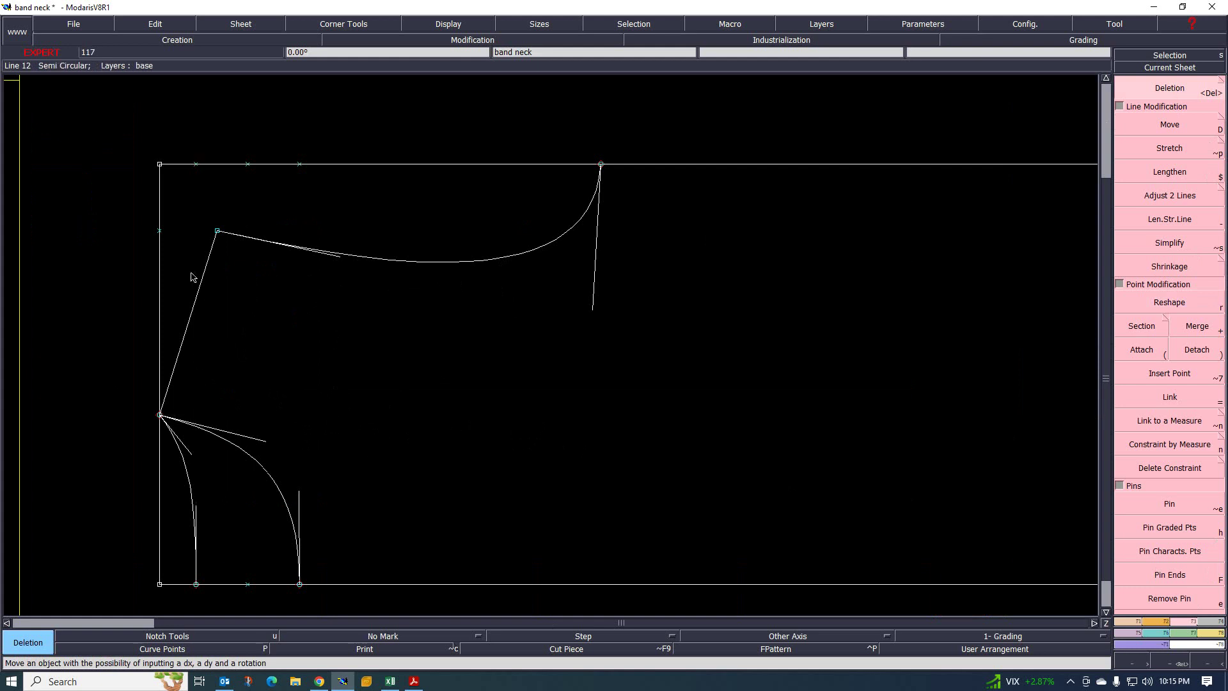
pyautogui.click(161, 233)
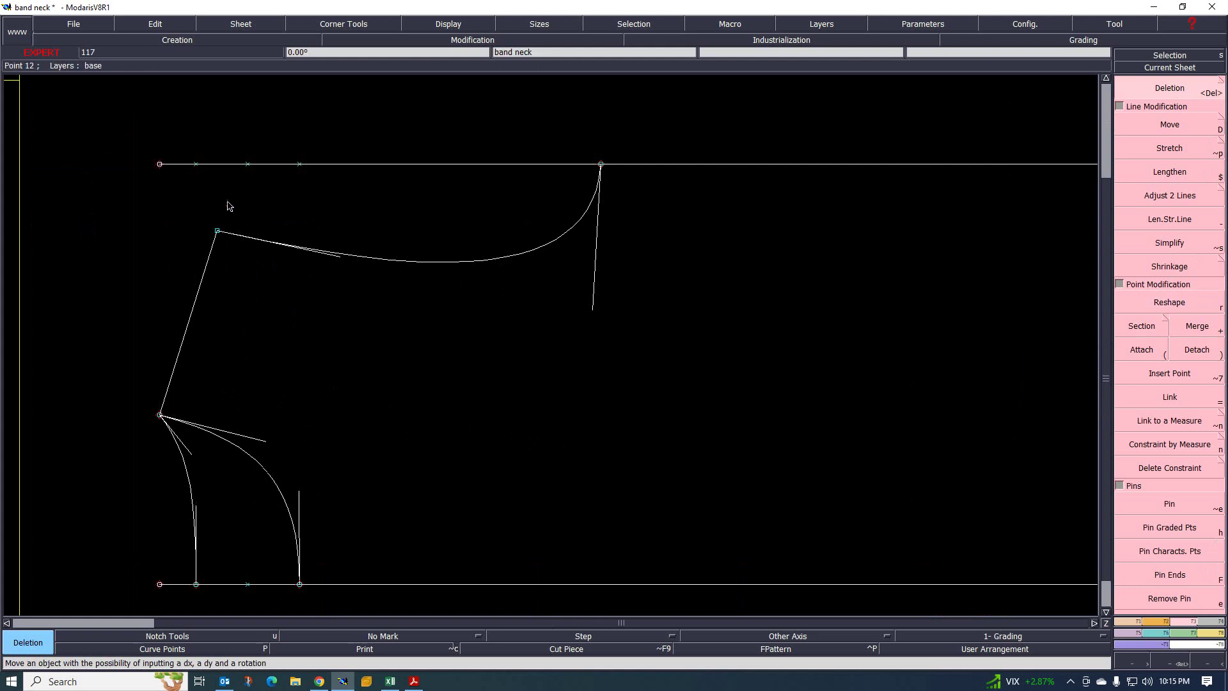
# Delete the three leftover construction points on the upper edge between its shoulder-side end and the armhole
pyautogui.click(196, 164)
pyautogui.click(247, 164)
pyautogui.click(301, 164)
# Check the 12M curve depth in the Excel size spec and create a Modaris parallel of the hem edge at -3 cm, inside the pattern
pyautogui.scroll(-3, 87, 236)
pyautogui.scroll(3, 541, 260)
pyautogui.scroll(-2, 606, 263)
pyautogui.scroll(2, 576, 243)
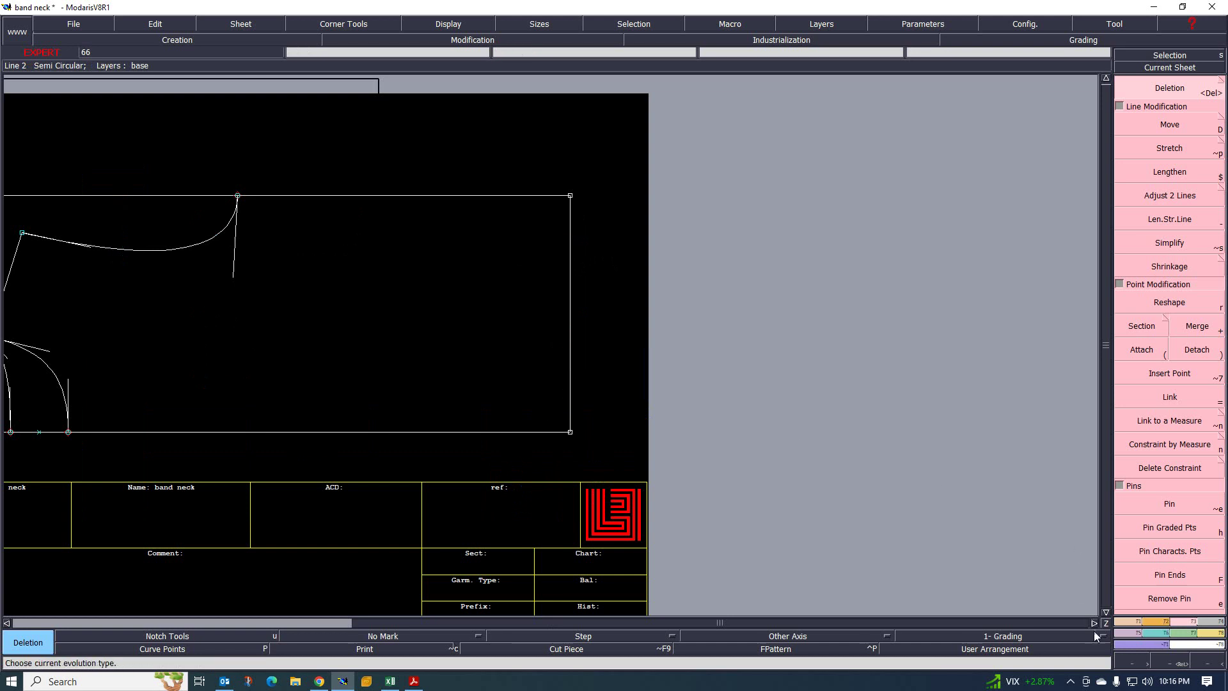
pyautogui.click(392, 682)
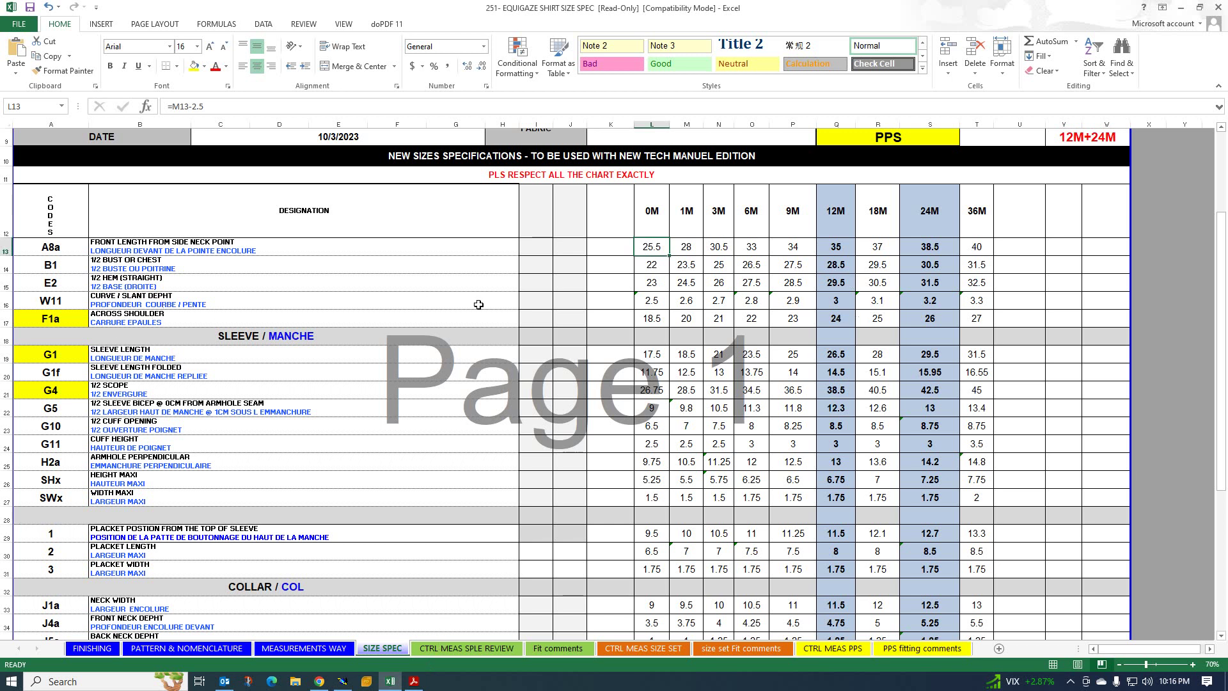
pyautogui.click(342, 682)
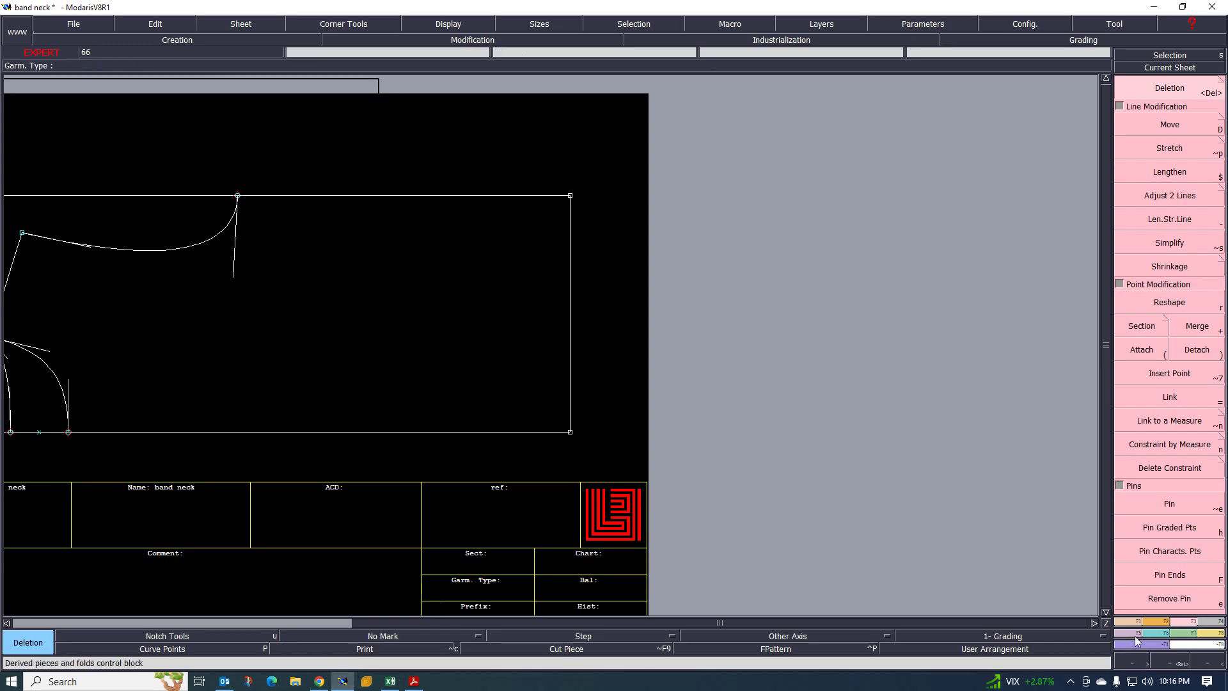
pyautogui.press('F1')
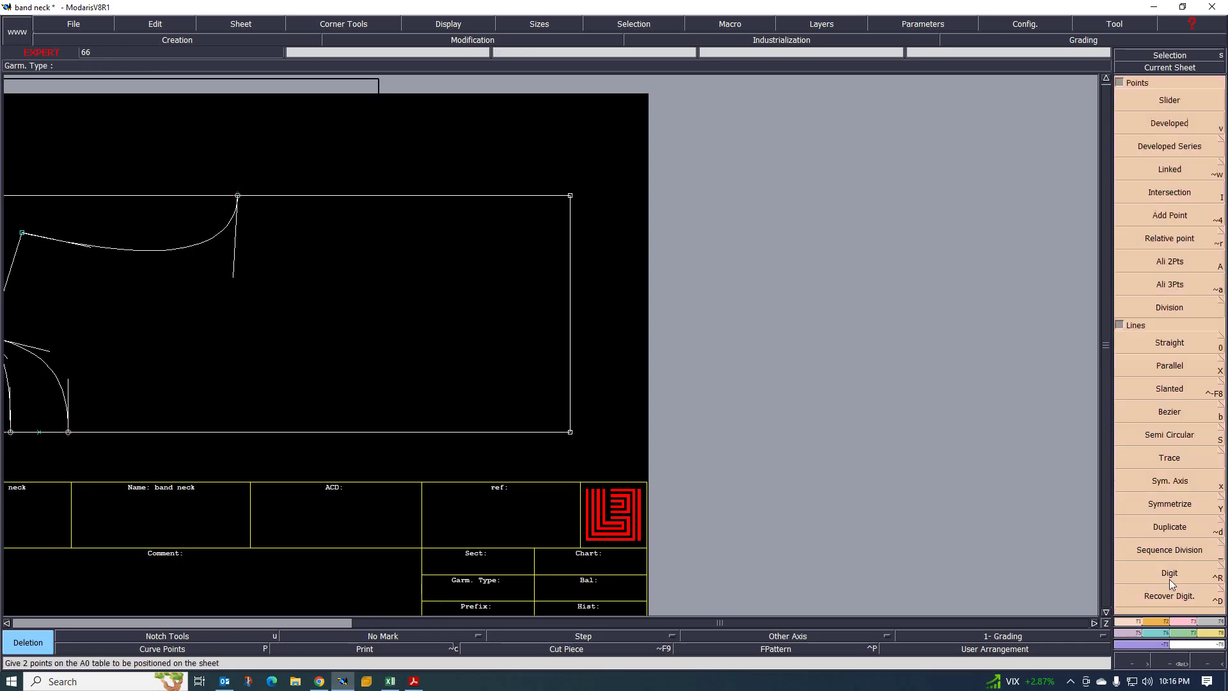
pyautogui.click(1171, 366)
pyautogui.click(571, 374)
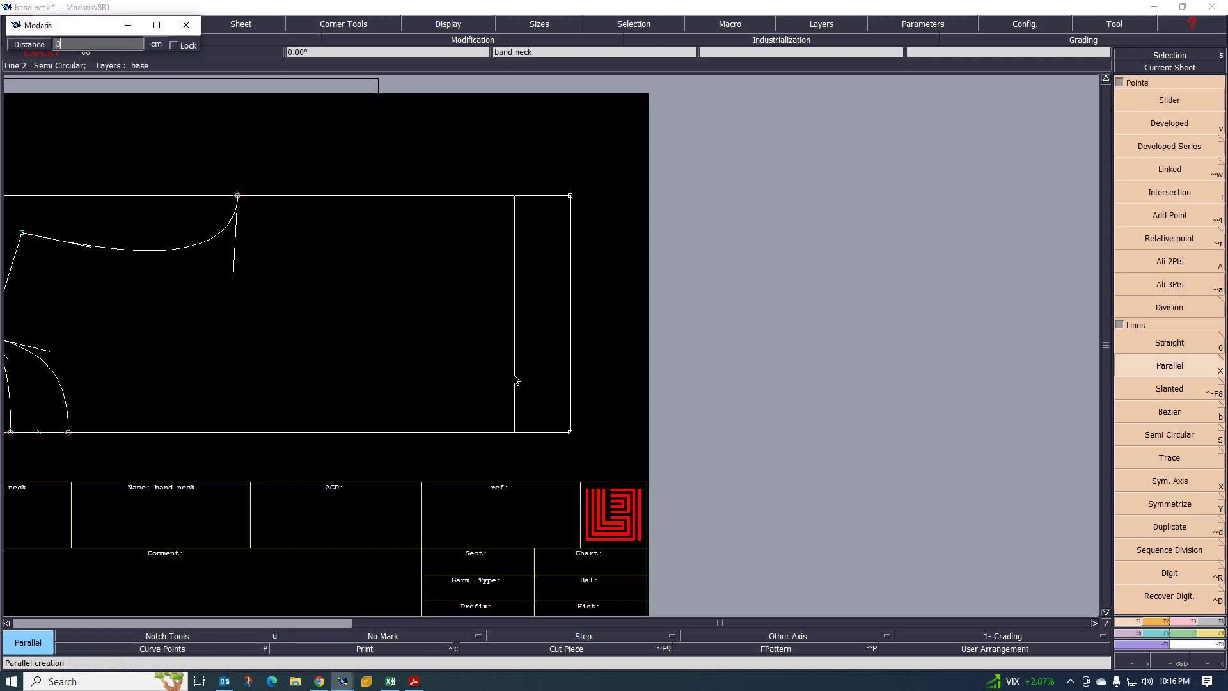
pyautogui.click(516, 380)
# Lengthen the new parallel line beyond the pattern's upper edge and delete the leftover point where it crosses that edge
pyautogui.scroll(-3, 546, 408)
pyautogui.scroll(2, 491, 372)
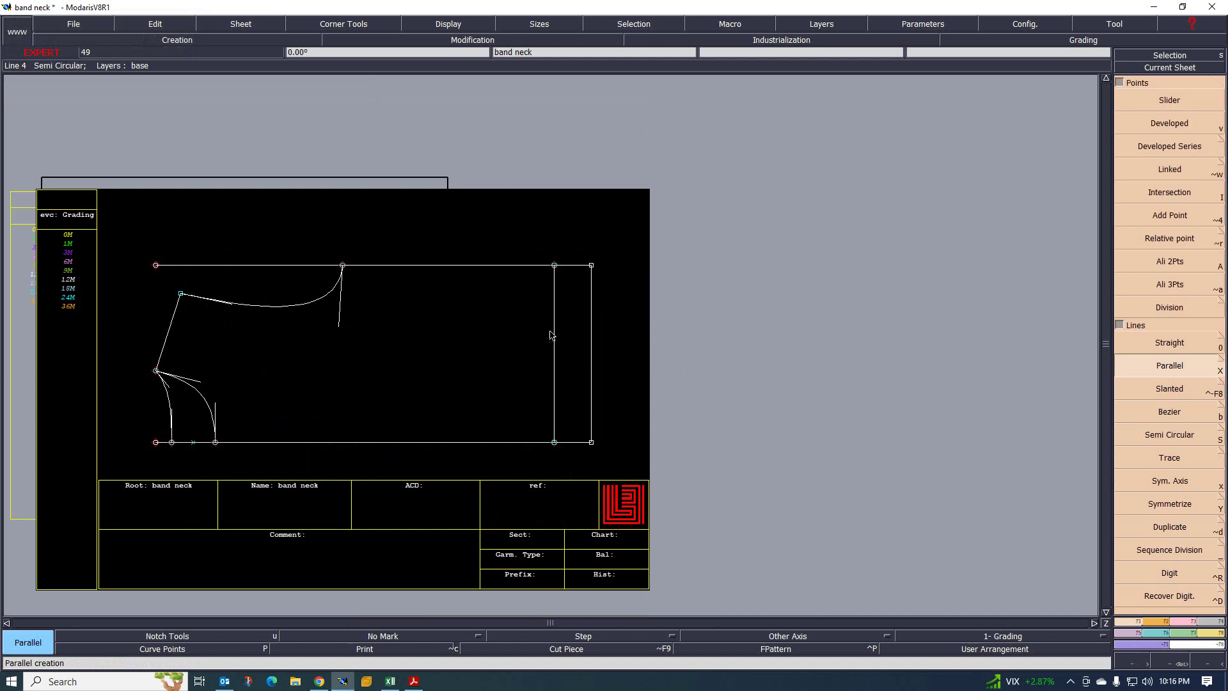
pyautogui.scroll(1, 550, 334)
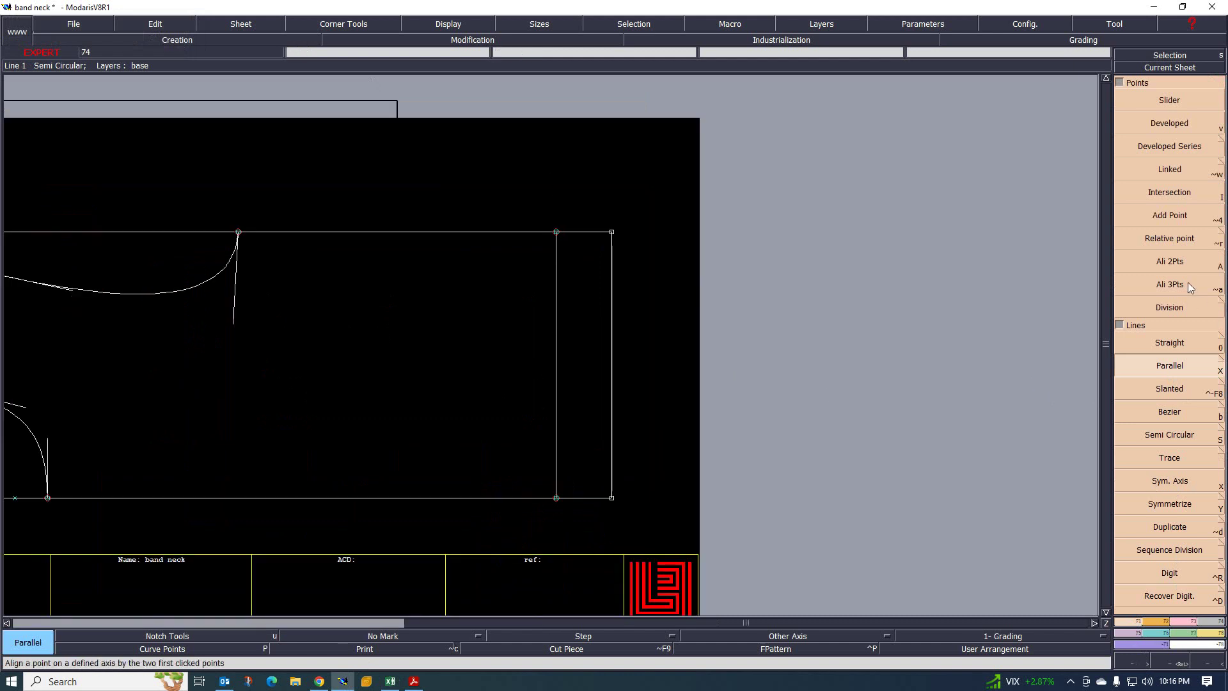
pyautogui.scroll(-5, 1191, 624)
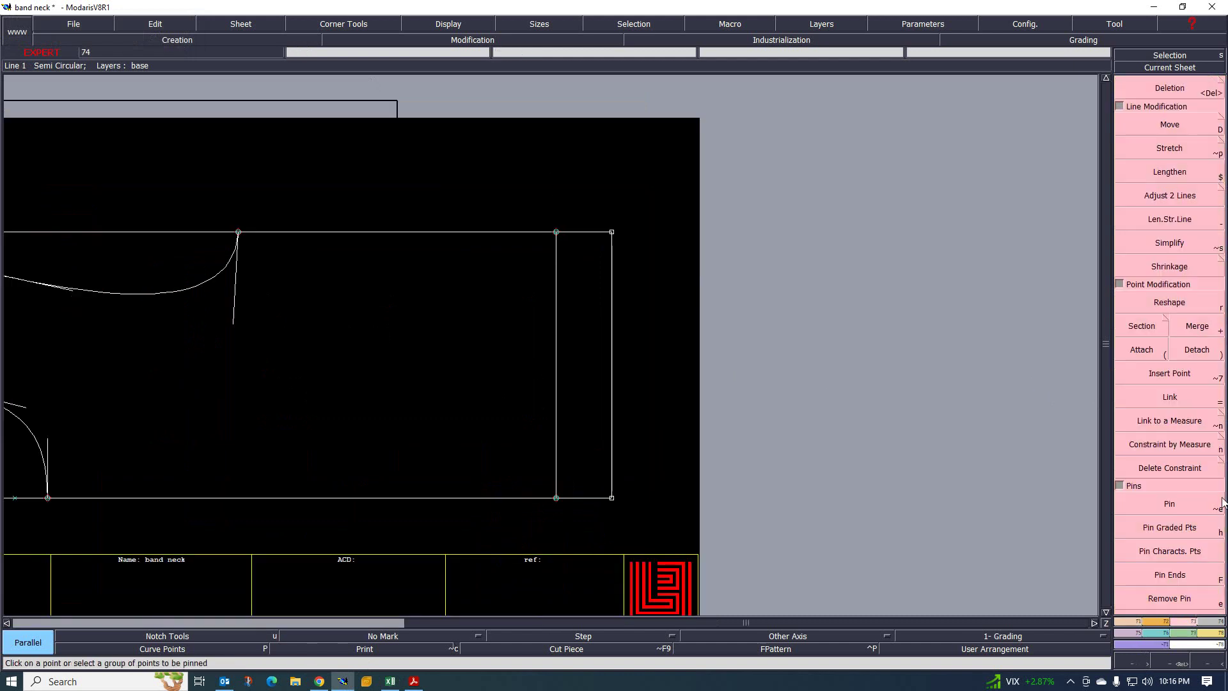
pyautogui.click(1170, 219)
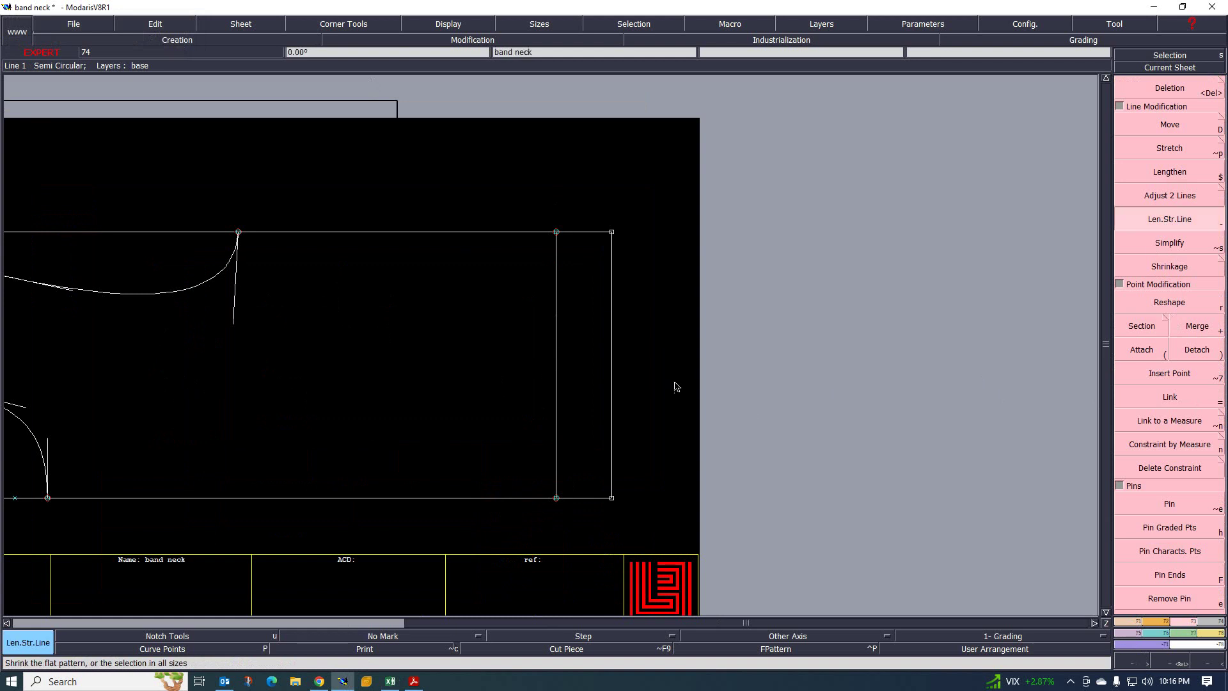
pyautogui.click(557, 271)
pyautogui.click(556, 170)
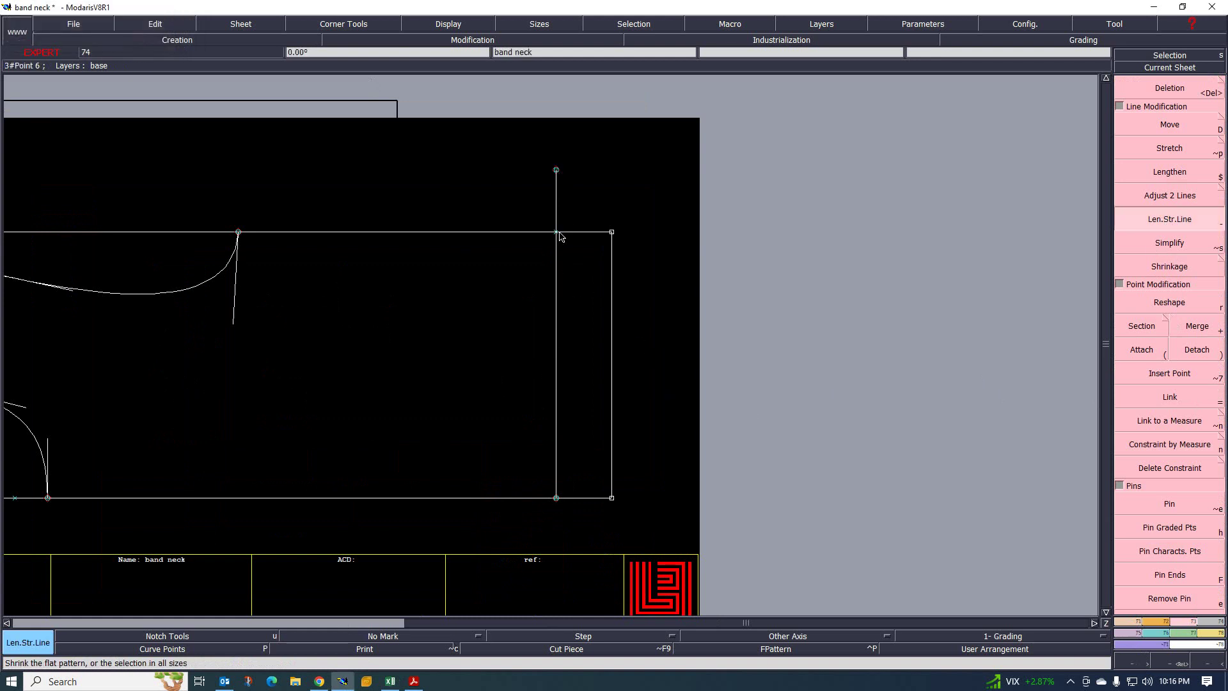
pyautogui.press('Delete')
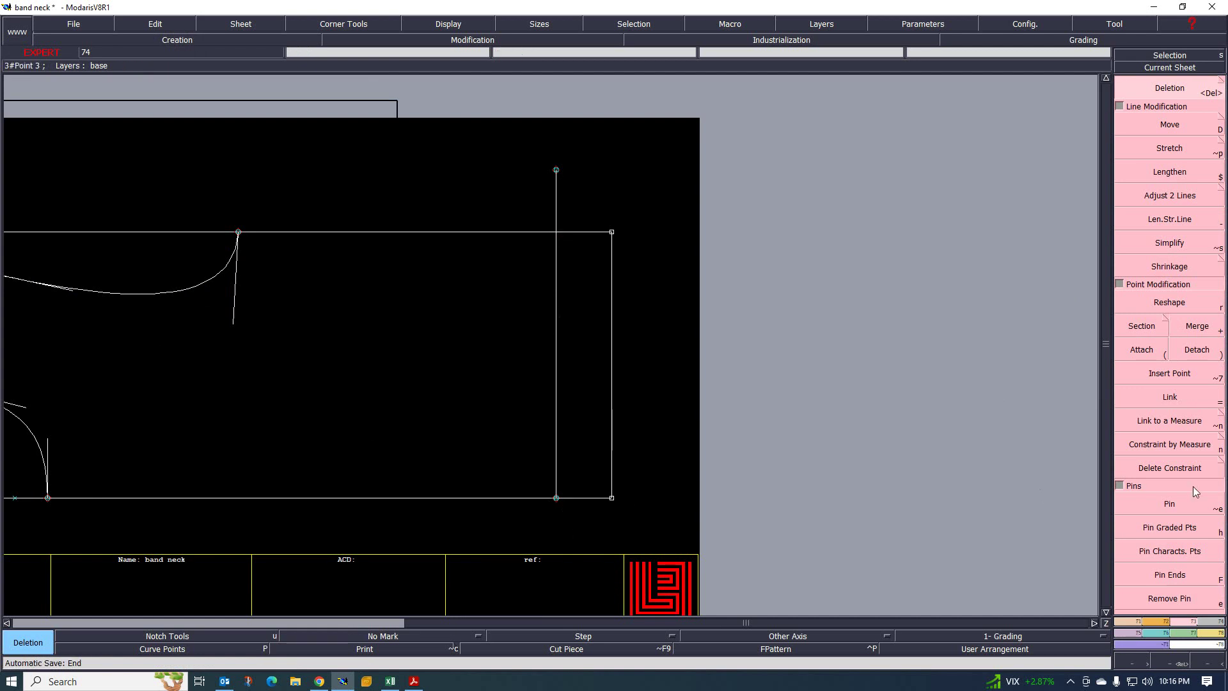
# Consult the PDF tech pack and Excel size spec, then place a developed point 14.75 cm up the parallel line from the lower edge in Modaris
pyautogui.click(1135, 622)
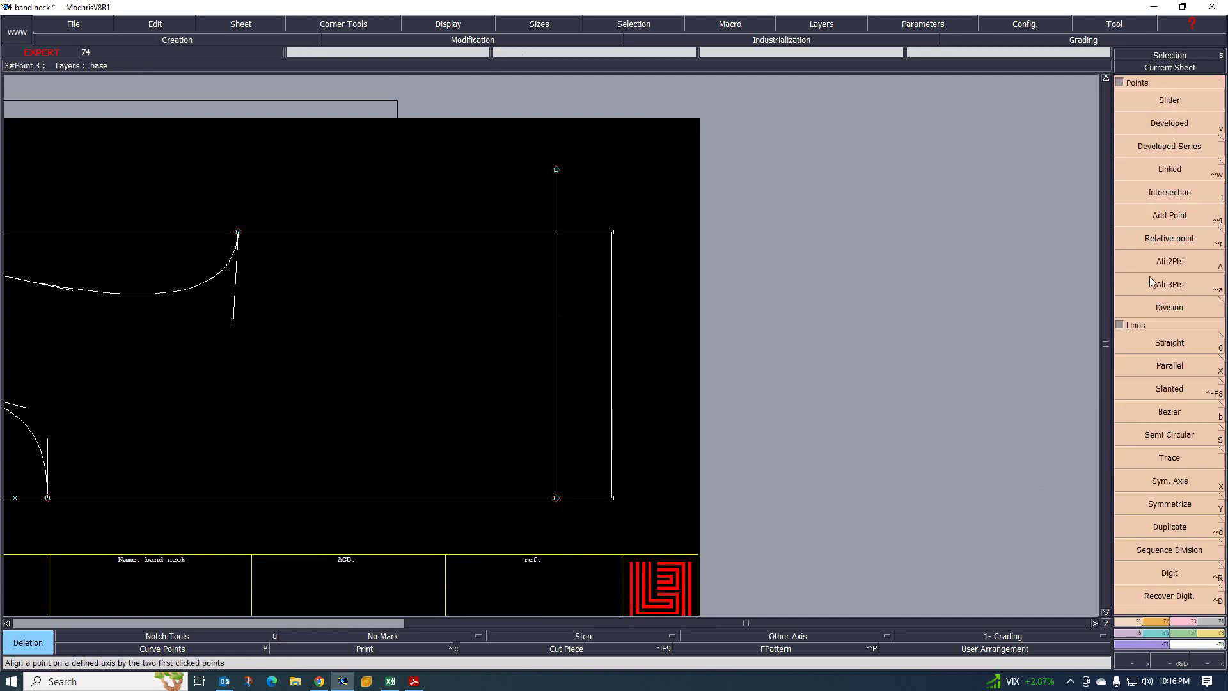
pyautogui.click(1170, 123)
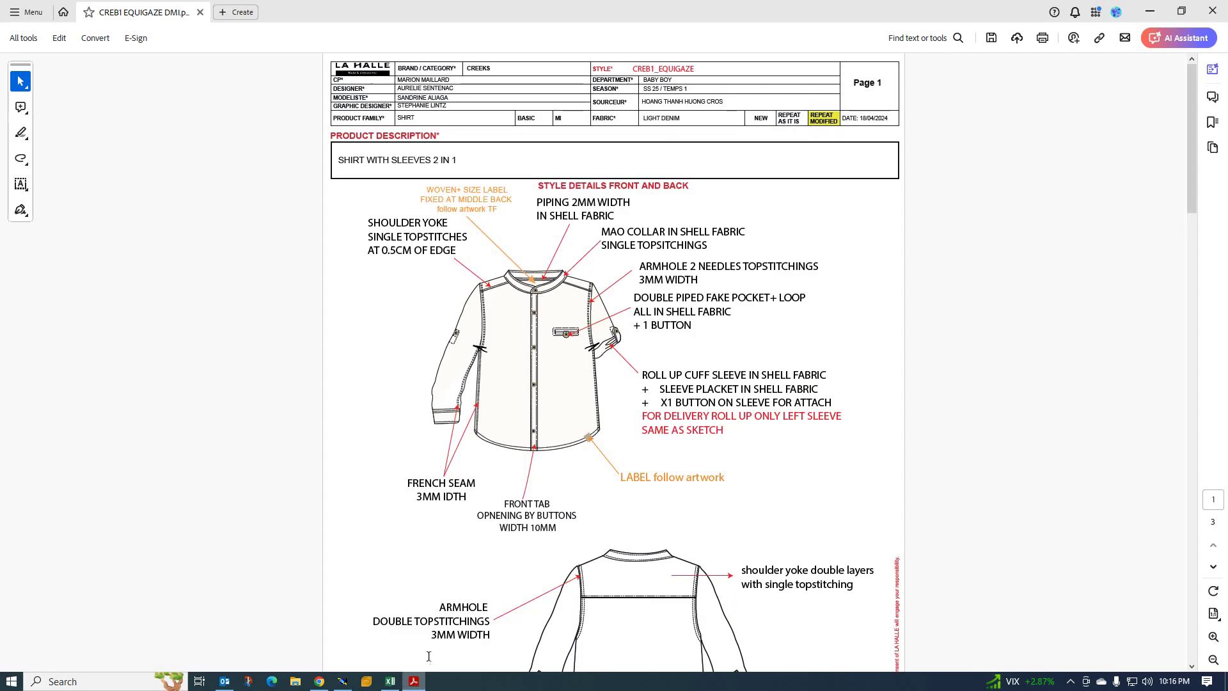
pyautogui.click(414, 682)
pyautogui.click(390, 681)
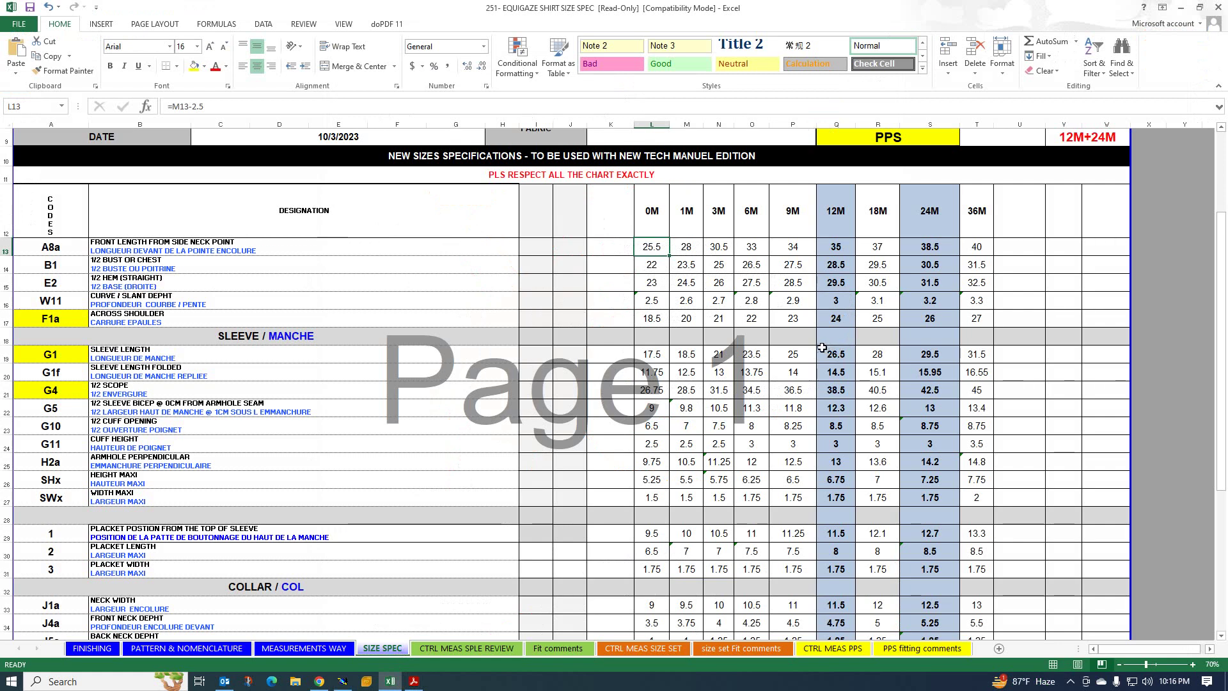
pyautogui.click(342, 681)
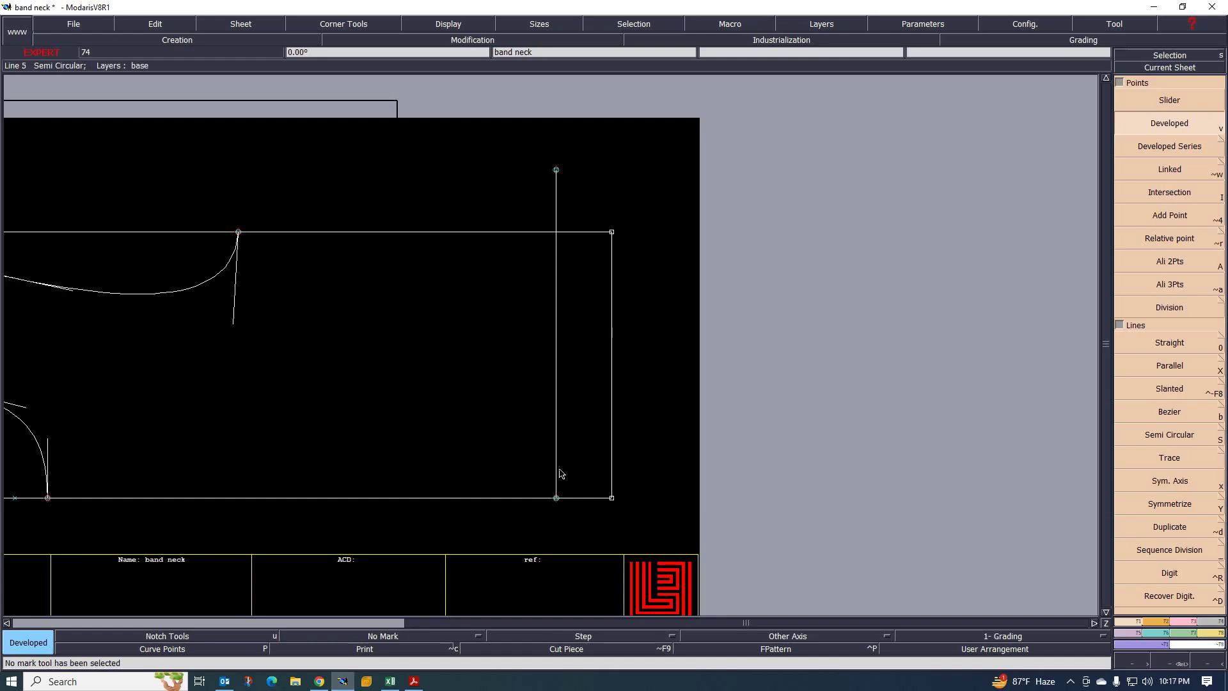
pyautogui.hotkey('shift', 'i')
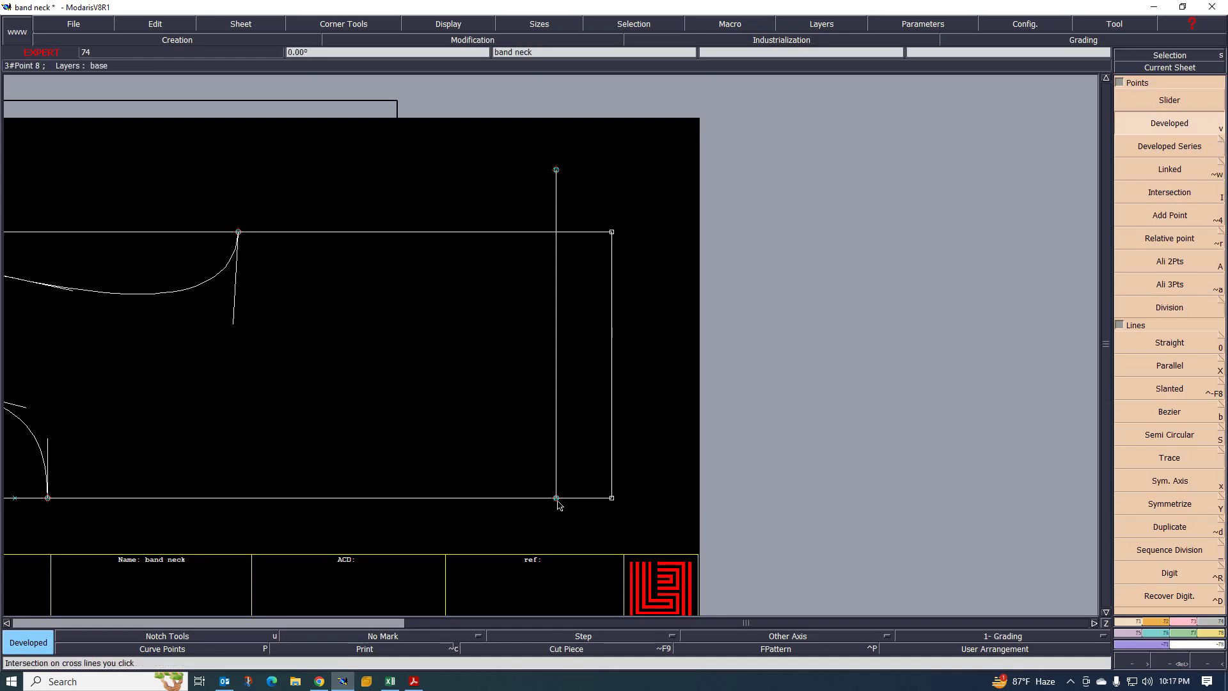
pyautogui.click(558, 499)
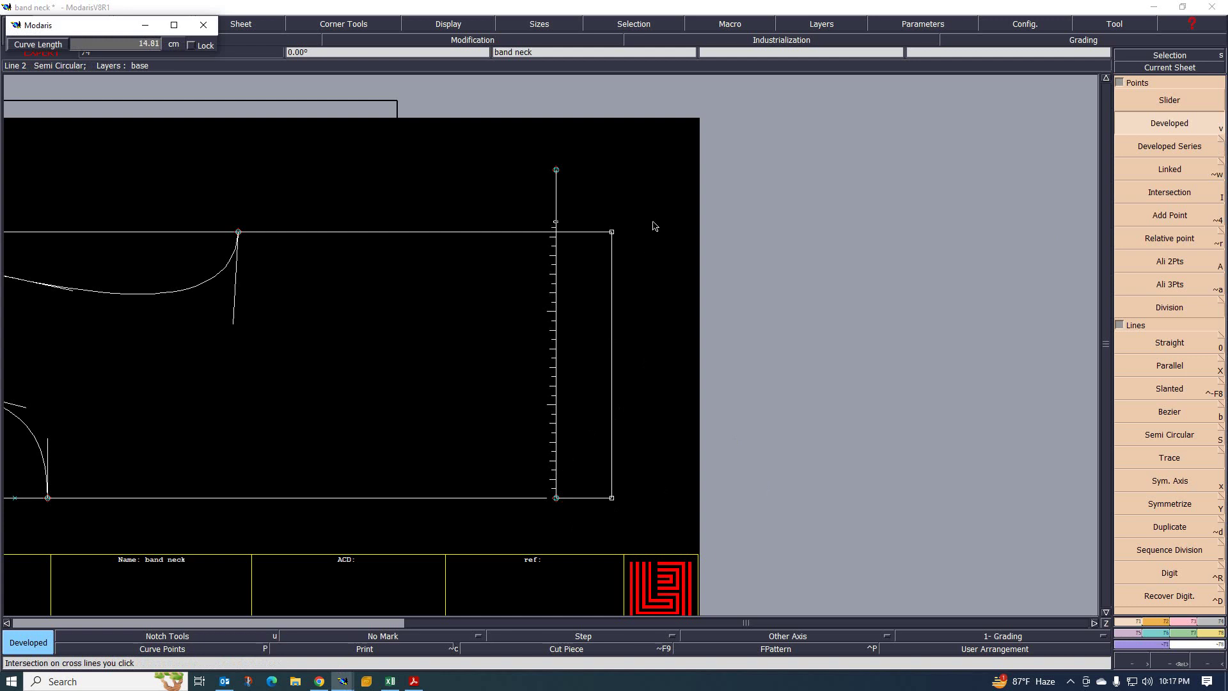
pyautogui.write('1')
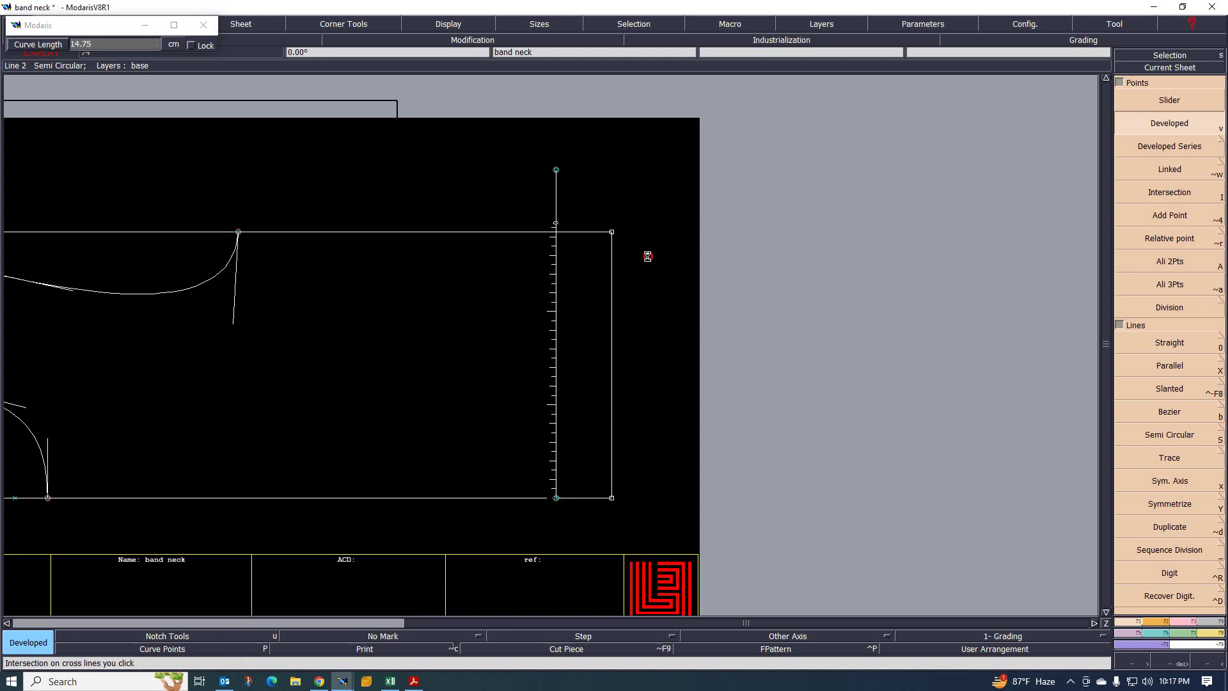
pyautogui.click(570, 256)
pyautogui.scroll(1, 570, 244)
pyautogui.click(554, 230)
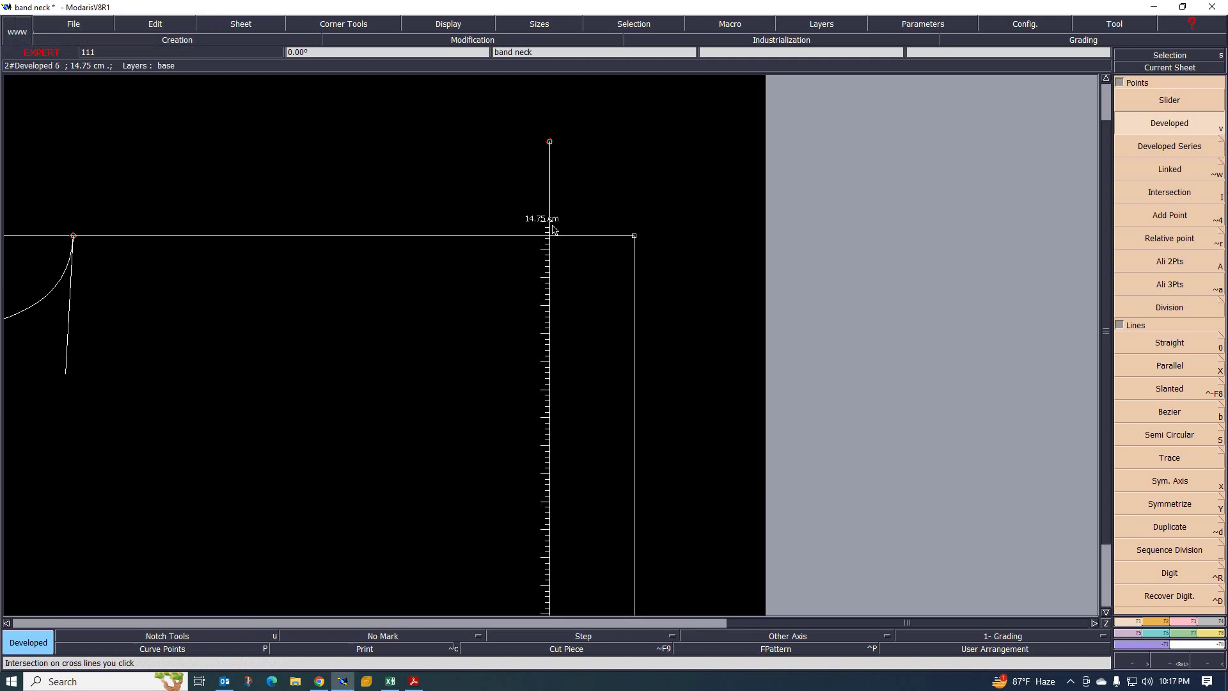
# Insert the 14.75 cm developed point into the extended vertical line as a curve point
pyautogui.click(1185, 623)
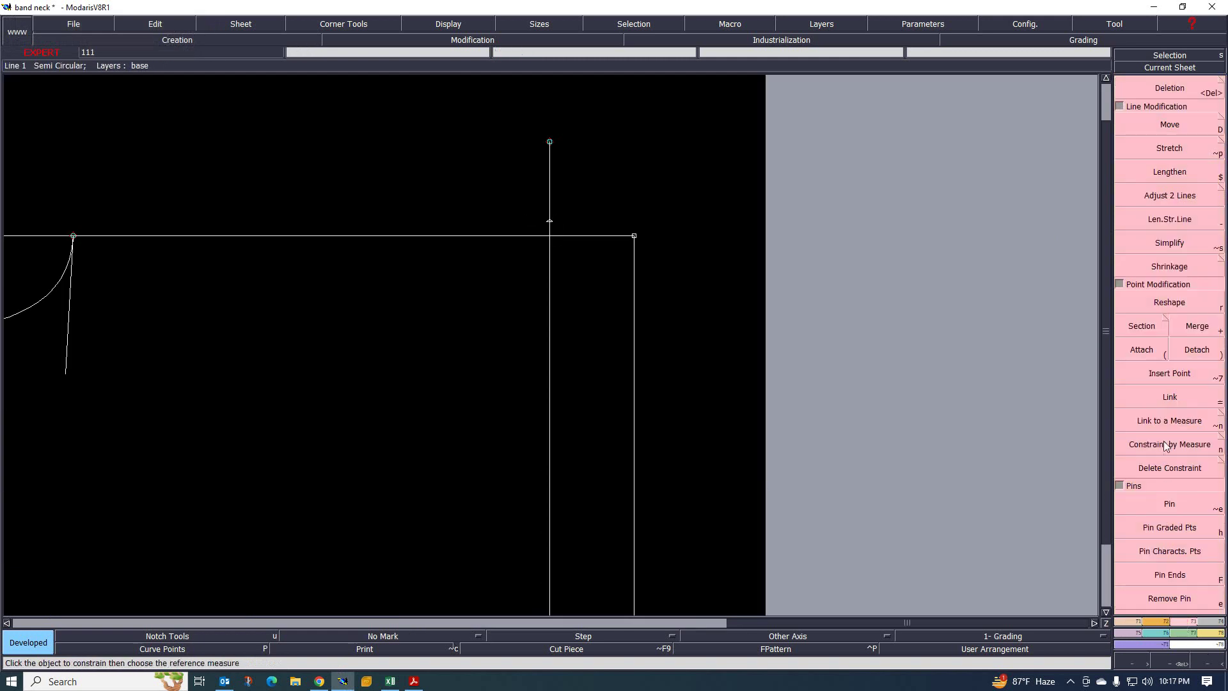
pyautogui.click(1170, 373)
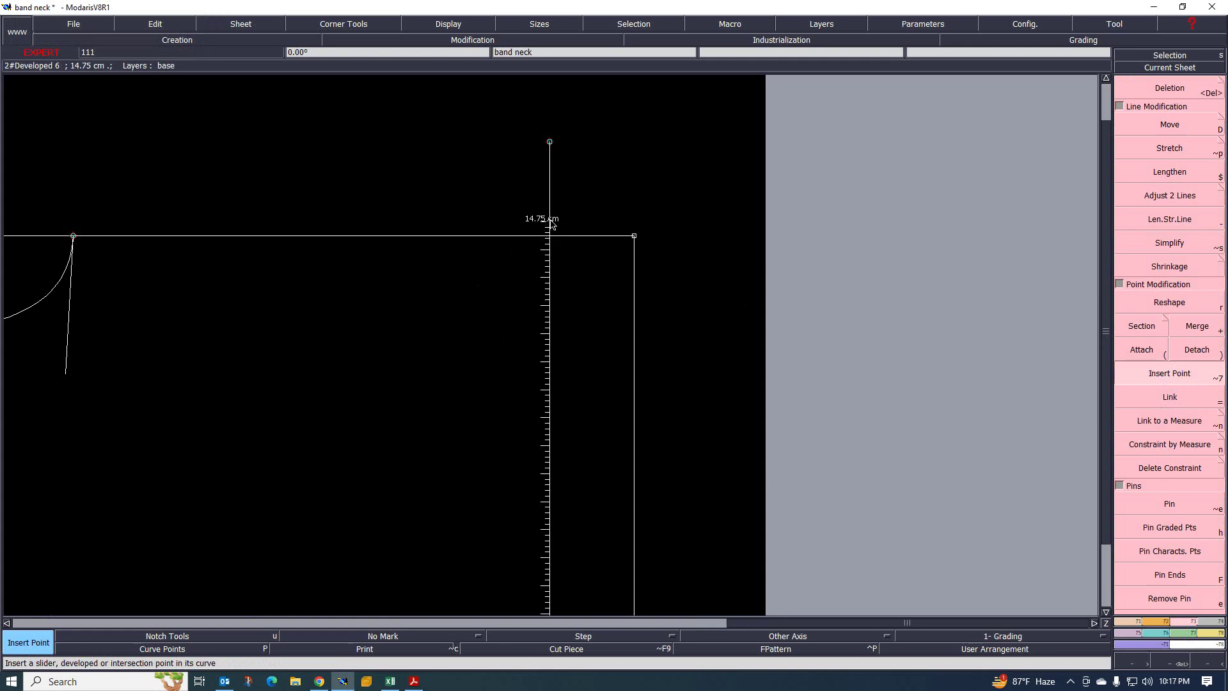
pyautogui.scroll(-1, 313, 252)
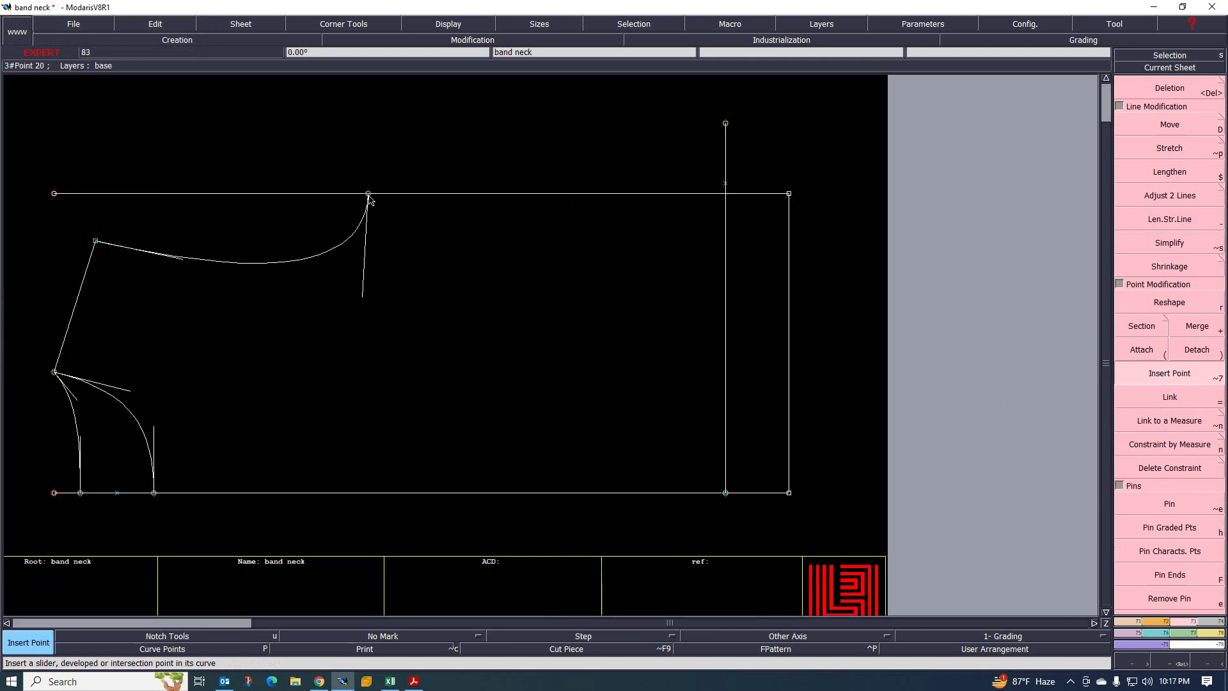
# Draw a Bezier side seam from the underarm end of the armhole to the inserted 14.75 cm point
pyautogui.click(1139, 624)
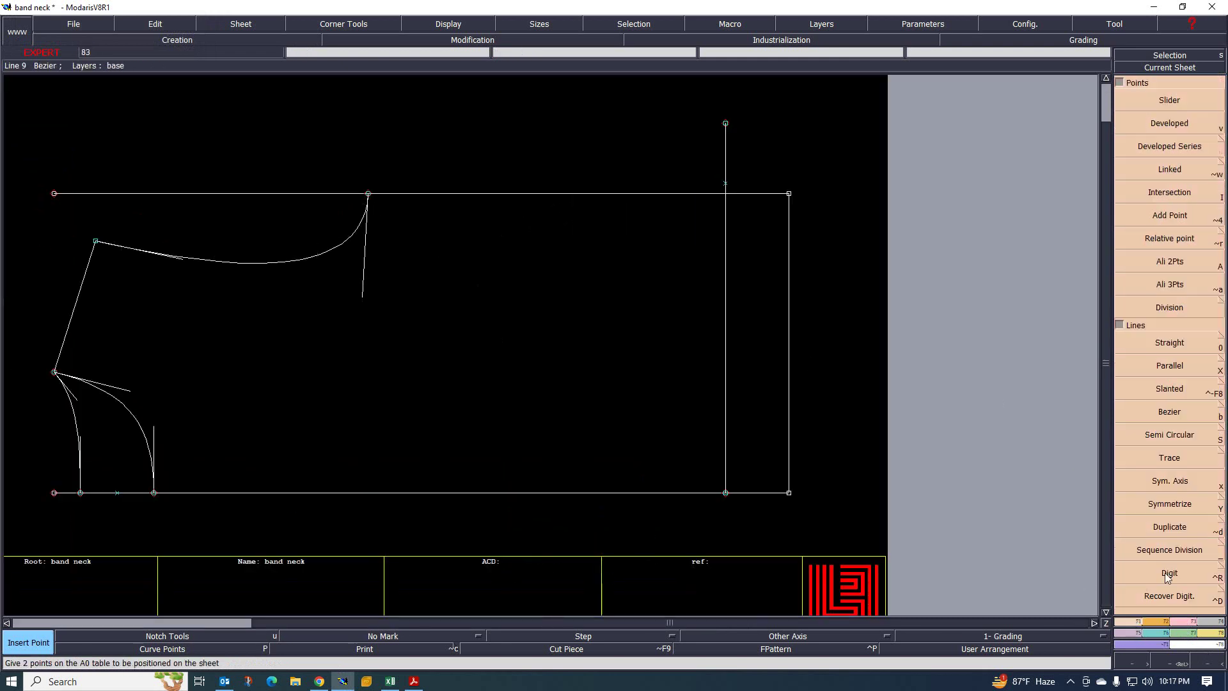
pyautogui.click(1175, 410)
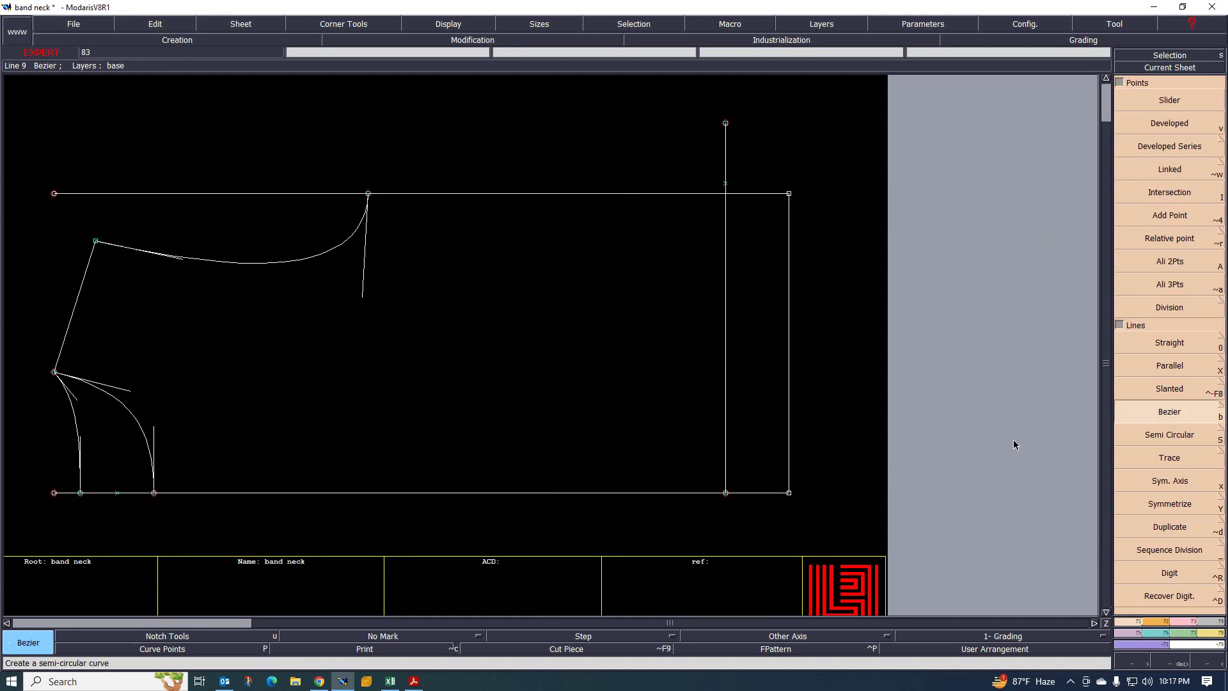
pyautogui.click(369, 194)
pyautogui.click(726, 183)
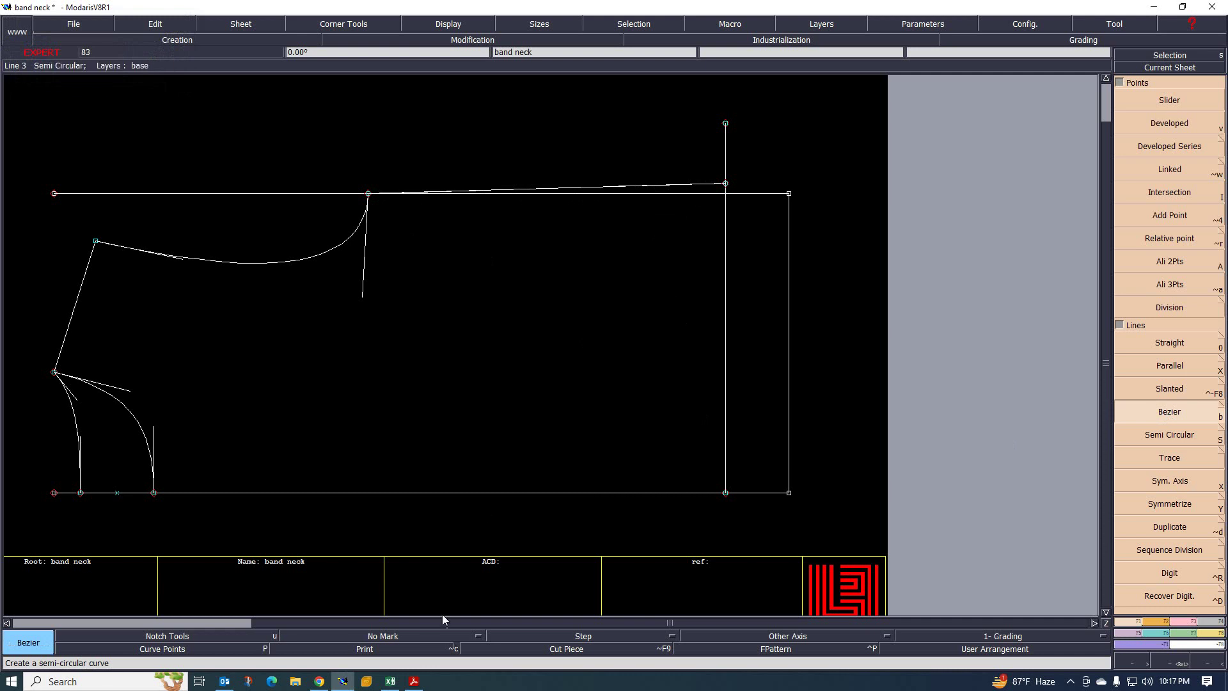
# Consult the PDF tech pack, then draw a Bezier hem line in Modaris from the side seam's lower end to the hem end of the centre line
pyautogui.click(413, 682)
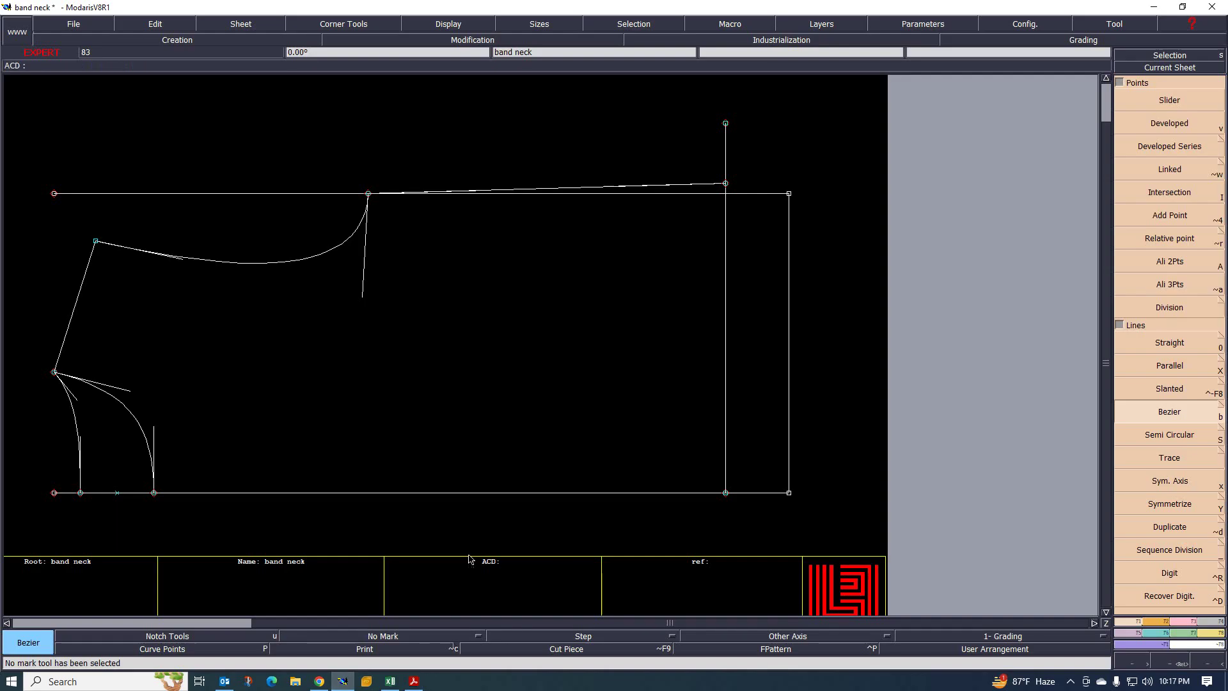
pyautogui.click(343, 681)
pyautogui.click(726, 183)
pyautogui.click(789, 493)
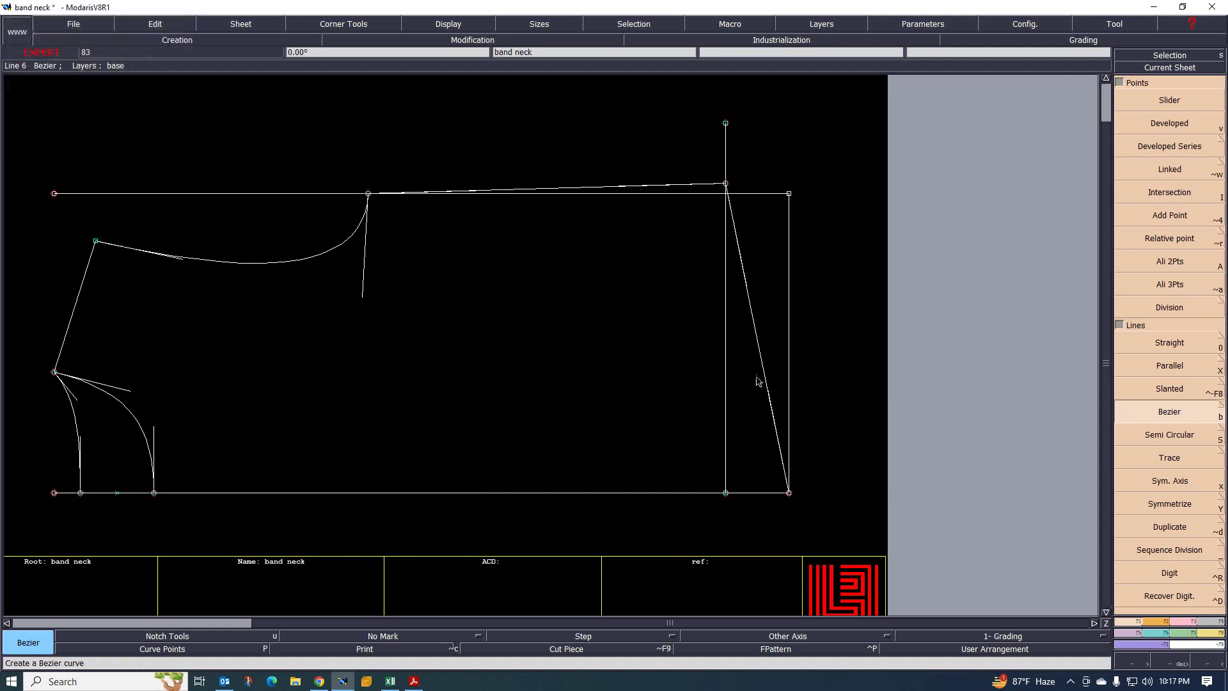
# Reshape the hem line with its end tangents into a smooth curve, flat at the centre line and rising gradually to the side seam
pyautogui.click(1187, 622)
pyautogui.click(1177, 308)
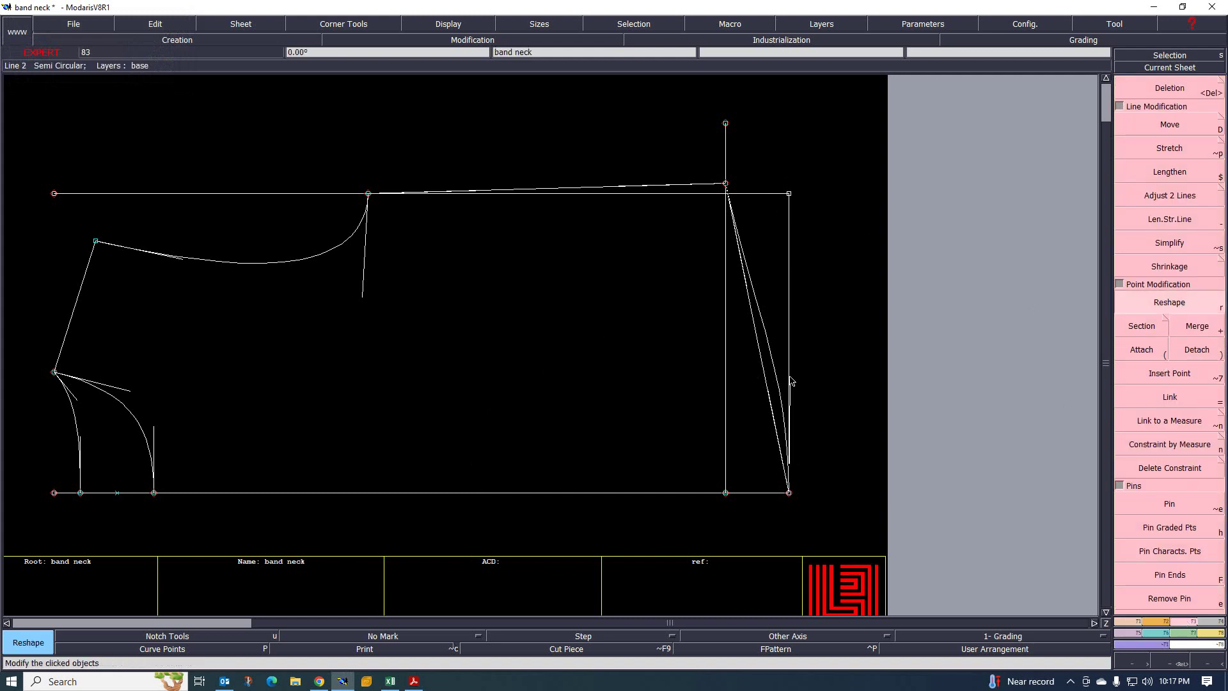
pyautogui.click(787, 384)
pyautogui.click(736, 246)
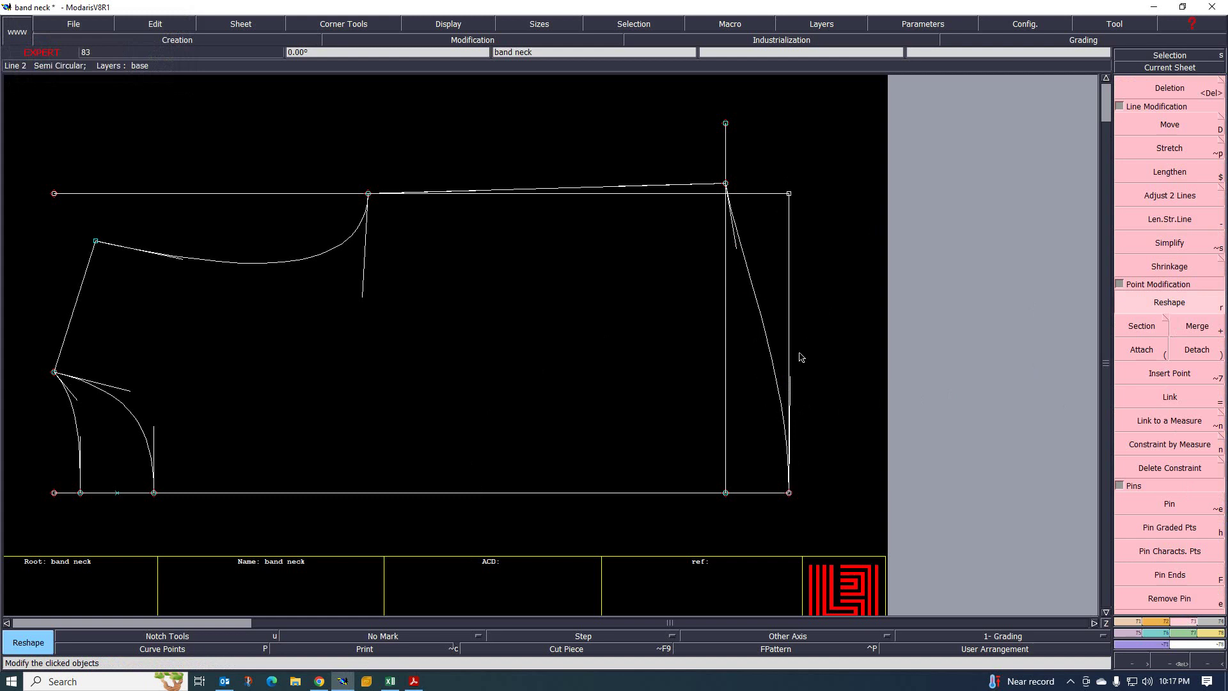
pyautogui.click(735, 247)
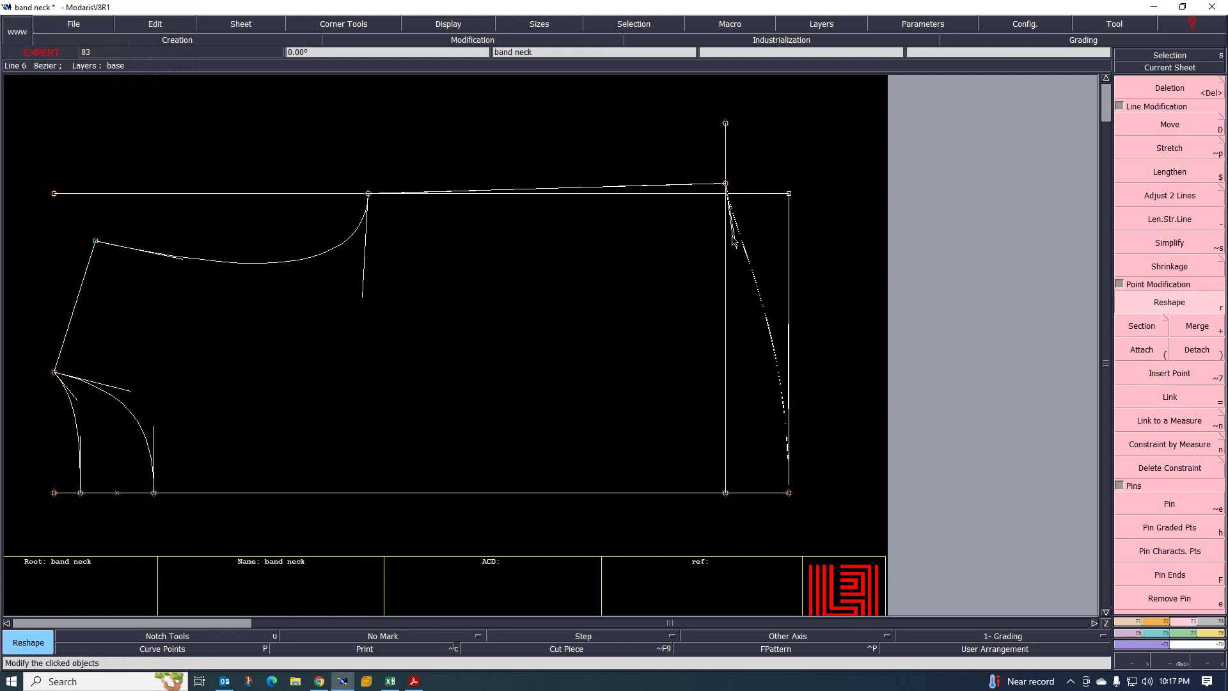
pyautogui.click(761, 256)
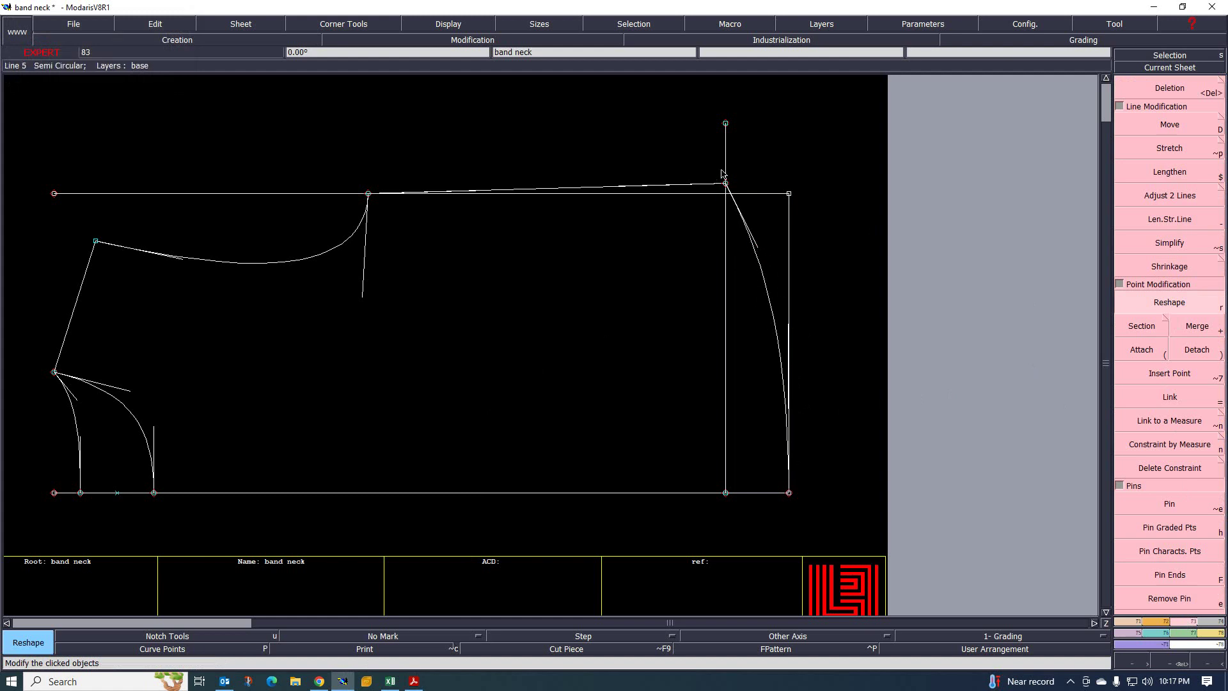
pyautogui.click(760, 253)
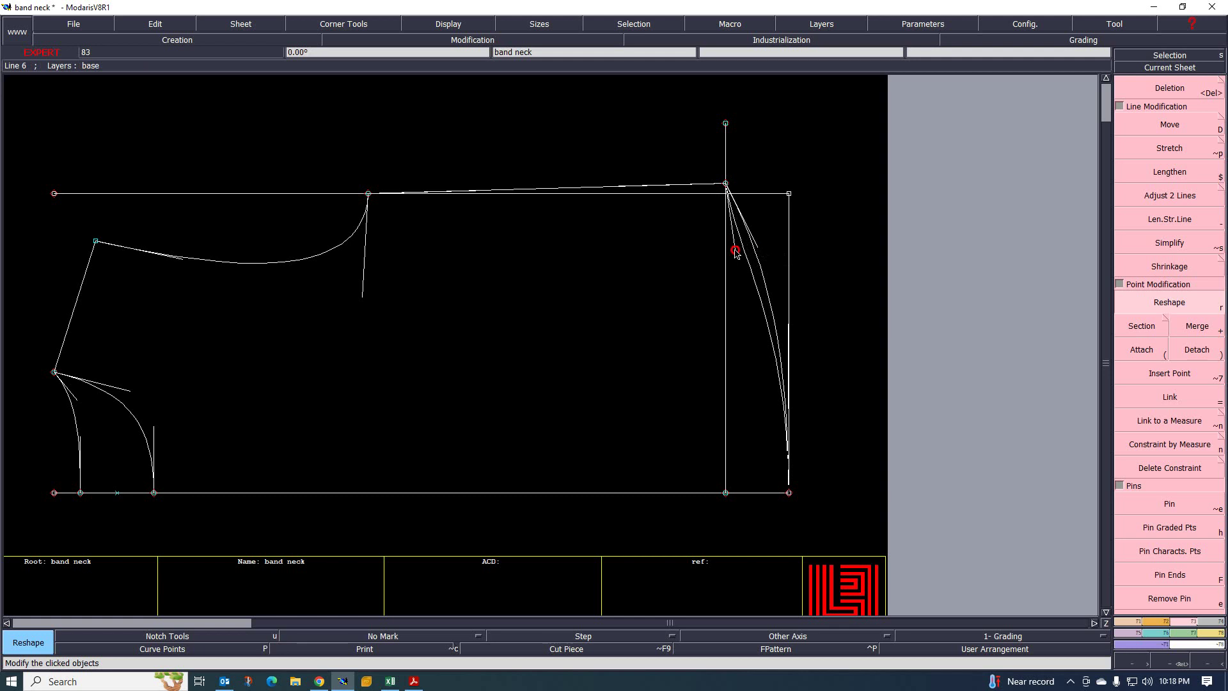
pyautogui.click(729, 200)
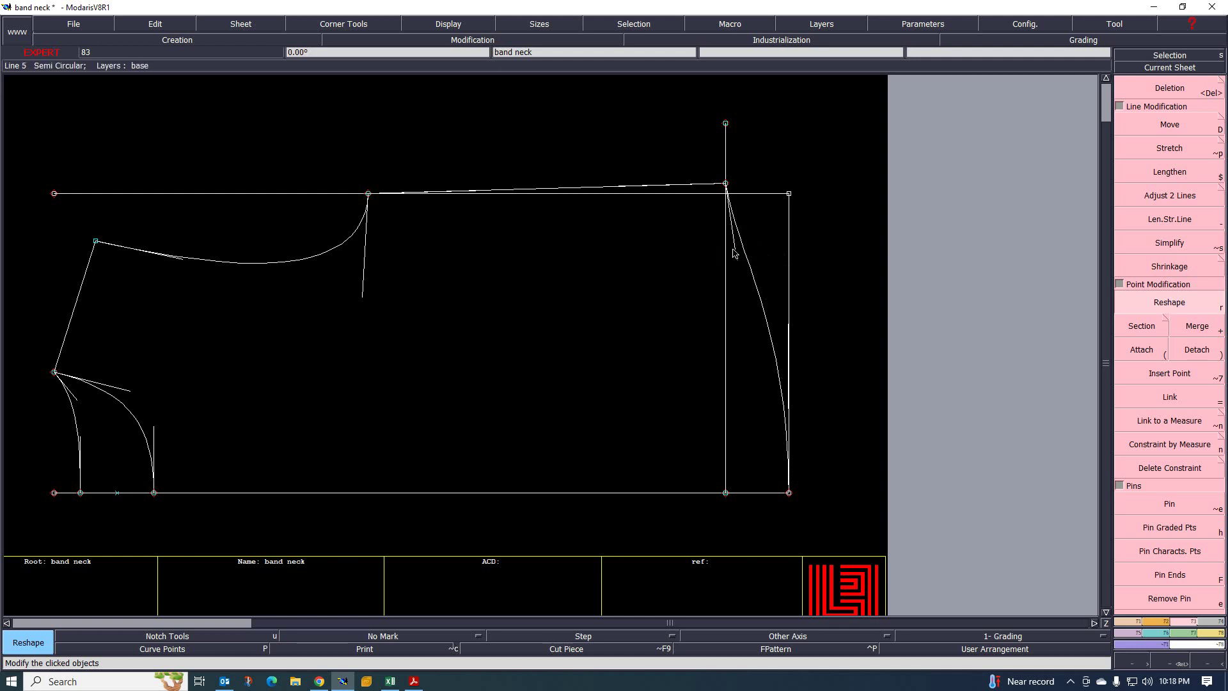
pyautogui.click(741, 274)
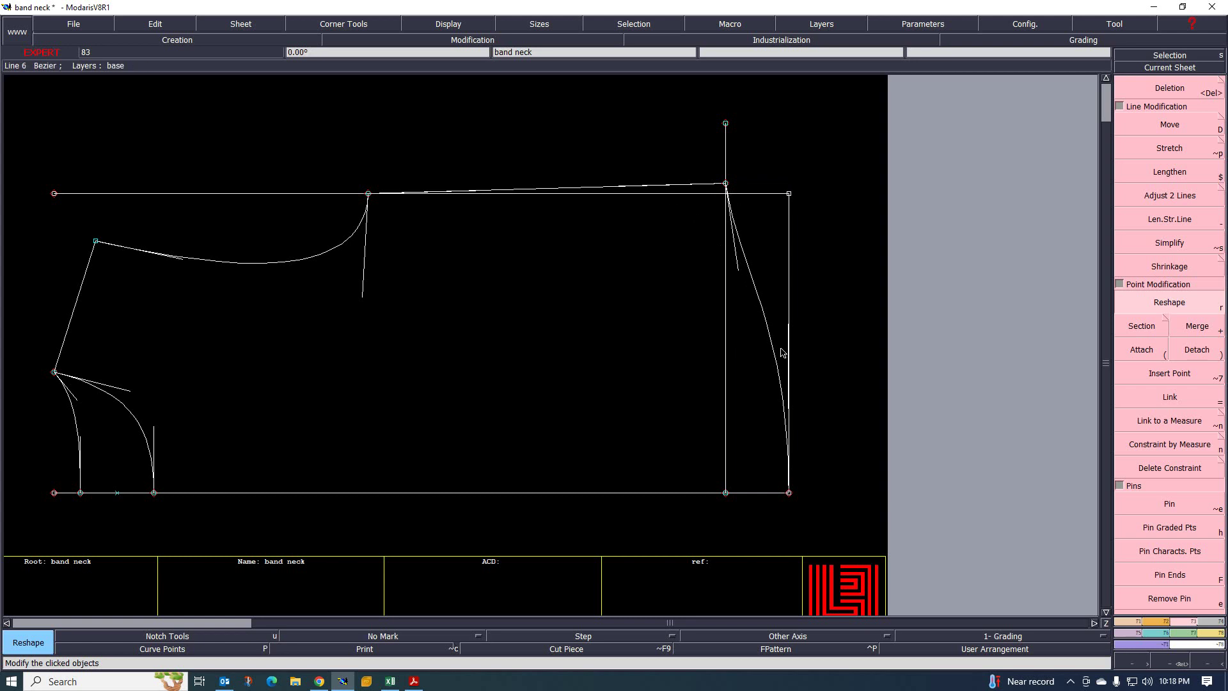
# Delete the upper construction line, the original straight hem line, the -3 cm parallel and their leftover points beyond the hem
pyautogui.press('Delete')
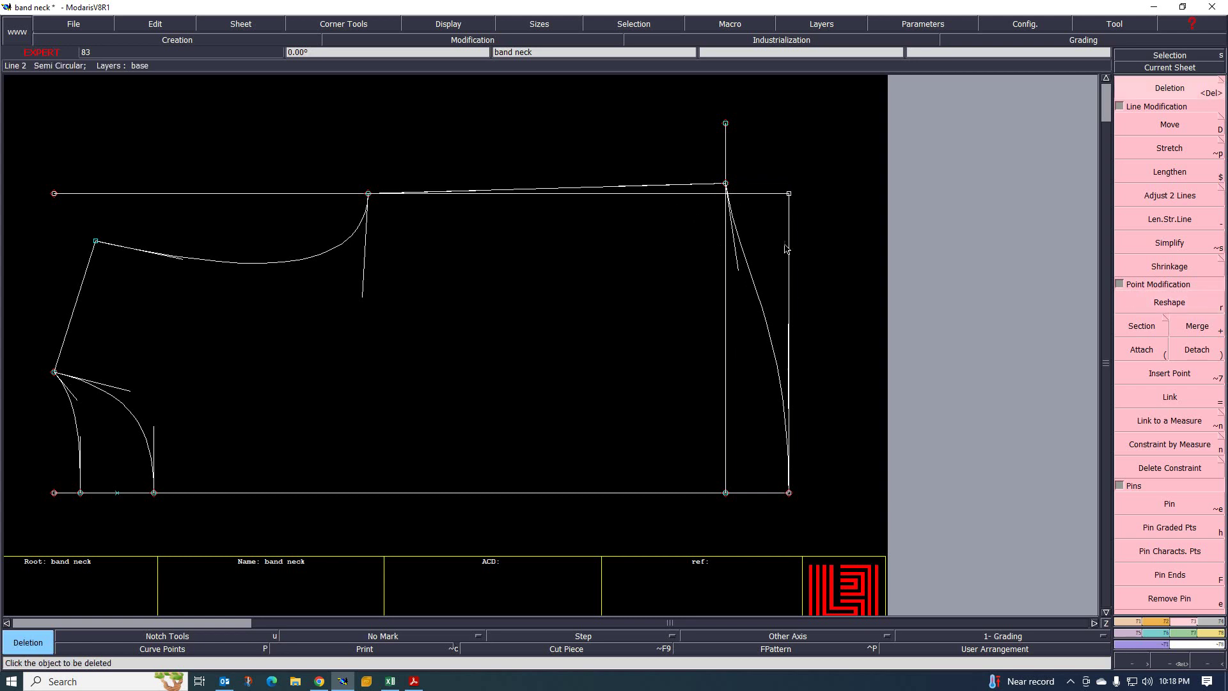
pyautogui.click(760, 195)
pyautogui.click(791, 274)
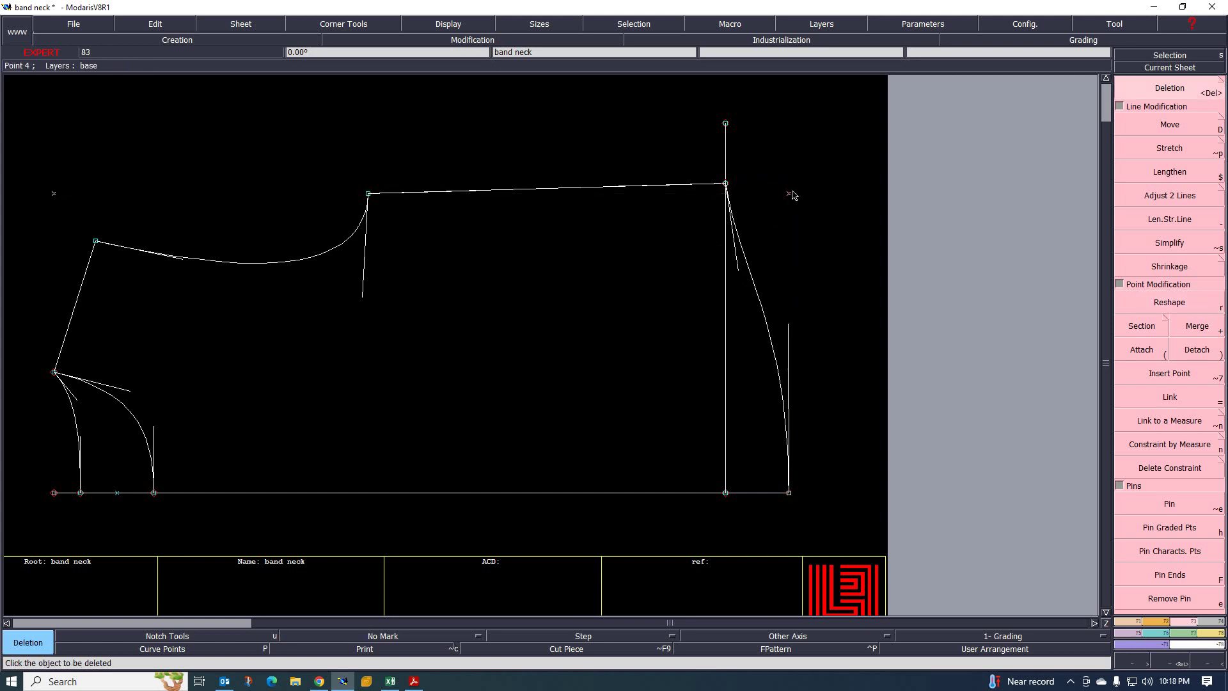
pyautogui.click(727, 346)
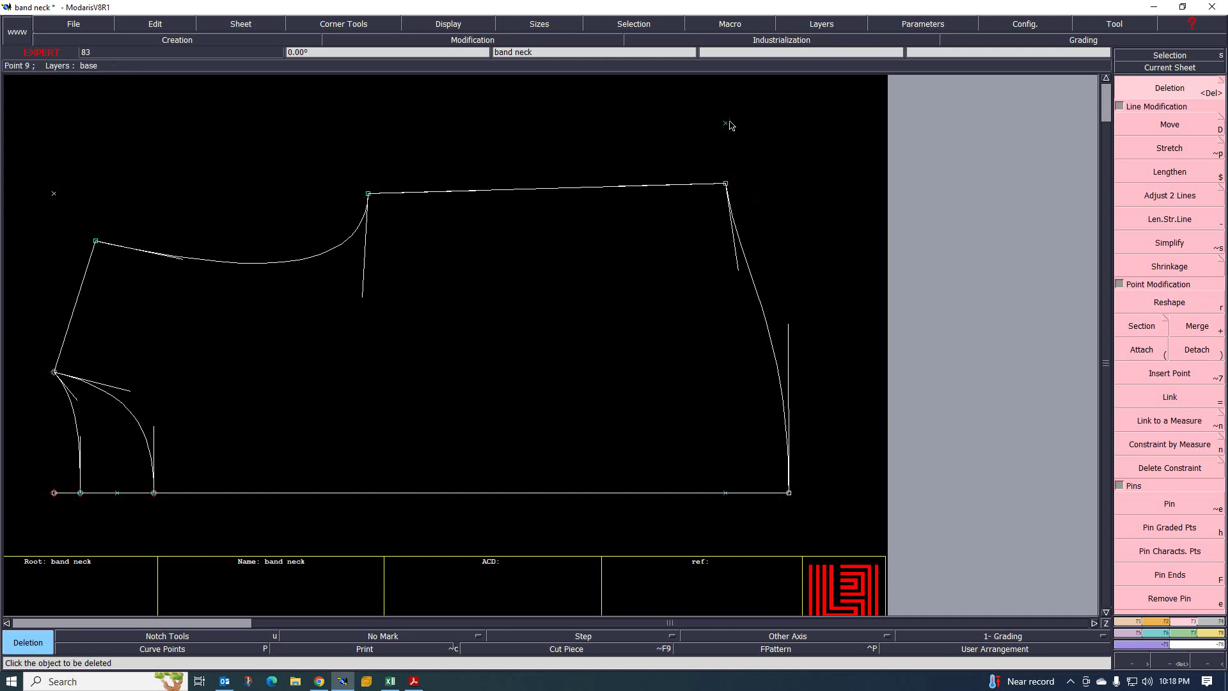
pyautogui.scroll(-3, 547, 346)
pyautogui.scroll(2, 543, 357)
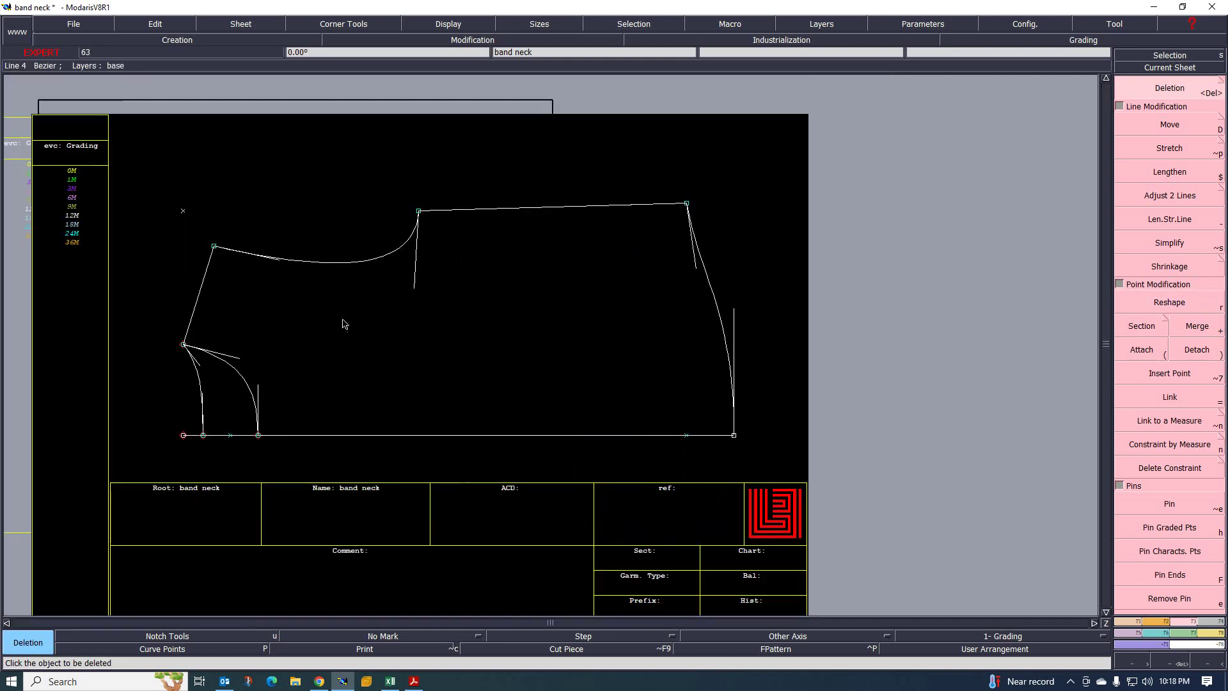
# Examine the back view in the PDF tech pack and the Excel measurement sketches and size spec for the back yoke position (S05a)
pyautogui.click(411, 682)
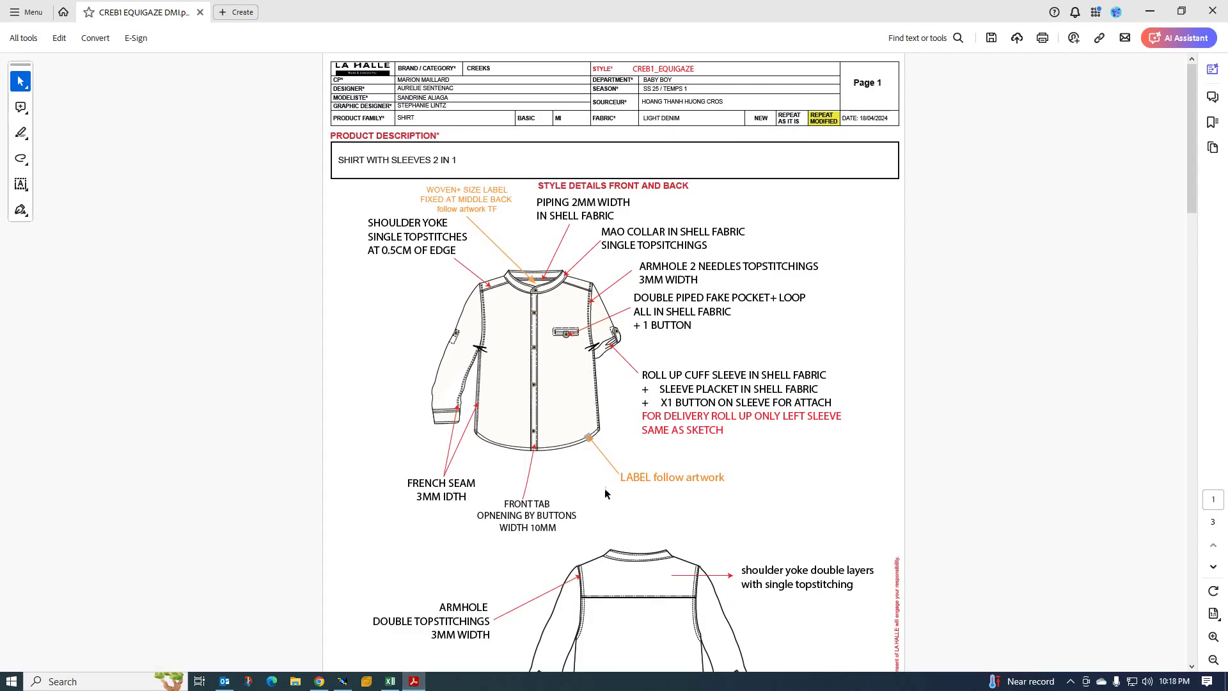
pyautogui.scroll(-3, 637, 539)
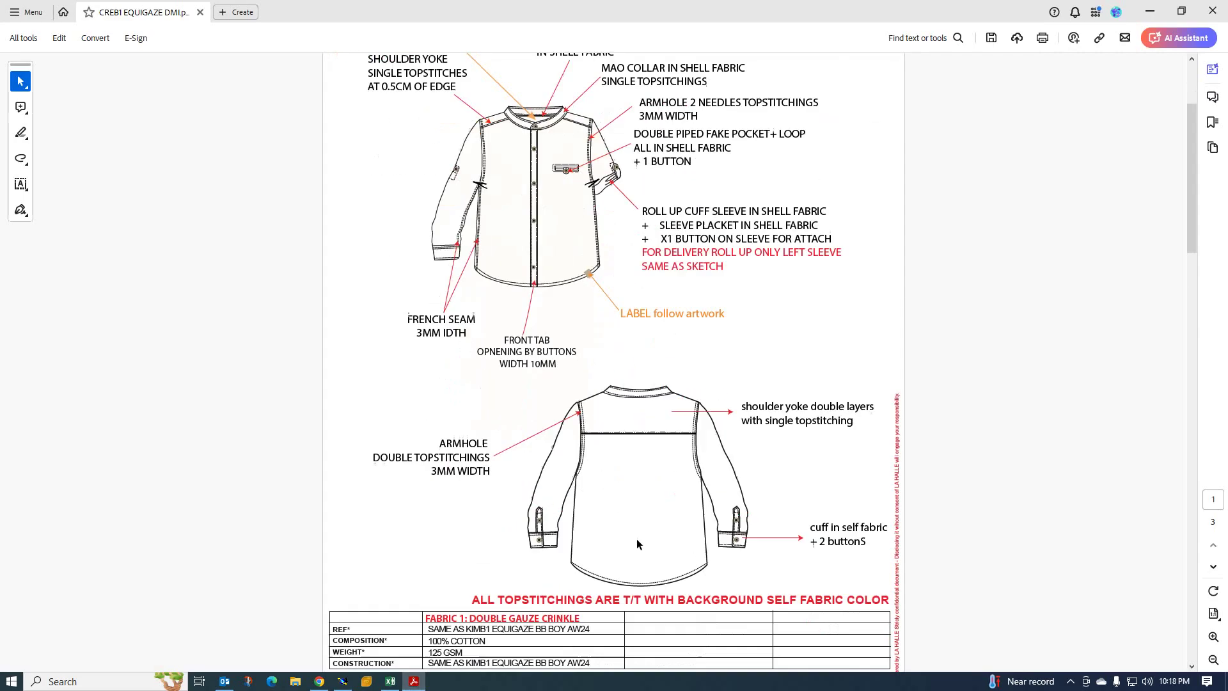
pyautogui.click(390, 681)
pyautogui.scroll(-3, 392, 526)
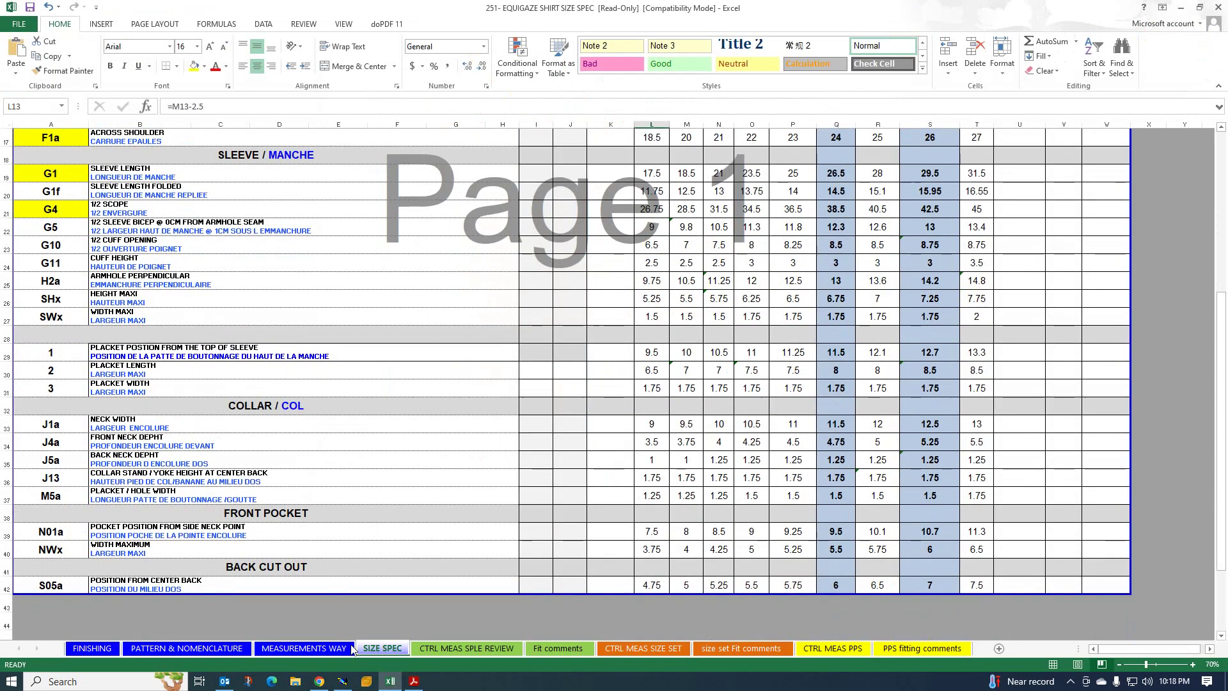
pyautogui.click(304, 648)
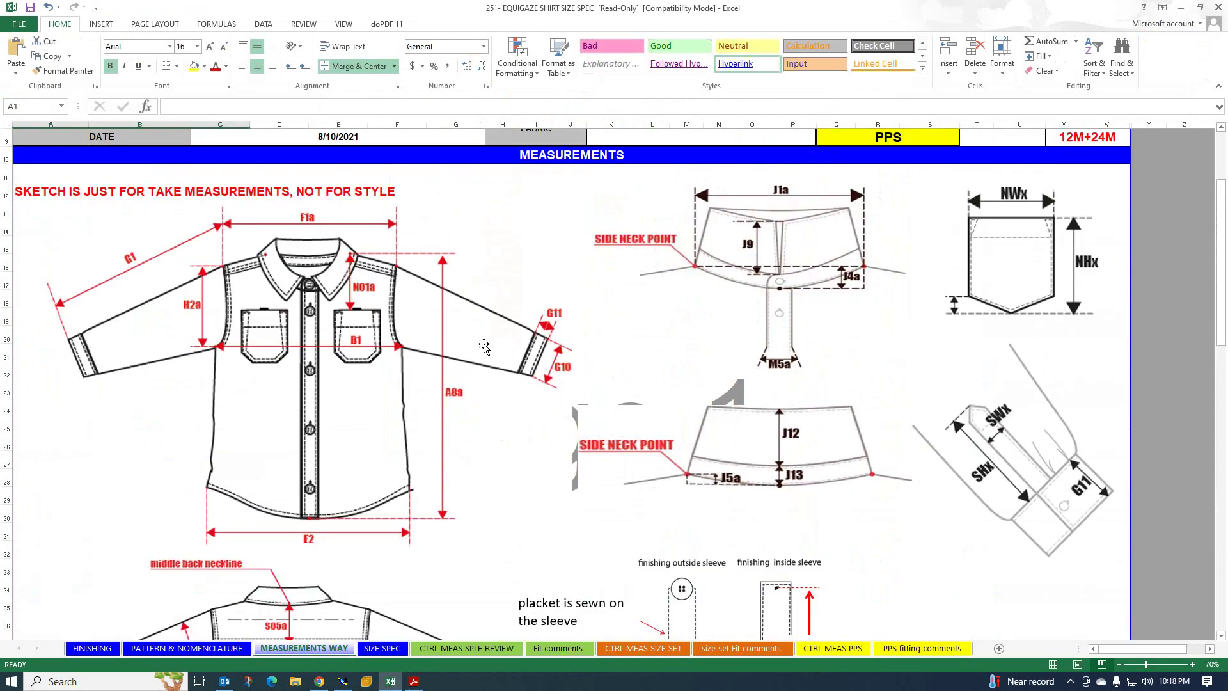
pyautogui.scroll(-5, 388, 379)
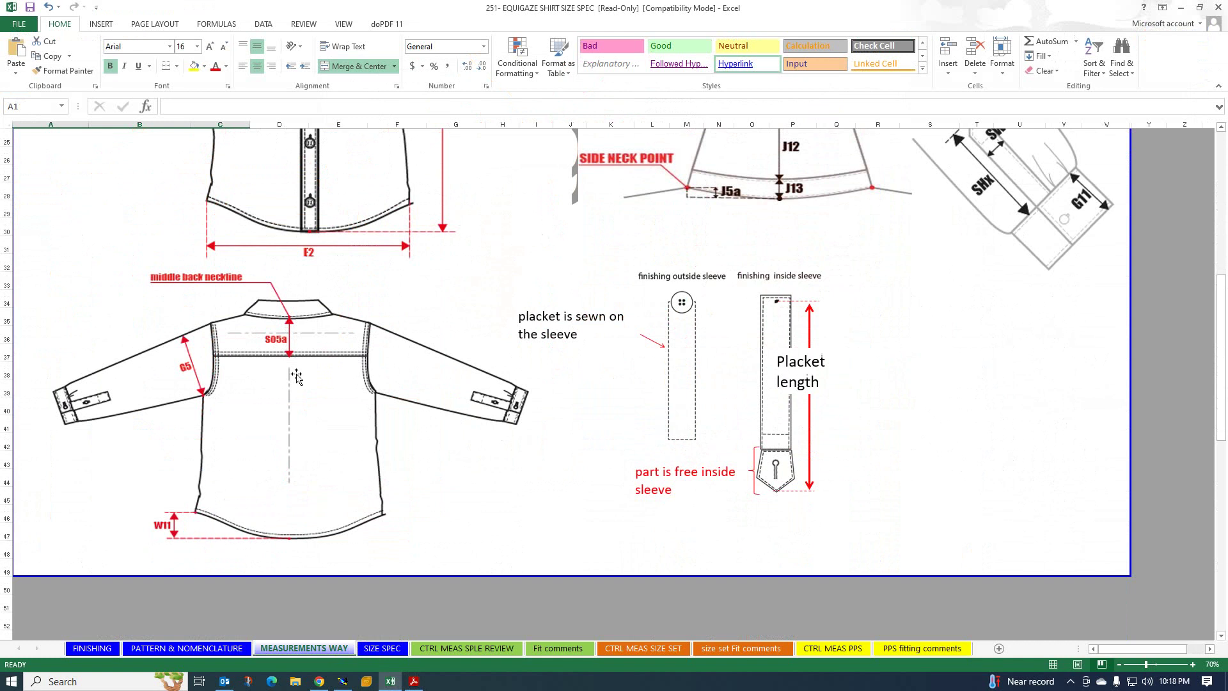
pyautogui.click(382, 648)
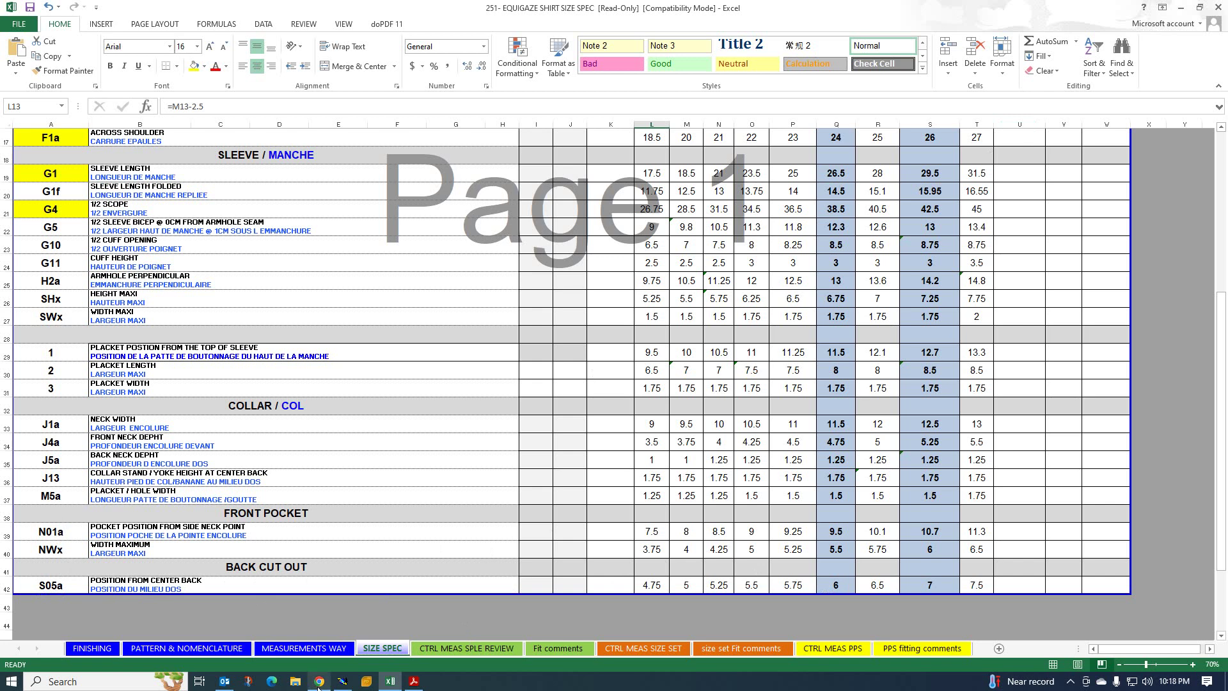
# Return to Modaris, place a developed point 6 cm from the back neck point along the centre line, and insert it into the line
pyautogui.click(343, 682)
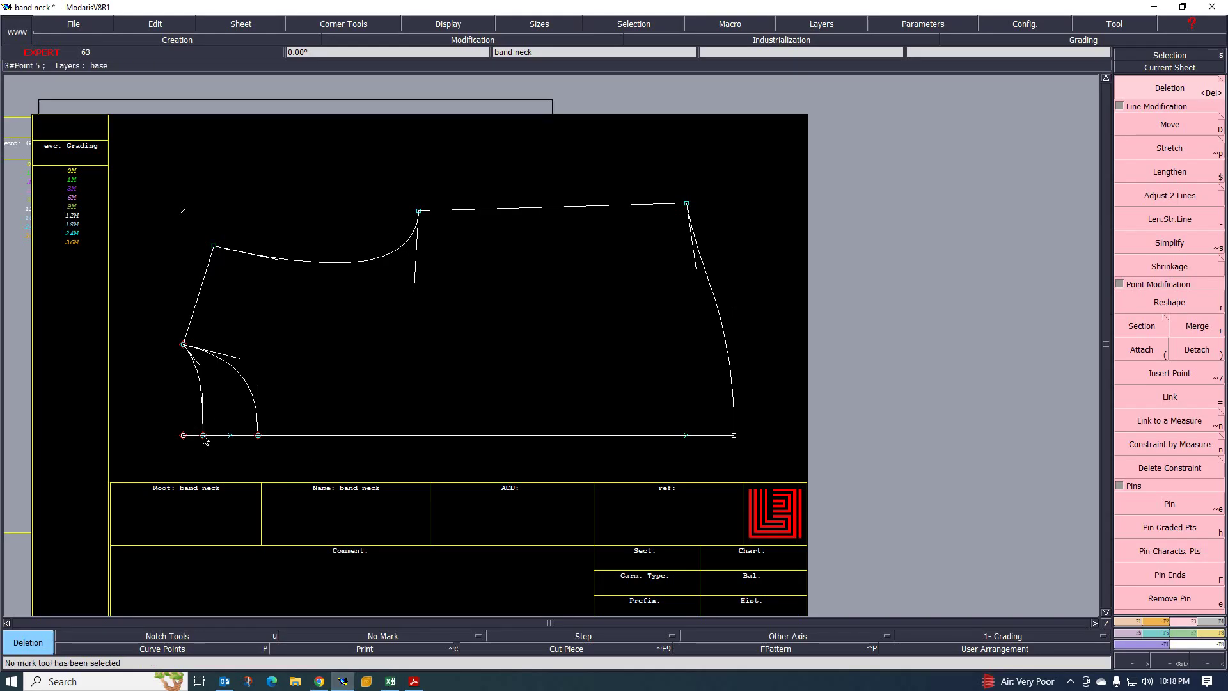
pyautogui.click(1130, 621)
pyautogui.click(1163, 133)
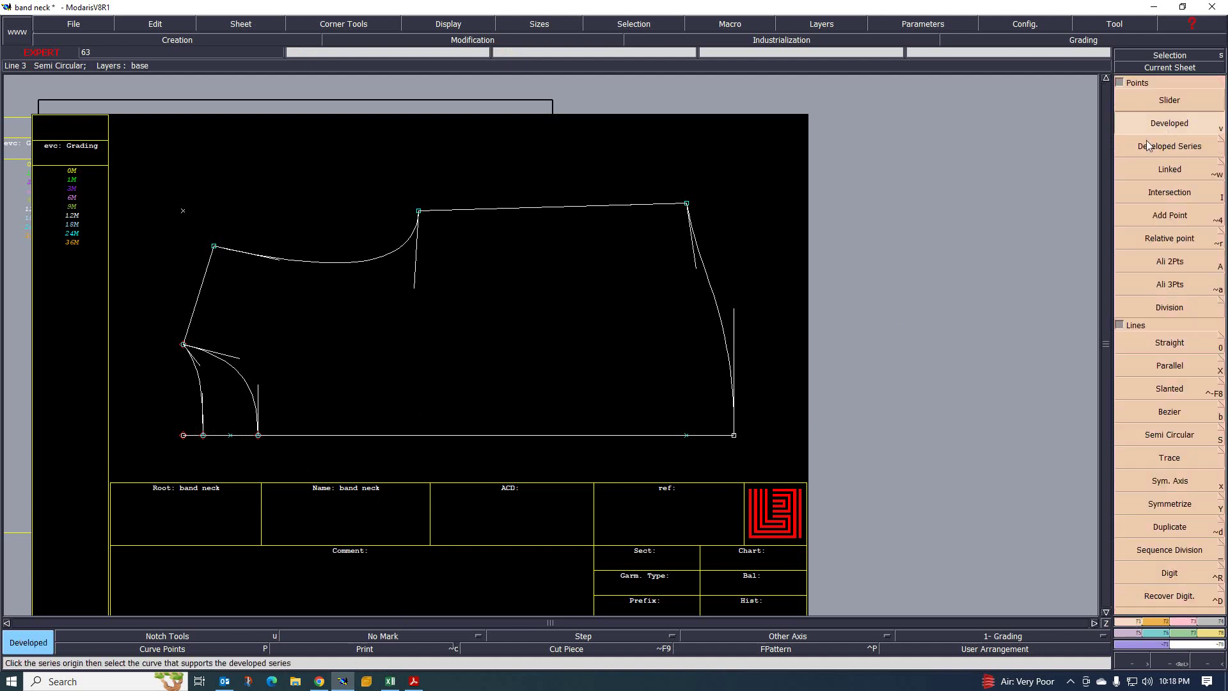
pyautogui.click(203, 436)
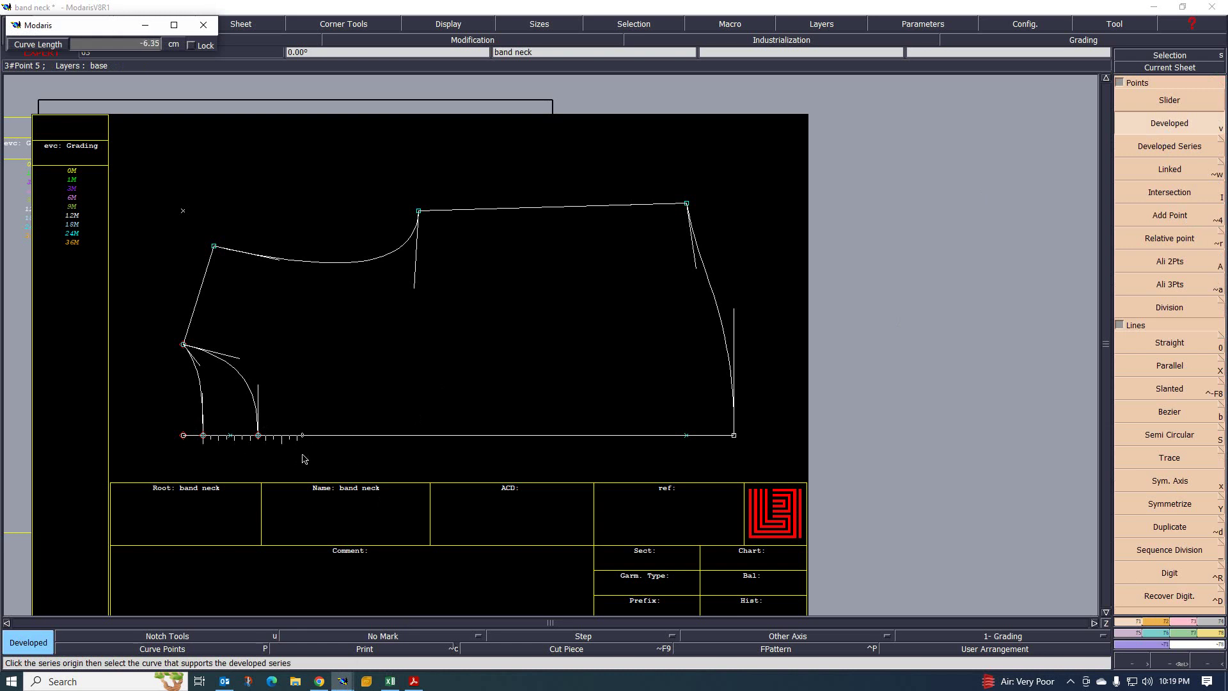
pyautogui.press('BackSpace')
pyautogui.click(298, 436)
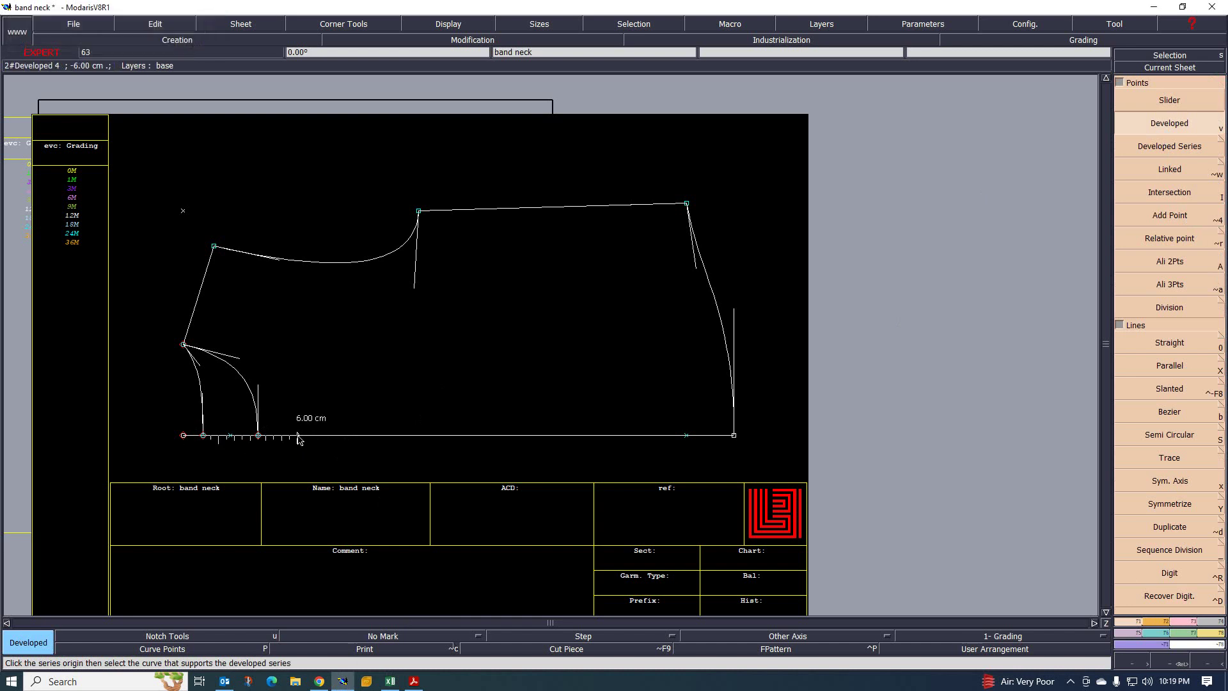
pyautogui.press('i')
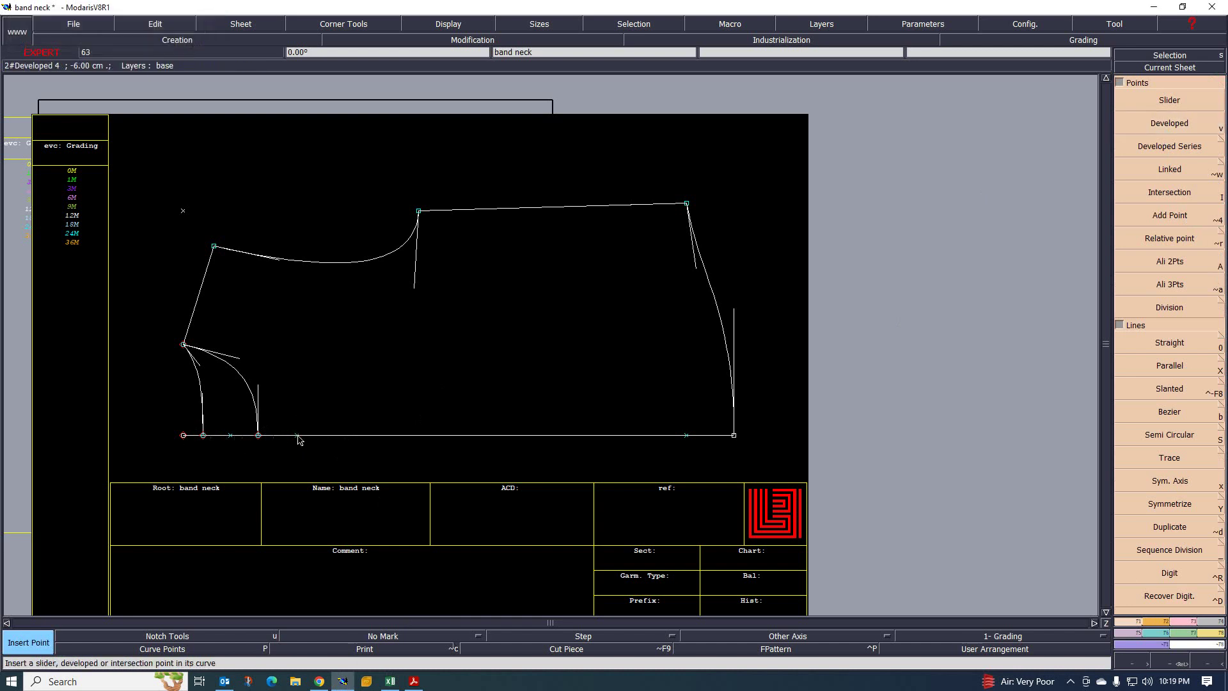
# Draw a straight line from the 6 cm point to beyond the armhole curve and make it exactly vertical with Ali 2Pts
pyautogui.press('0')
pyautogui.click(297, 435)
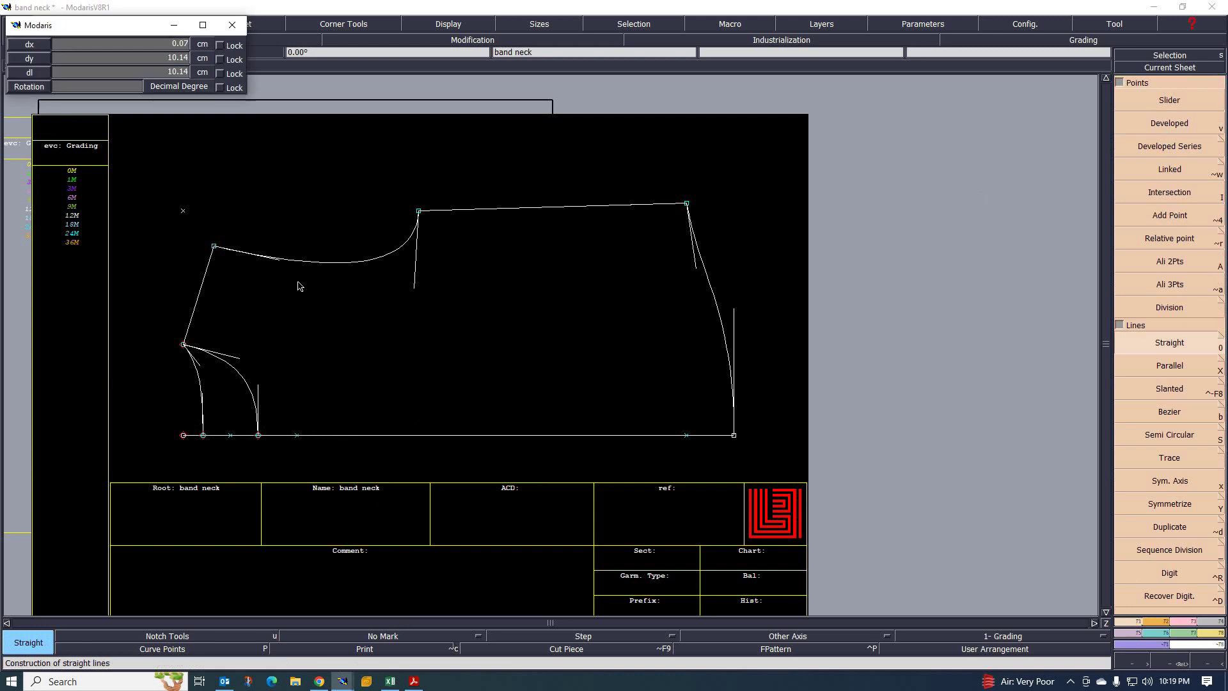
pyautogui.click(295, 232)
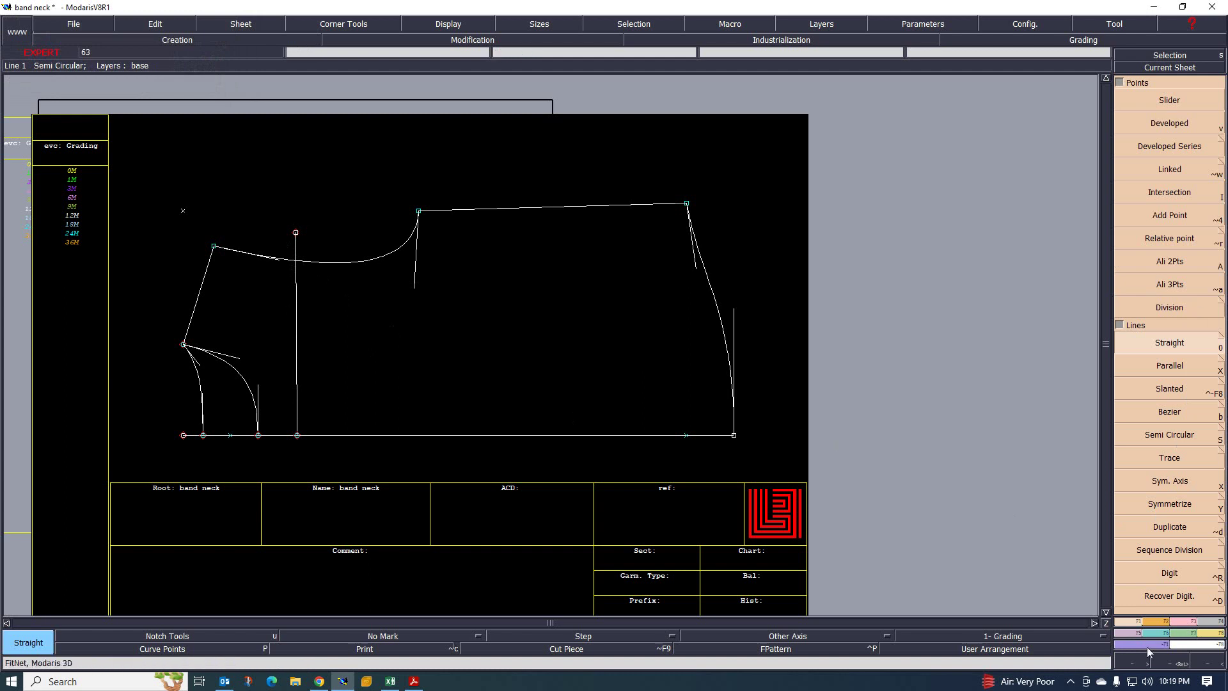
pyautogui.click(1183, 621)
pyautogui.click(1174, 195)
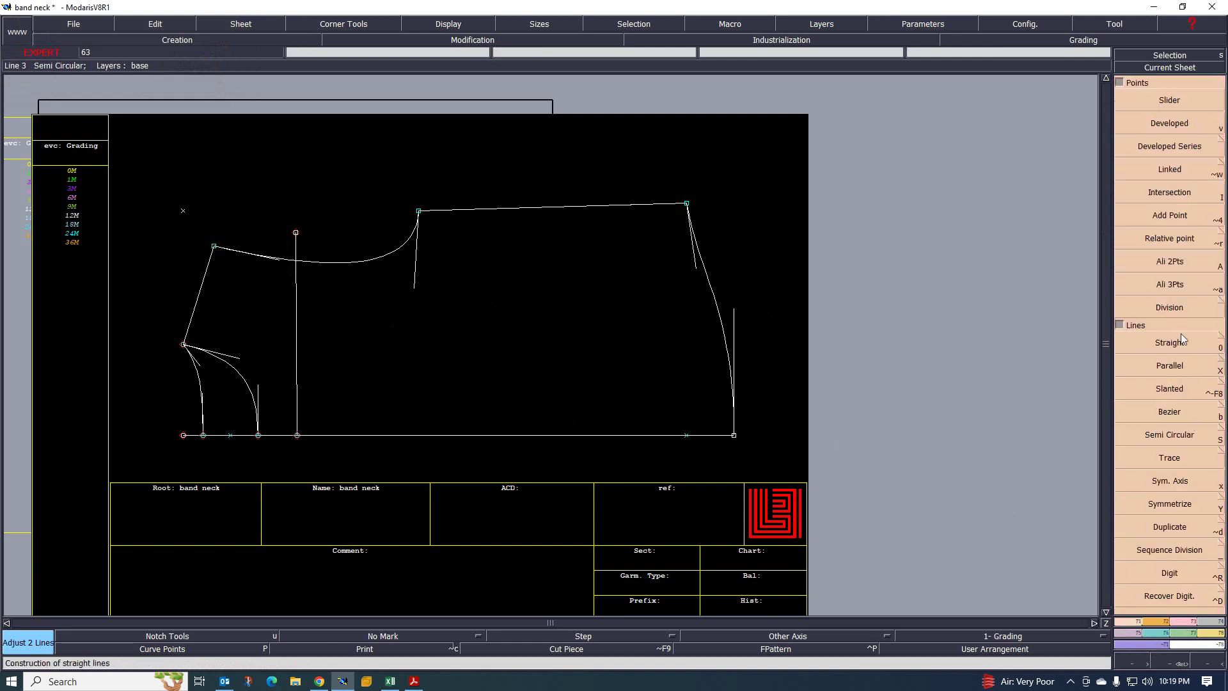
pyautogui.click(1173, 263)
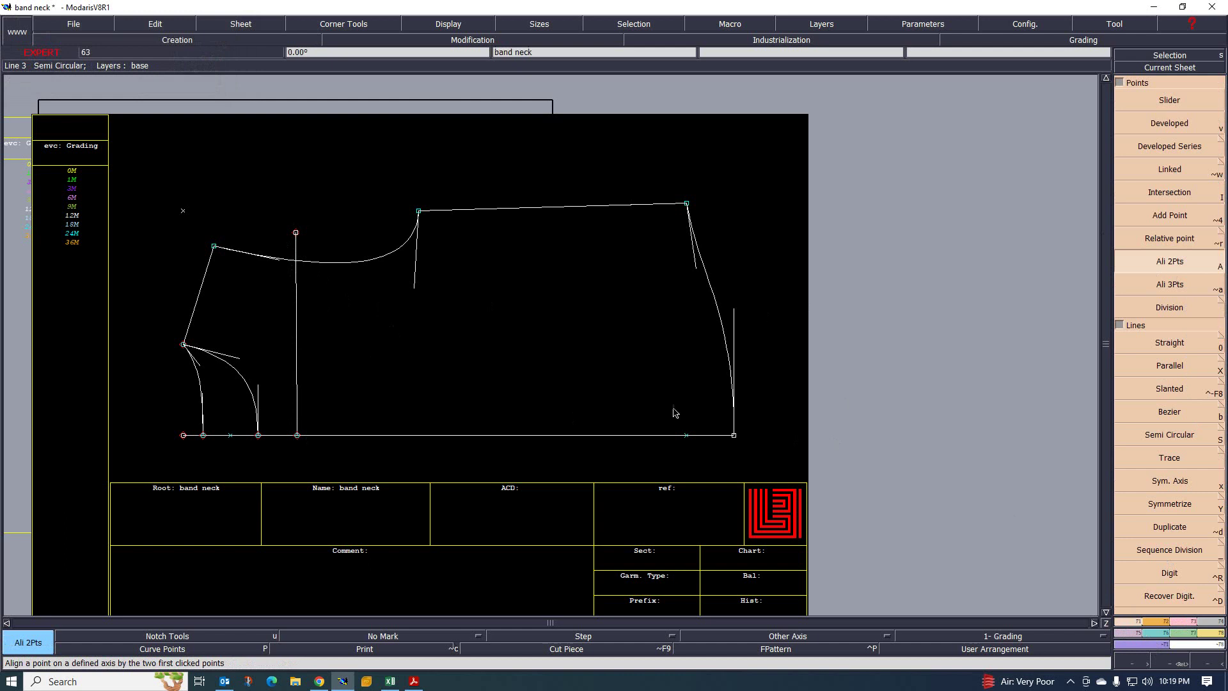
pyautogui.click(297, 435)
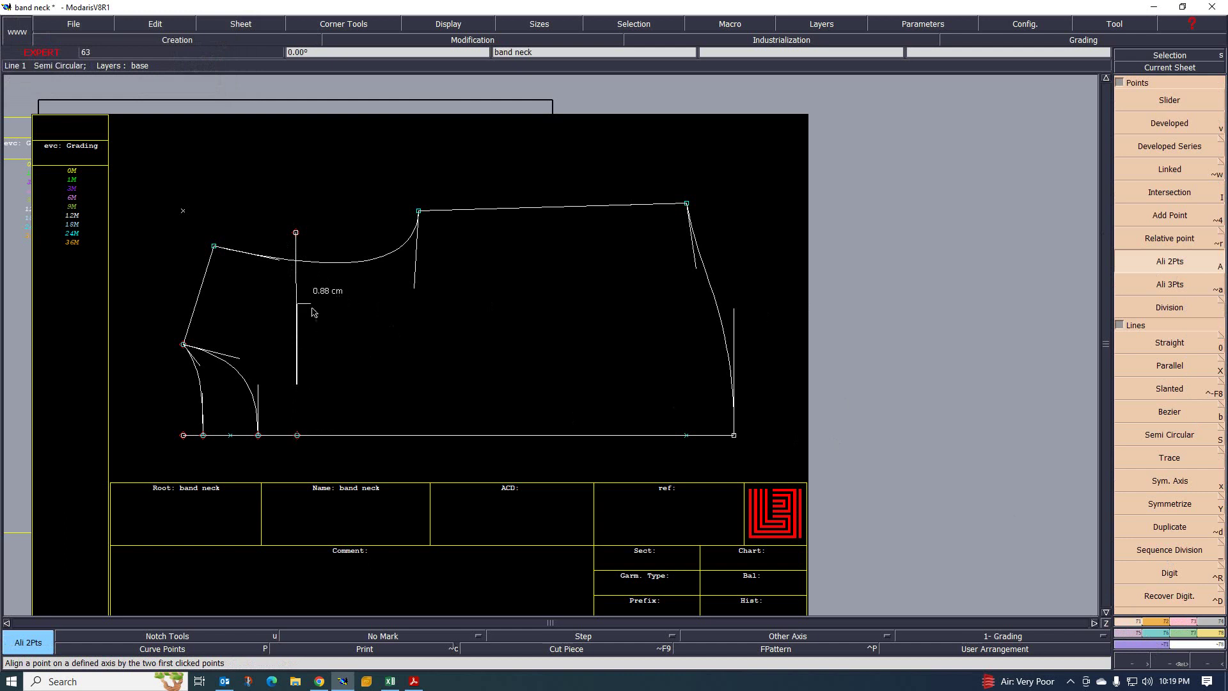
pyautogui.click(296, 232)
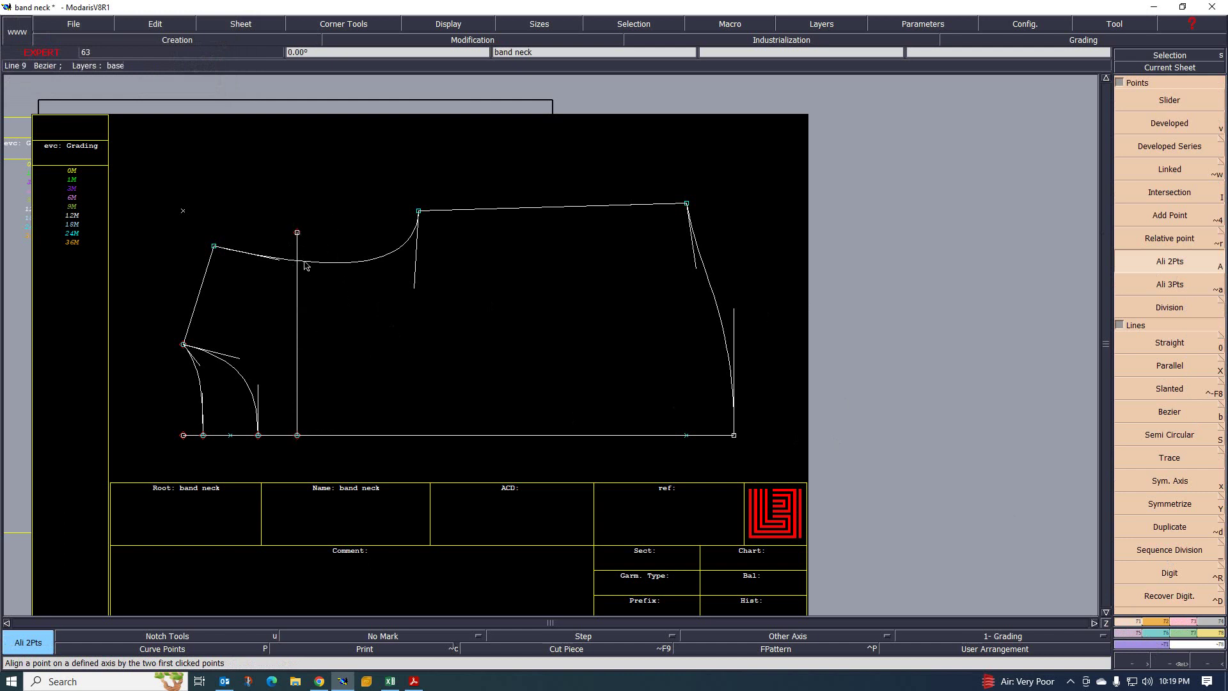
# Trim the vertical yoke line to the armhole curve with Adjust 2 Lines
pyautogui.click(1187, 624)
pyautogui.click(1170, 196)
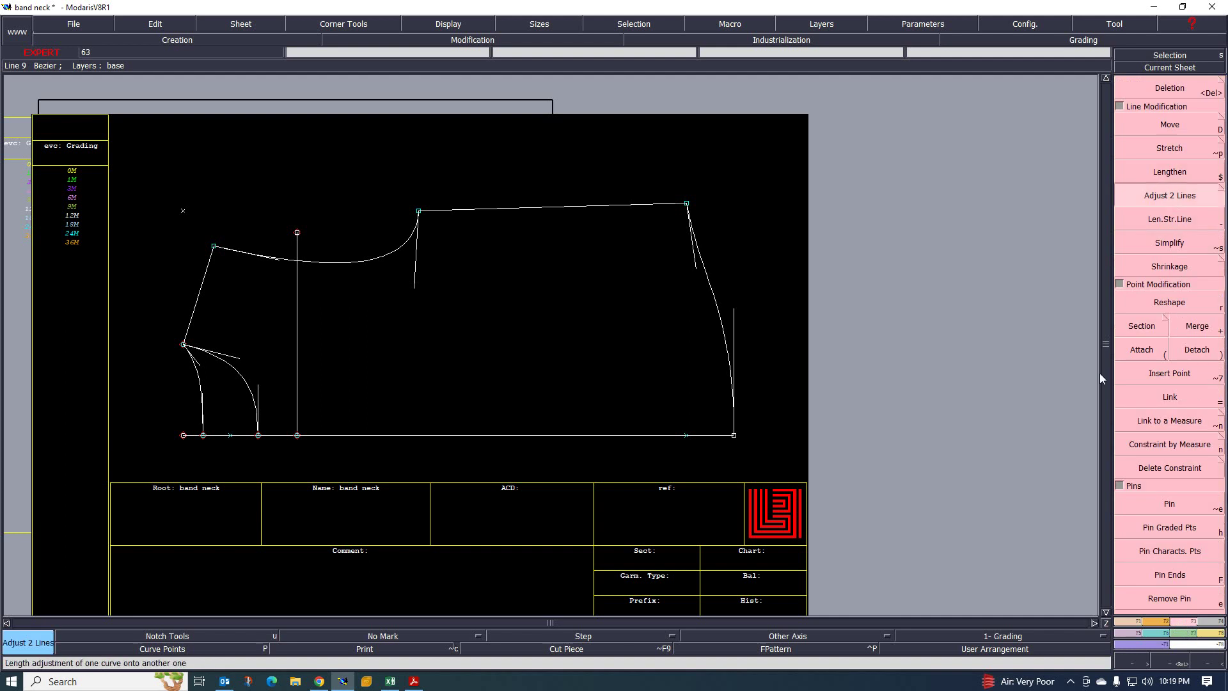
pyautogui.click(297, 282)
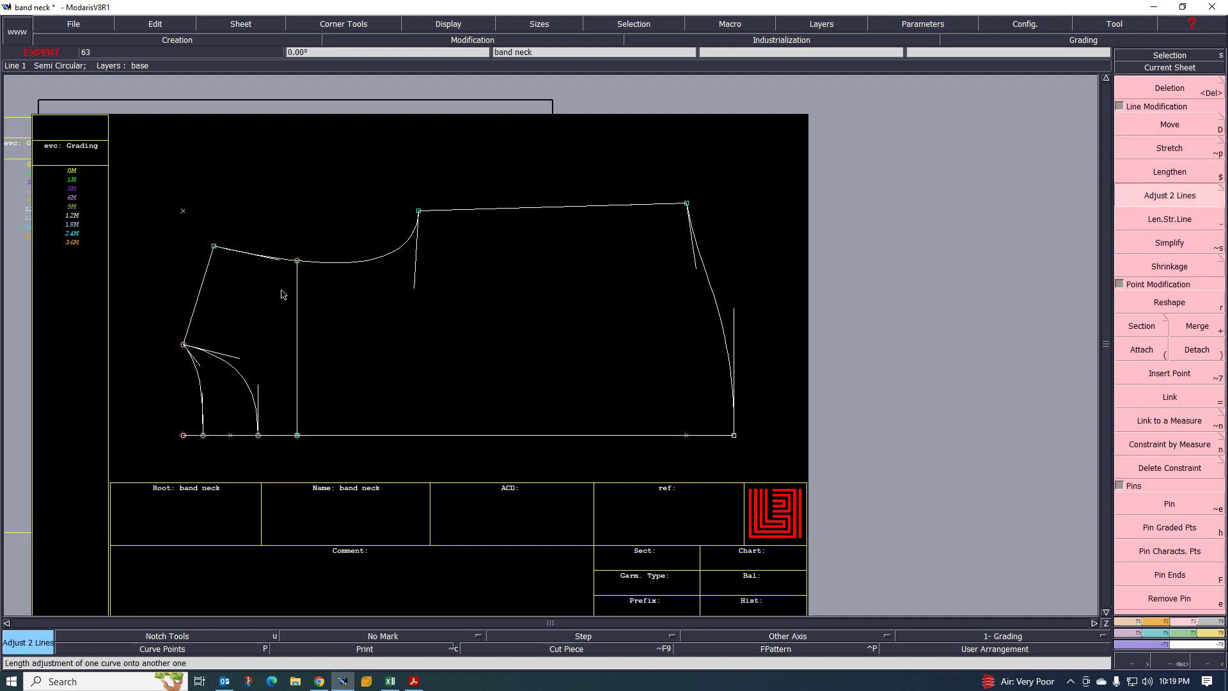
# Delete the stray construction point above the shoulder line
pyautogui.scroll(3, 254, 268)
pyautogui.scroll(-2, 433, 301)
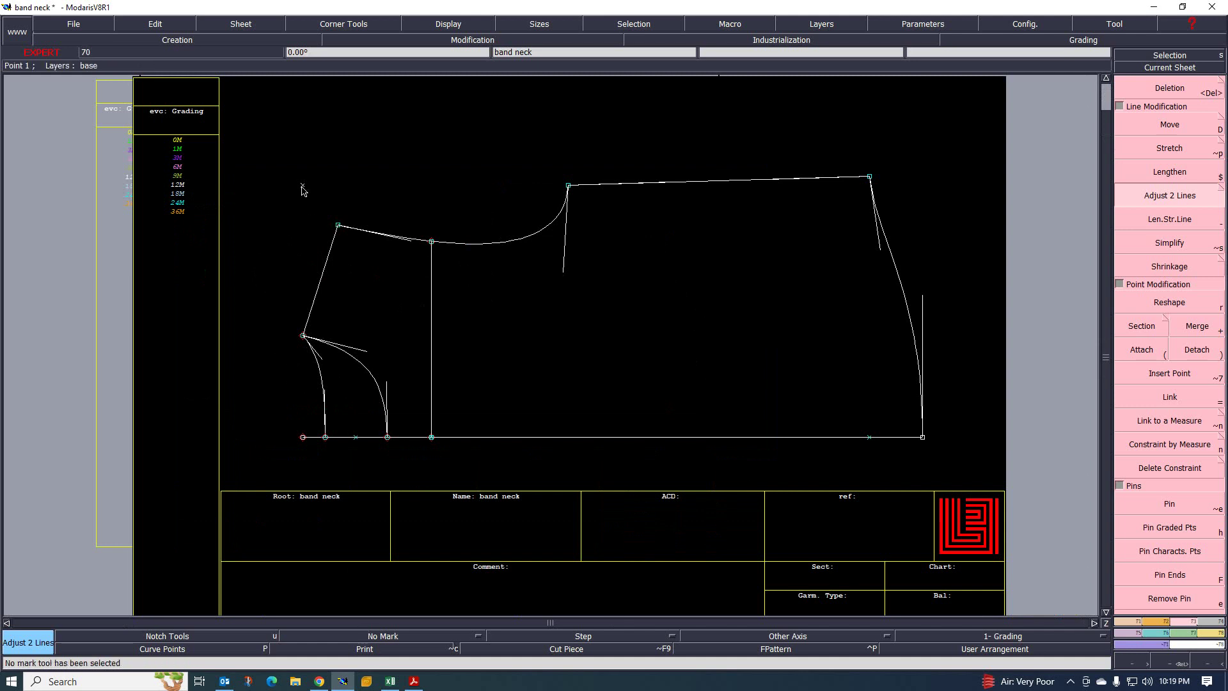
pyautogui.press('Delete')
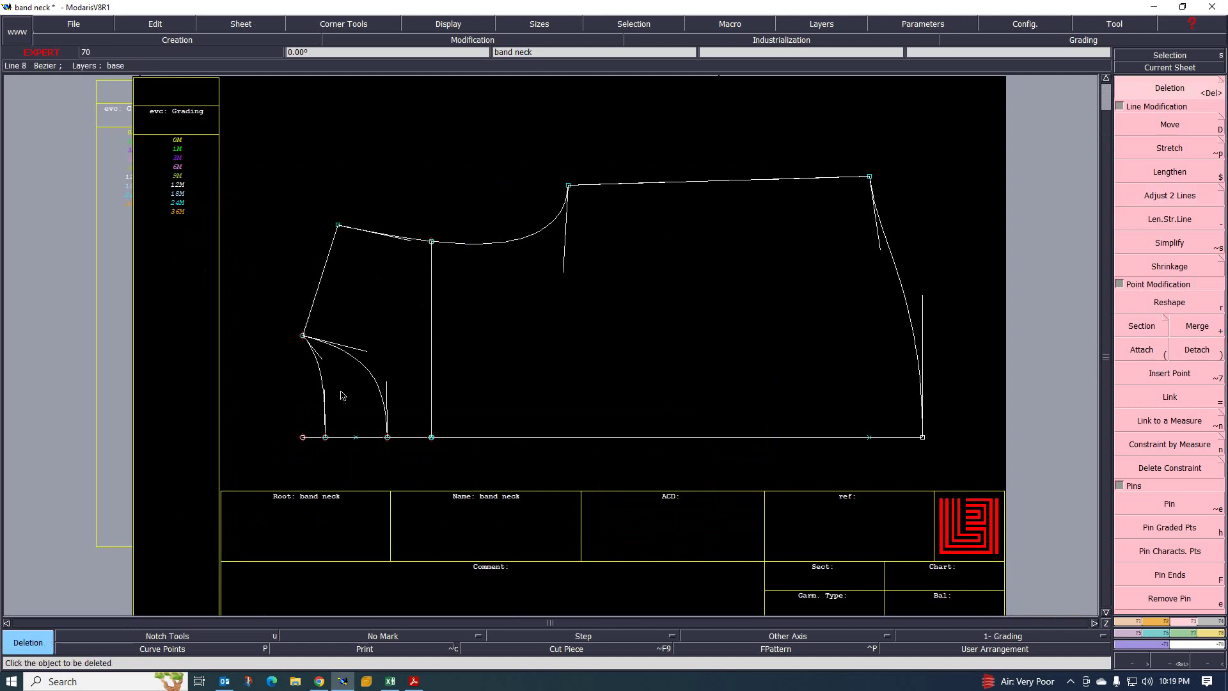
# Switch to Excel and examine the front and back measurement sketches, then check the shoulder yoke details in the PDF tech pack
pyautogui.click(392, 682)
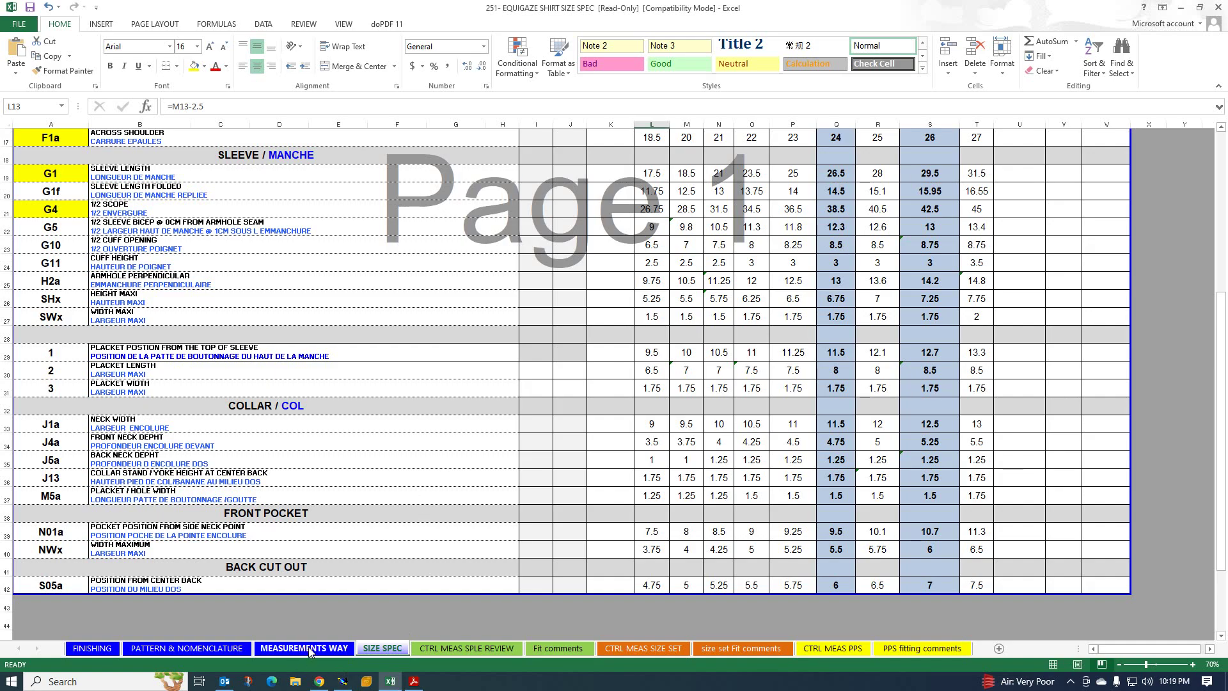
pyautogui.click(309, 649)
pyautogui.scroll(5, 373, 429)
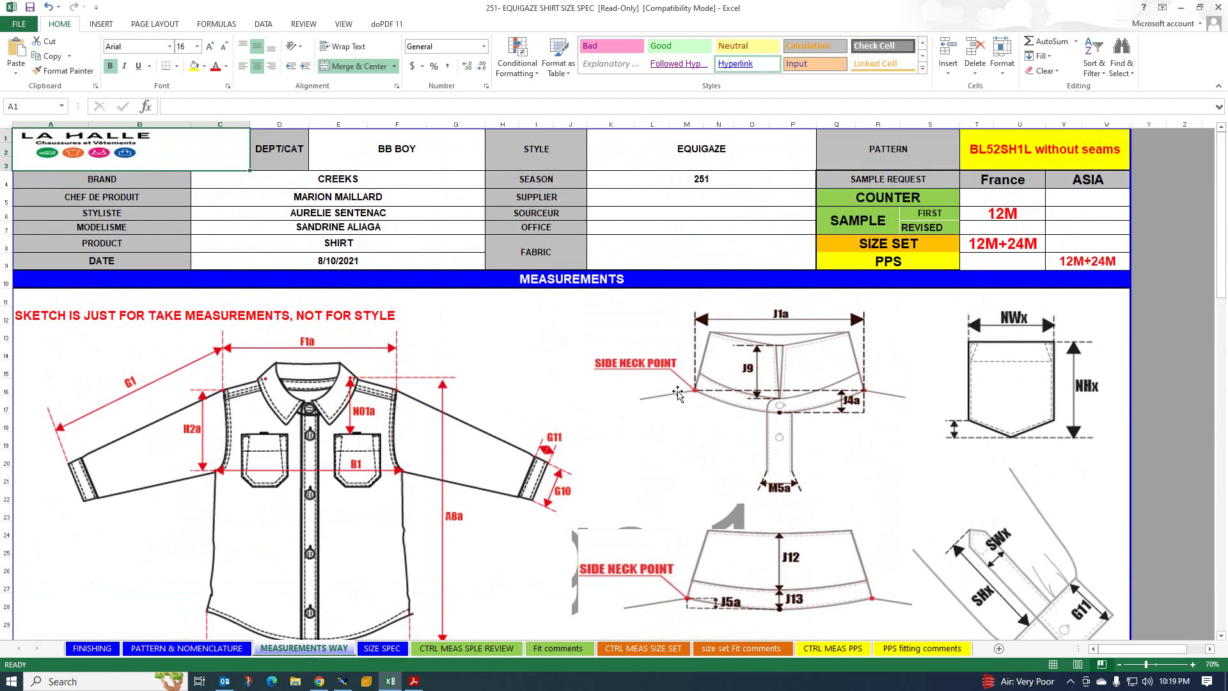
pyautogui.scroll(-3, 678, 394)
pyautogui.scroll(-3, 684, 438)
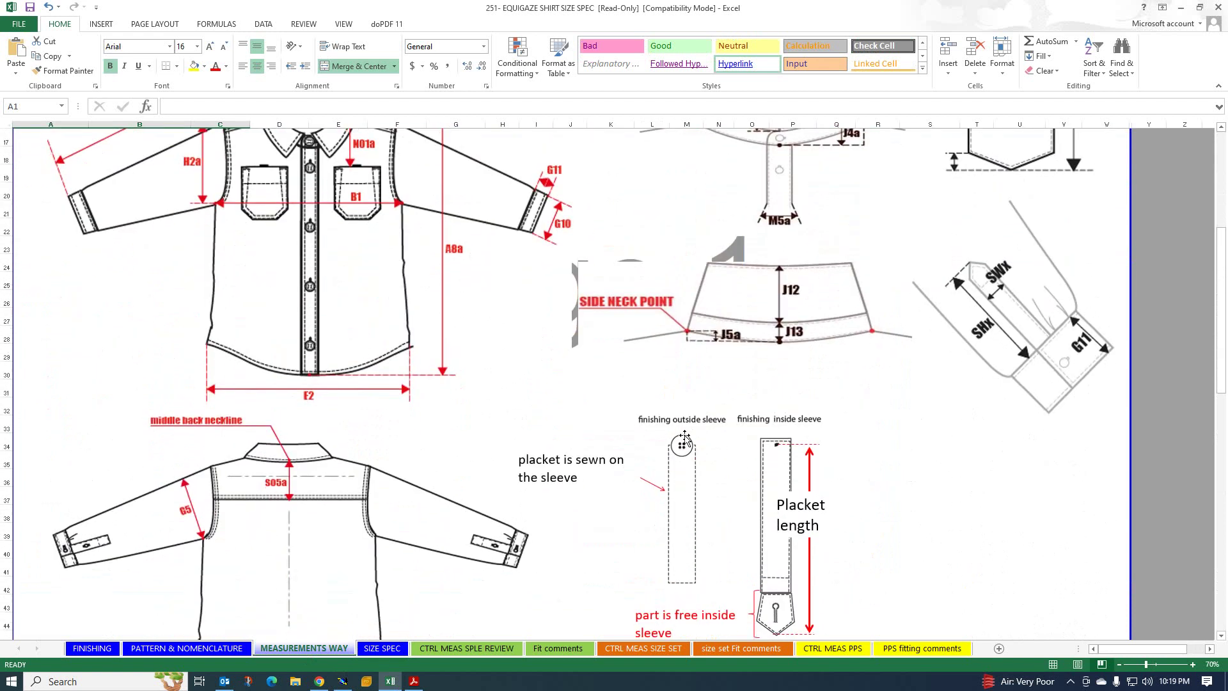
pyautogui.scroll(-1, 614, 442)
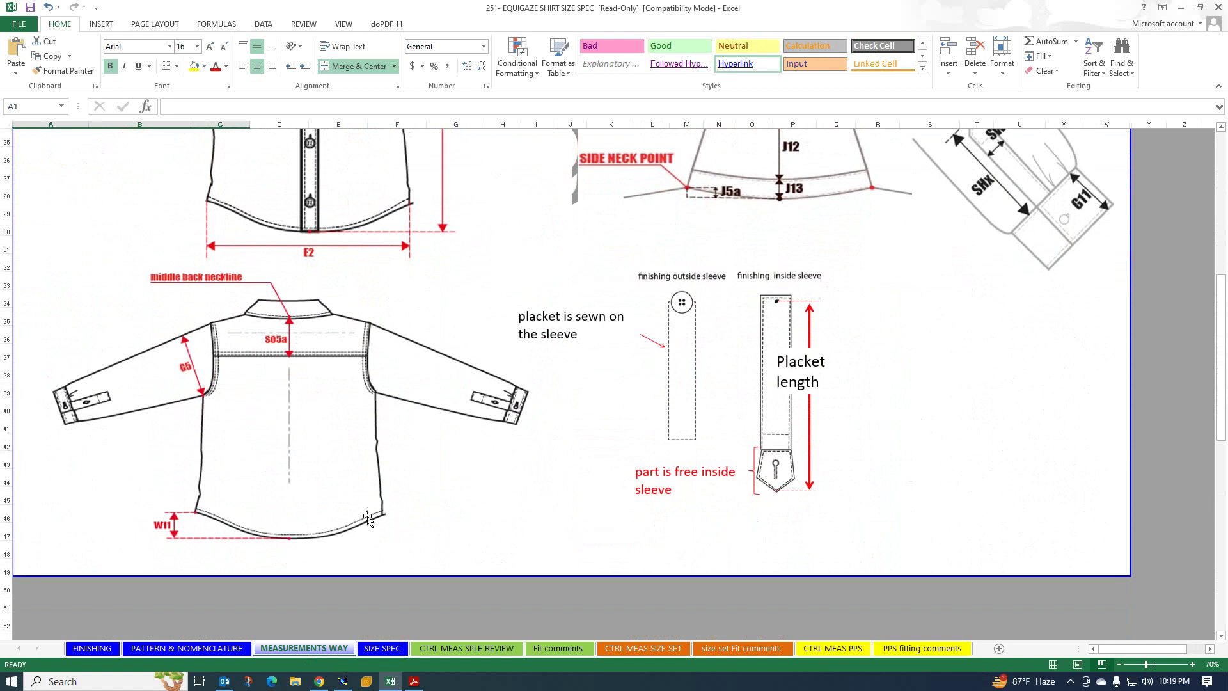
pyautogui.scroll(4, 329, 512)
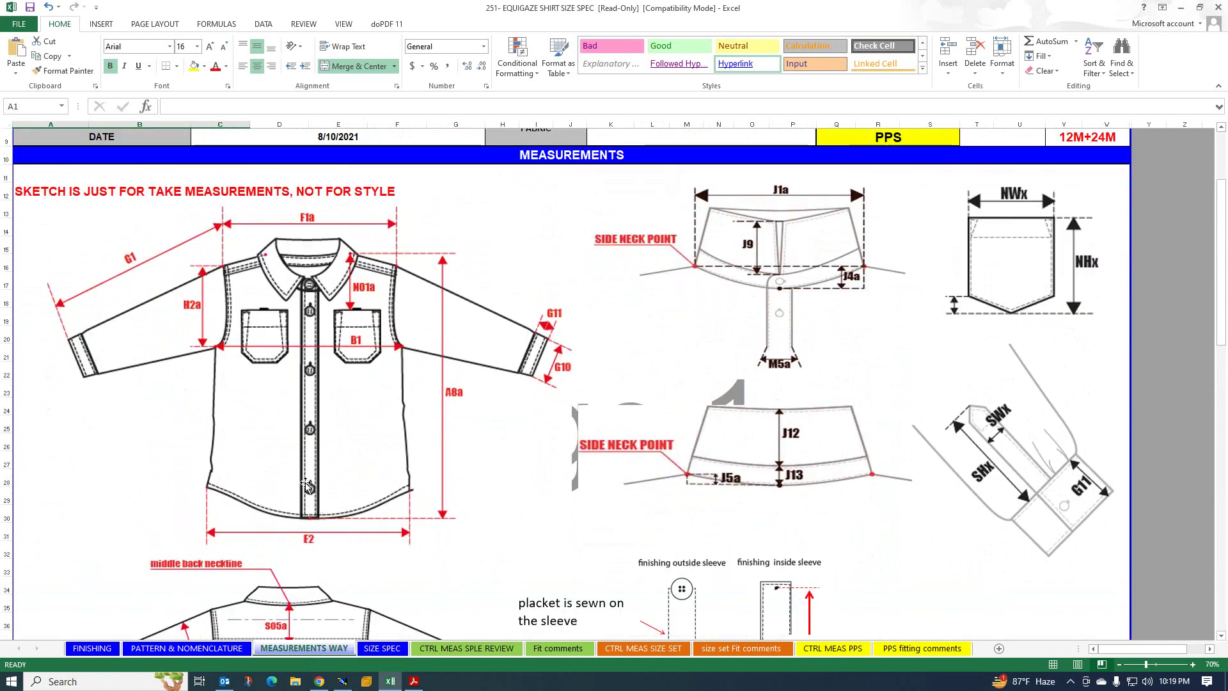
pyautogui.scroll(-5, 345, 448)
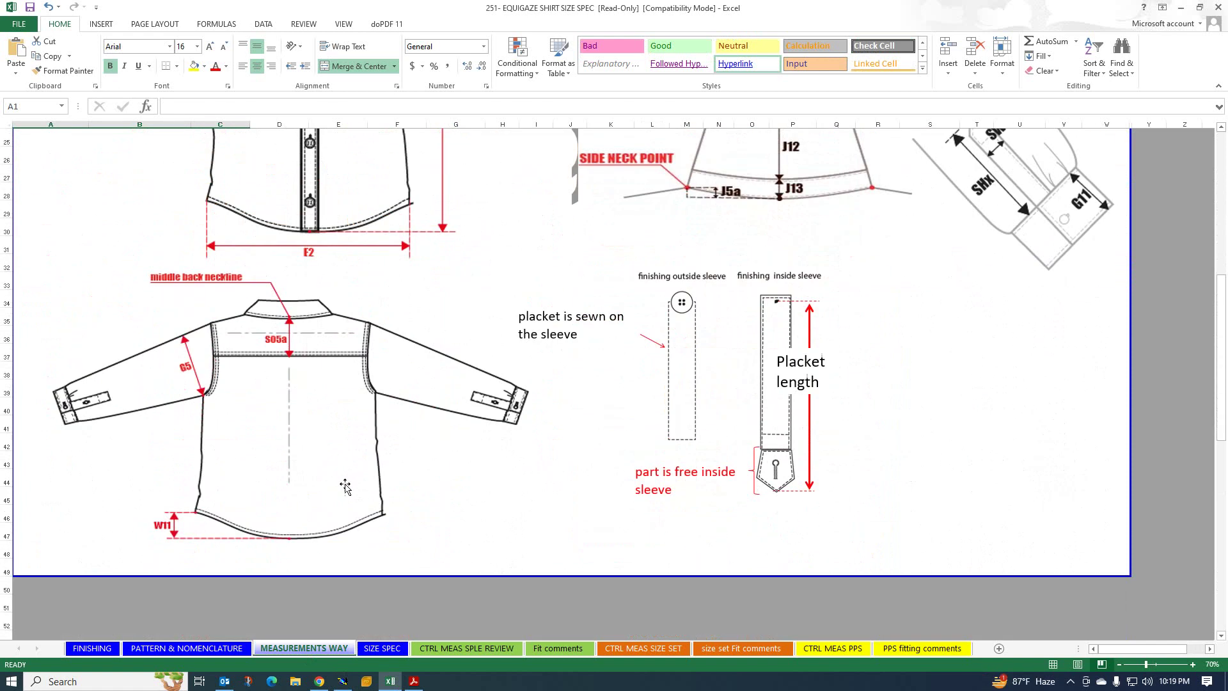
pyautogui.scroll(5, 345, 486)
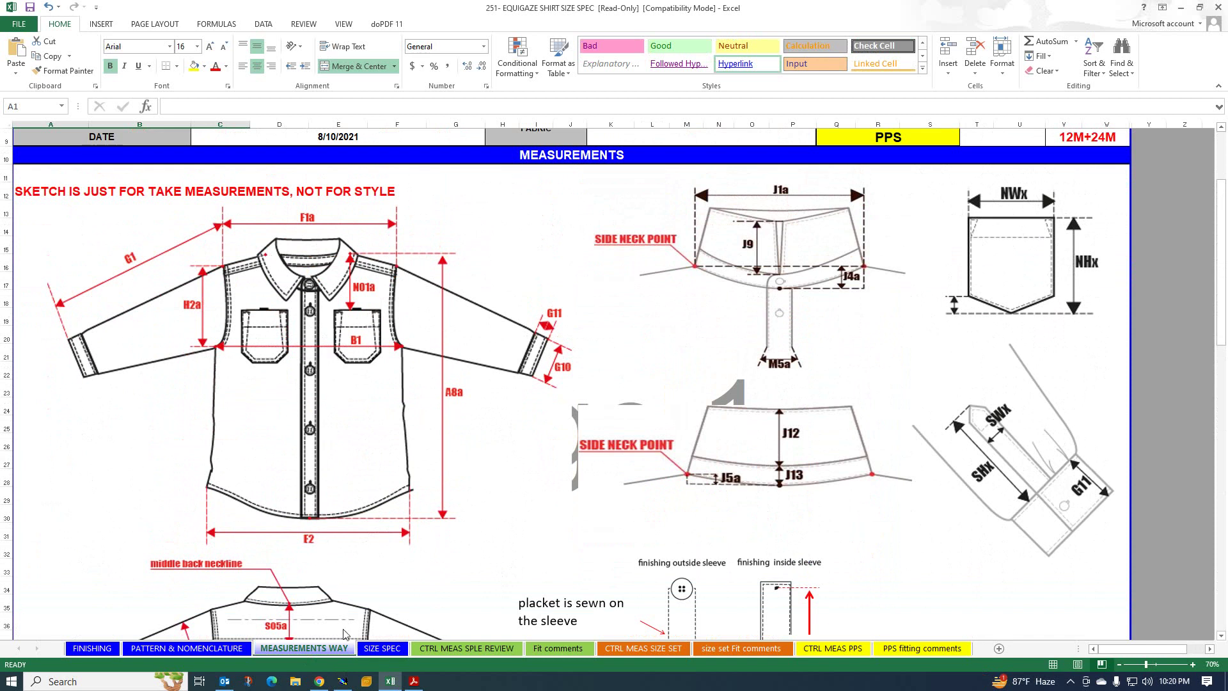
pyautogui.click(414, 681)
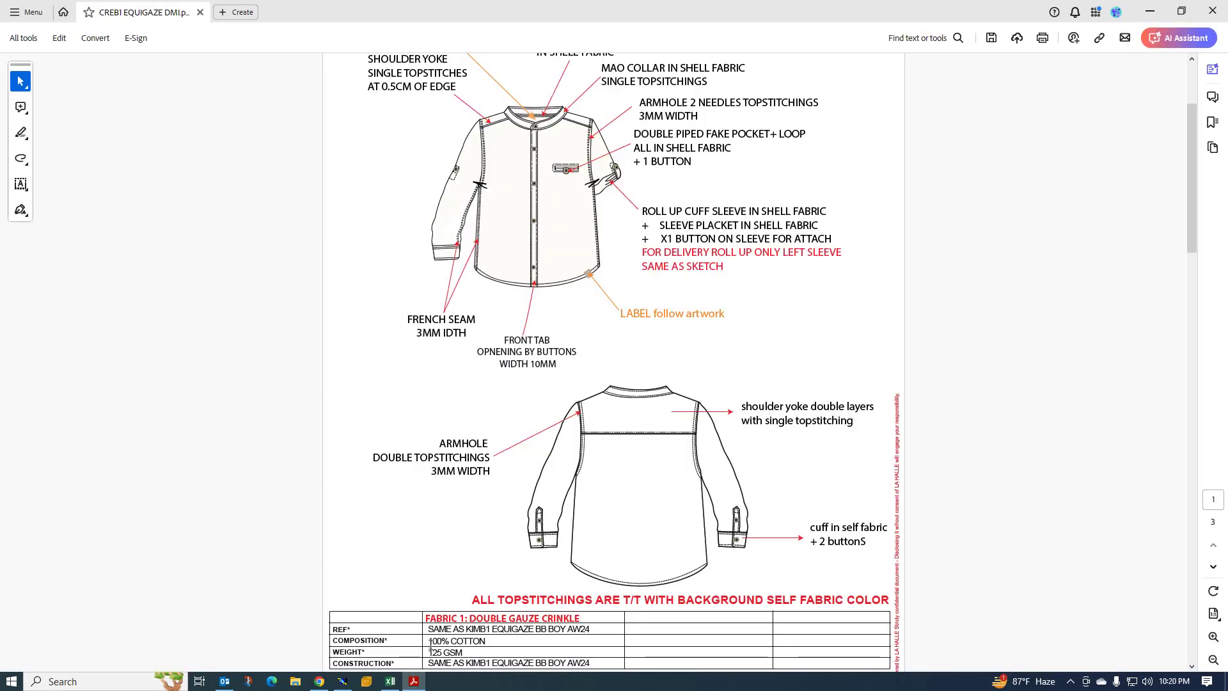
pyautogui.scroll(3, 516, 516)
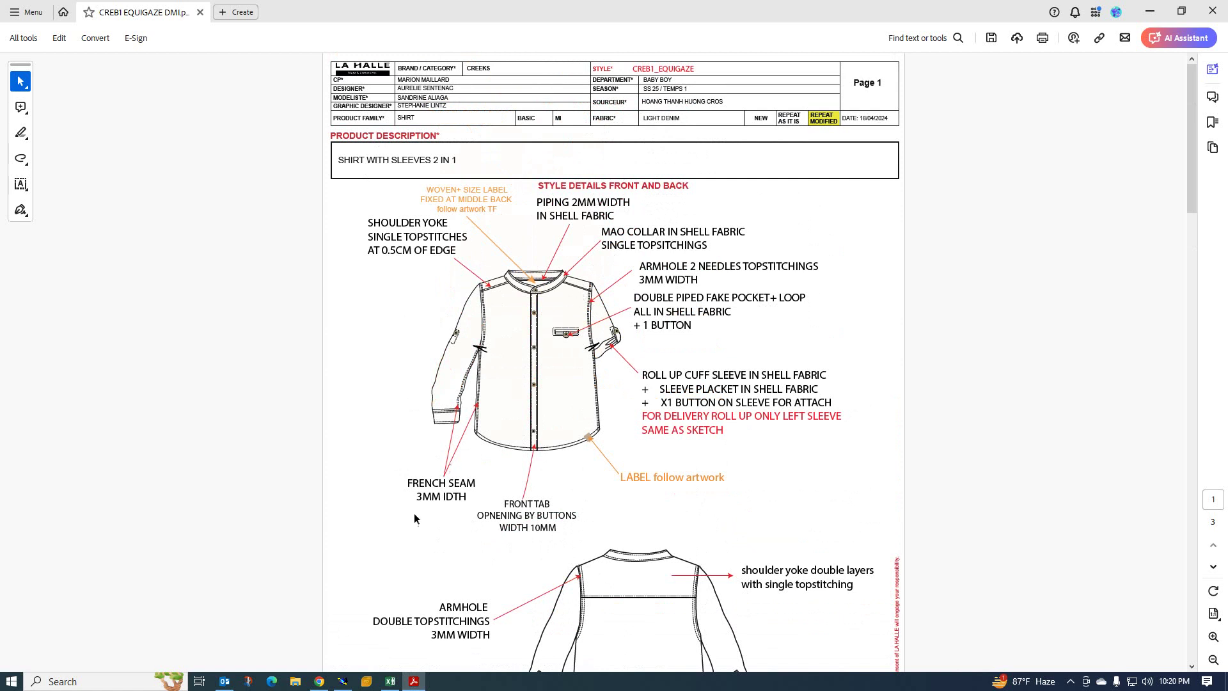
# Return to Modaris and create a parallel of the shoulder line 2 cm away, on the inside of the body
pyautogui.click(345, 685)
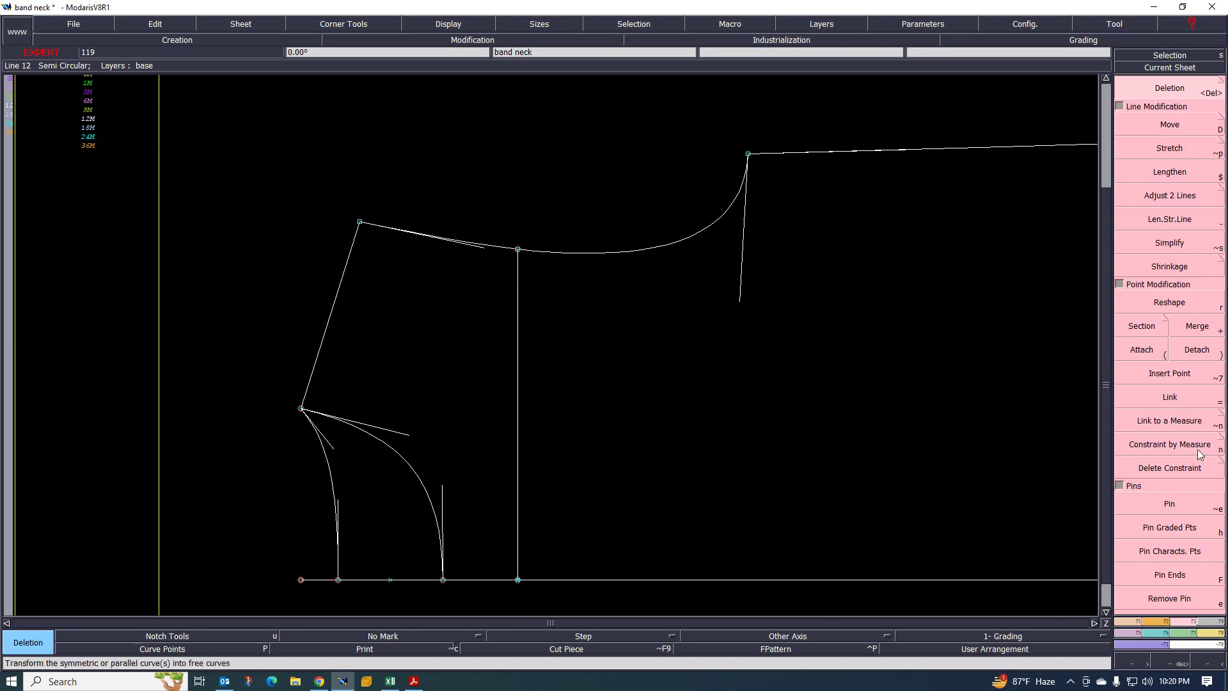
pyautogui.click(1128, 621)
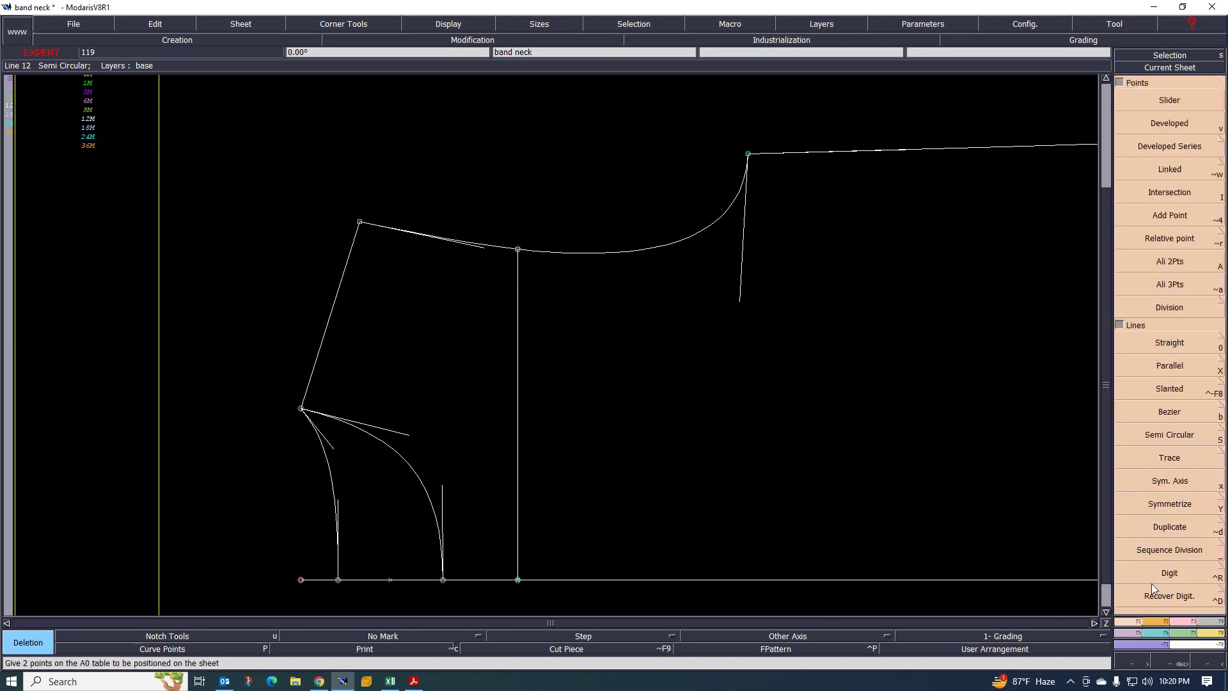
pyautogui.click(1170, 368)
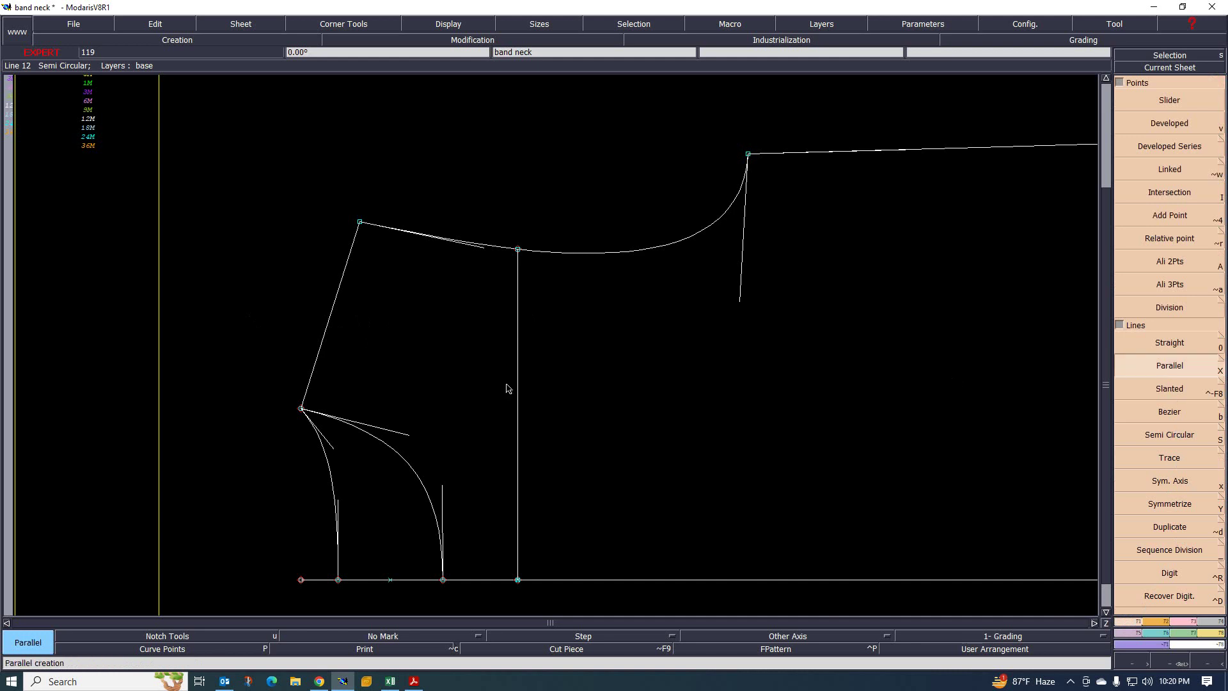
pyautogui.click(334, 307)
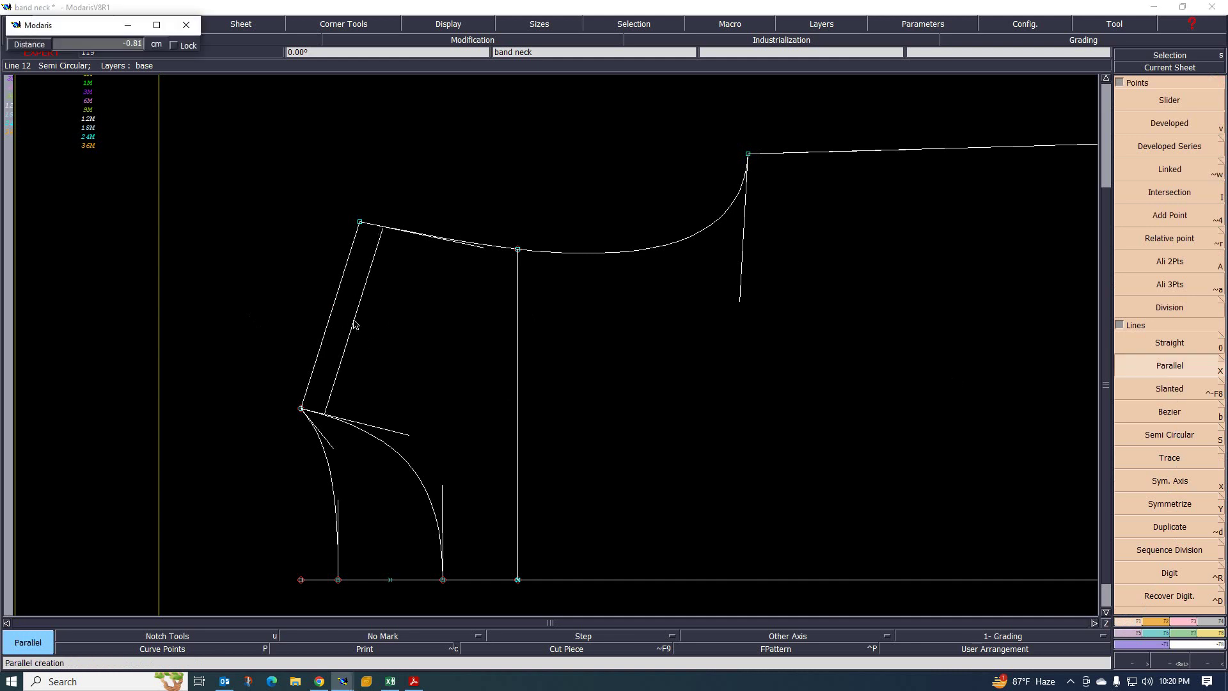
pyautogui.write('2')
pyautogui.press('Return')
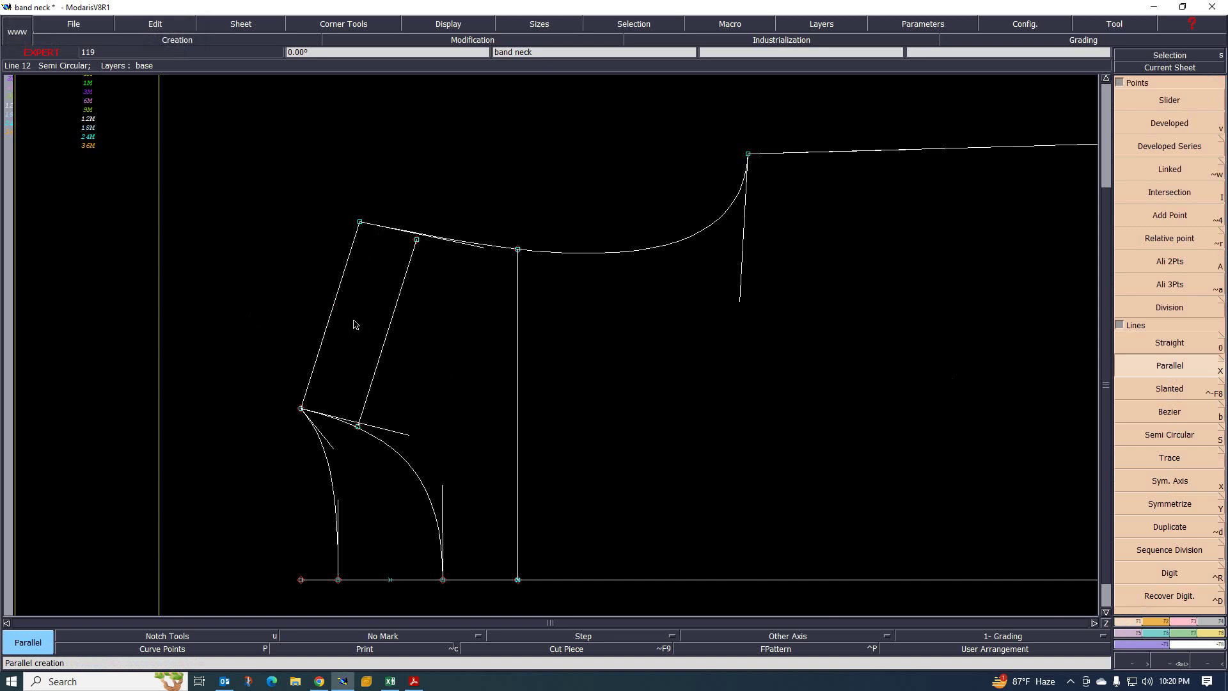
# Create another parallel of the shoulder line 2 cm away on the outside of the body
pyautogui.click(324, 338)
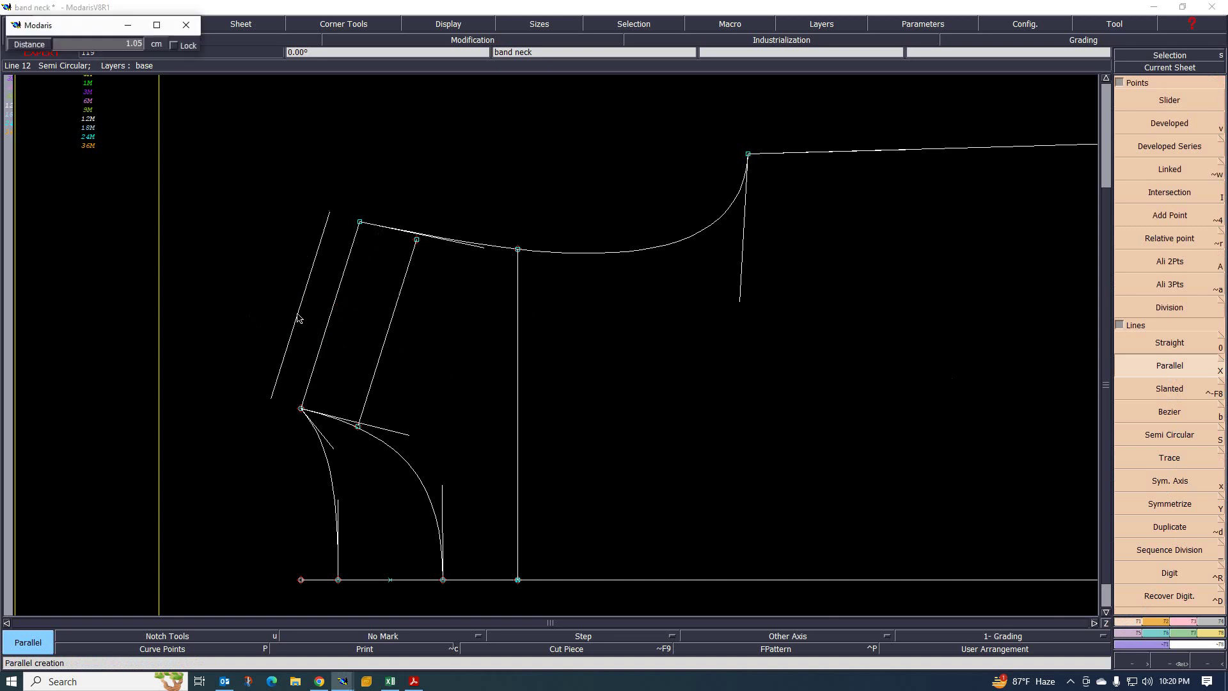
pyautogui.write('-2')
pyautogui.press('Return')
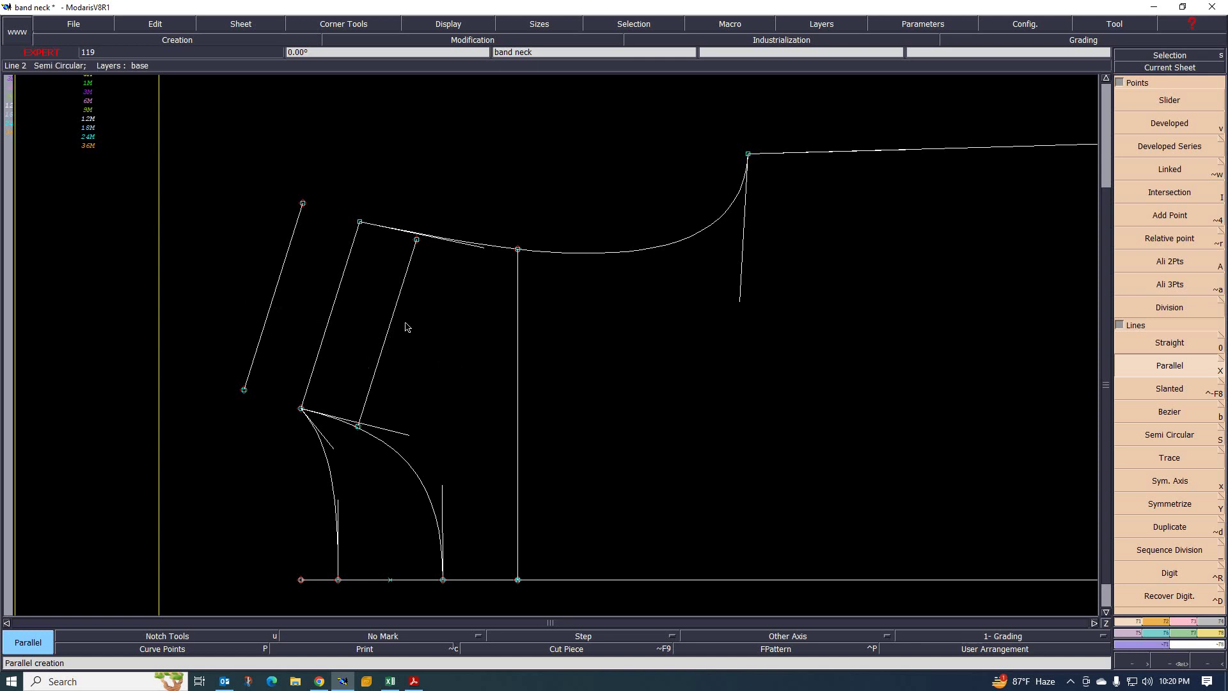
# Switch to Excel and examine the measurement sketches and the size spec sheet for yoke measurements
pyautogui.scroll(1, 405, 328)
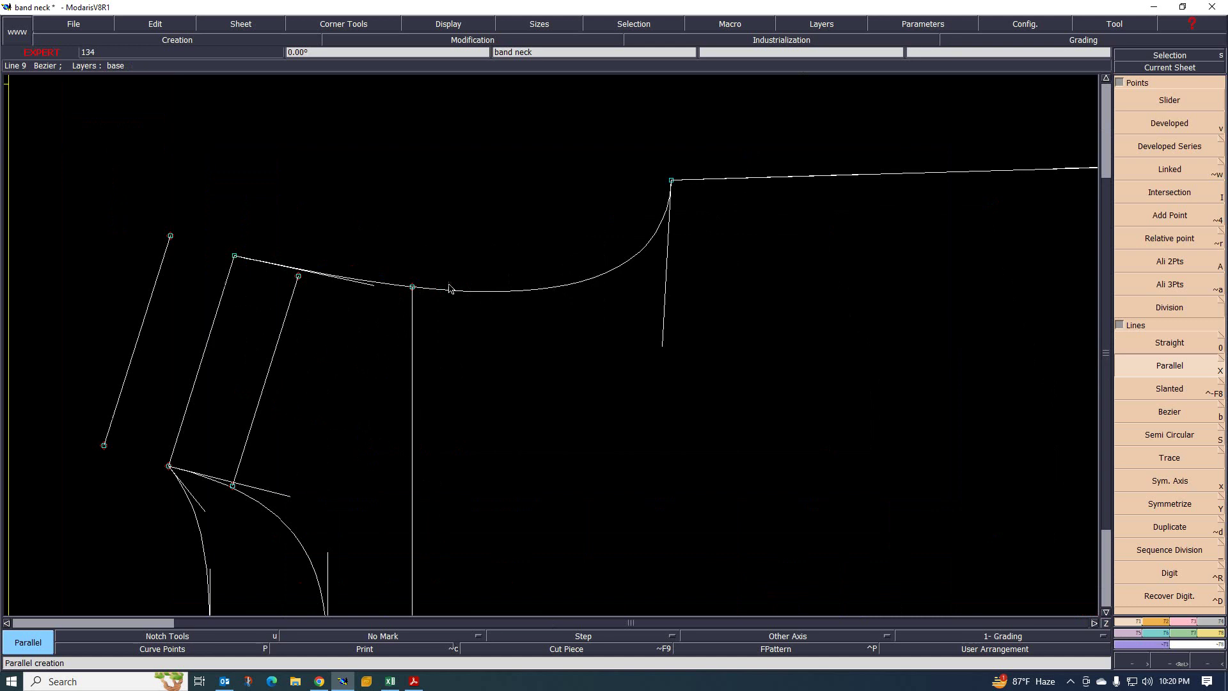
pyautogui.scroll(-1, 450, 288)
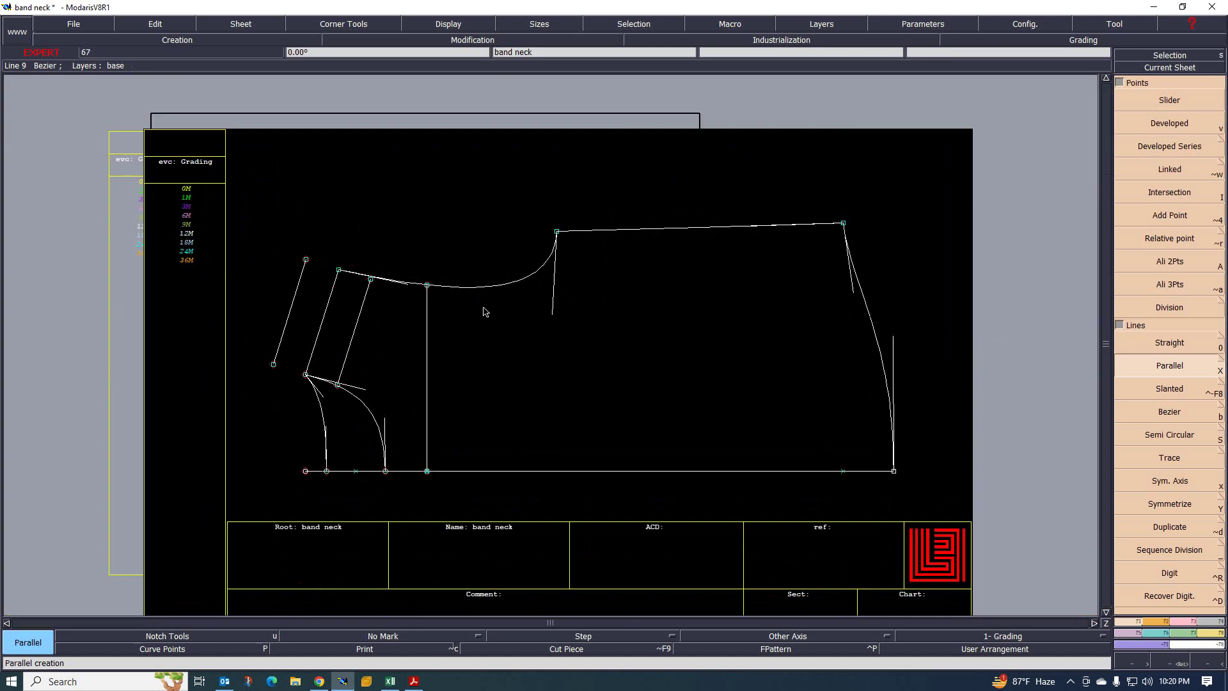
pyautogui.moveTo(414, 684)
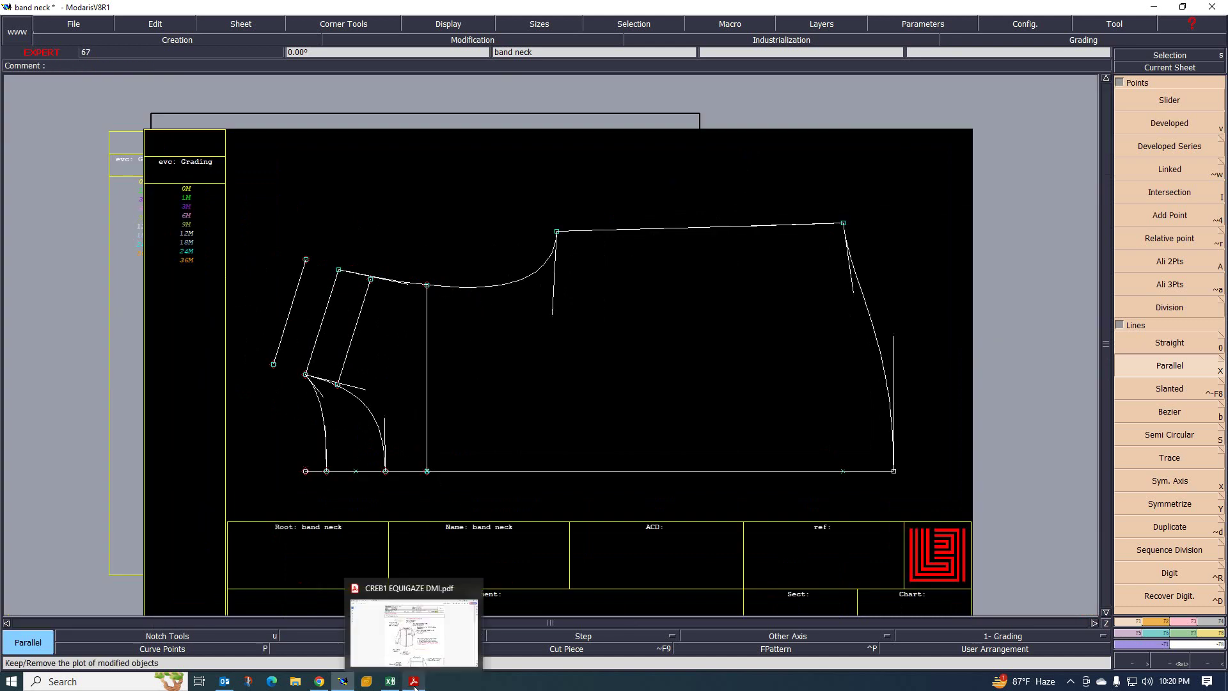
pyautogui.click(390, 681)
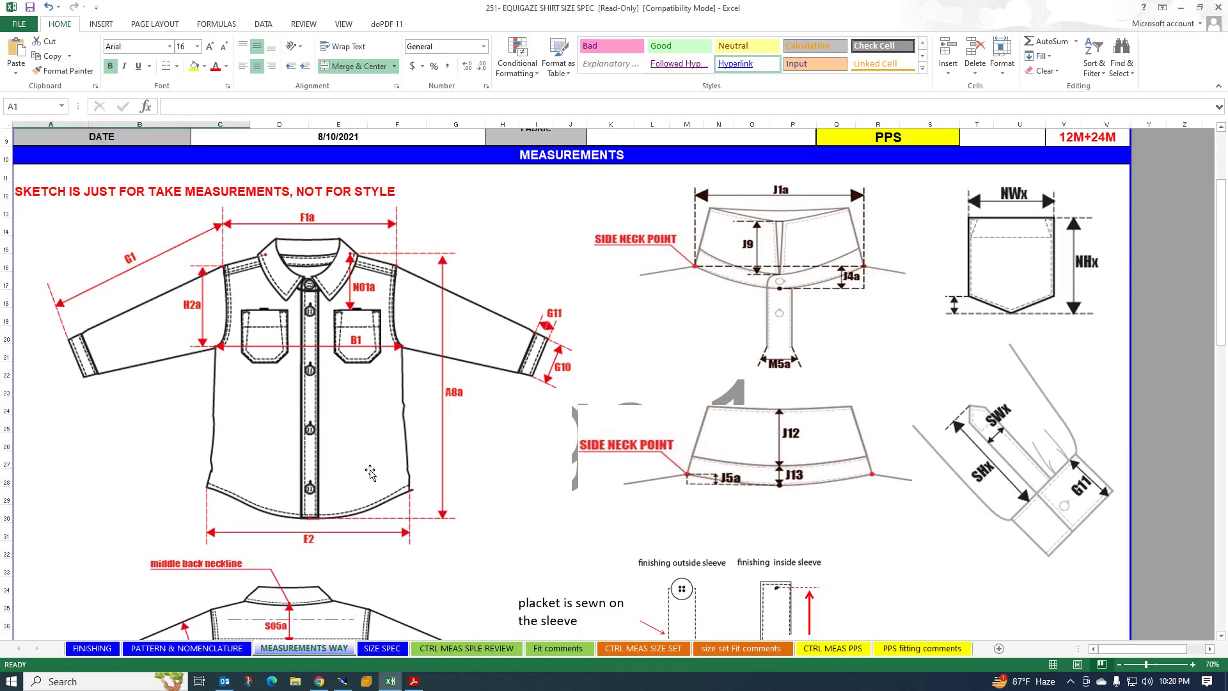
pyautogui.scroll(-5, 593, 439)
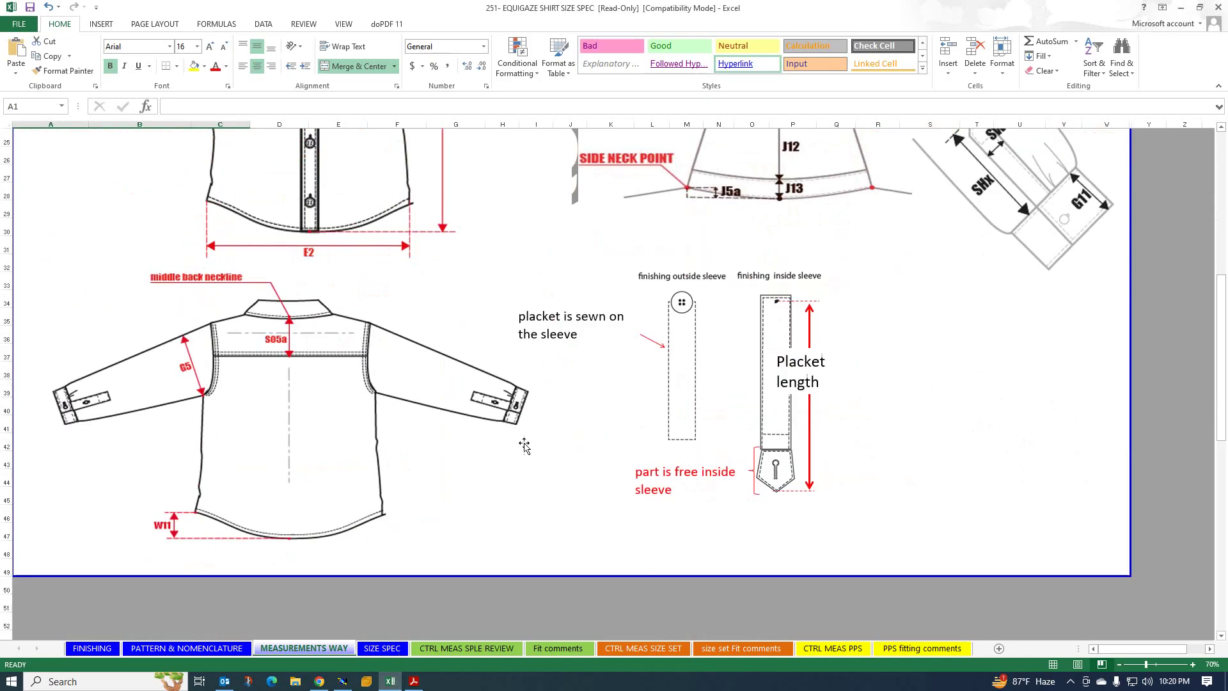
pyautogui.scroll(-5, 439, 481)
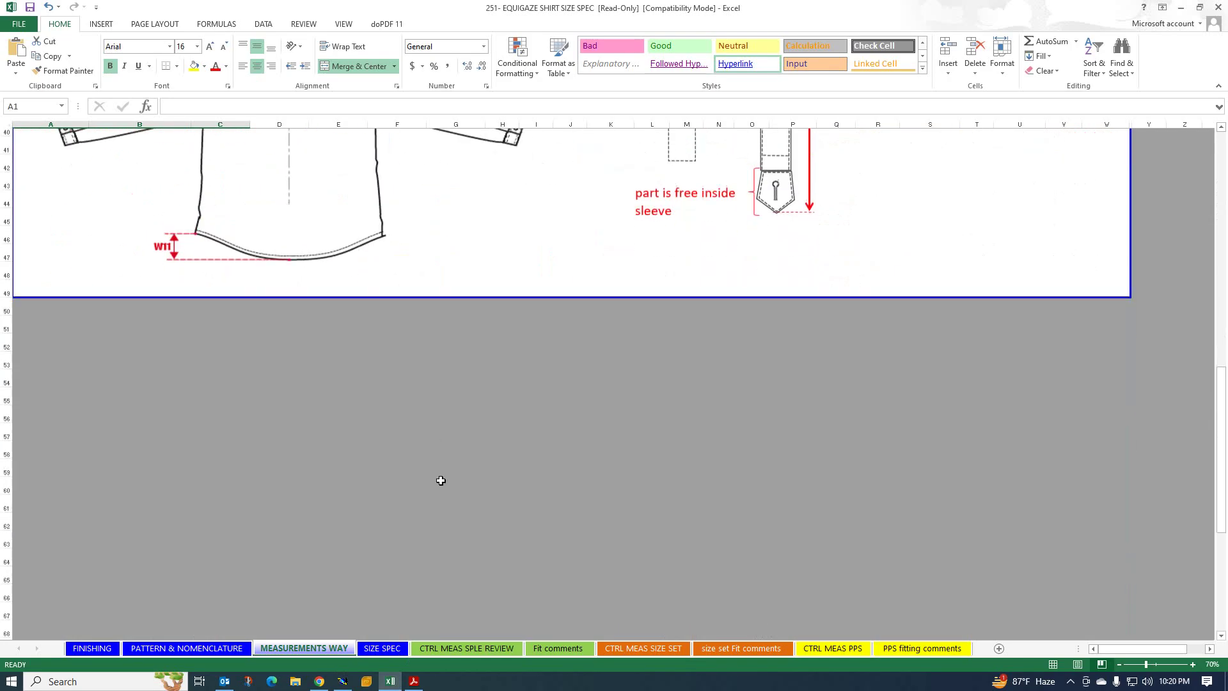
pyautogui.scroll(8, 444, 479)
pyautogui.scroll(5, 444, 479)
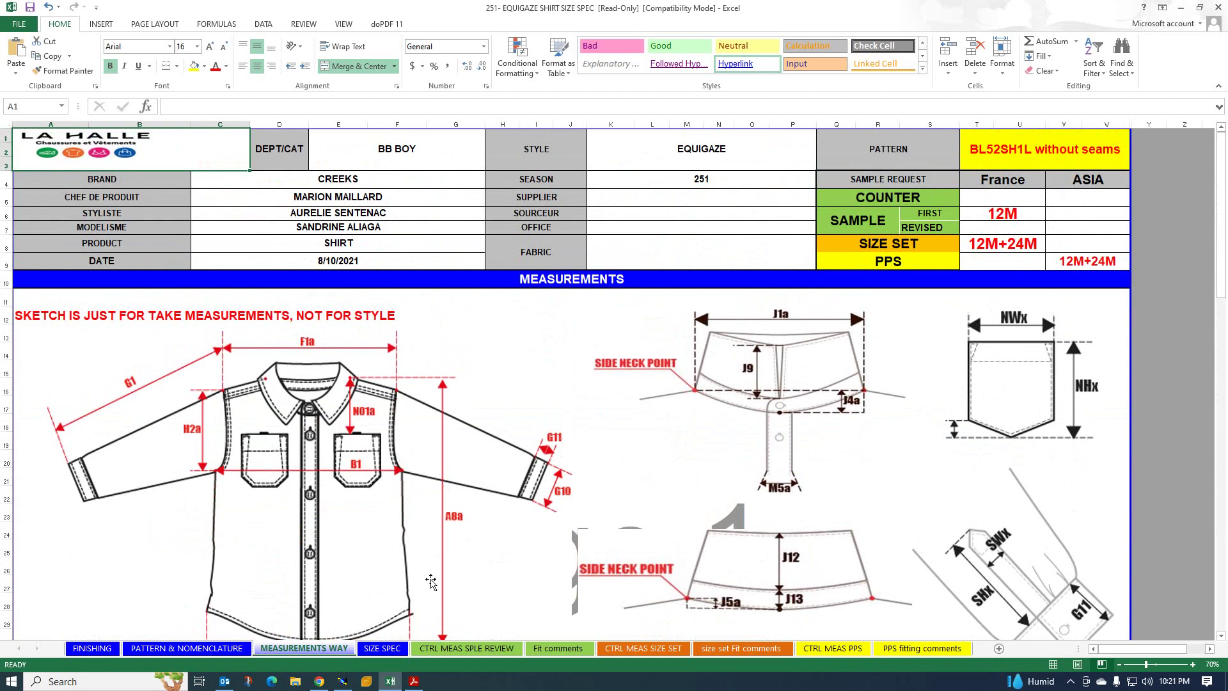
pyautogui.click(381, 648)
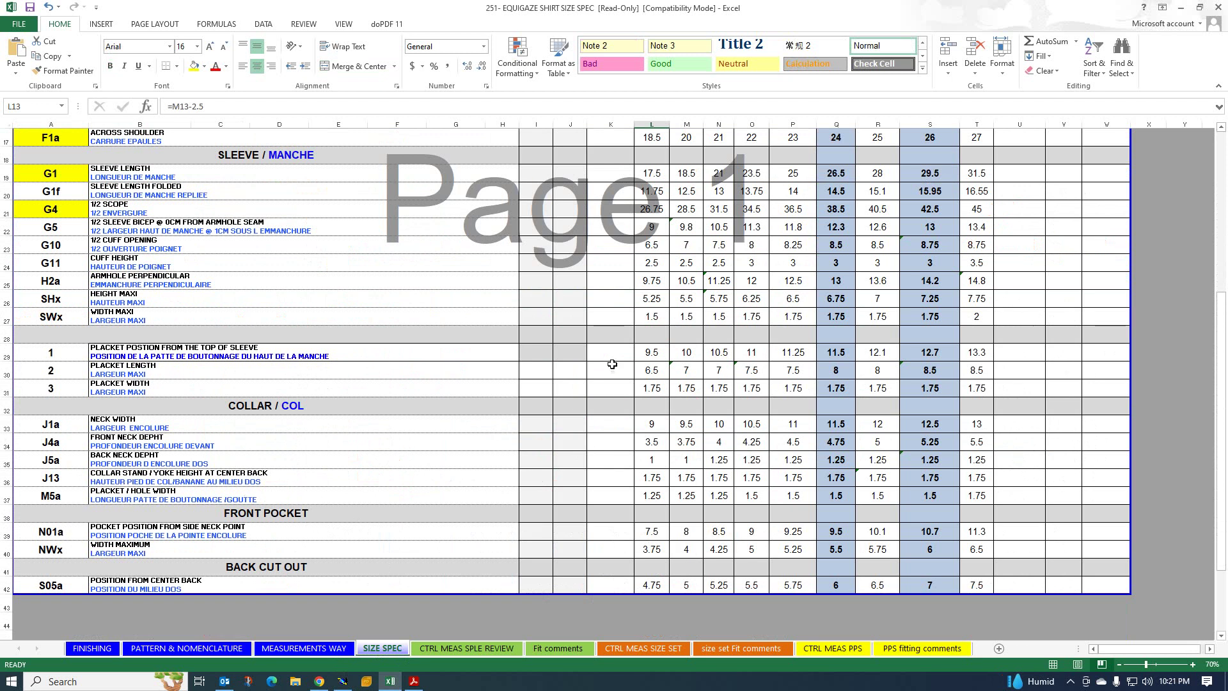
# Return to Modaris and create a symmetry axis along the shoulder line, starting at the side neck point
pyautogui.click(342, 683)
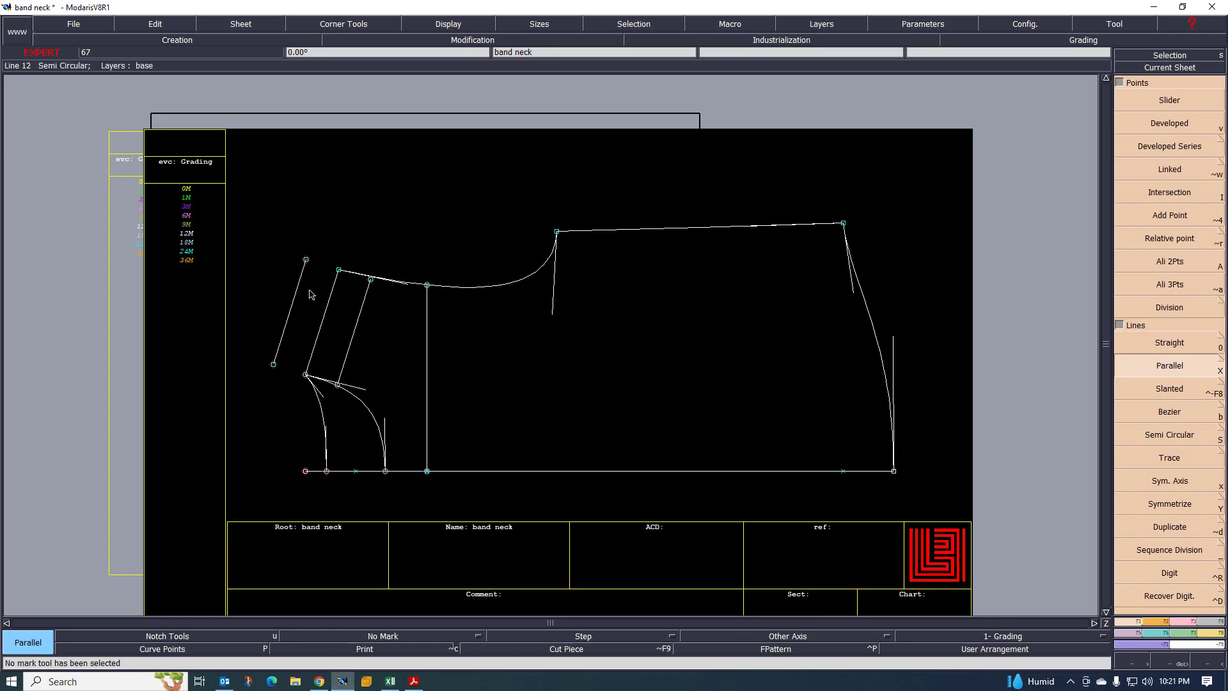
pyautogui.scroll(4, 307, 329)
pyautogui.scroll(-2, 323, 351)
pyautogui.scroll(1, 376, 405)
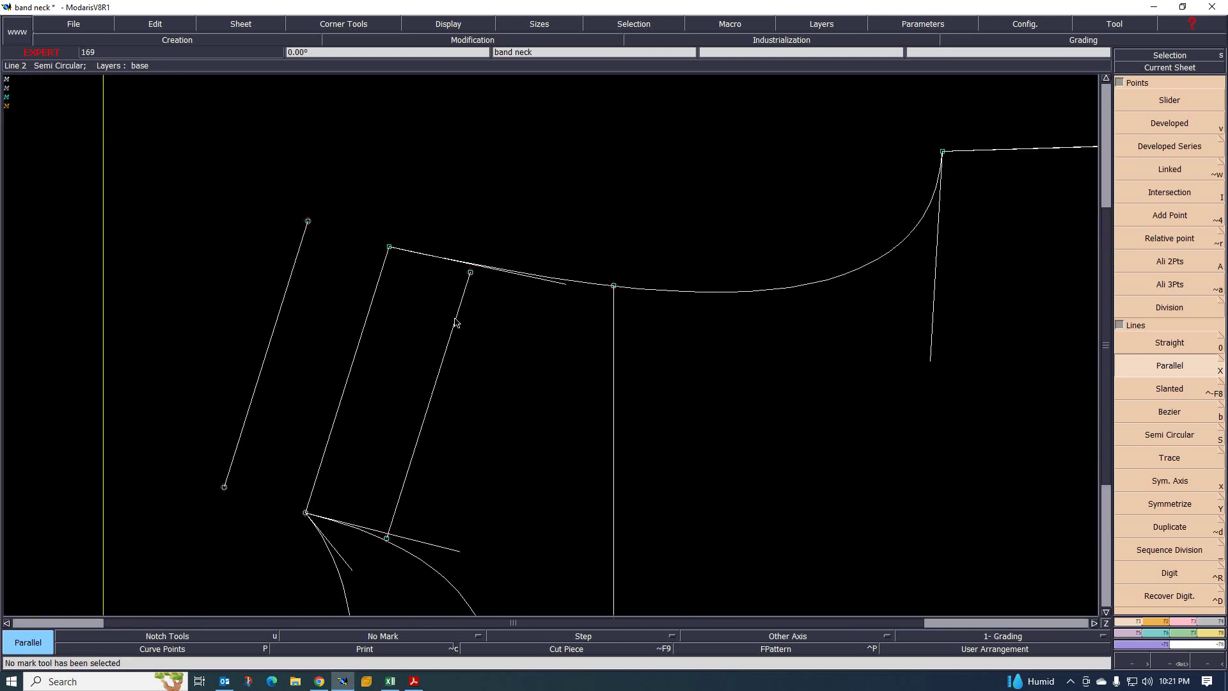
pyautogui.scroll(-2, 365, 406)
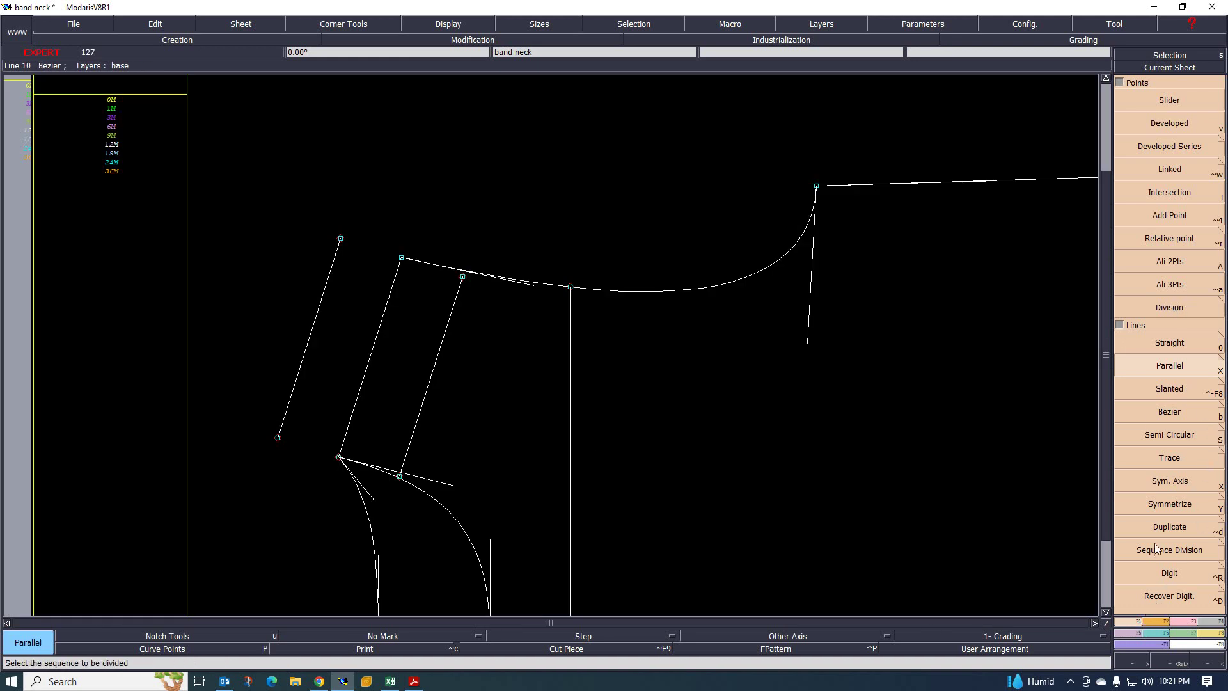
pyautogui.click(1173, 484)
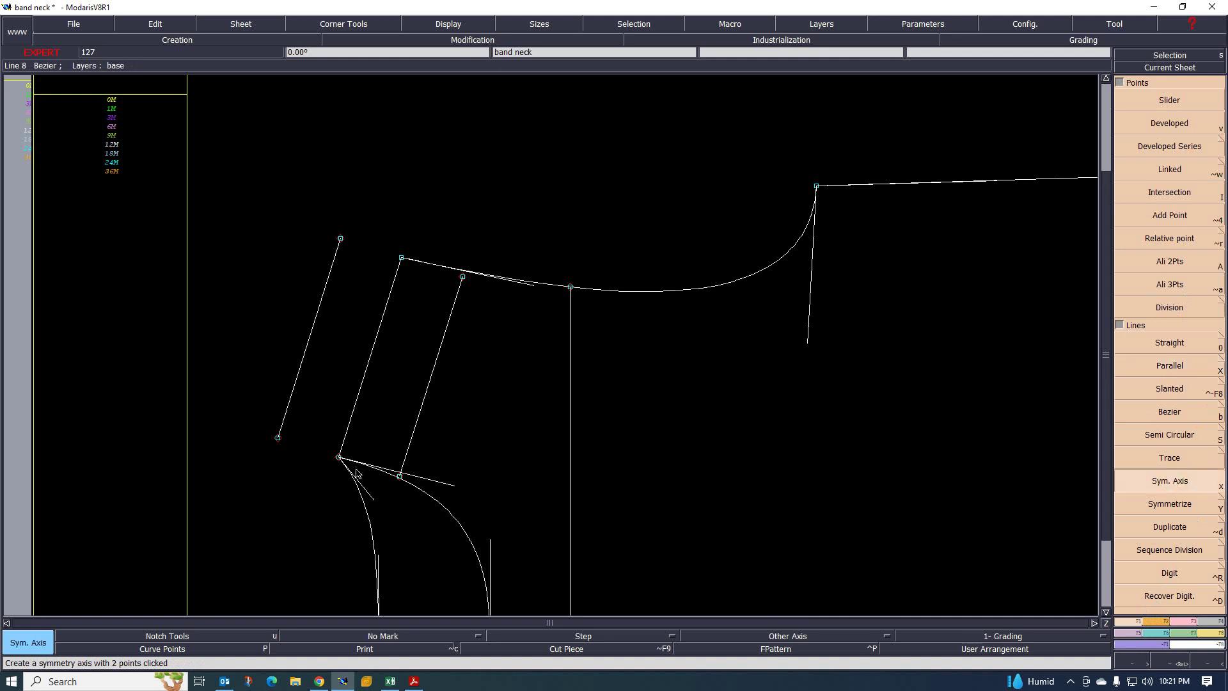
pyautogui.click(339, 457)
pyautogui.click(357, 397)
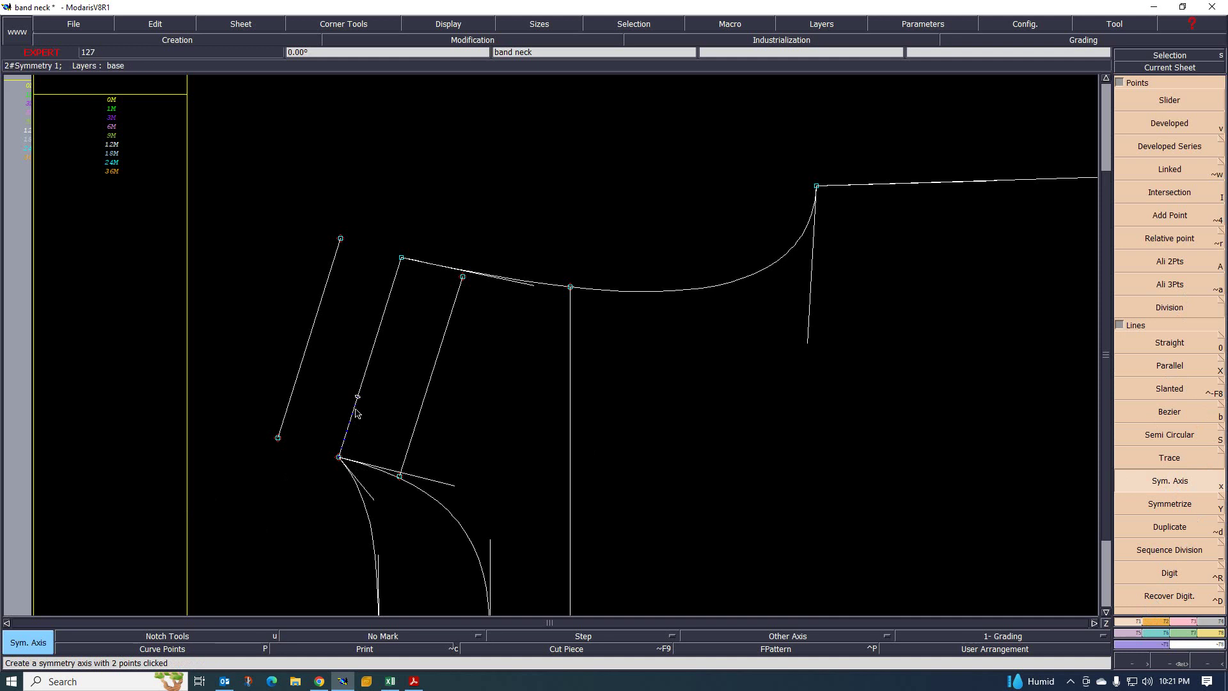
# Symmetrize the front neck curve and the armhole curve across the shoulder axis
pyautogui.click(1179, 504)
pyautogui.click(445, 506)
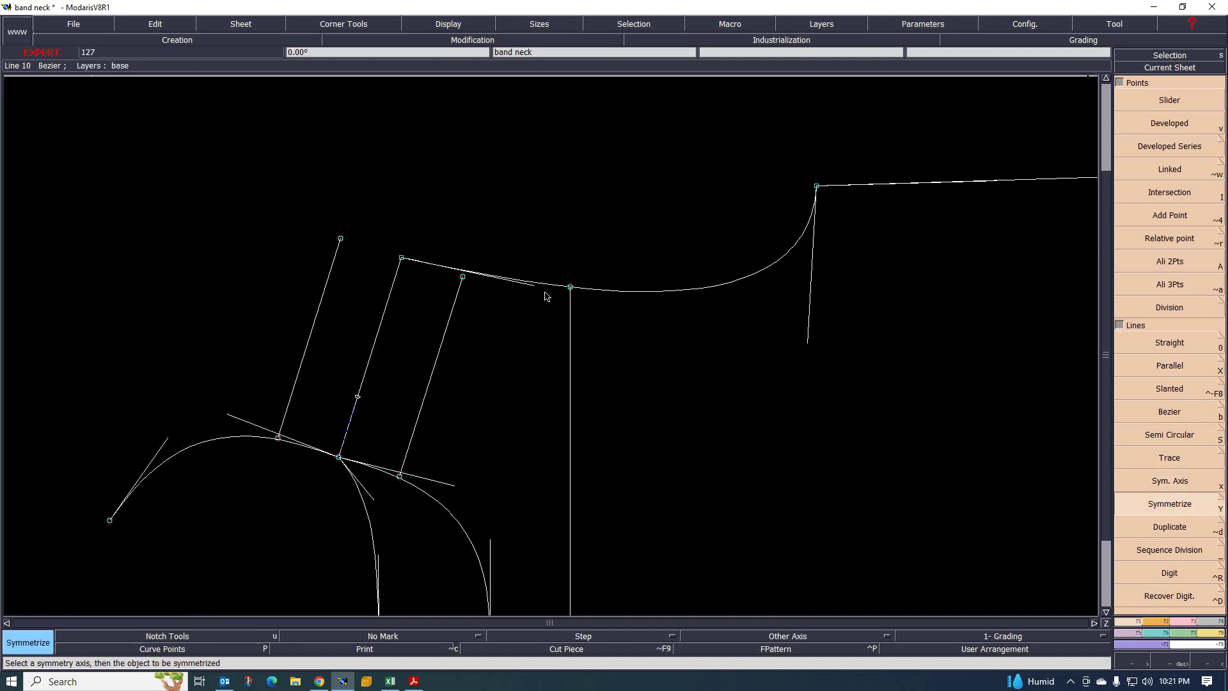
pyautogui.click(486, 273)
pyautogui.scroll(-1, 307, 354)
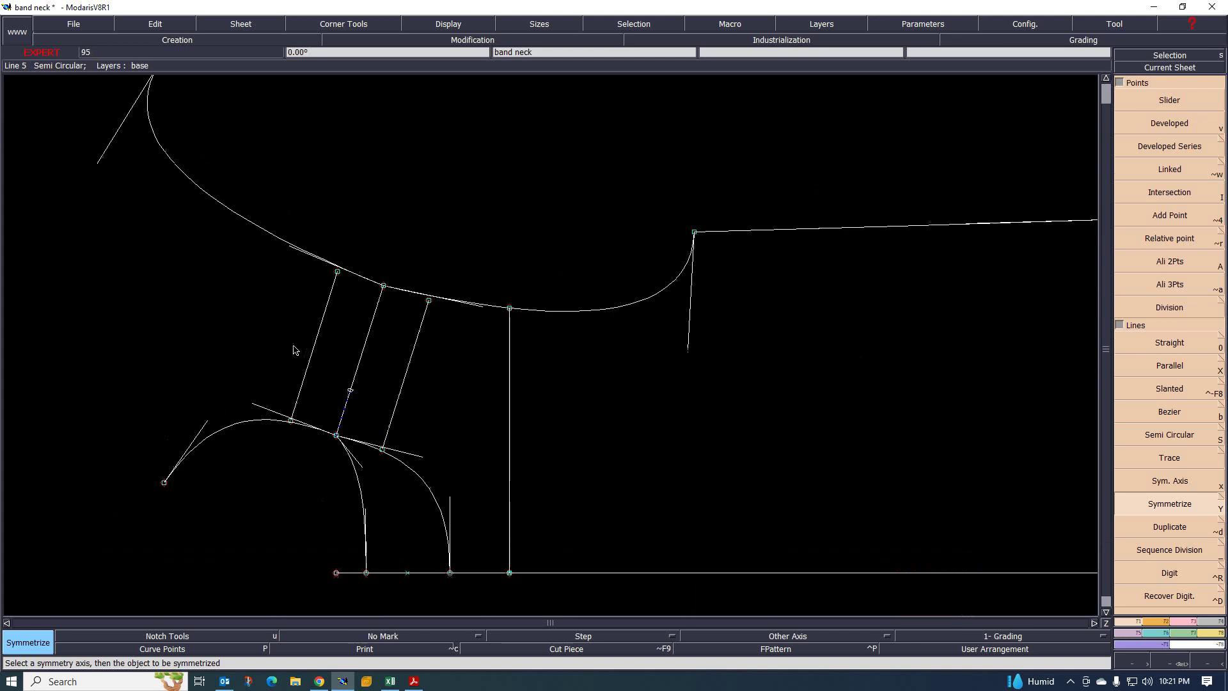
# Adjust the inner parallel of the shoulder line to meet the armhole and front neck curves, and delete the leftover point near its armhole end
pyautogui.scroll(1, 303, 360)
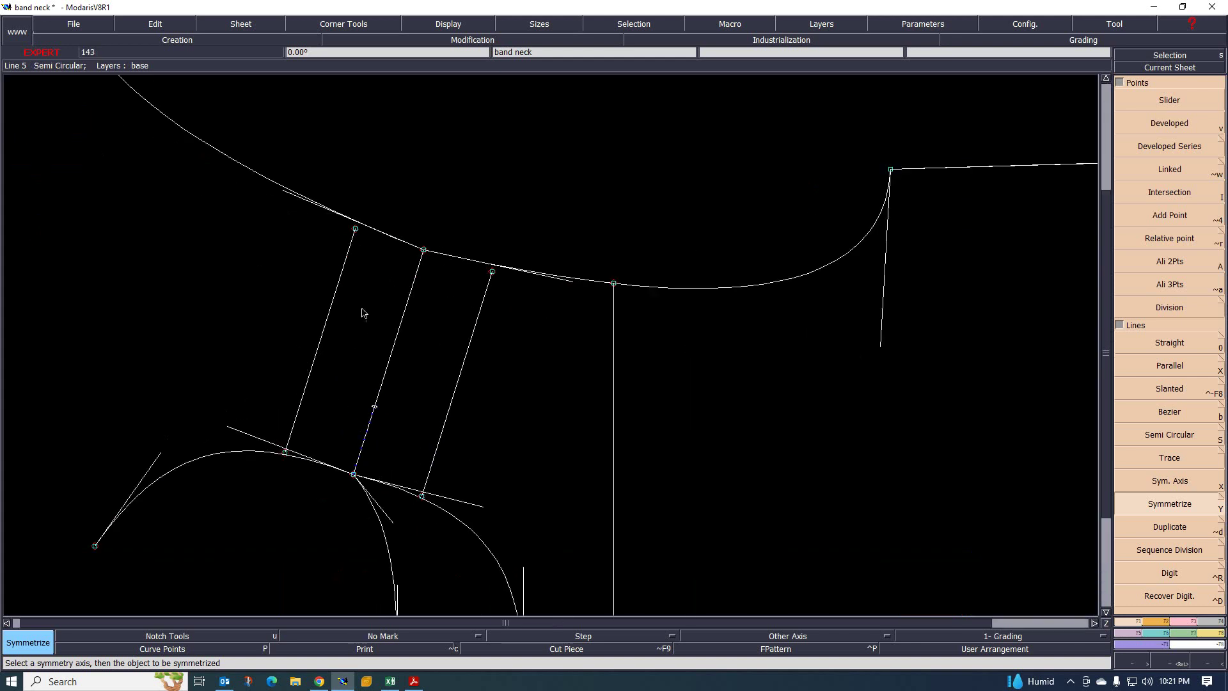
pyautogui.click(1180, 621)
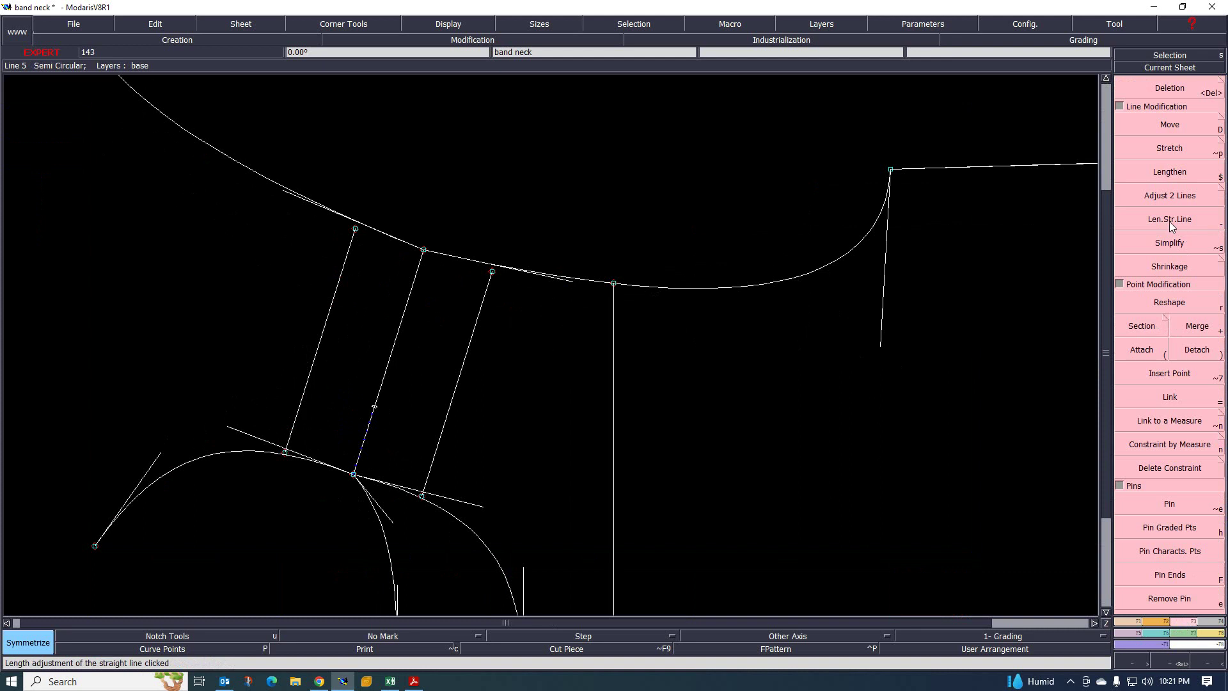
pyautogui.click(1170, 200)
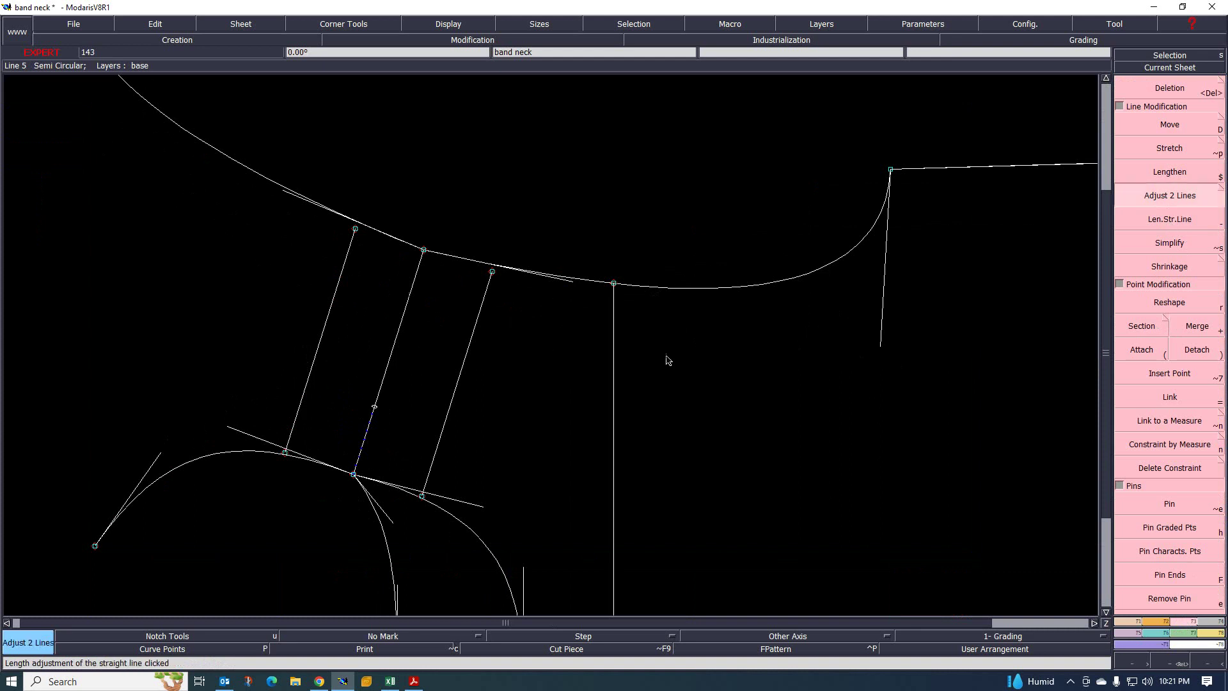
pyautogui.click(485, 293)
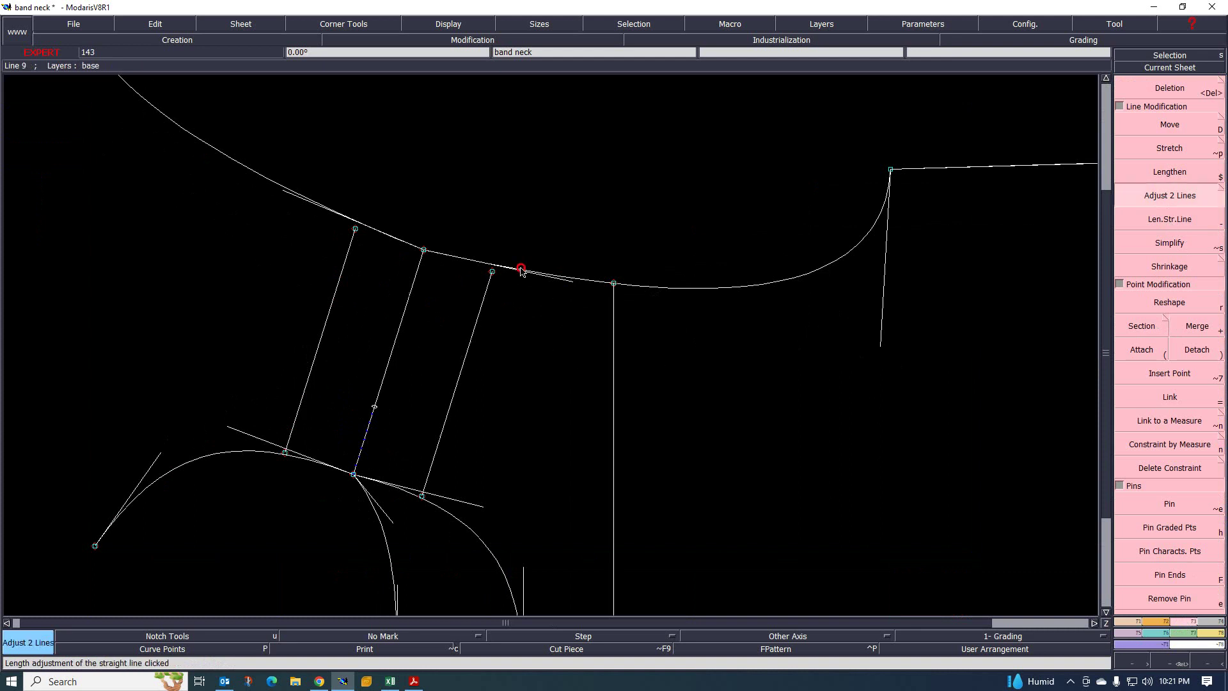
pyautogui.click(426, 483)
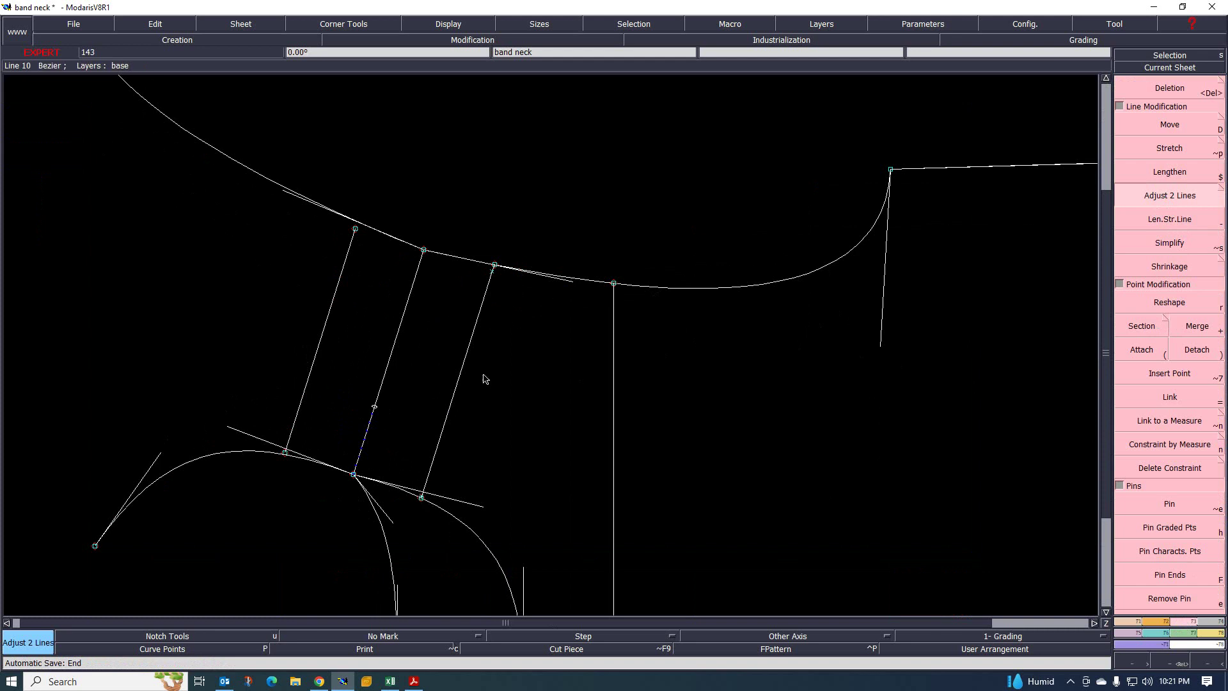
pyautogui.scroll(4, 494, 273)
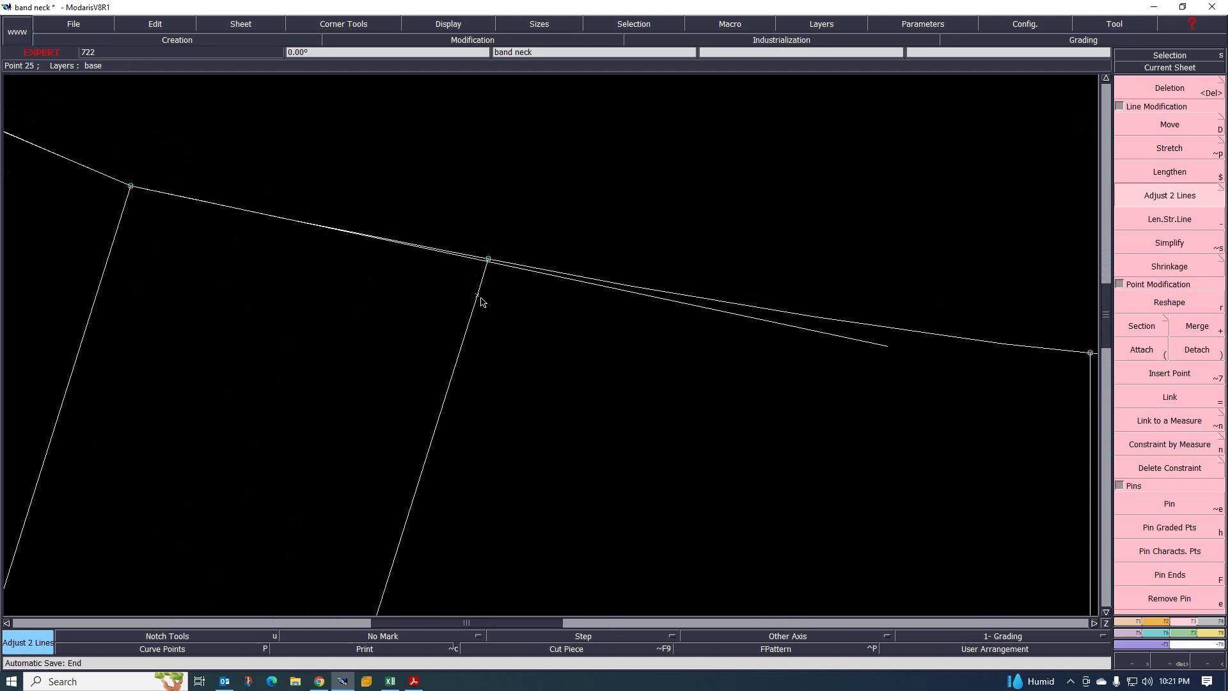
pyautogui.press('Delete')
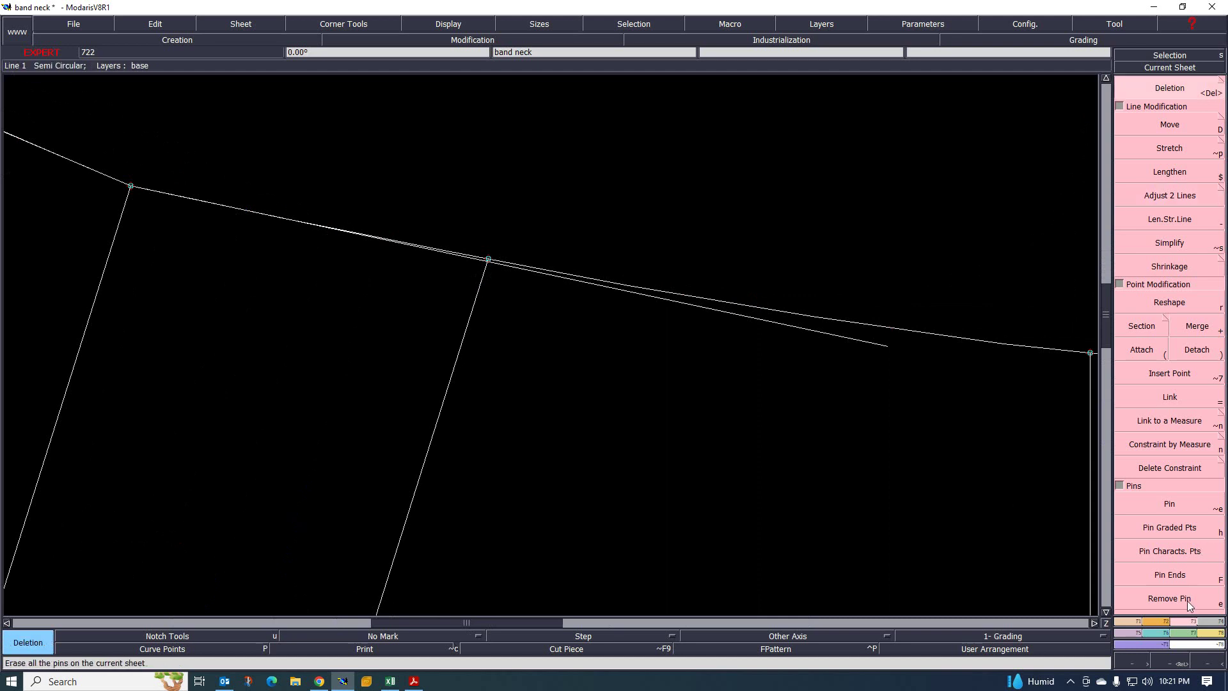
# Reshape the armhole end of the inner parallel inward off the curve, and undo the reshape
pyautogui.click(1171, 306)
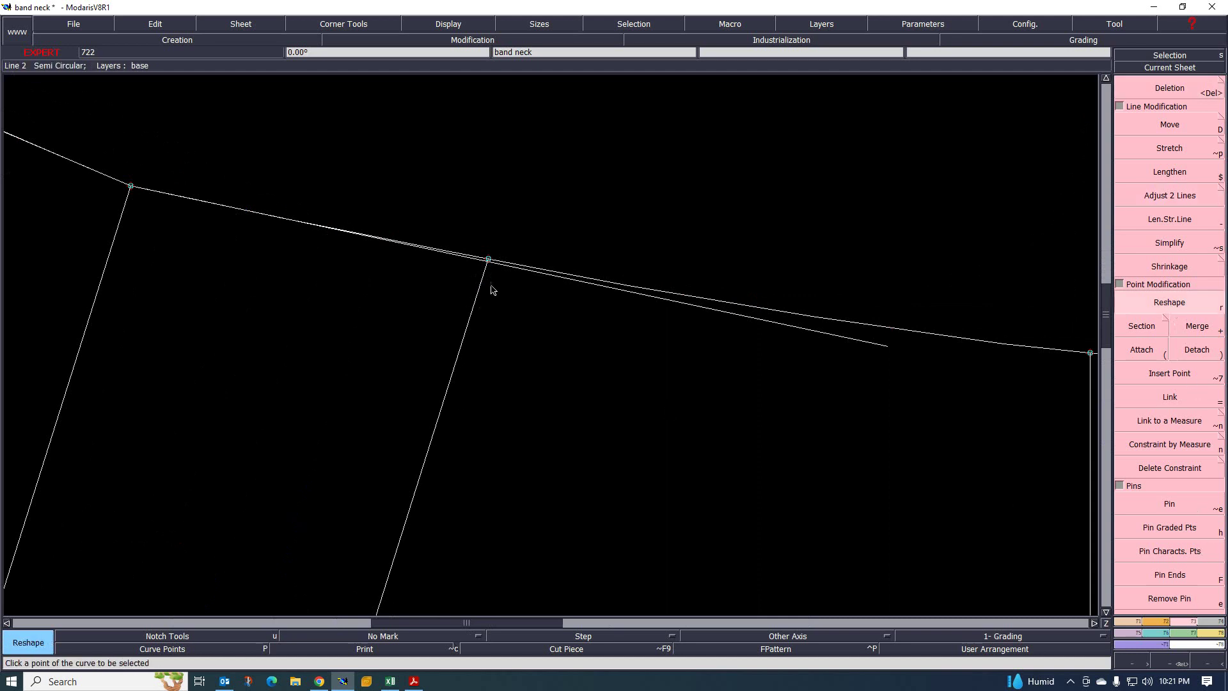
pyautogui.moveTo(492, 261); pyautogui.dragTo(489, 313)
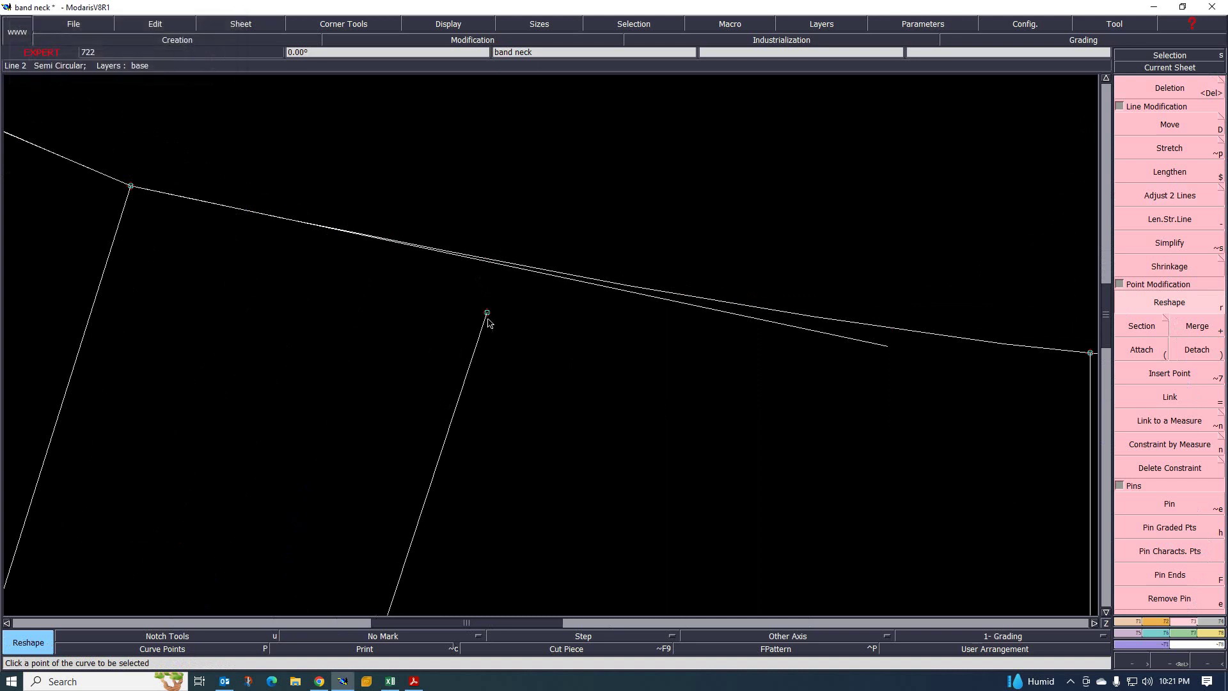
pyautogui.hotkey('ctrl', 'z')
# Delete the leftover point near the neck end of the inner parallel
pyautogui.scroll(-3, 497, 288)
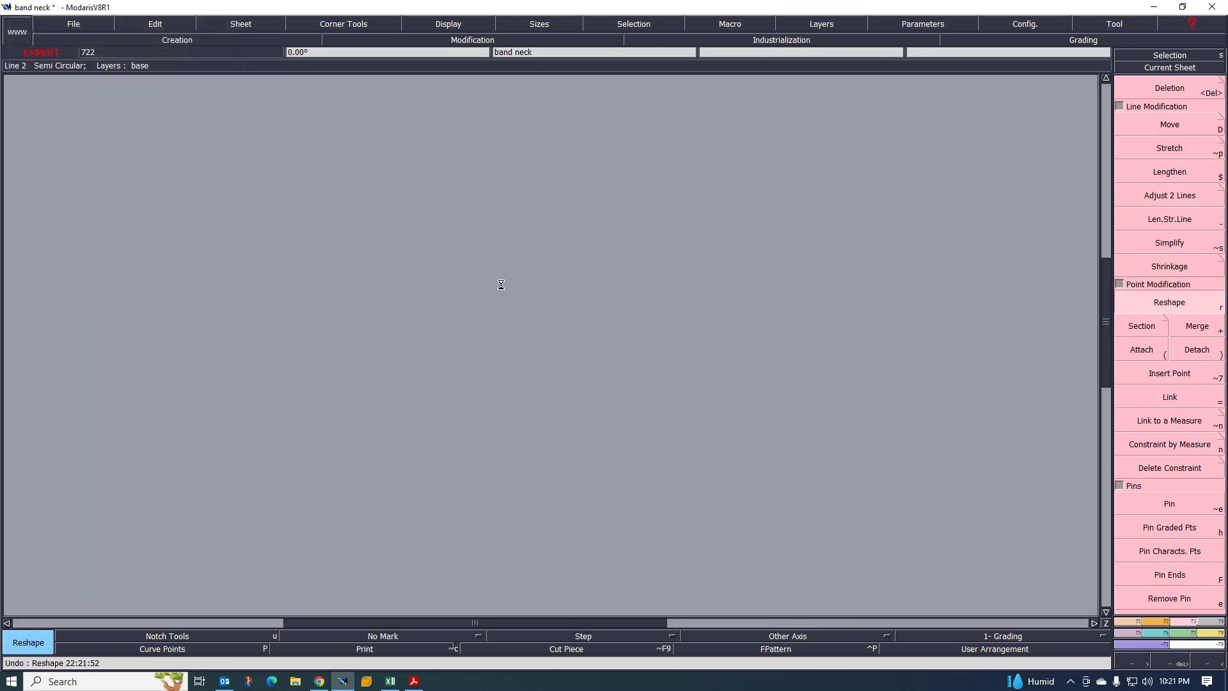
pyautogui.scroll(2, 468, 432)
pyautogui.scroll(-2, 467, 432)
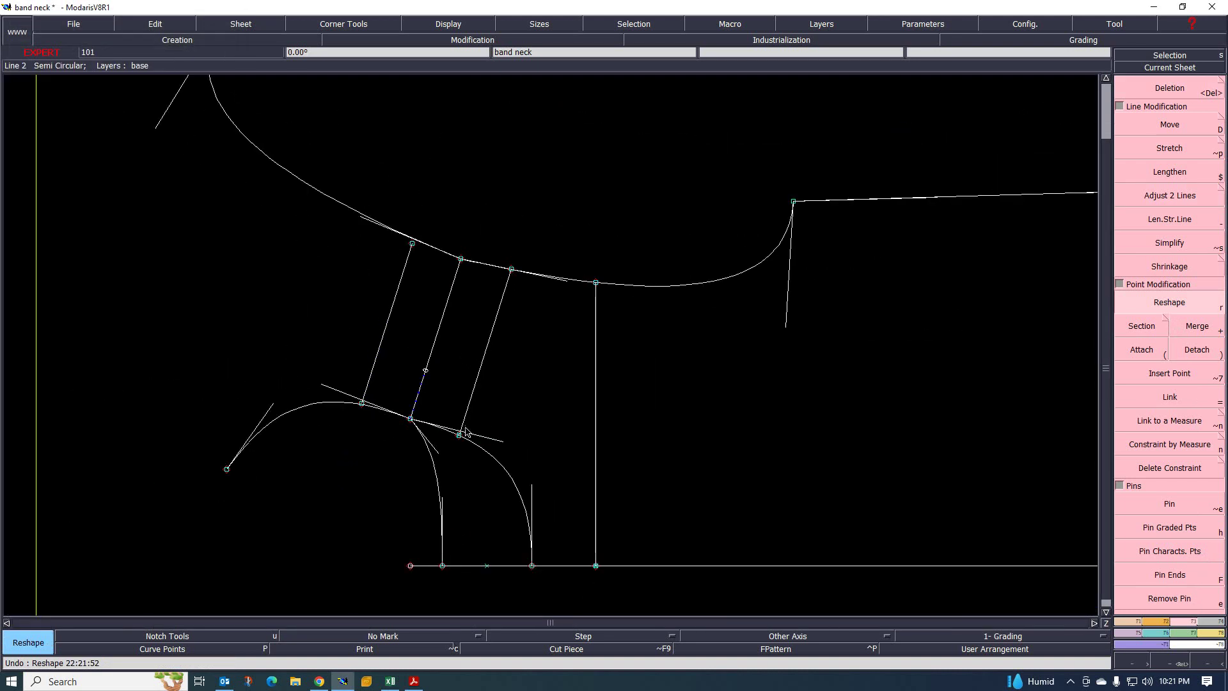
pyautogui.scroll(4, 464, 438)
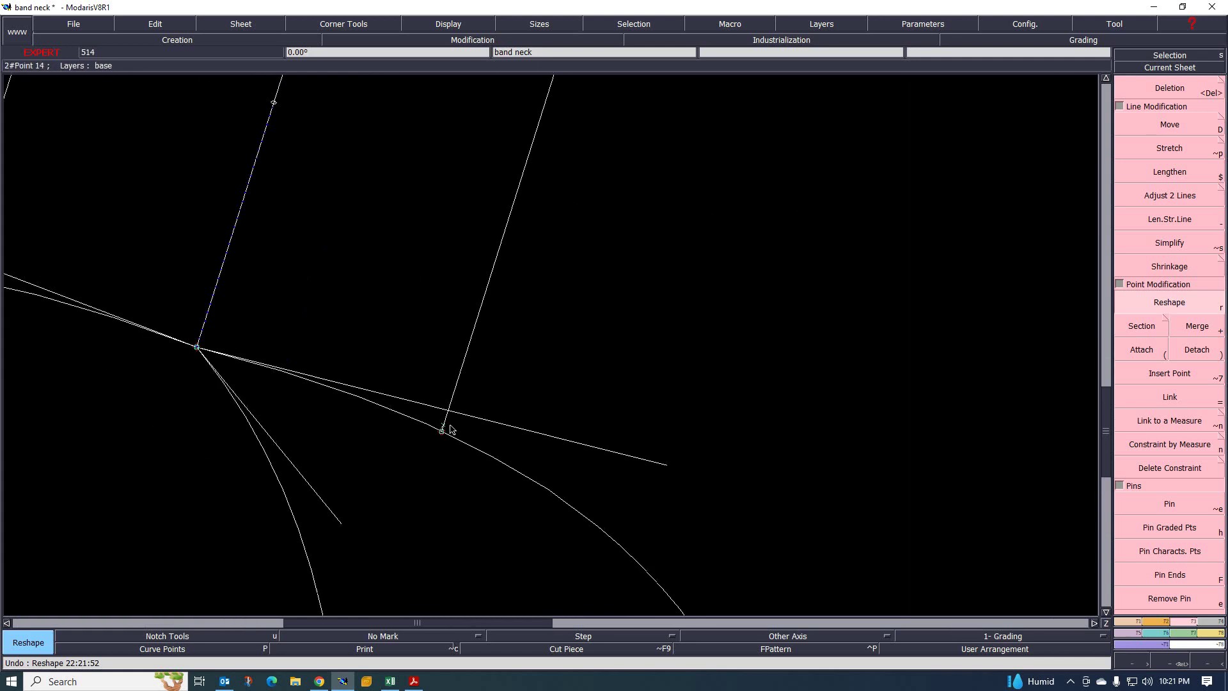
pyautogui.click(448, 428)
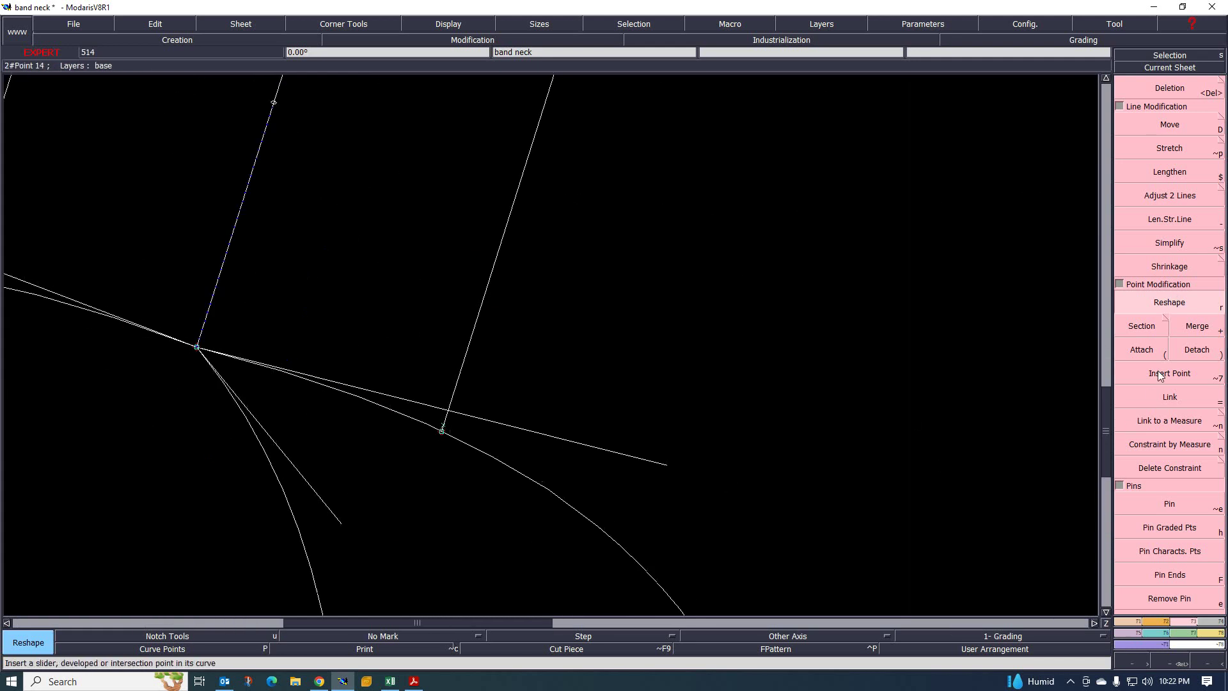
pyautogui.click(1169, 90)
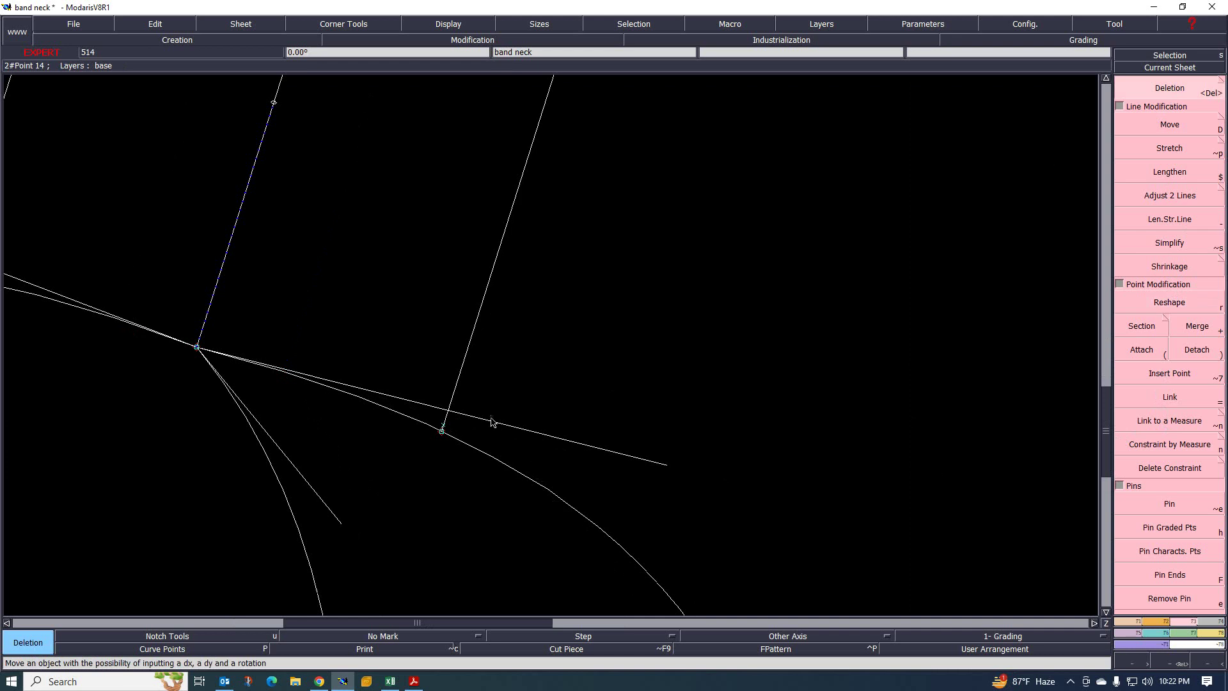
pyautogui.scroll(-1, 448, 435)
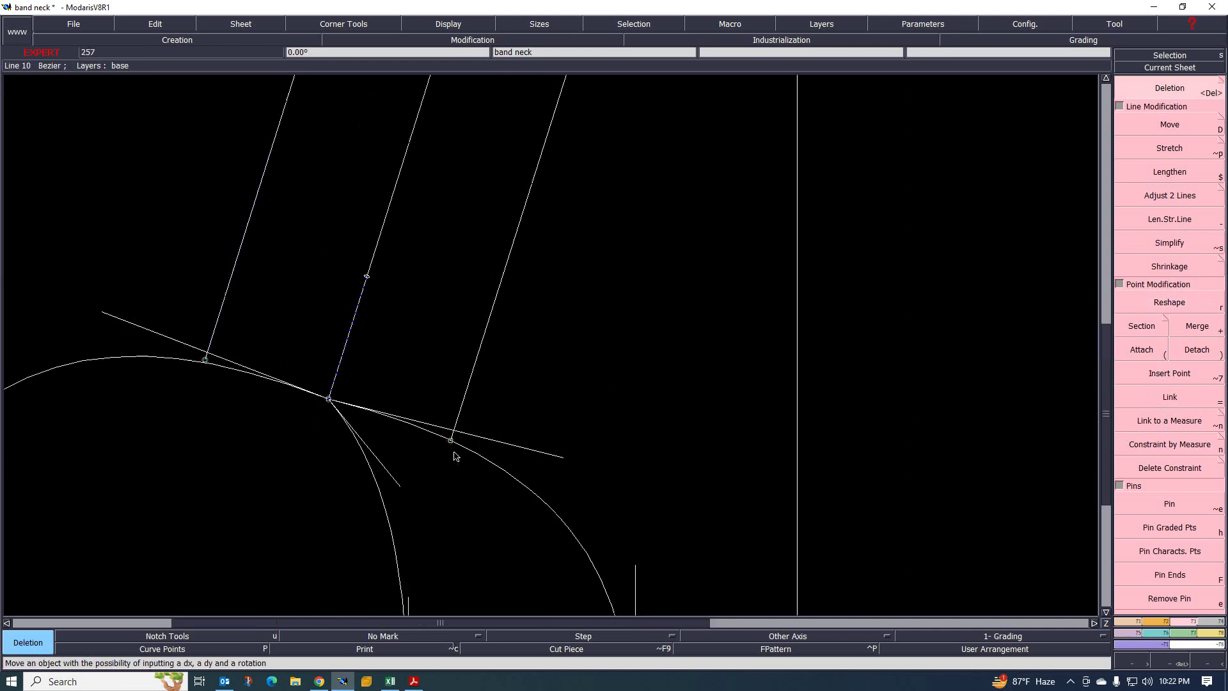
# Adjust the outer parallel of the shoulder line to meet the mirrored neck curve and the mirrored armhole curve
pyautogui.scroll(-1, 265, 387)
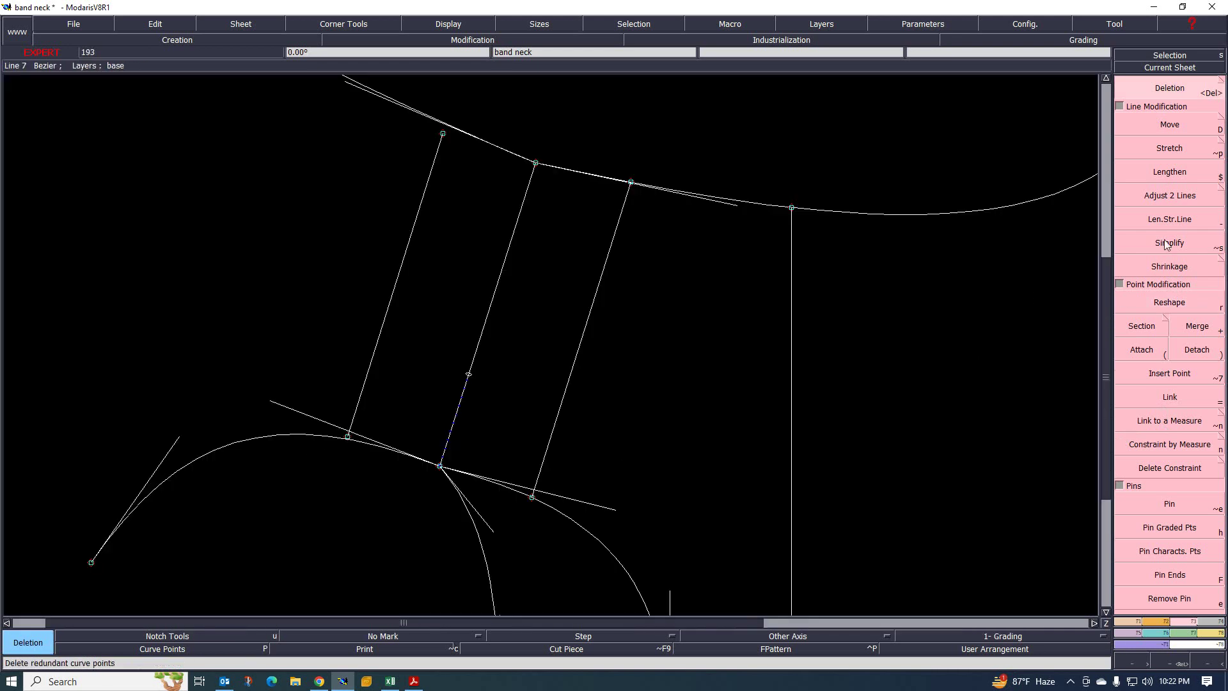
pyautogui.click(1170, 195)
pyautogui.scroll(1, 356, 448)
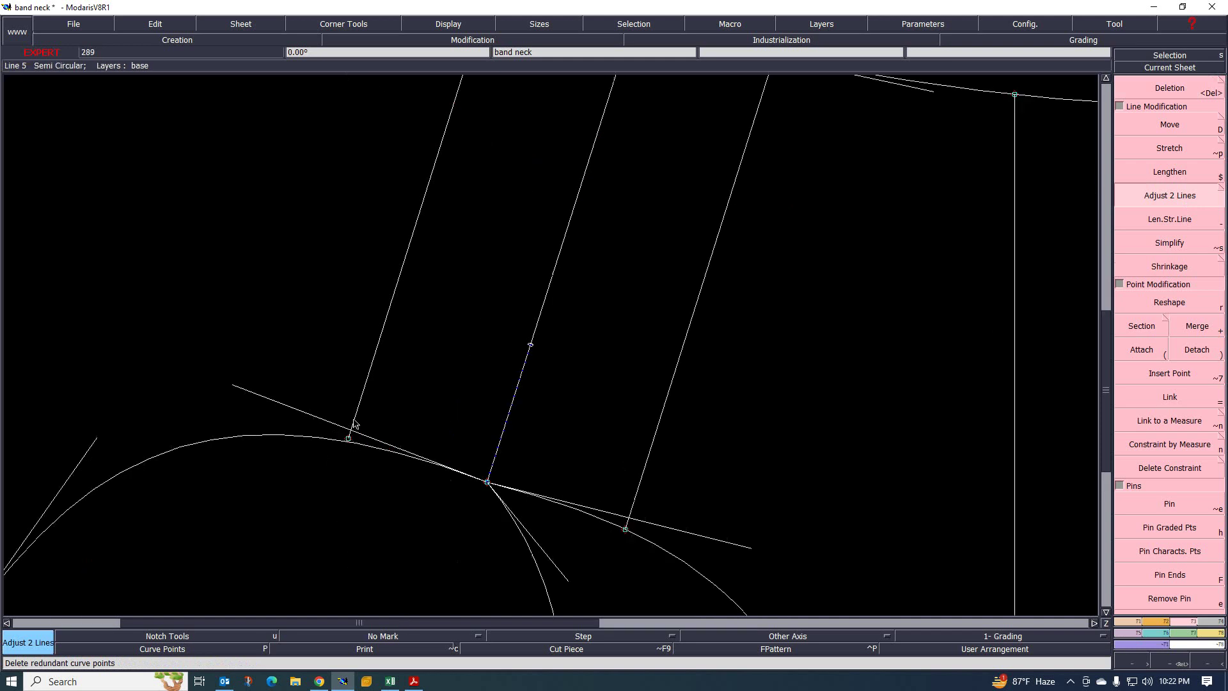
pyautogui.scroll(-1, 295, 533)
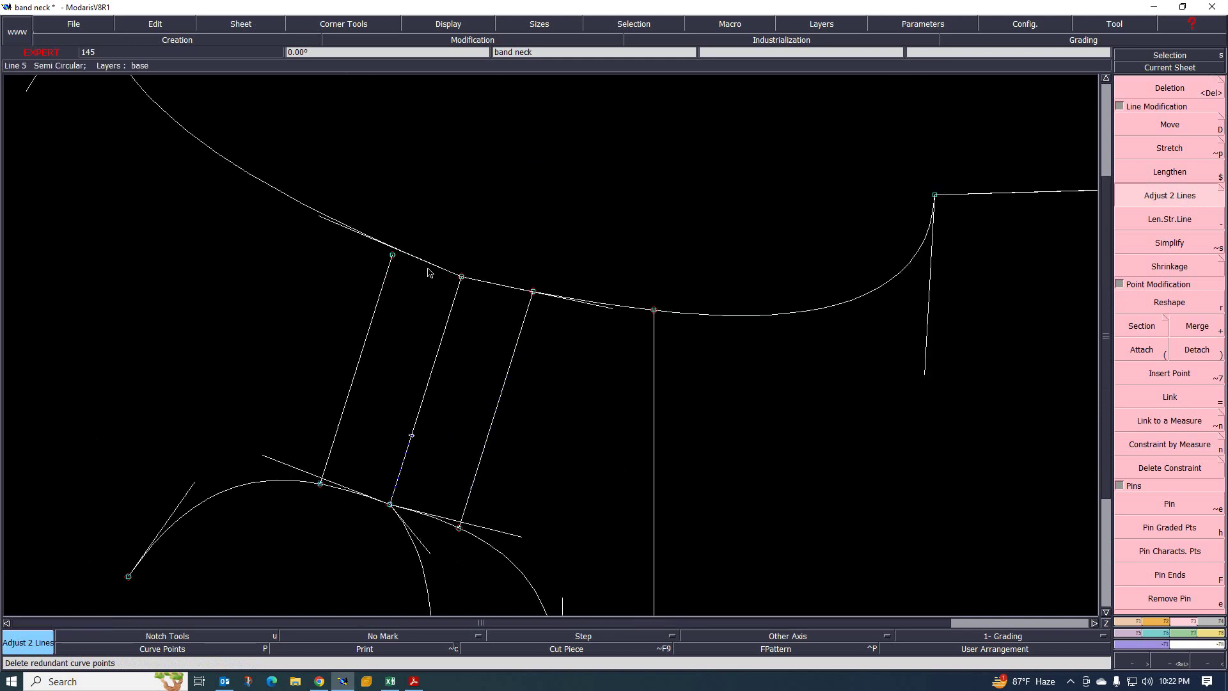
pyautogui.scroll(2, 357, 192)
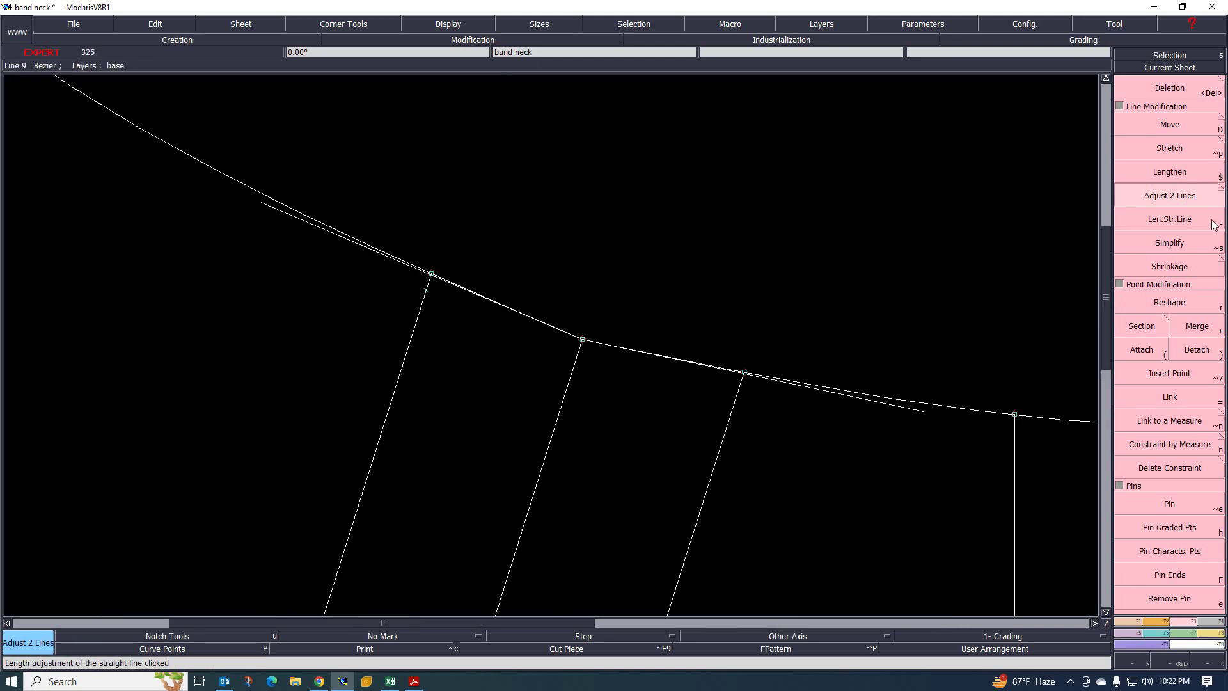
# Delete the leftover points near the armhole and neck ends of the outer parallel
pyautogui.press('Delete')
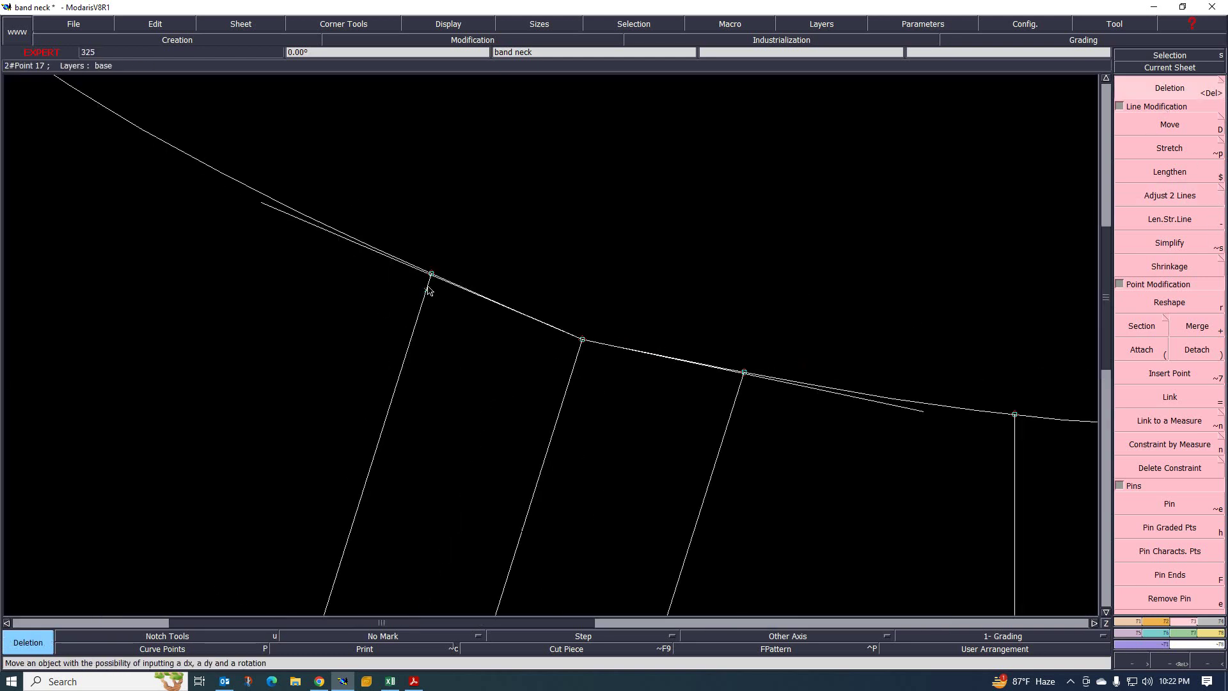
pyautogui.scroll(-3, 513, 241)
pyautogui.scroll(2, 397, 535)
pyautogui.scroll(2, 386, 523)
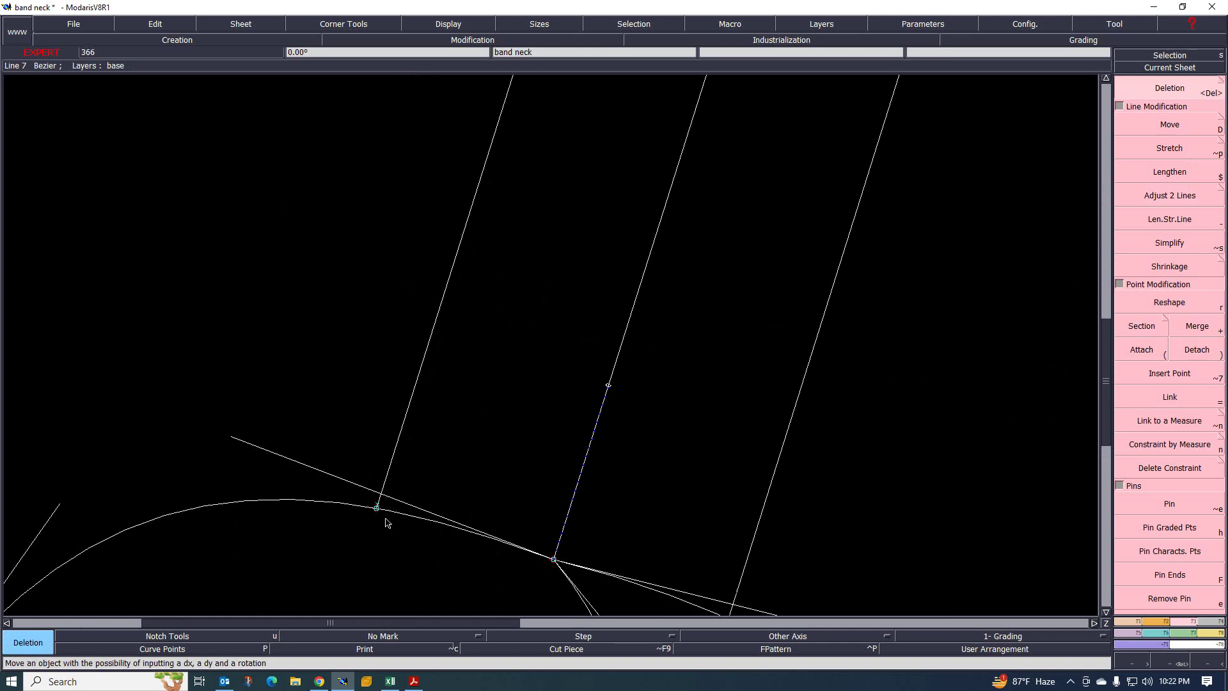
pyautogui.scroll(3, 386, 522)
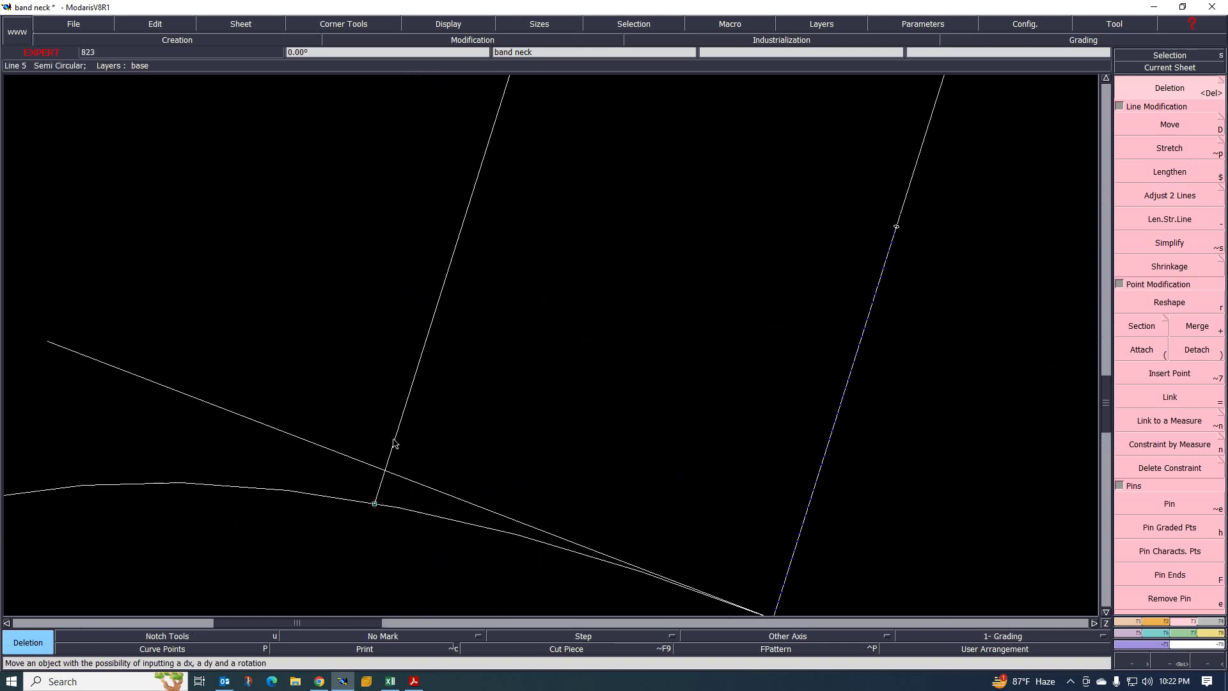
# Try to delete the mirrored neck curve beyond the shoulder line, and undo the deletion
pyautogui.scroll(-5, 394, 443)
pyautogui.scroll(1, 367, 351)
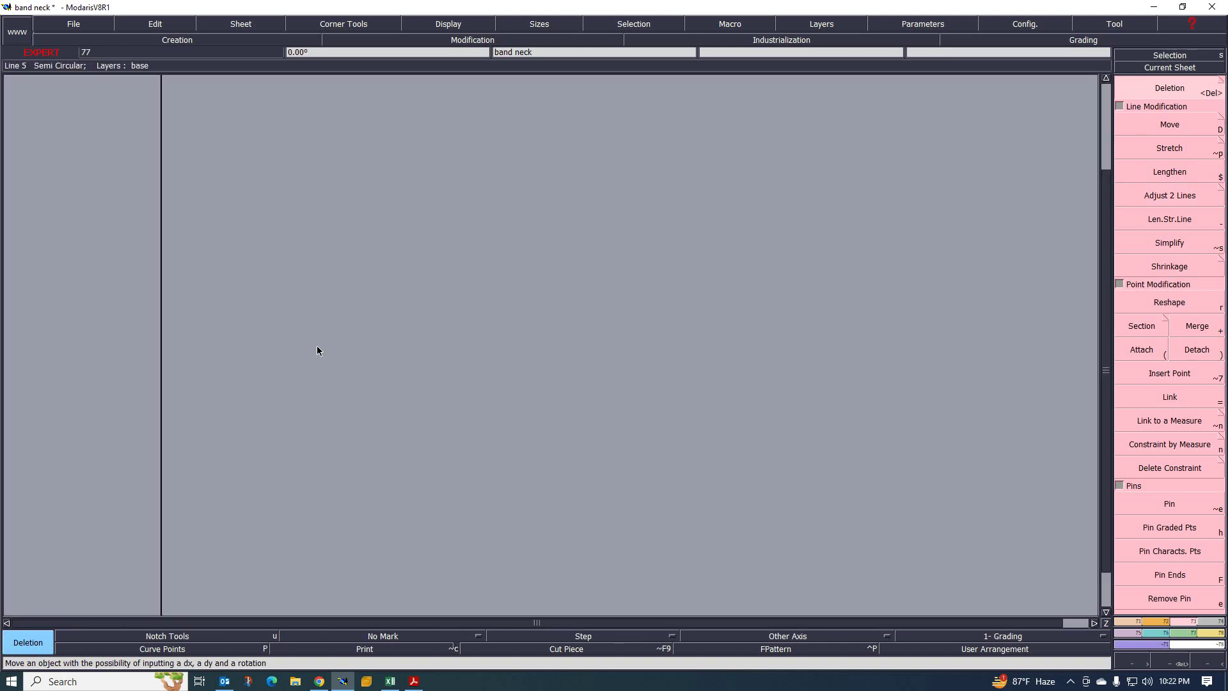
pyautogui.scroll(1, 317, 351)
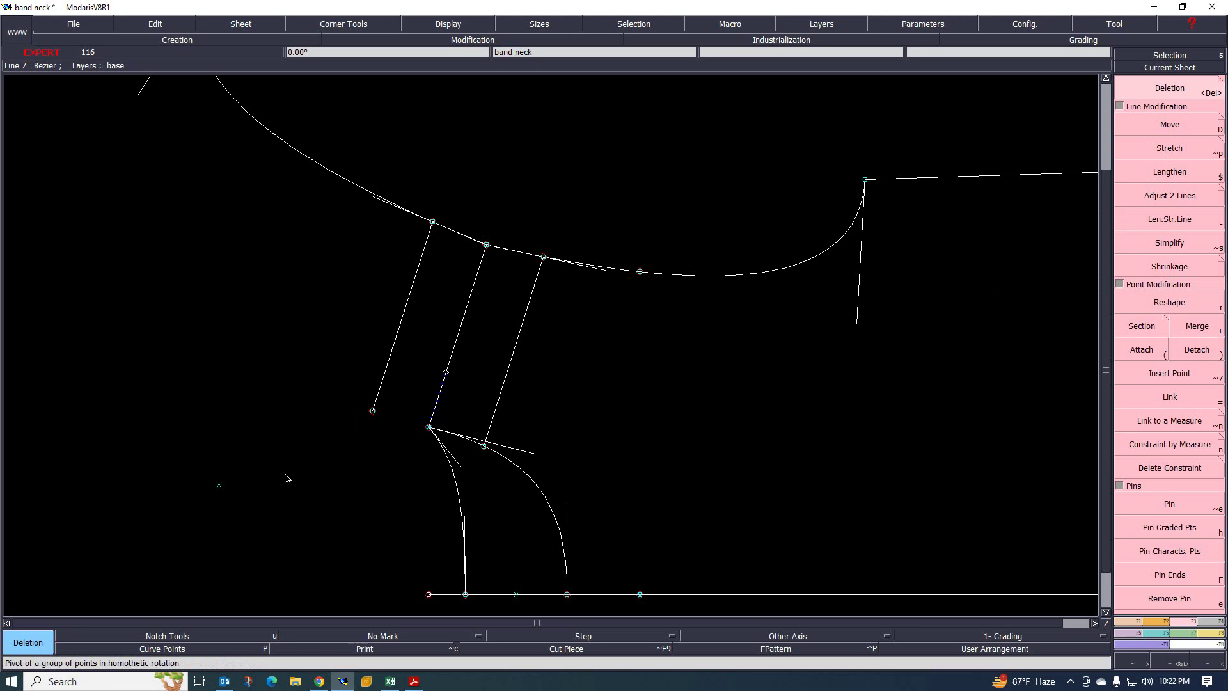
pyautogui.hotkey('ctrl', 'z')
# Attach the neck end of the outer parallel to the mirrored neck curve
pyautogui.scroll(2, 329, 461)
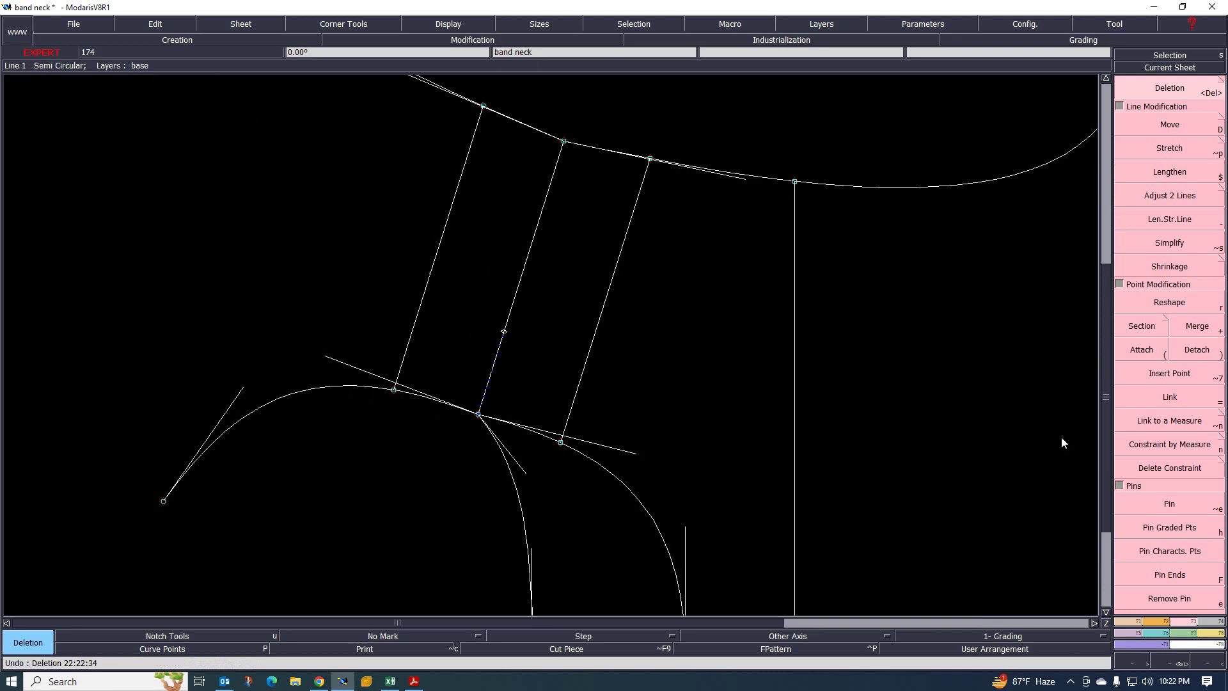
pyautogui.press('(')
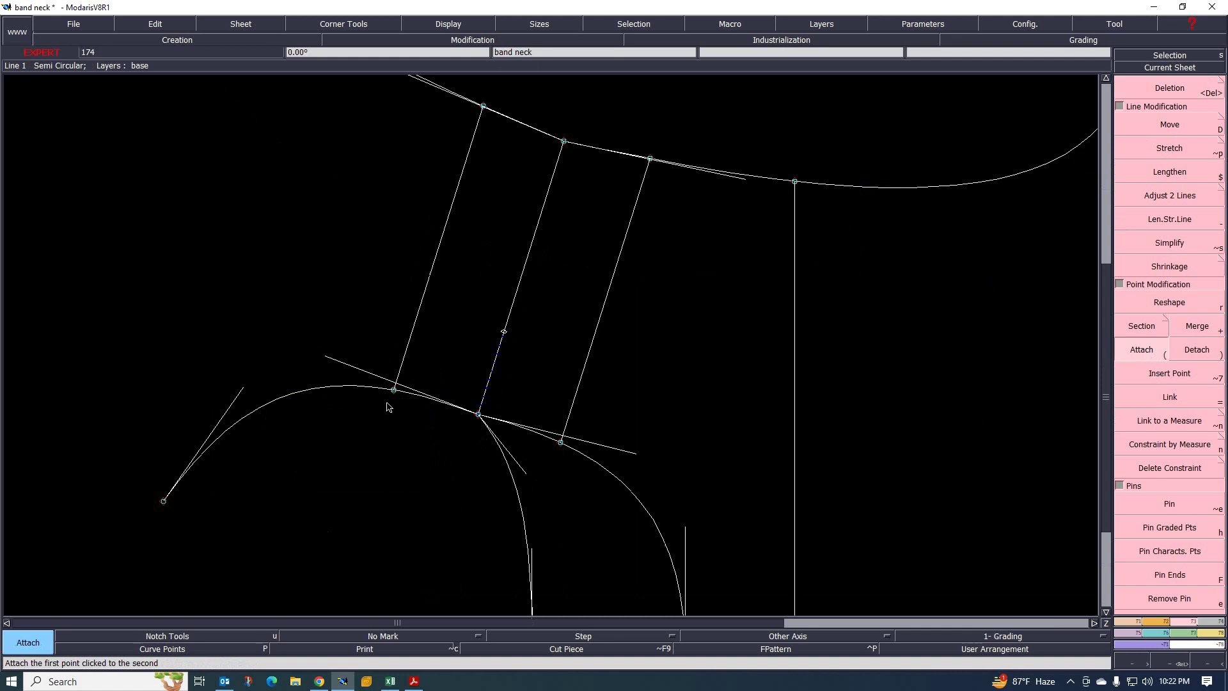
pyautogui.click(395, 383)
pyautogui.click(396, 392)
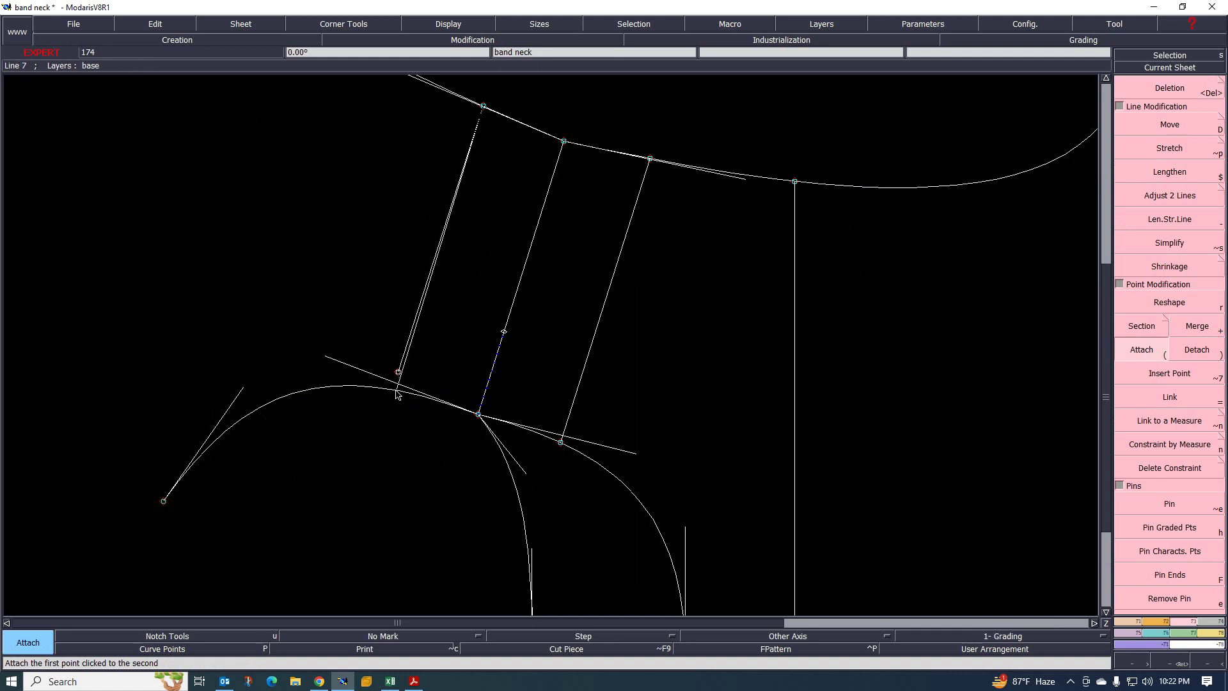
pyautogui.click(395, 390)
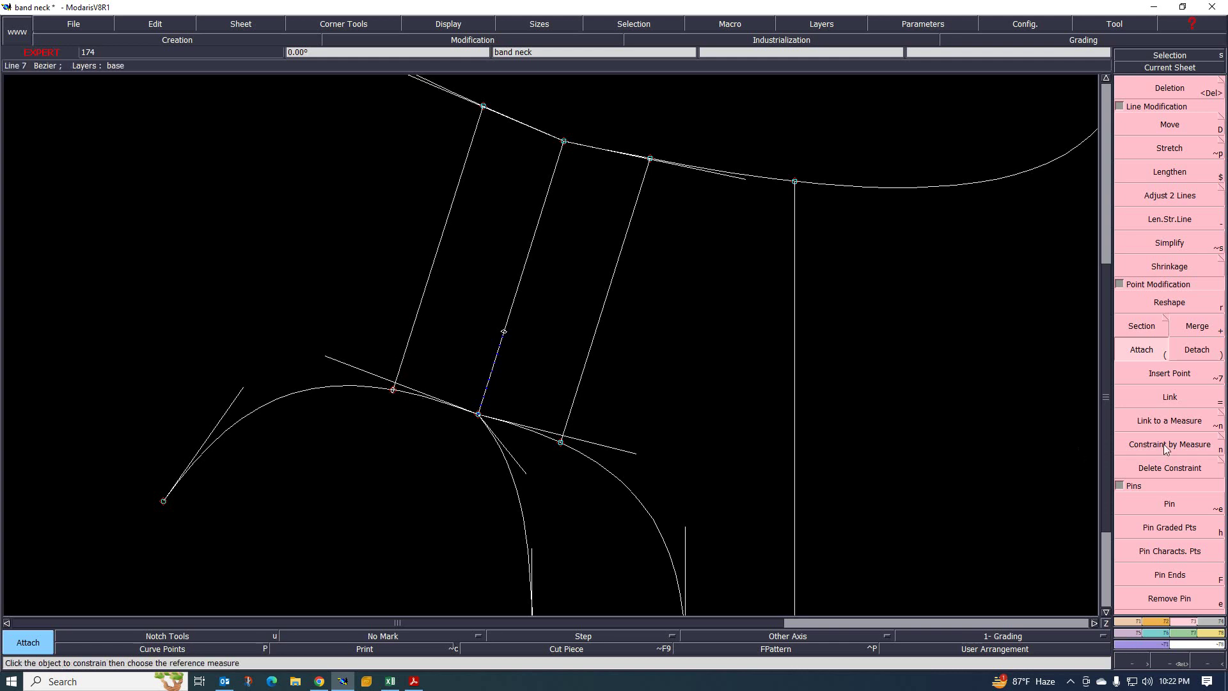
# Insert the outer parallel's neck end as a point in the mirrored neck curve, and delete the curve portion beyond it
pyautogui.click(1175, 376)
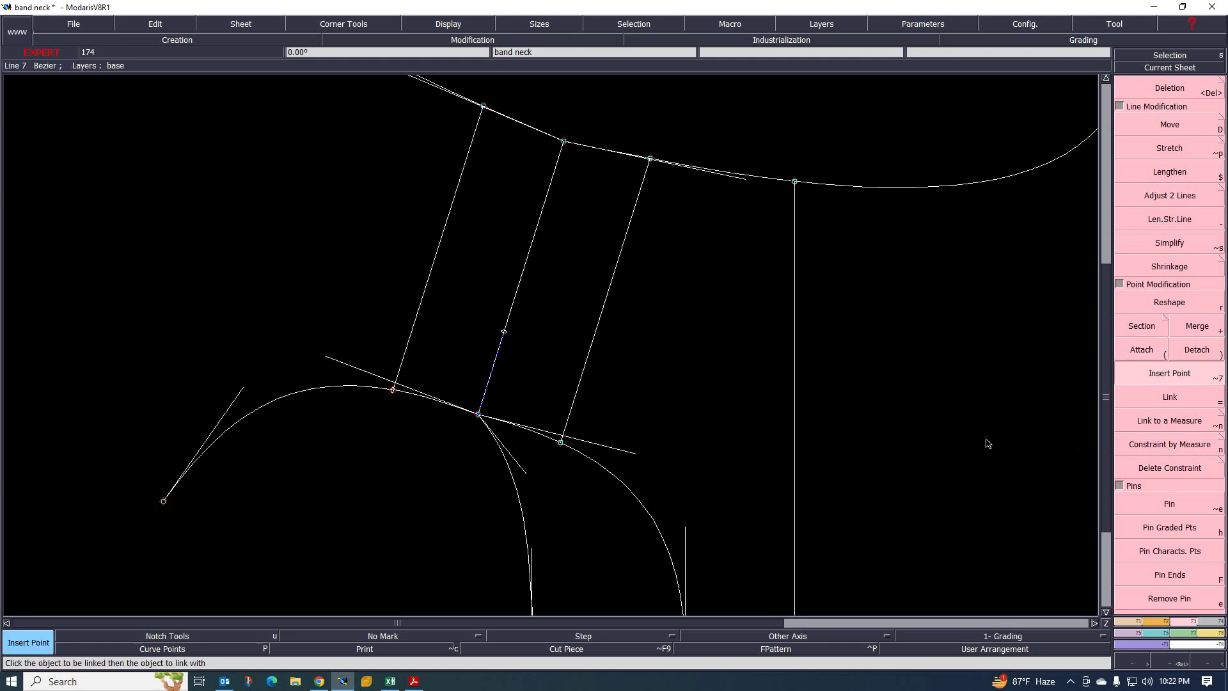
pyautogui.click(393, 389)
pyautogui.click(1170, 89)
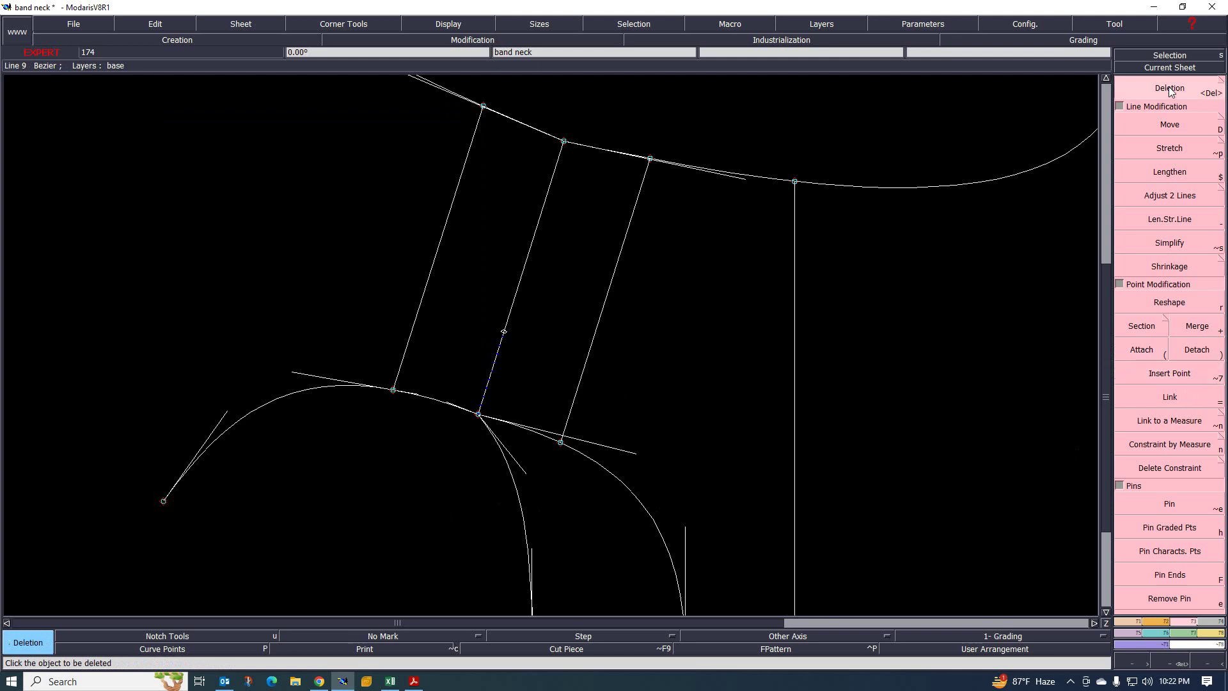
pyautogui.click(163, 501)
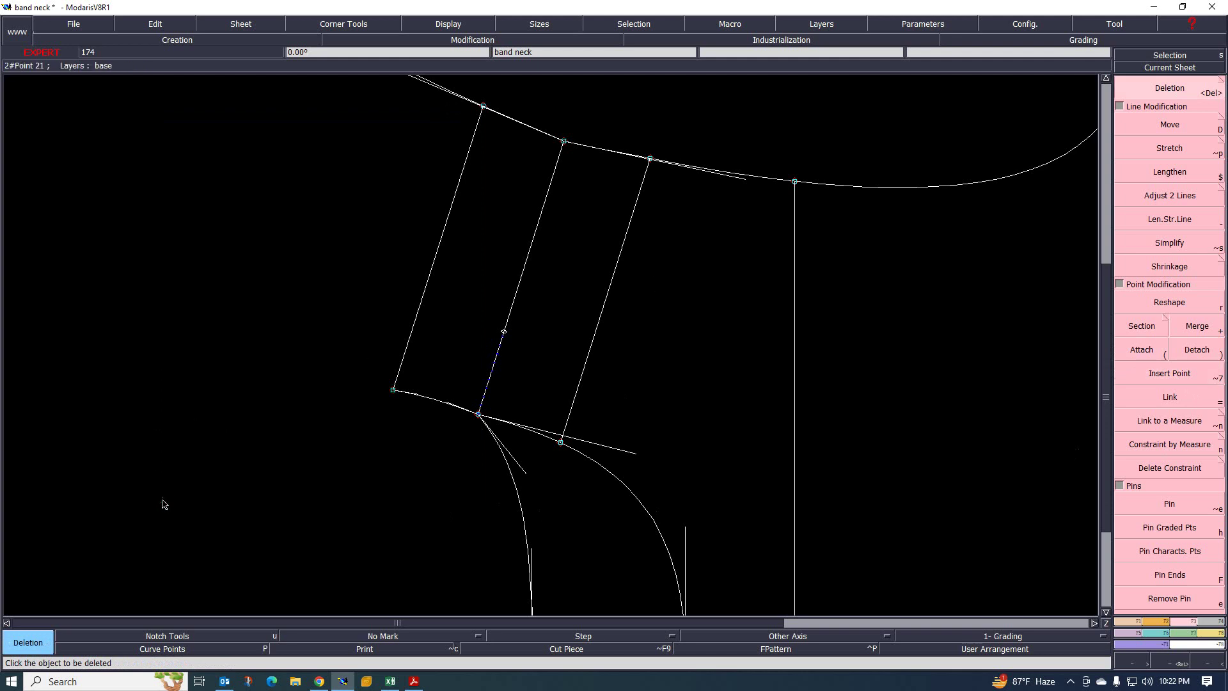
# Attach the armhole end of the outer parallel to the mirrored armhole curve
pyautogui.scroll(-1, 319, 522)
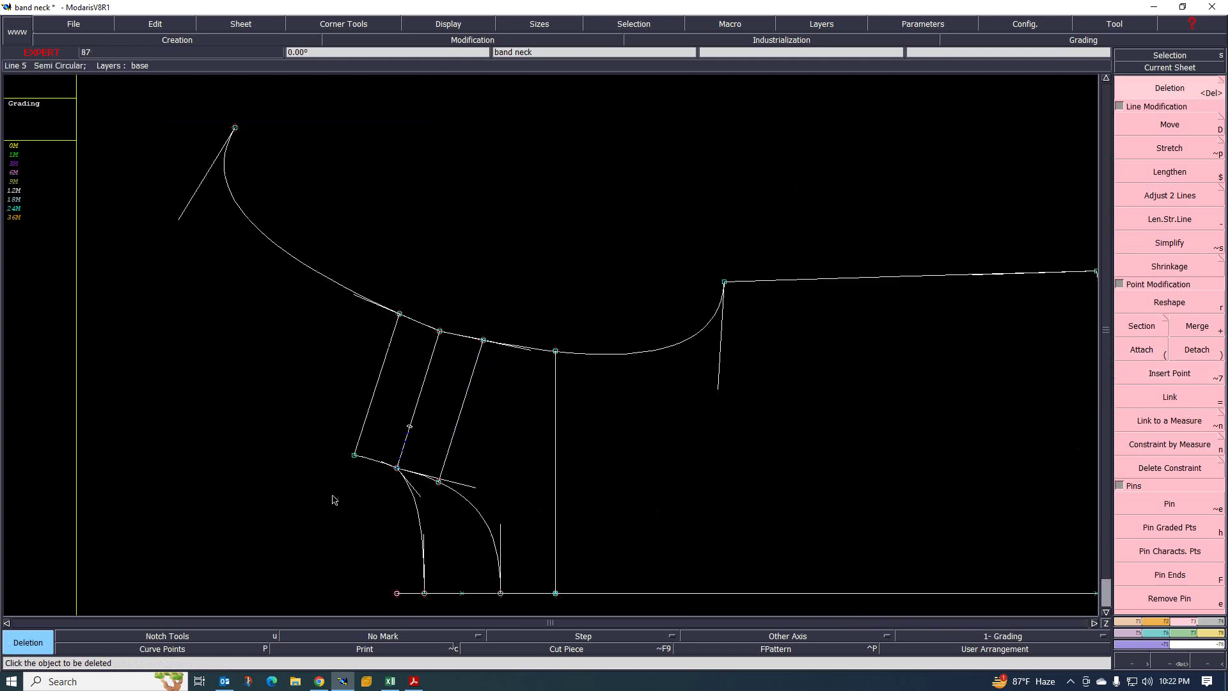
pyautogui.scroll(2, 398, 314)
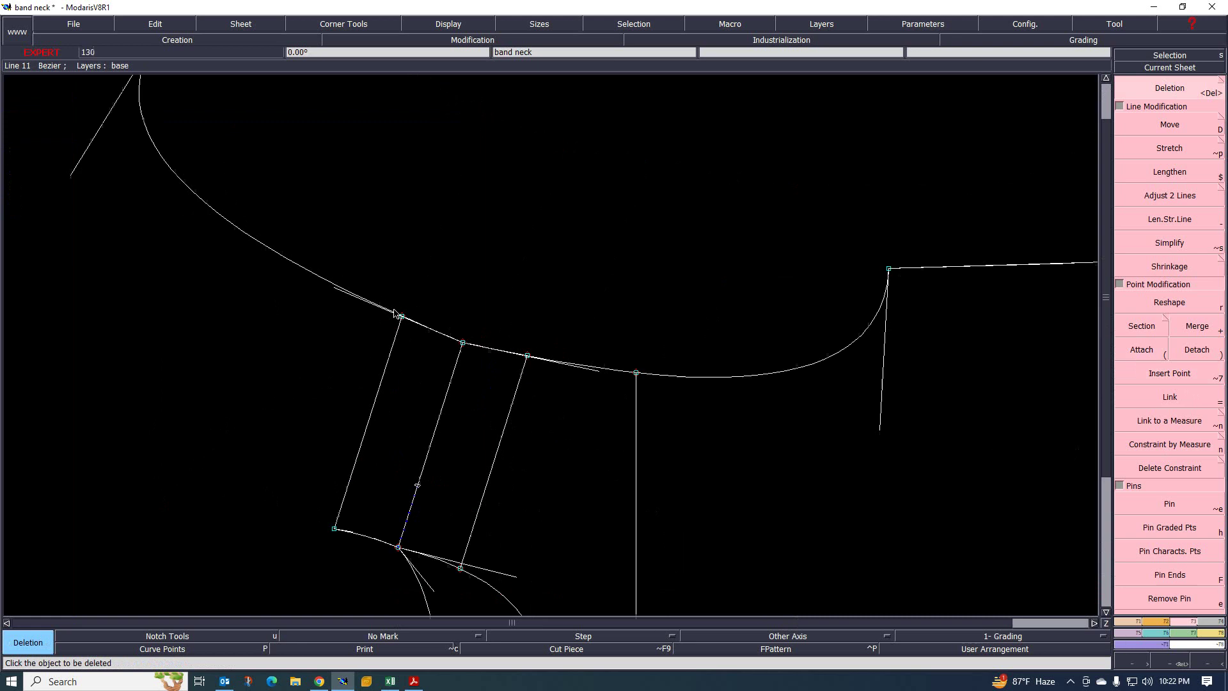
pyautogui.click(1140, 350)
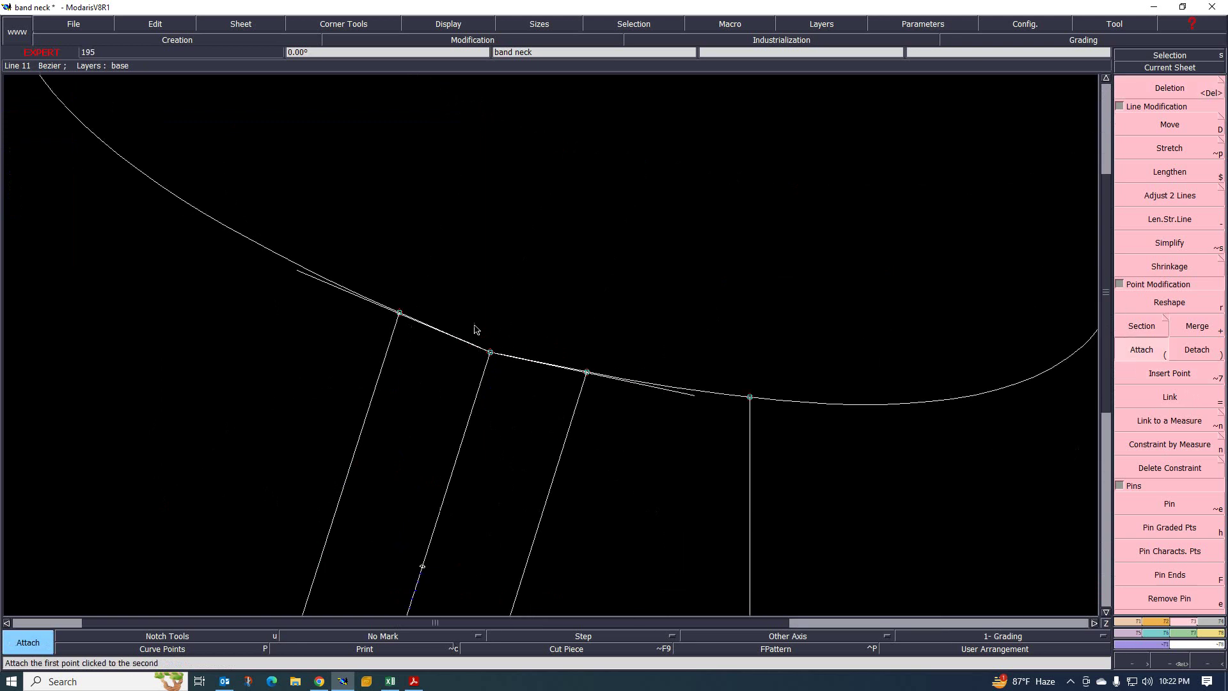
pyautogui.click(398, 325)
pyautogui.click(400, 313)
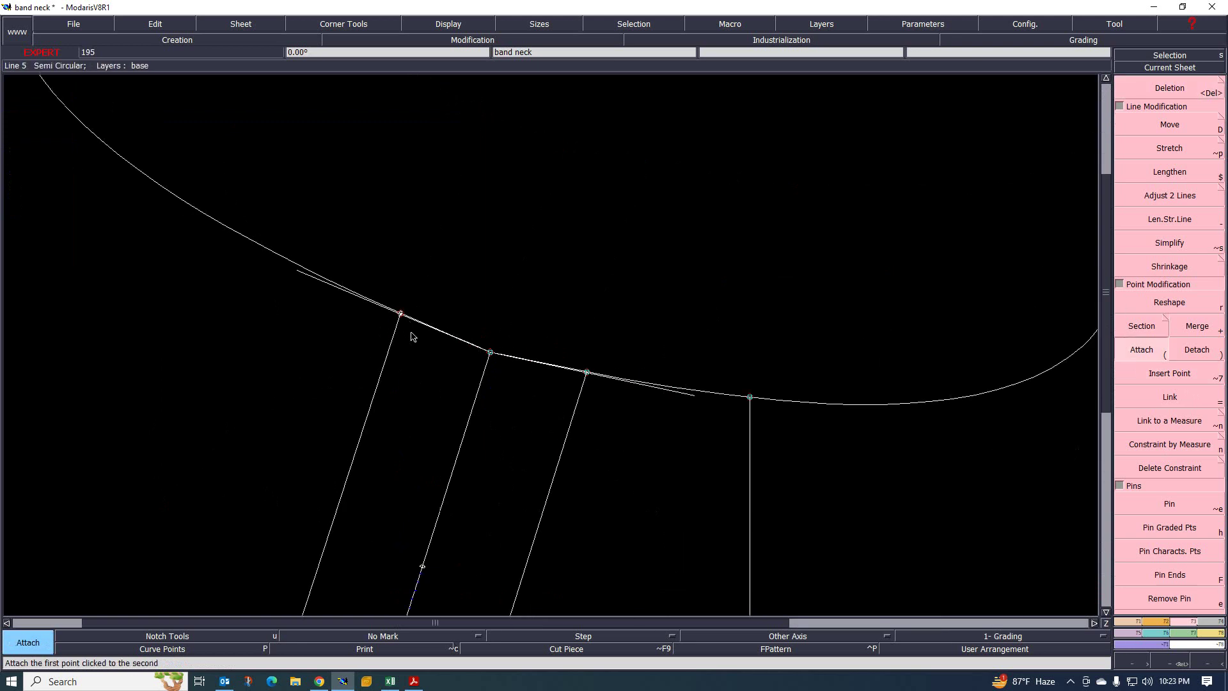
# Insert the outer parallel's armhole end as a point in the mirrored armhole curve, and delete the curve portion beyond it
pyautogui.click(1170, 373)
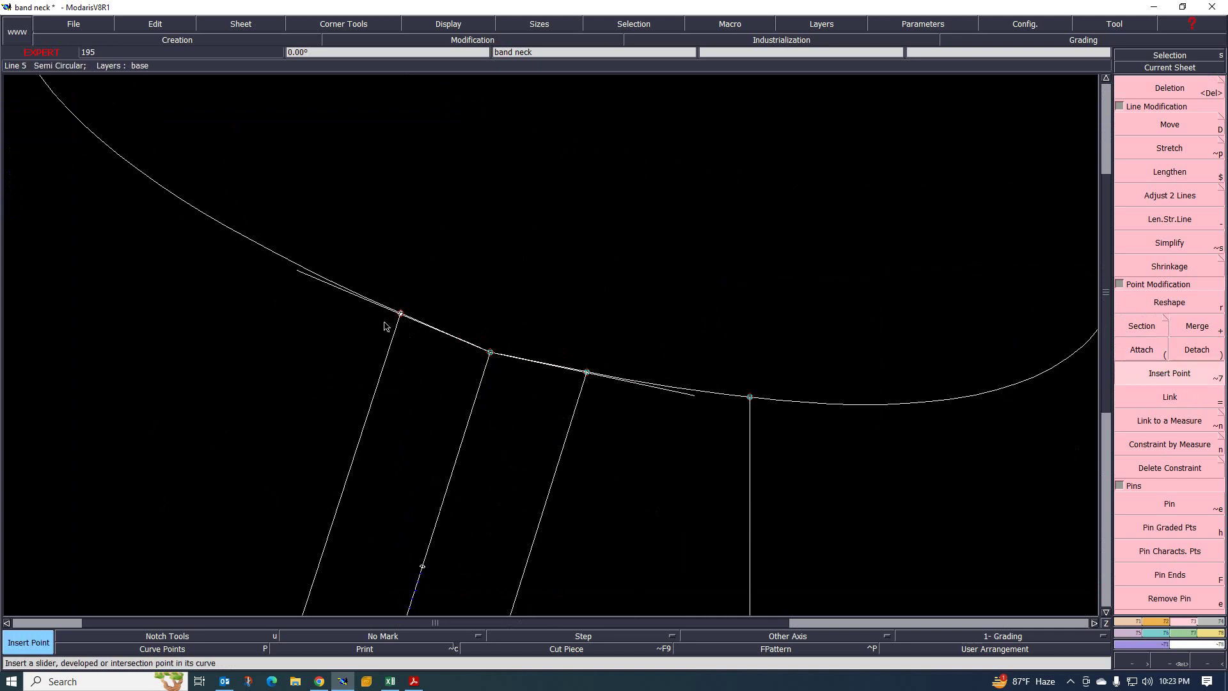
pyautogui.scroll(-2, 419, 363)
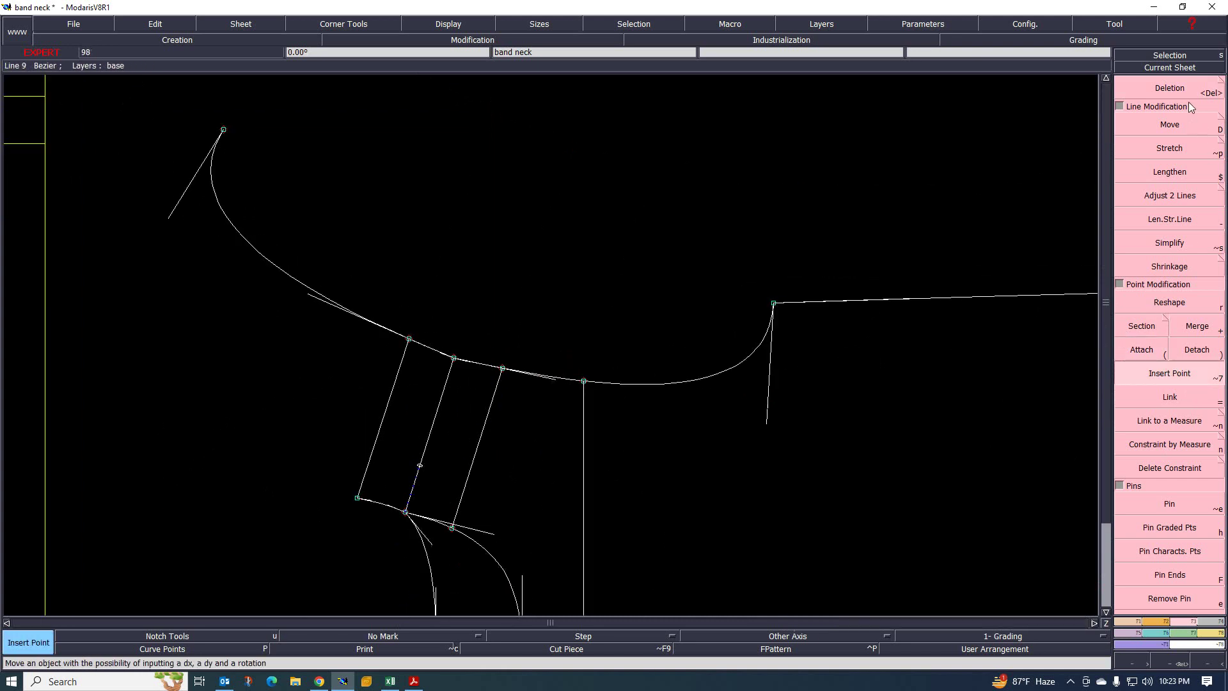
pyautogui.press('Delete')
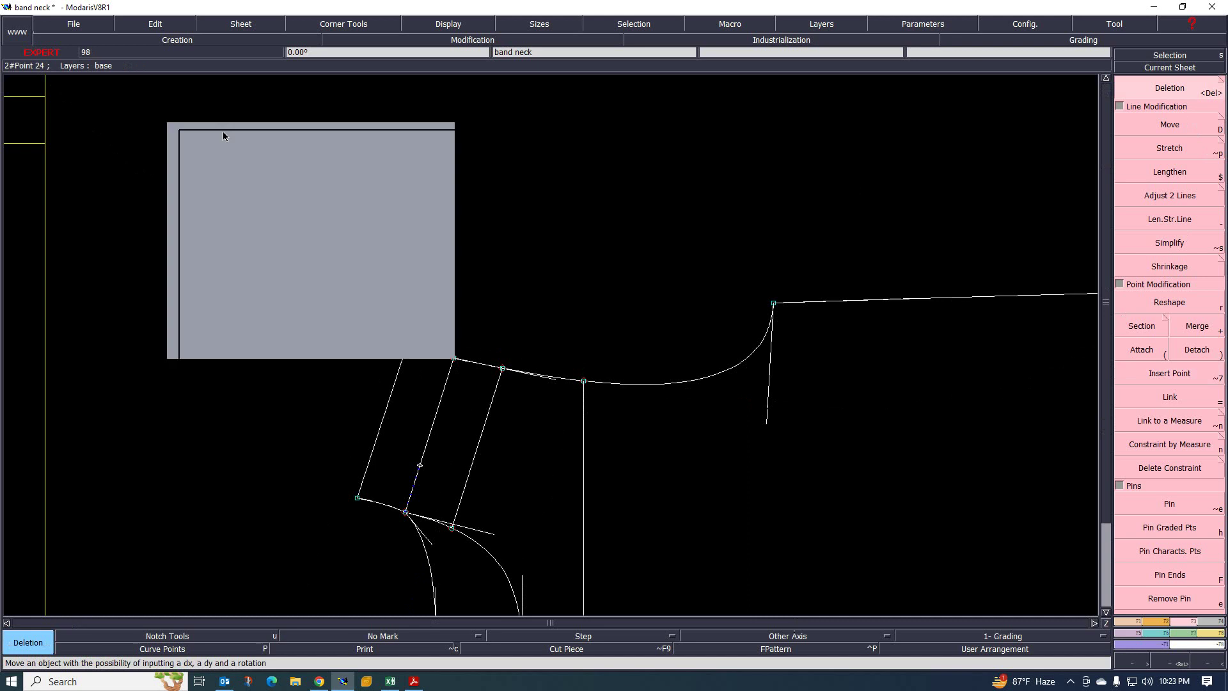
pyautogui.scroll(1, 401, 384)
pyautogui.scroll(-3, 297, 392)
pyautogui.scroll(2, 296, 392)
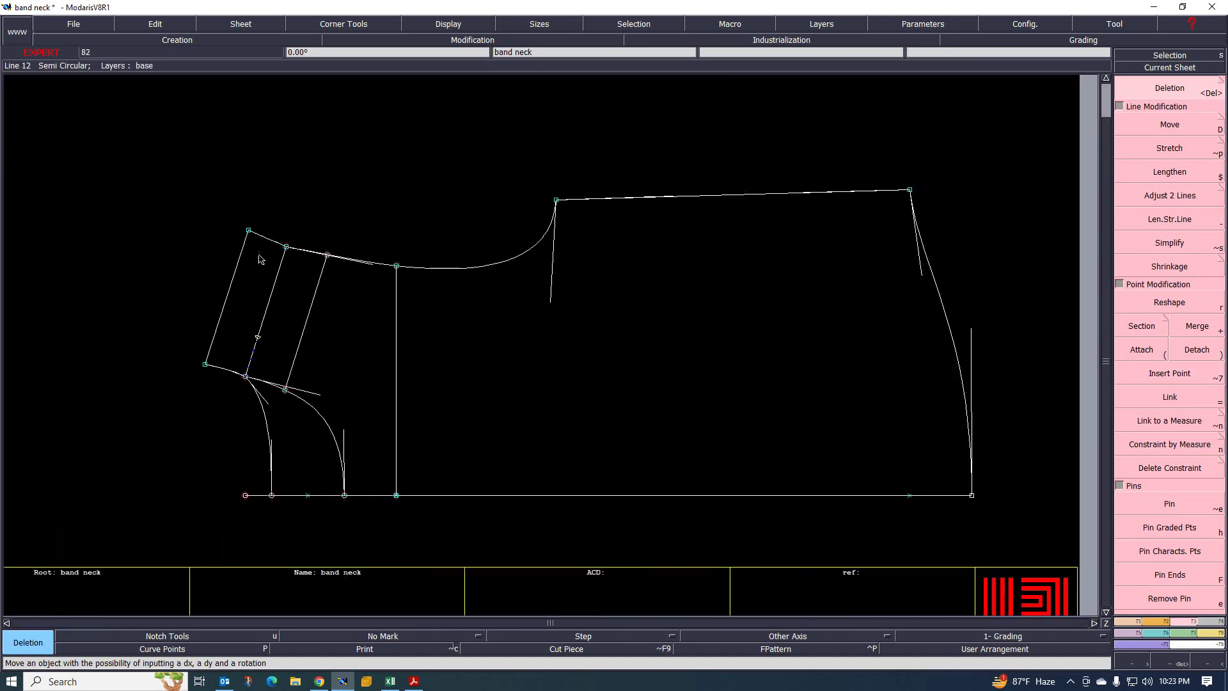
pyautogui.scroll(-2, 359, 362)
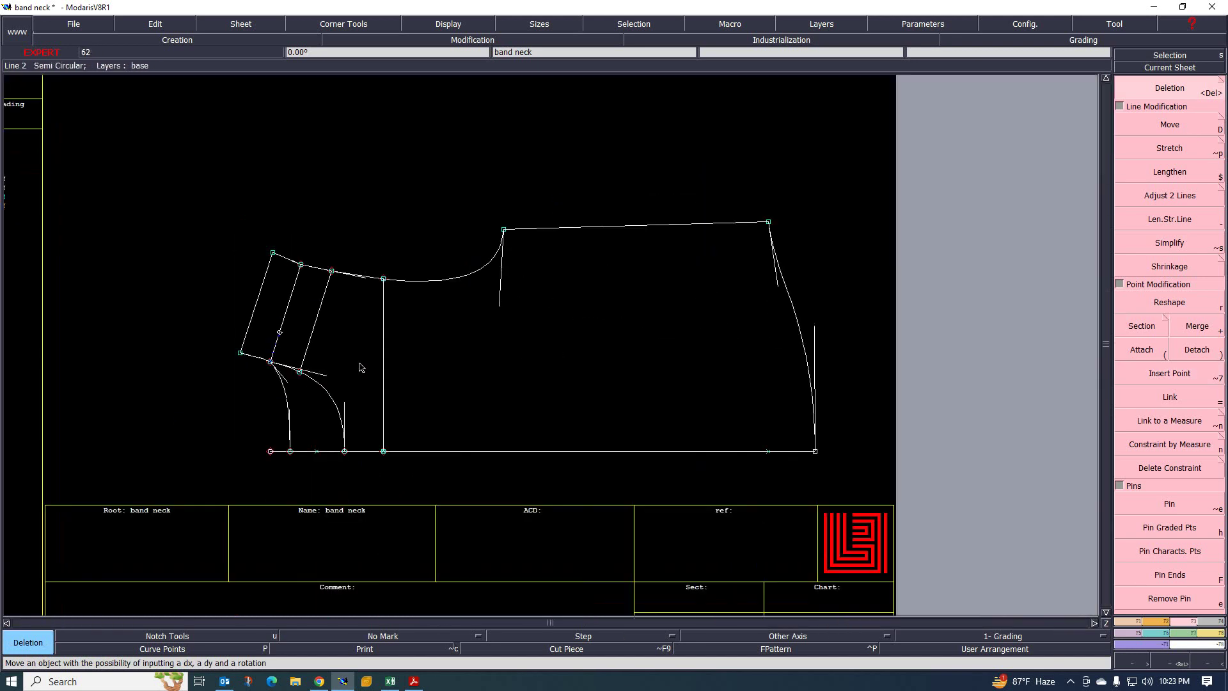
pyautogui.scroll(1, 378, 403)
pyautogui.scroll(-1, 398, 304)
pyautogui.scroll(1, 382, 324)
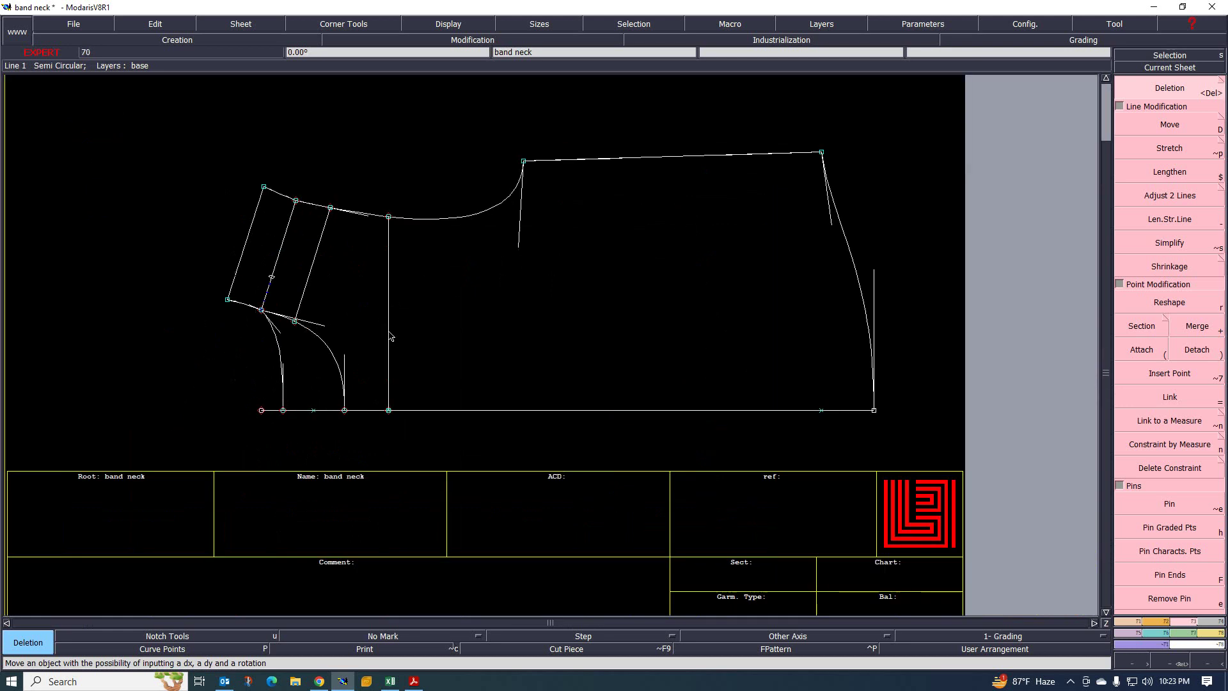
pyautogui.scroll(1, 249, 279)
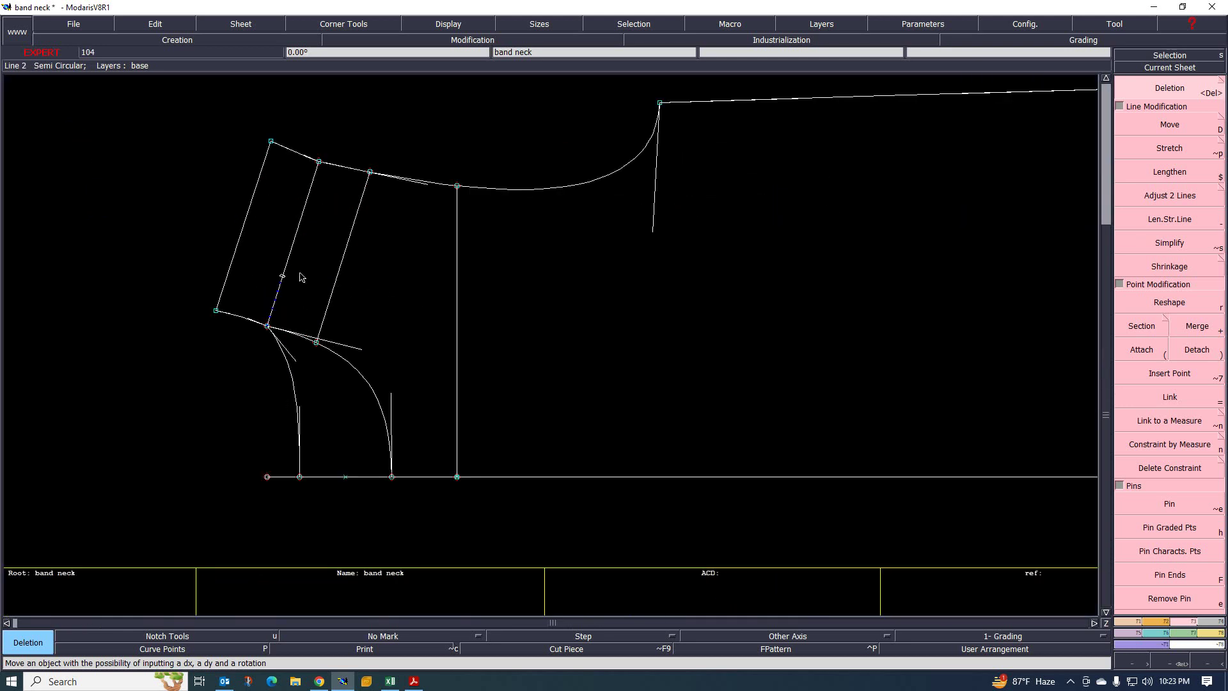
pyautogui.scroll(-3, 345, 371)
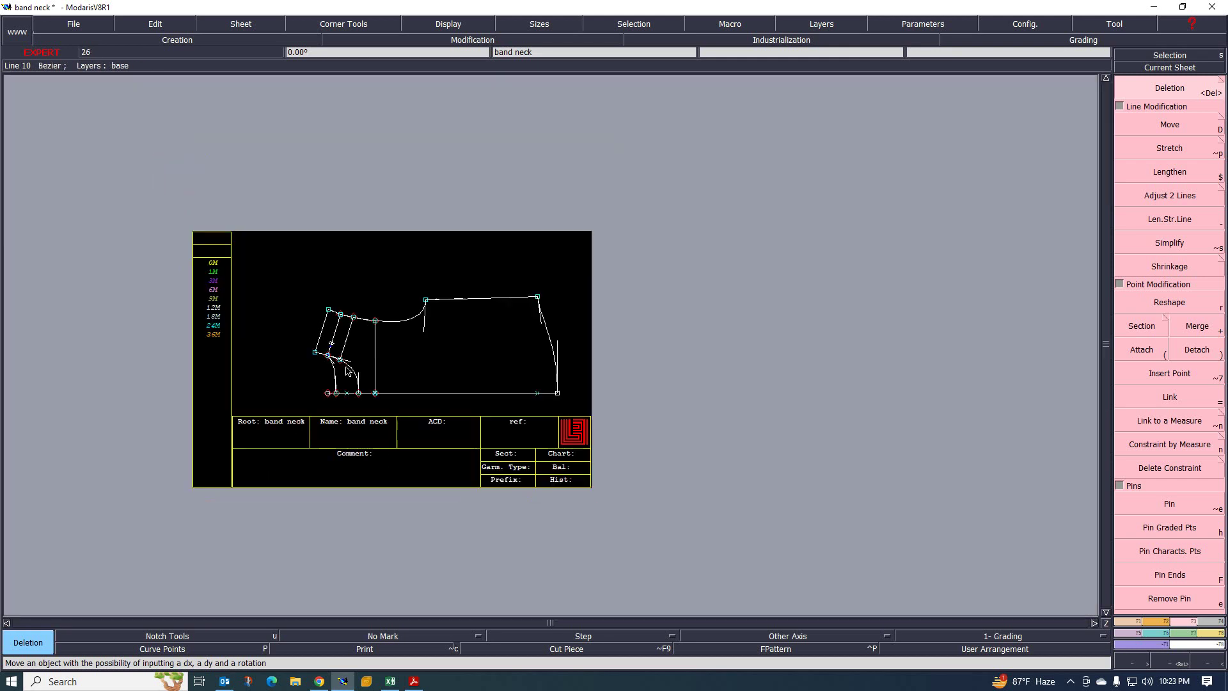
pyautogui.scroll(3, 345, 371)
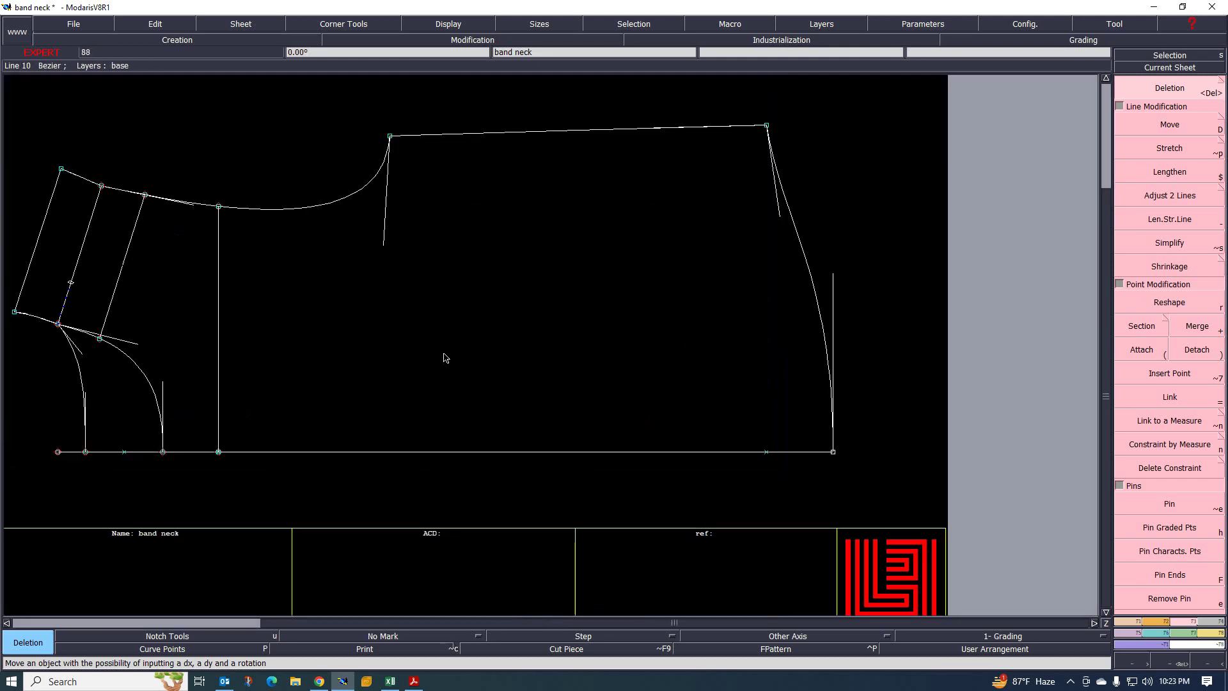
# Switch to the PDF tech pack to examine the double piped fake pocket on the front sketch, and return to Modaris
pyautogui.click(414, 682)
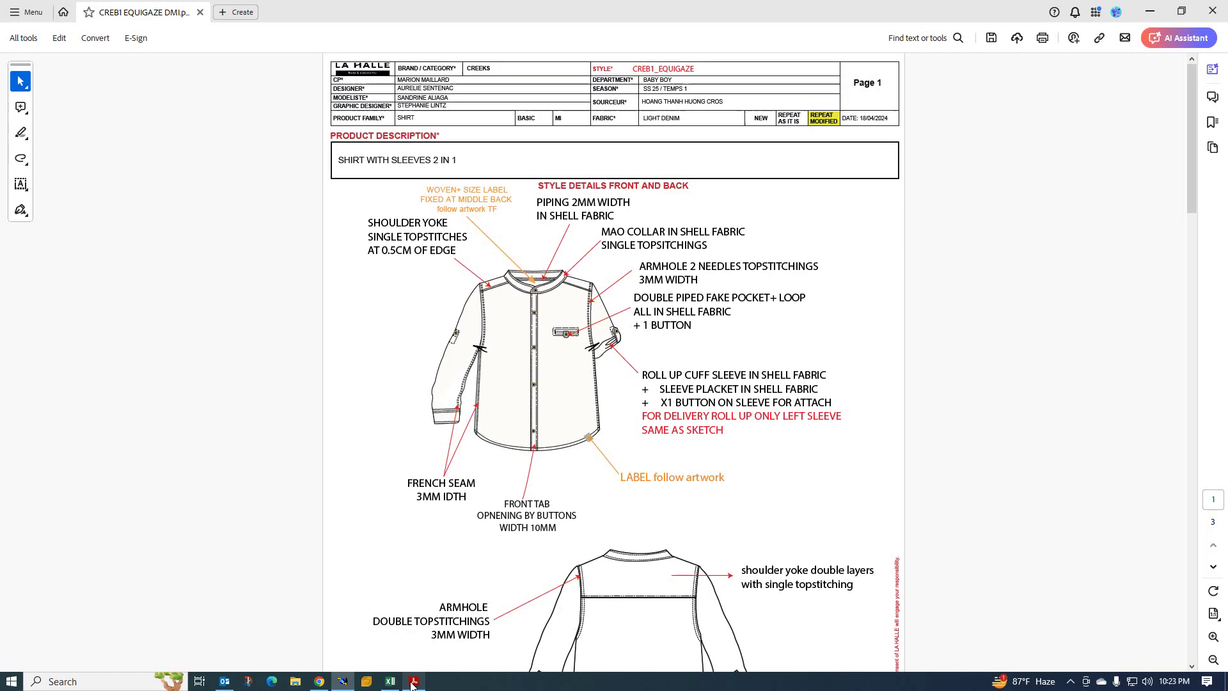
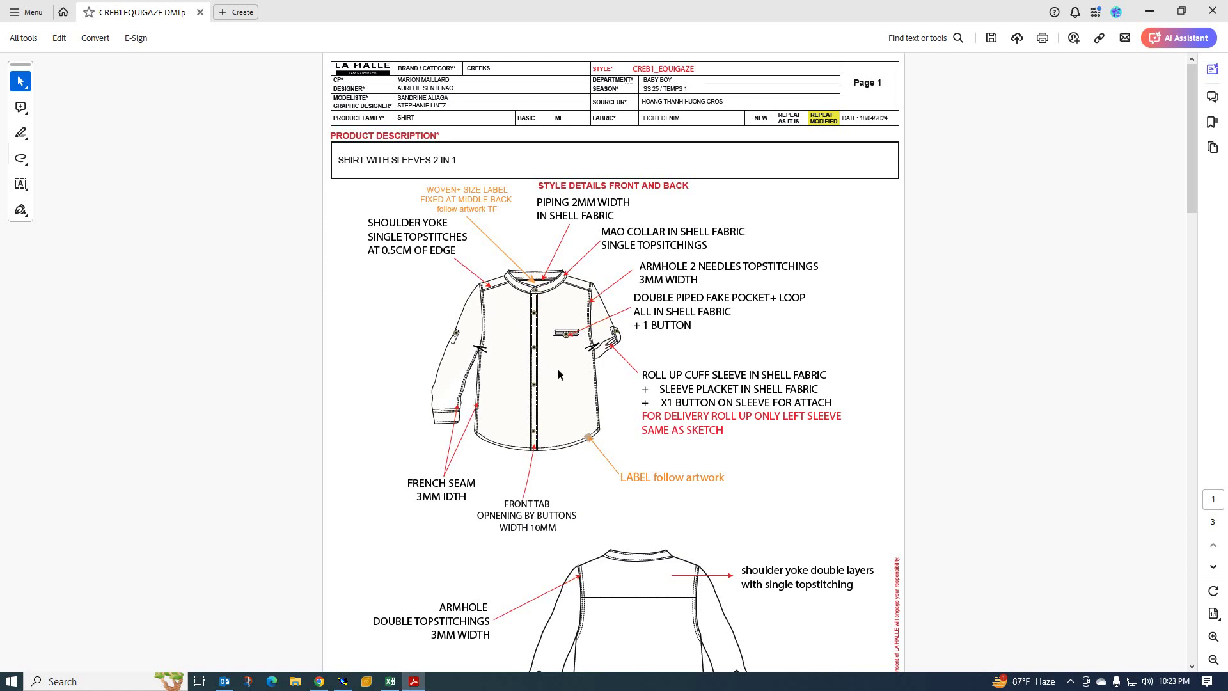
pyautogui.click(343, 682)
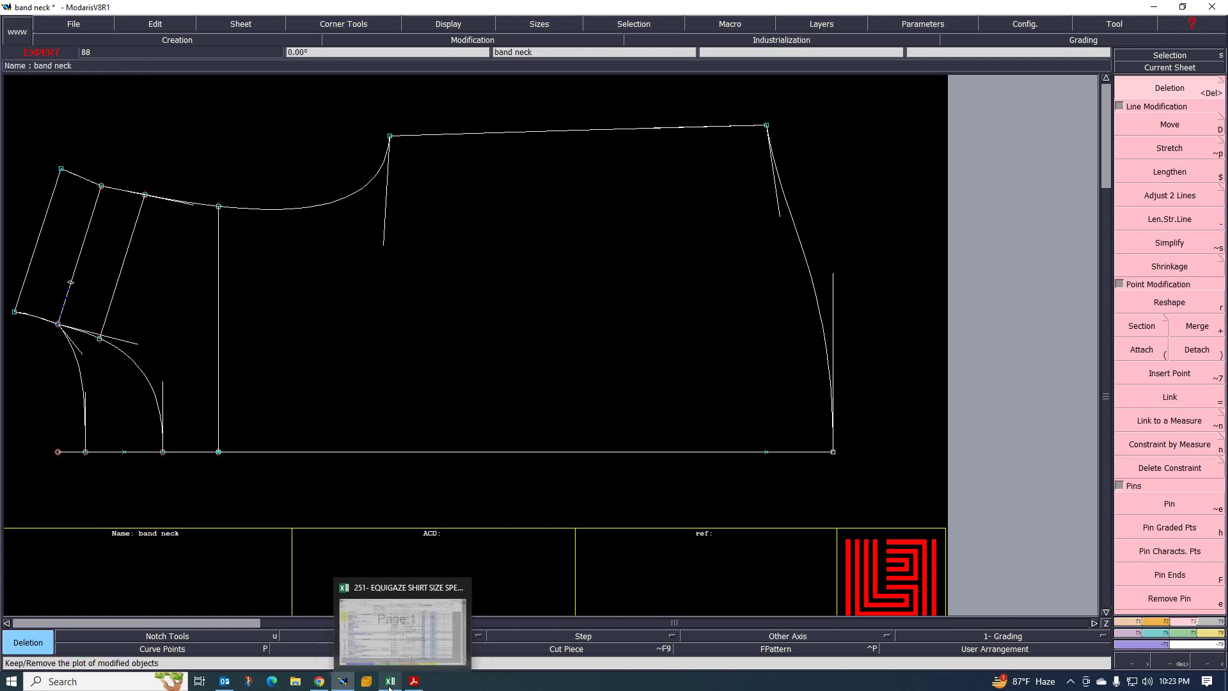
pyautogui.click(448, 630)
pyautogui.click(414, 682)
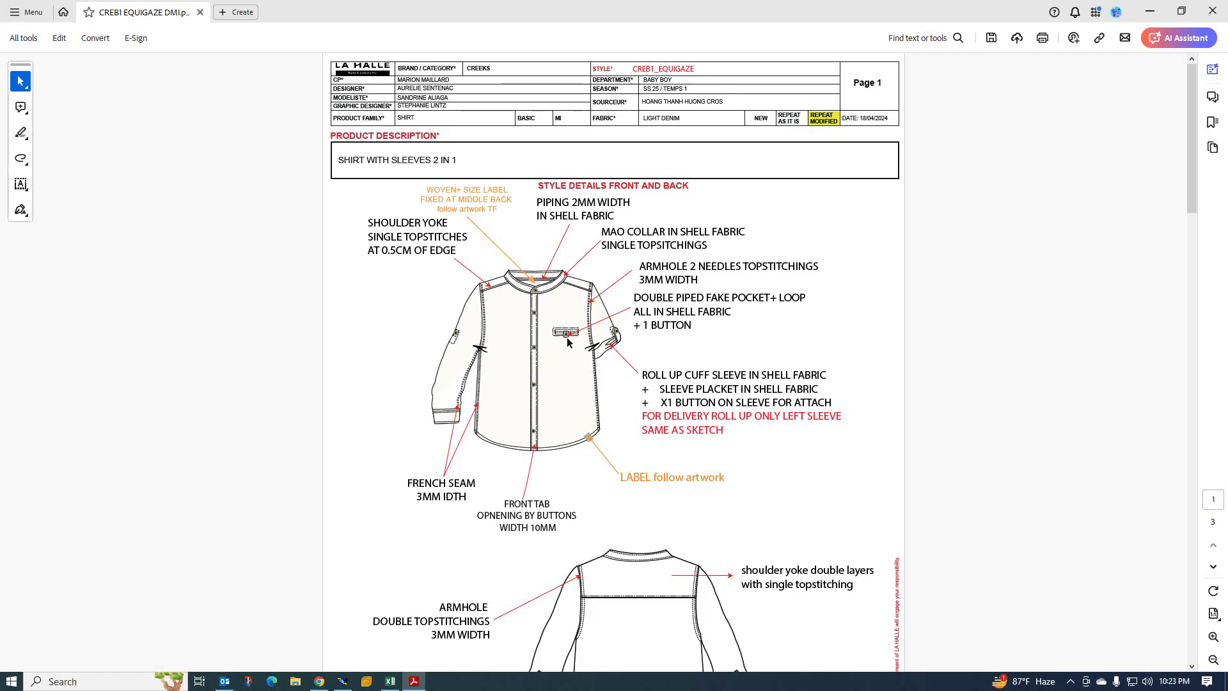
pyautogui.click(342, 681)
pyautogui.scroll(2, 243, 354)
pyautogui.scroll(-2, 279, 341)
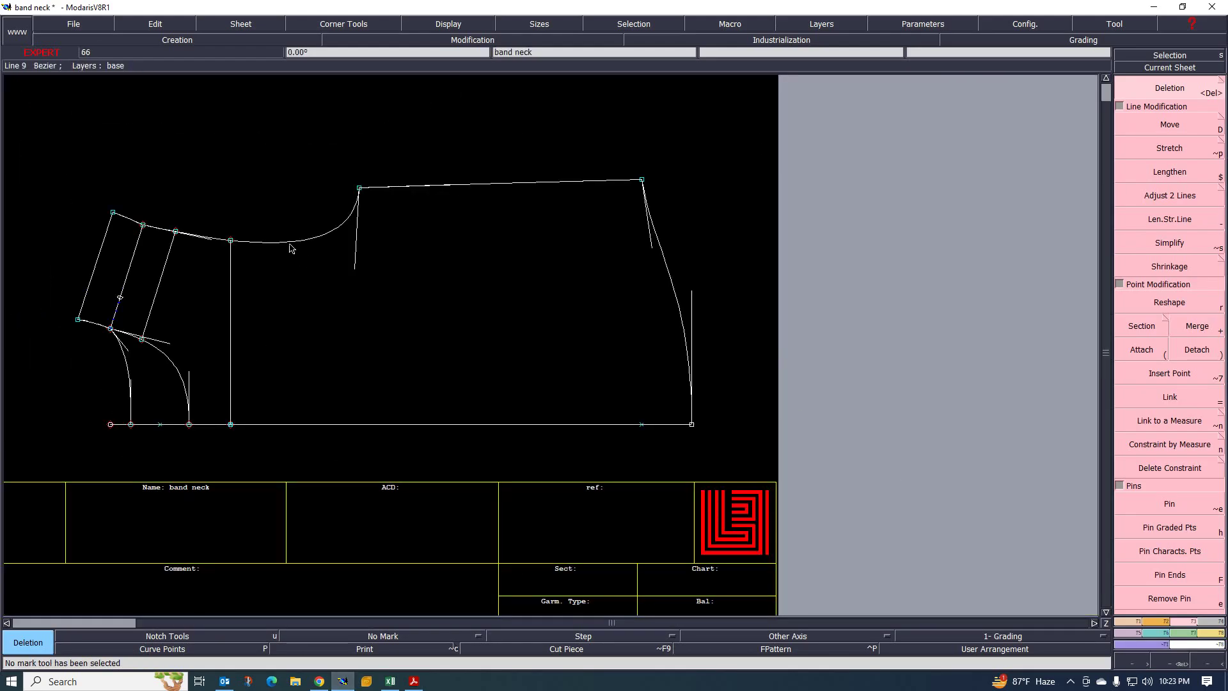
# Draw a straight line from the armhole curve to the centre front line below the chest line, and align its ends vertically
pyautogui.click(1139, 621)
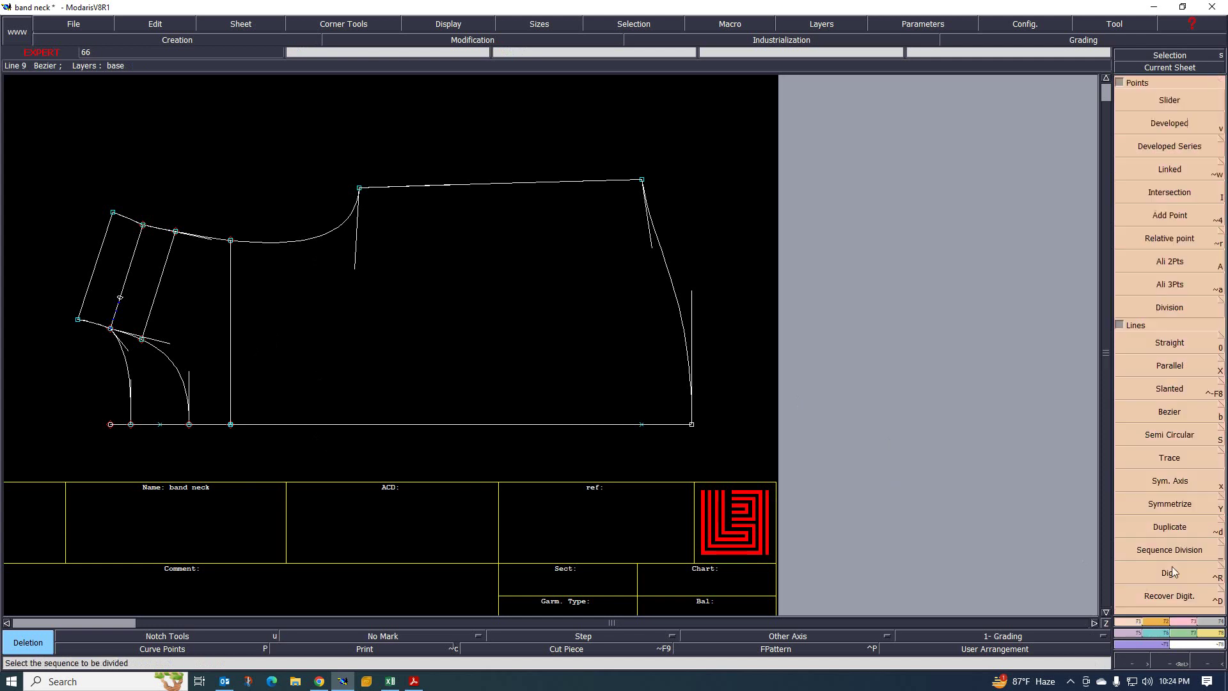
pyautogui.click(1177, 347)
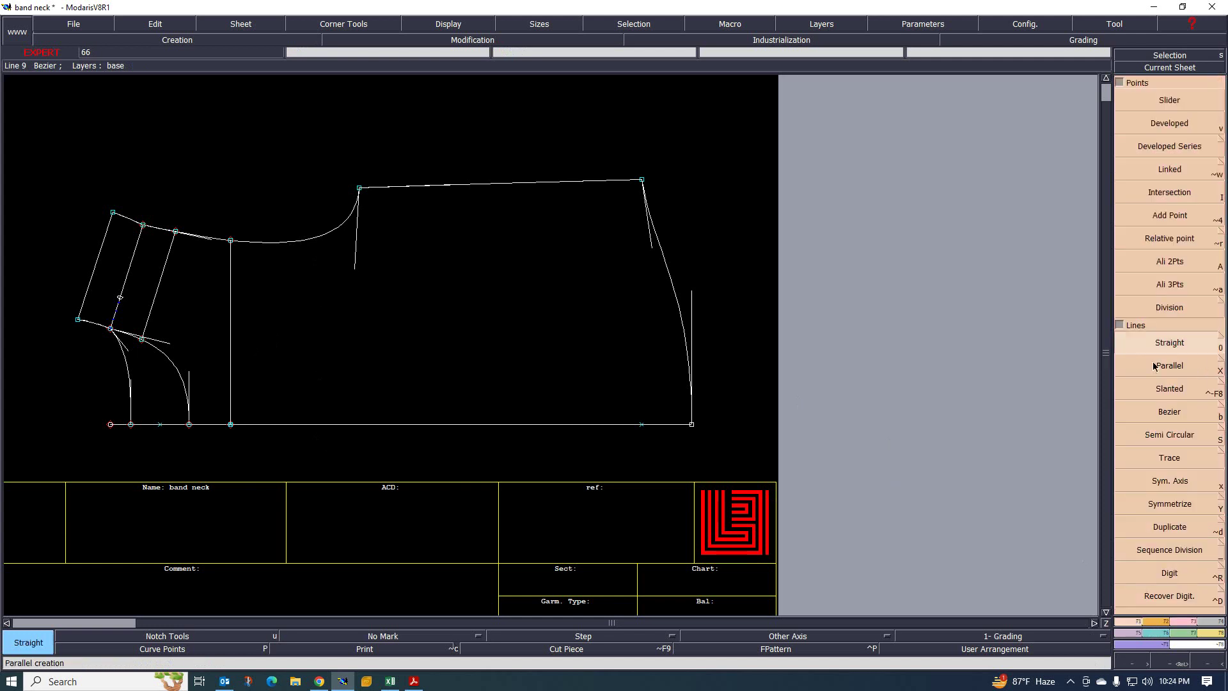
pyautogui.click(289, 243)
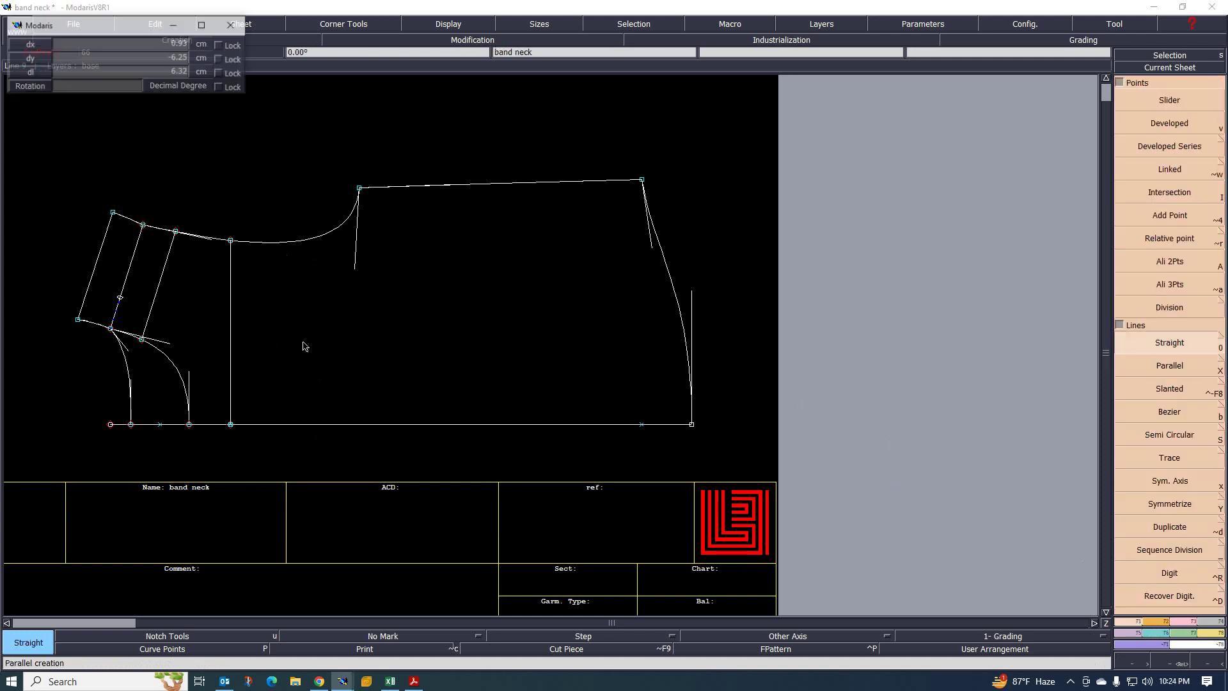
pyautogui.click(292, 424)
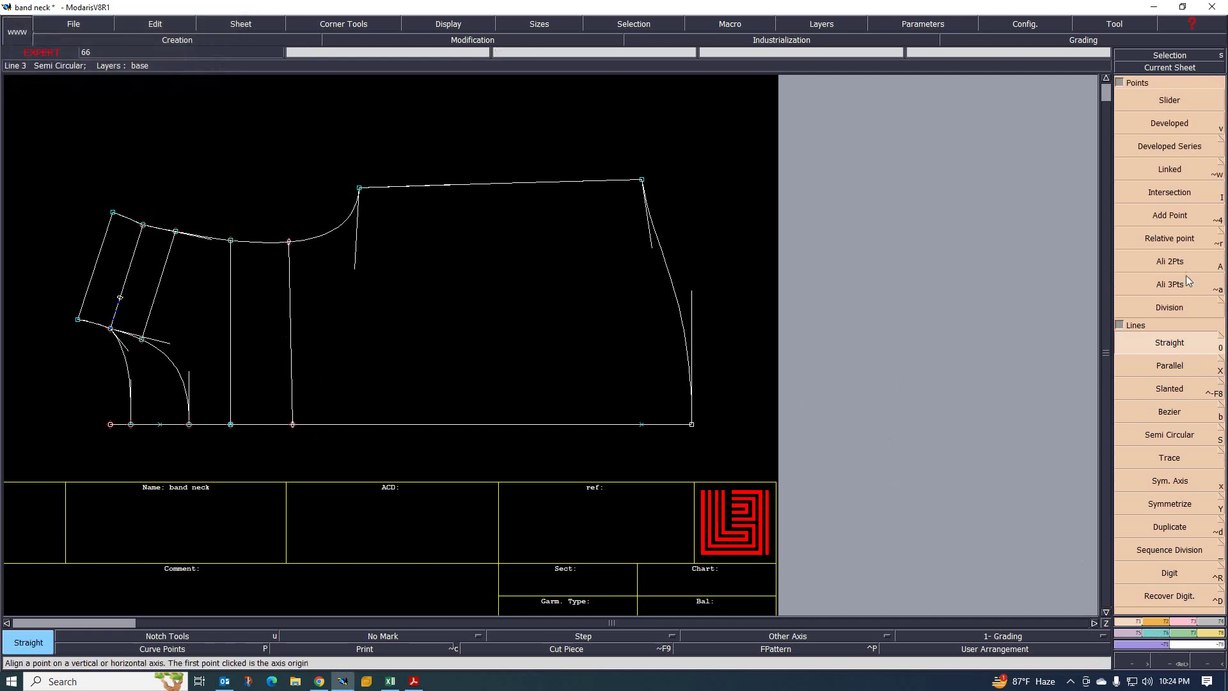
pyautogui.click(1182, 252)
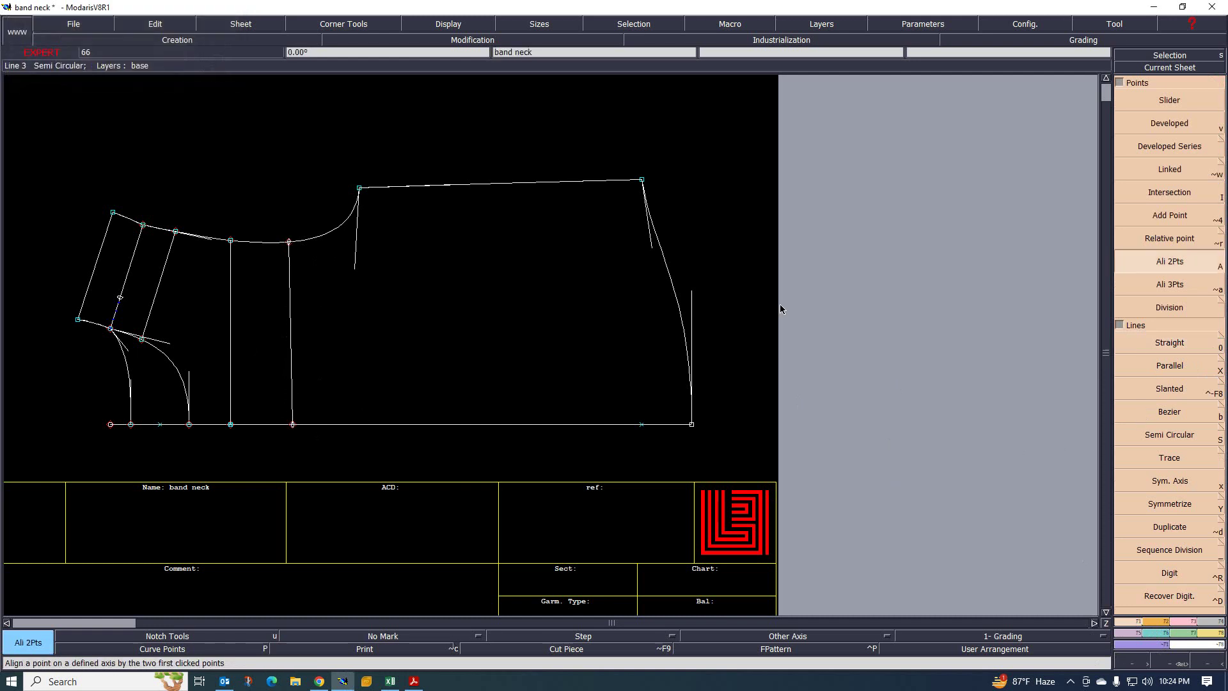
pyautogui.click(289, 243)
pyautogui.click(292, 424)
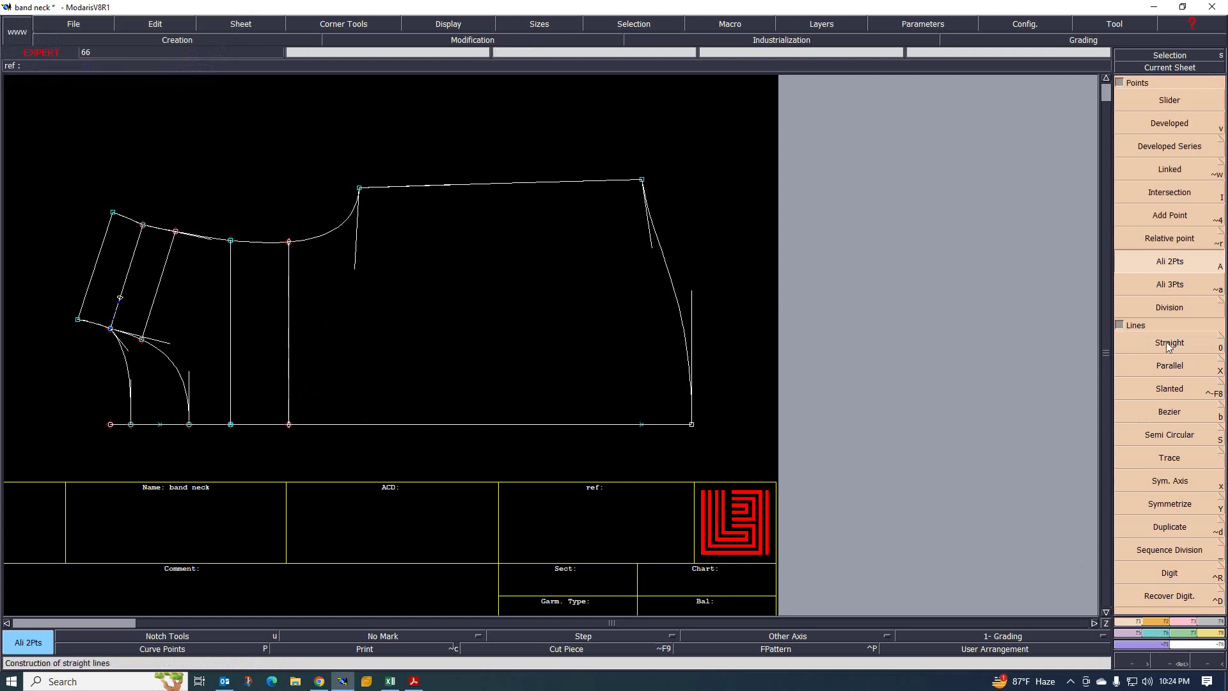
# Divide the new vertical line to place a point at its midpoint
pyautogui.click(1163, 308)
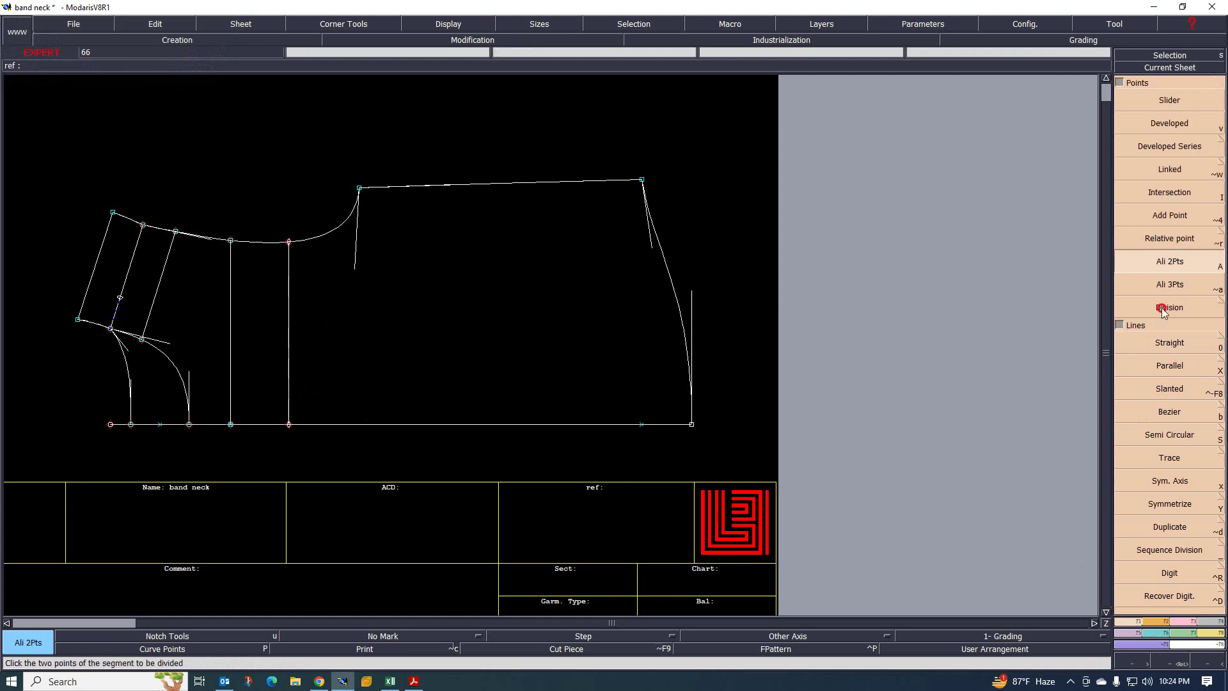
pyautogui.click(288, 242)
pyautogui.click(288, 424)
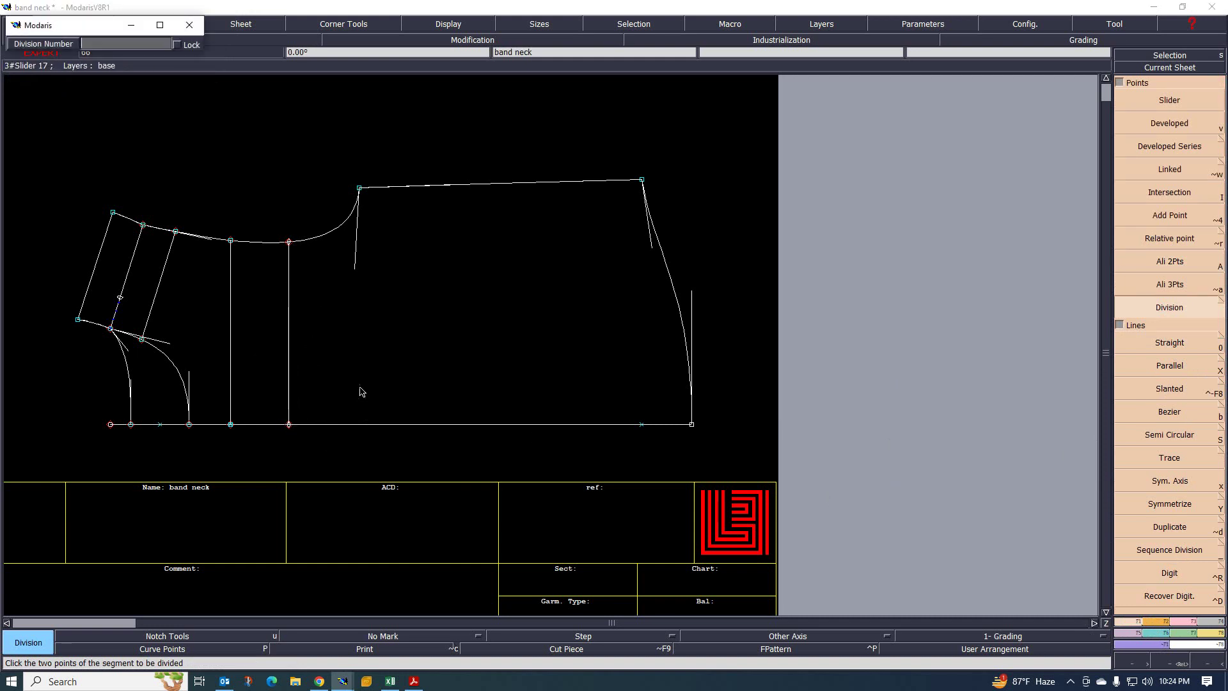
pyautogui.press('Return')
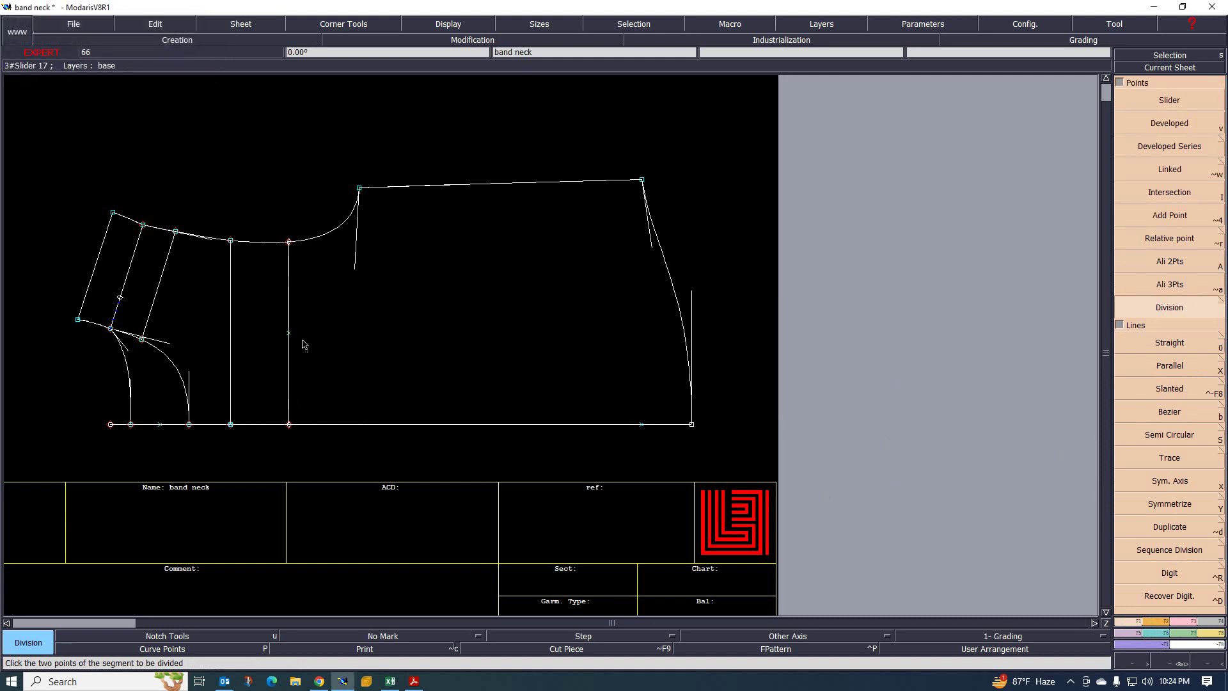
# Try developed points 3.5 cm to either side of the vertical line's midpoint, and undo them
pyautogui.scroll(1, 295, 333)
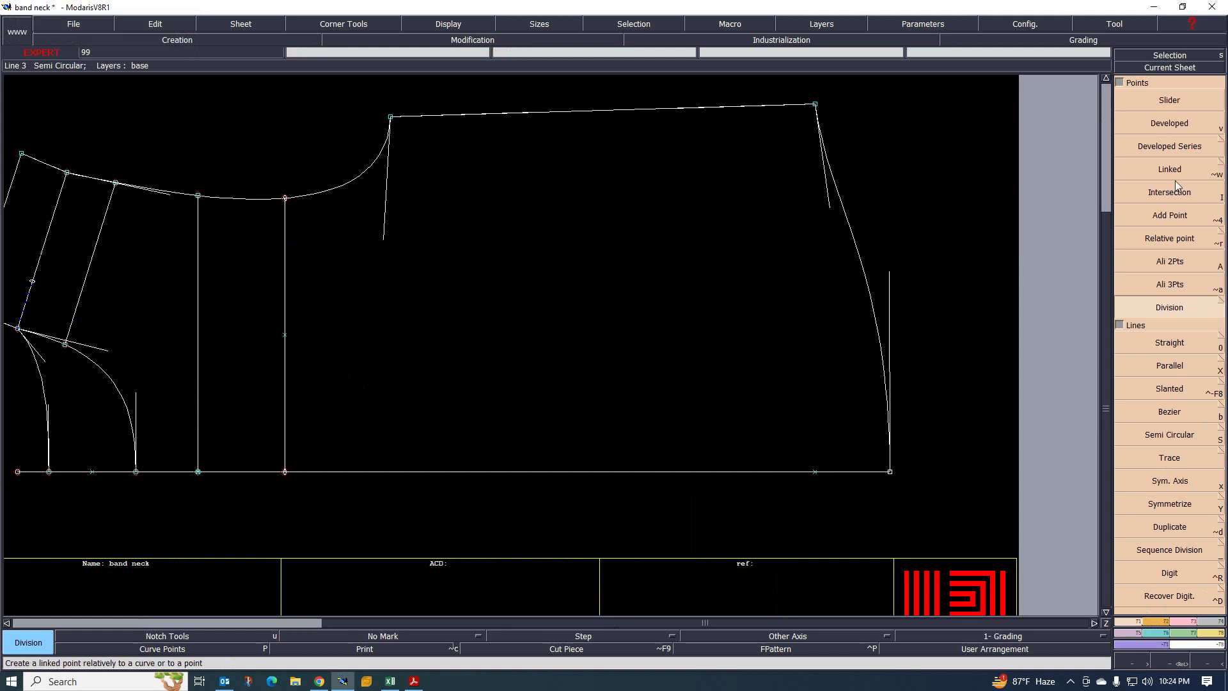
pyautogui.click(1170, 123)
pyautogui.click(285, 335)
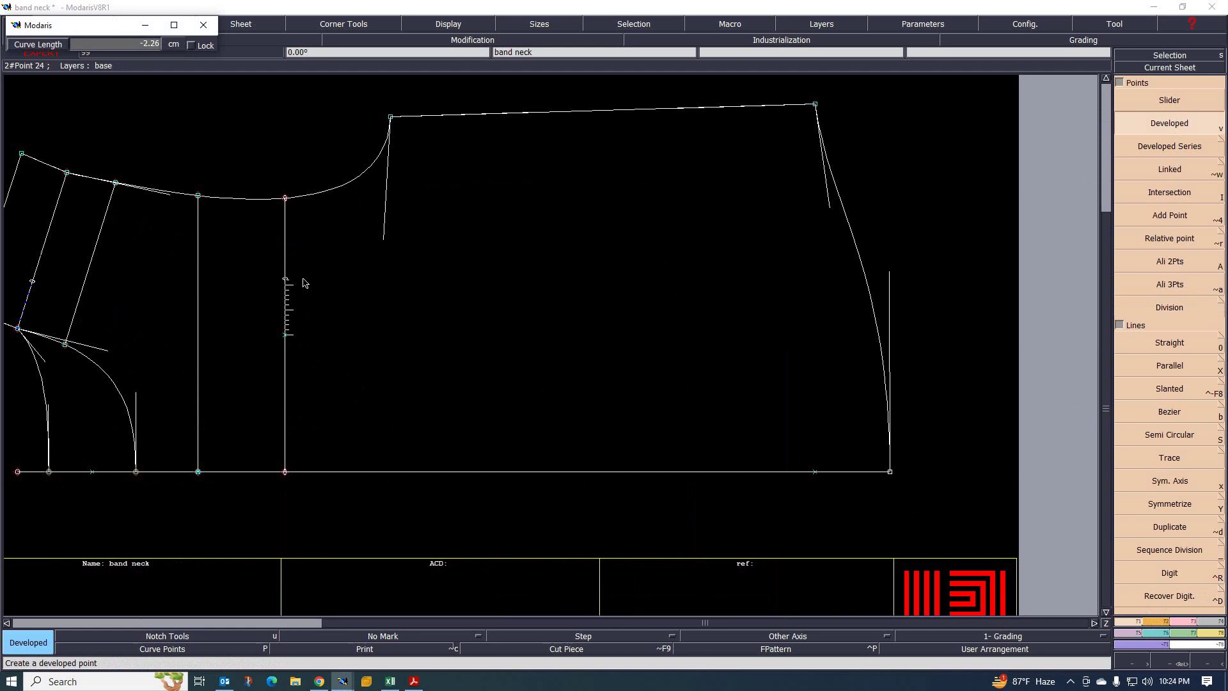
pyautogui.write('-3.5')
pyautogui.press('Return')
pyautogui.click(286, 341)
pyautogui.write('3.5')
pyautogui.press('Return')
pyautogui.scroll(-2, 329, 313)
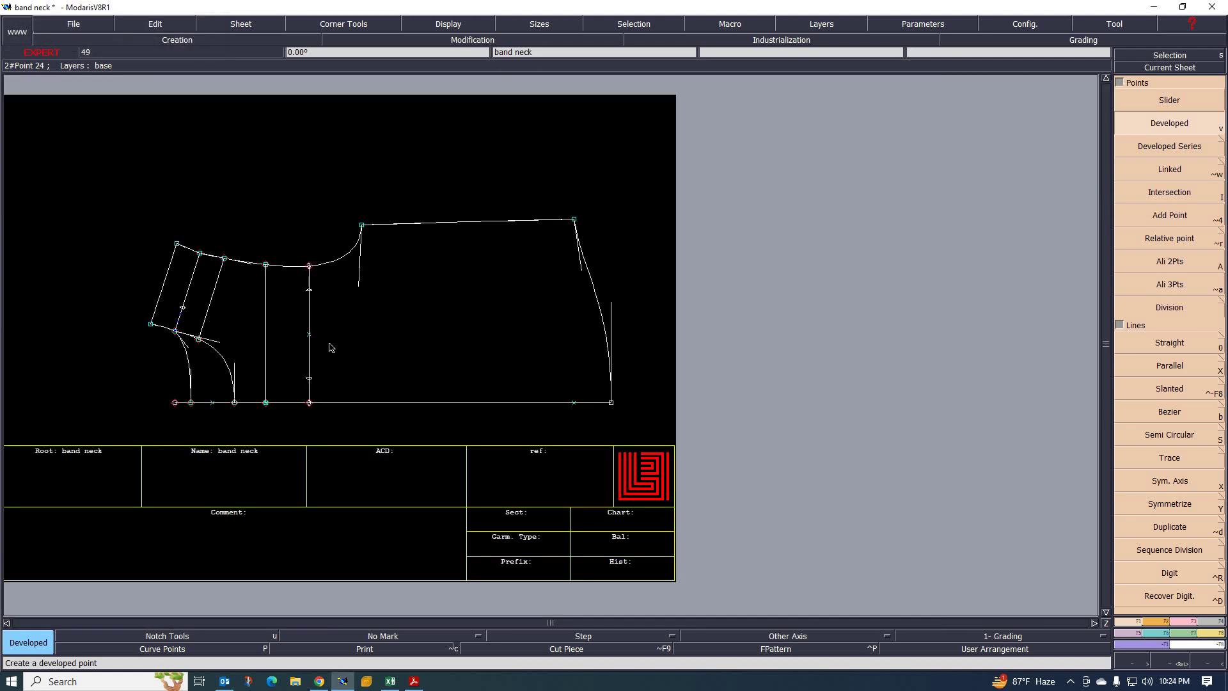
pyautogui.scroll(1, 330, 352)
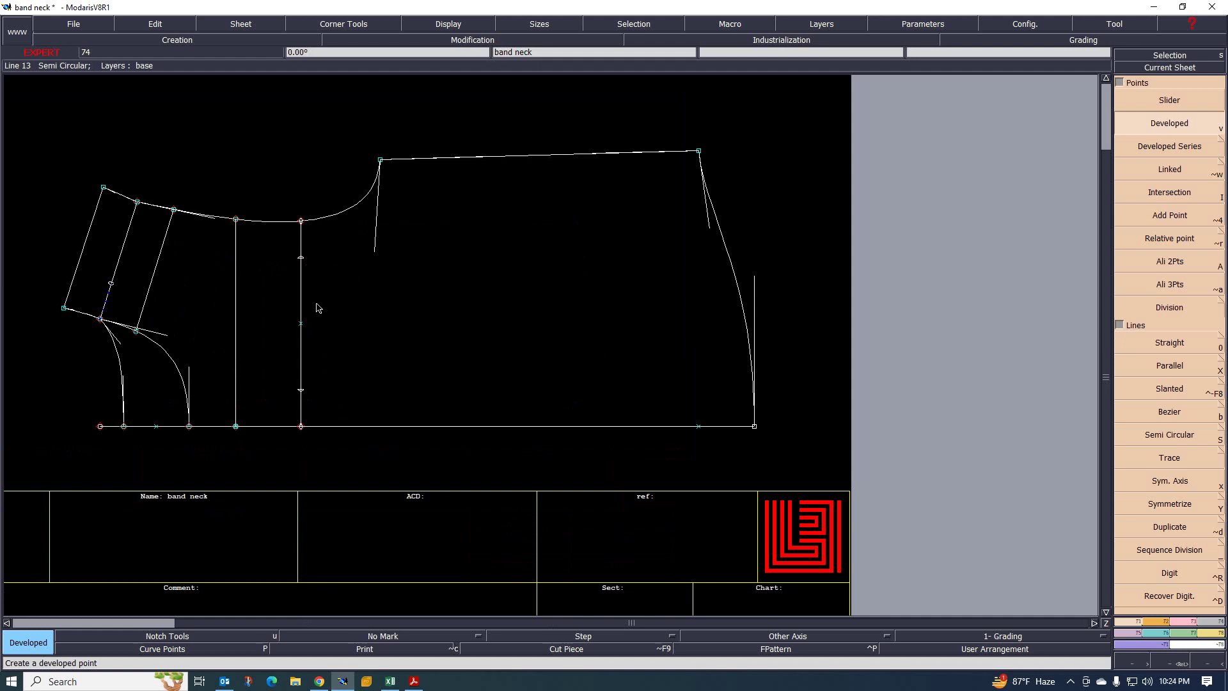
pyautogui.hotkey('ctrl', 'z')
# Place developed points on the vertical line 3 cm to either side of its midpoint
pyautogui.click(302, 318)
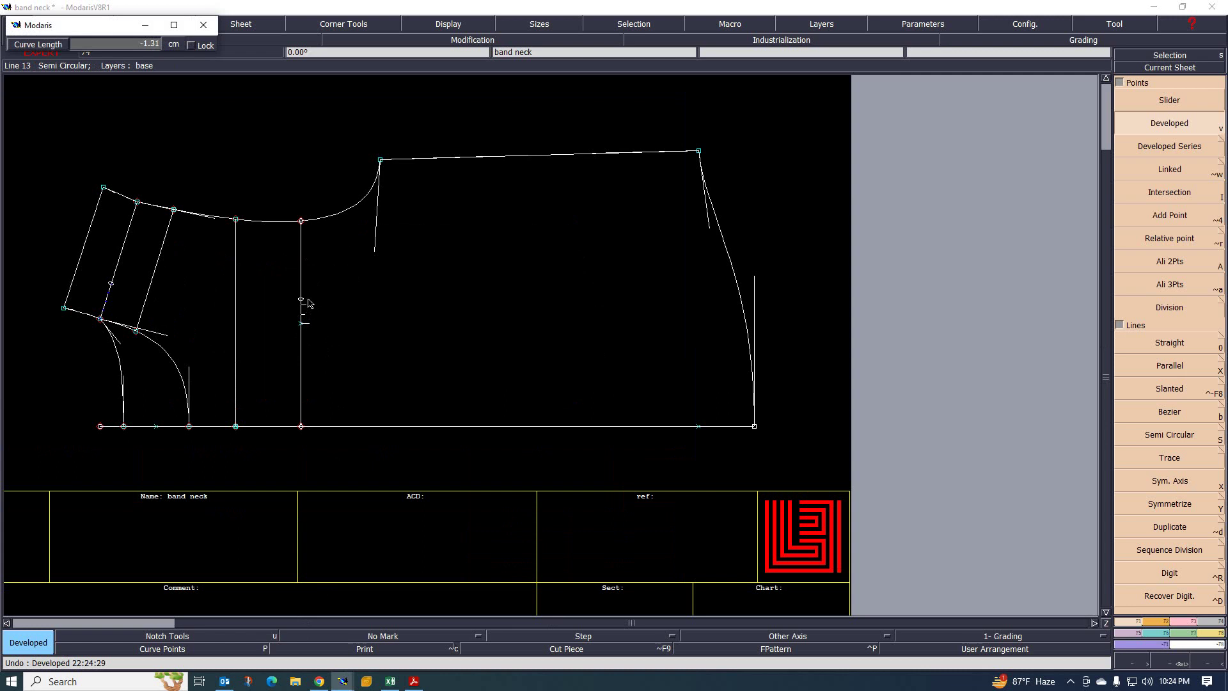
pyautogui.press('BackSpace')
pyautogui.write('-3')
pyautogui.press('Return')
pyautogui.click(301, 324)
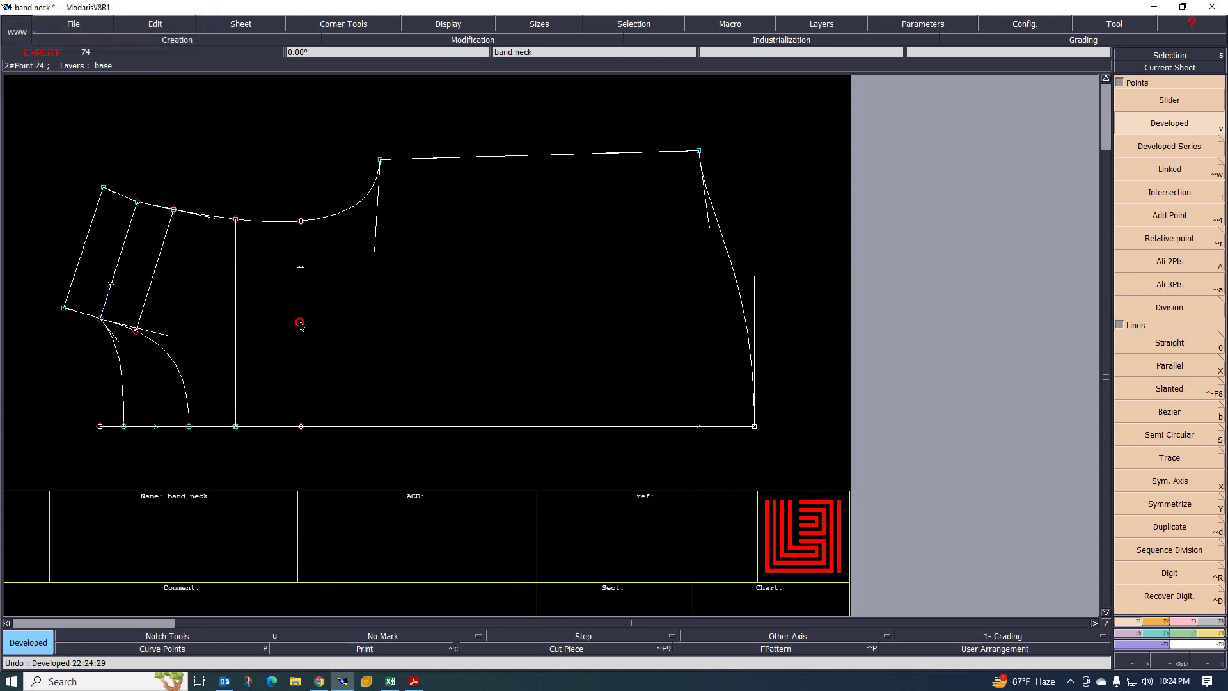
pyautogui.click(315, 351)
pyautogui.press('Return')
# Convert the two developed points on the vertical line with Insert Point
pyautogui.scroll(1, 304, 285)
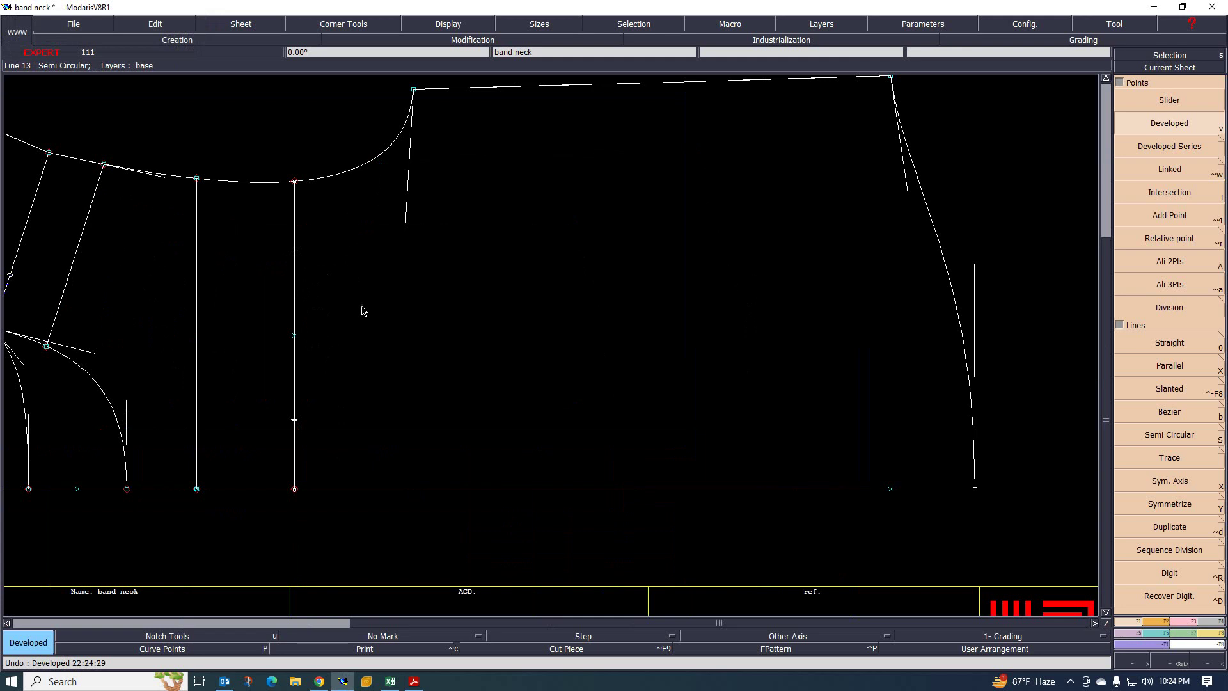
pyautogui.press('F2')
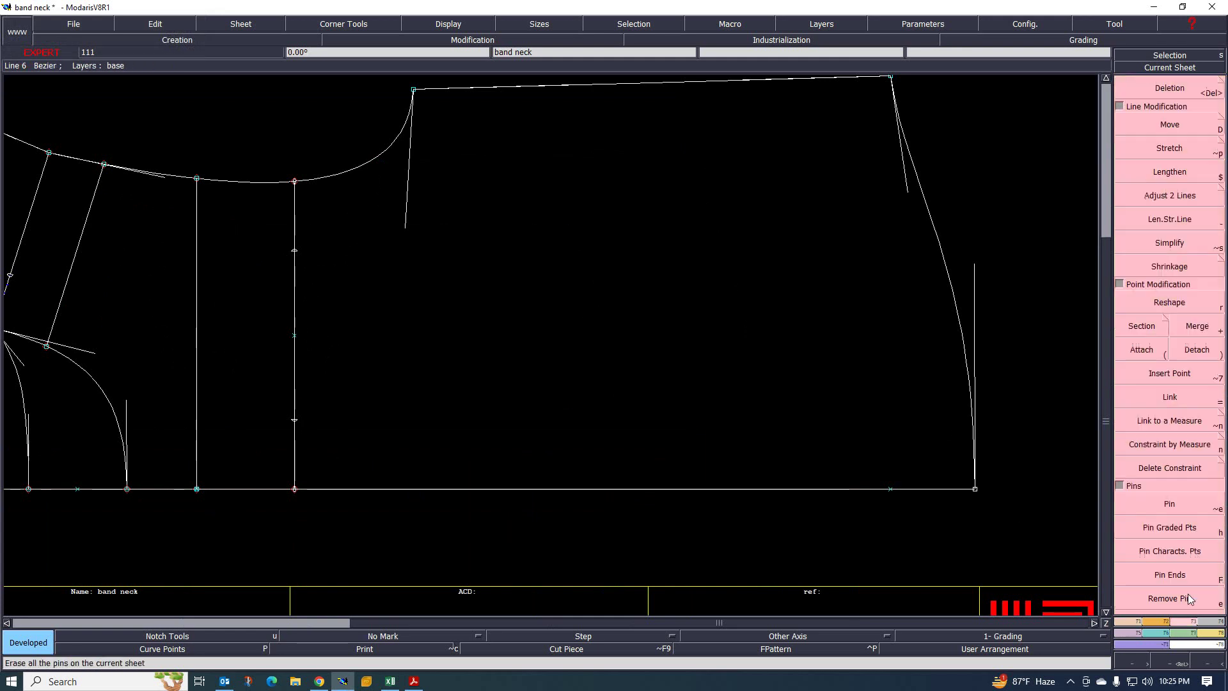
pyautogui.click(1171, 377)
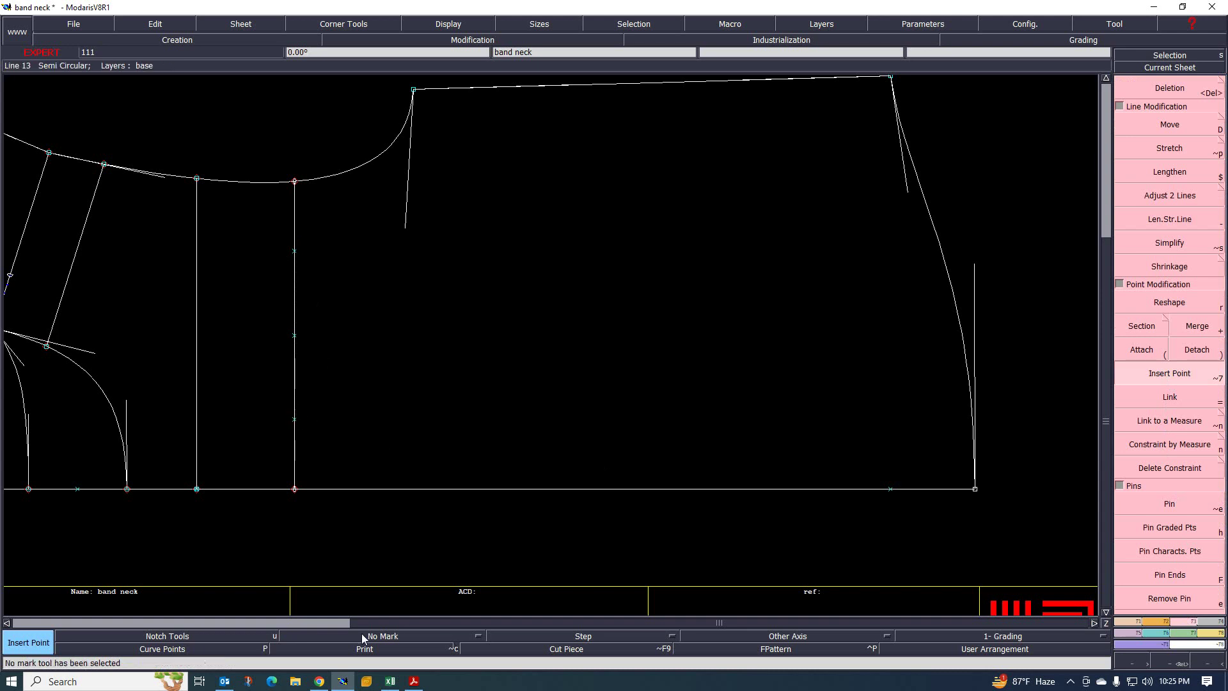
# Check the pocket on the PDF sketch, and delete the vertical construction line through the three pocket points
pyautogui.click(414, 681)
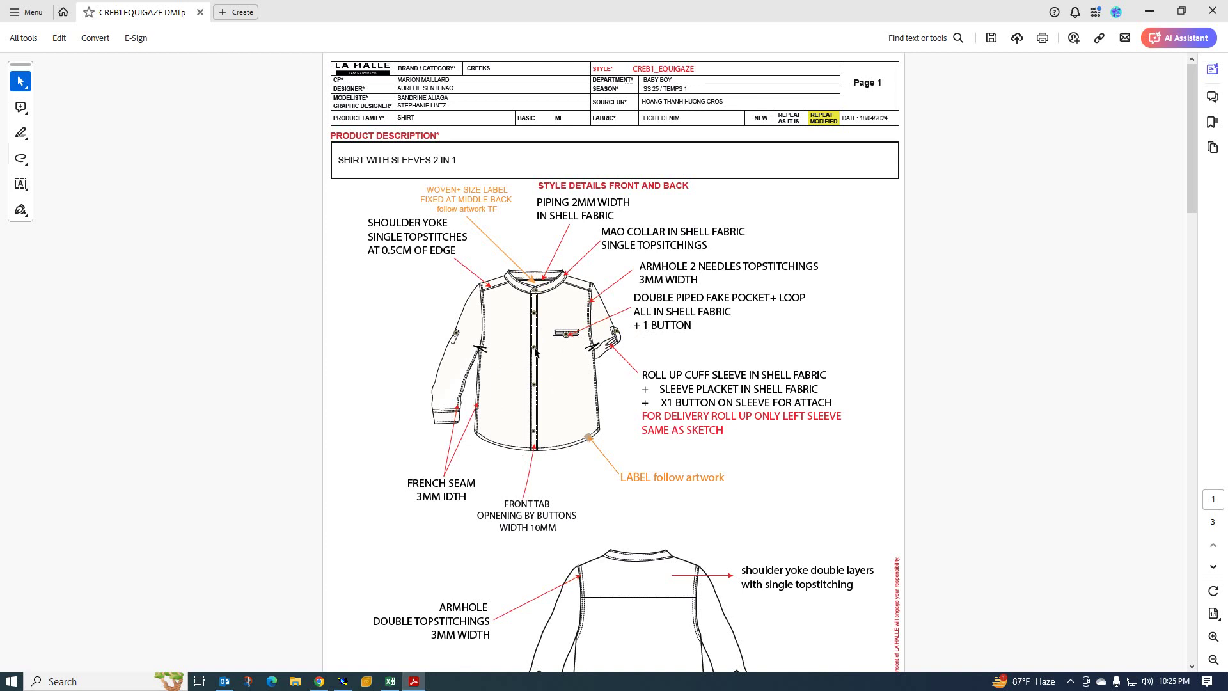
pyautogui.click(344, 682)
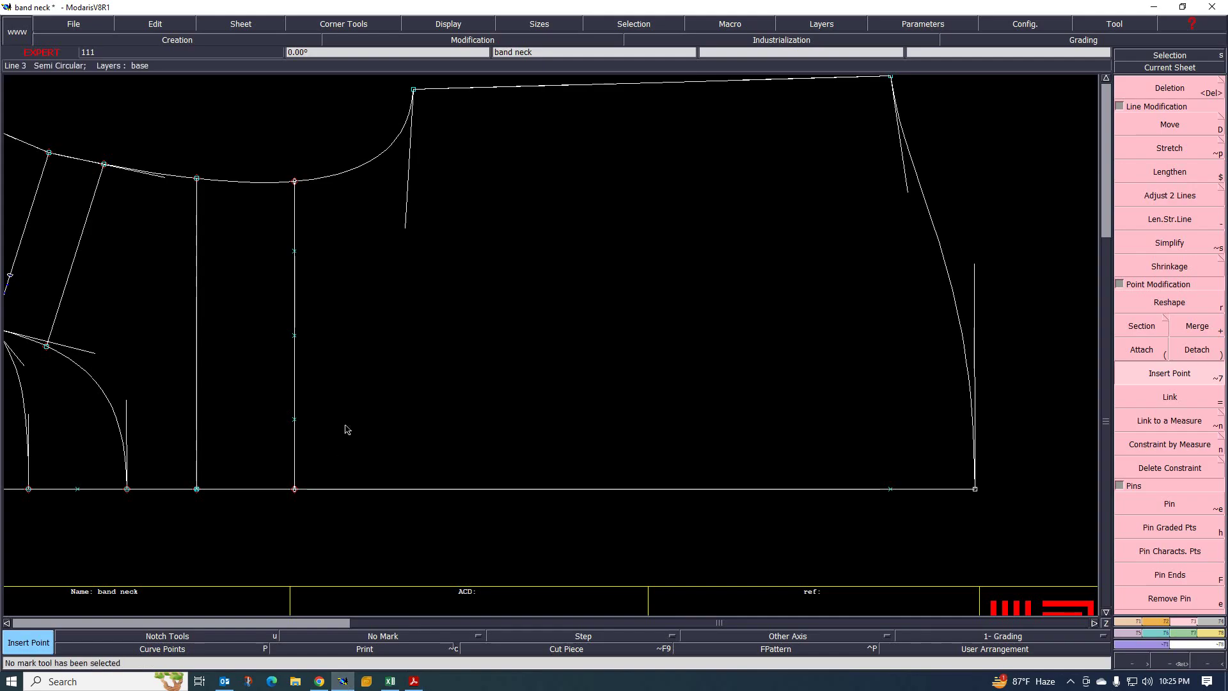
pyautogui.press('Delete')
pyautogui.click(294, 217)
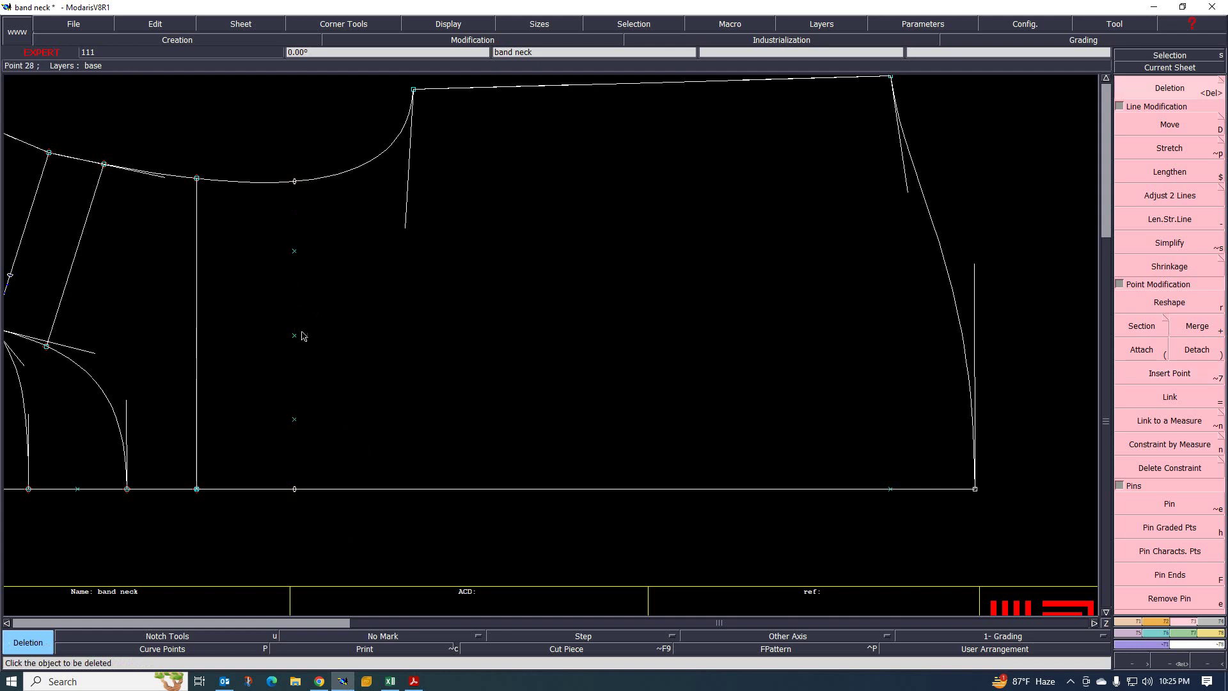
# Delete the leftover construction points around the pocket, and join the two pocket end points with a straight line
pyautogui.click(294, 489)
pyautogui.click(295, 182)
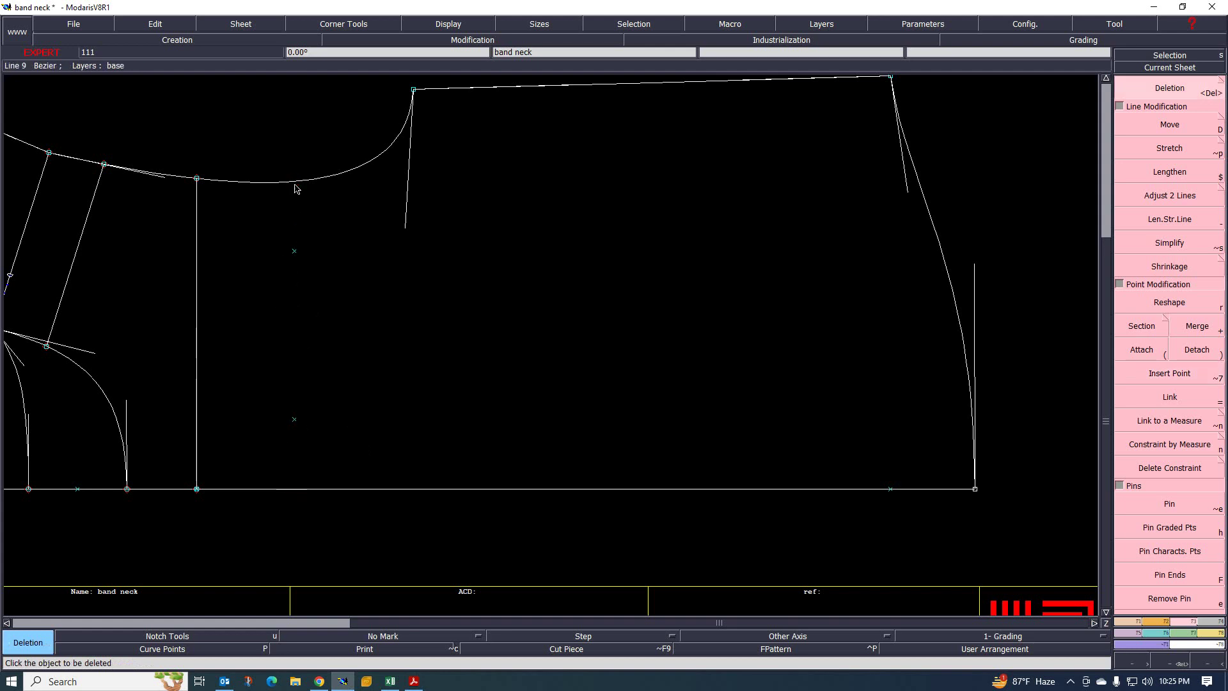
pyautogui.press('l')
pyautogui.click(294, 251)
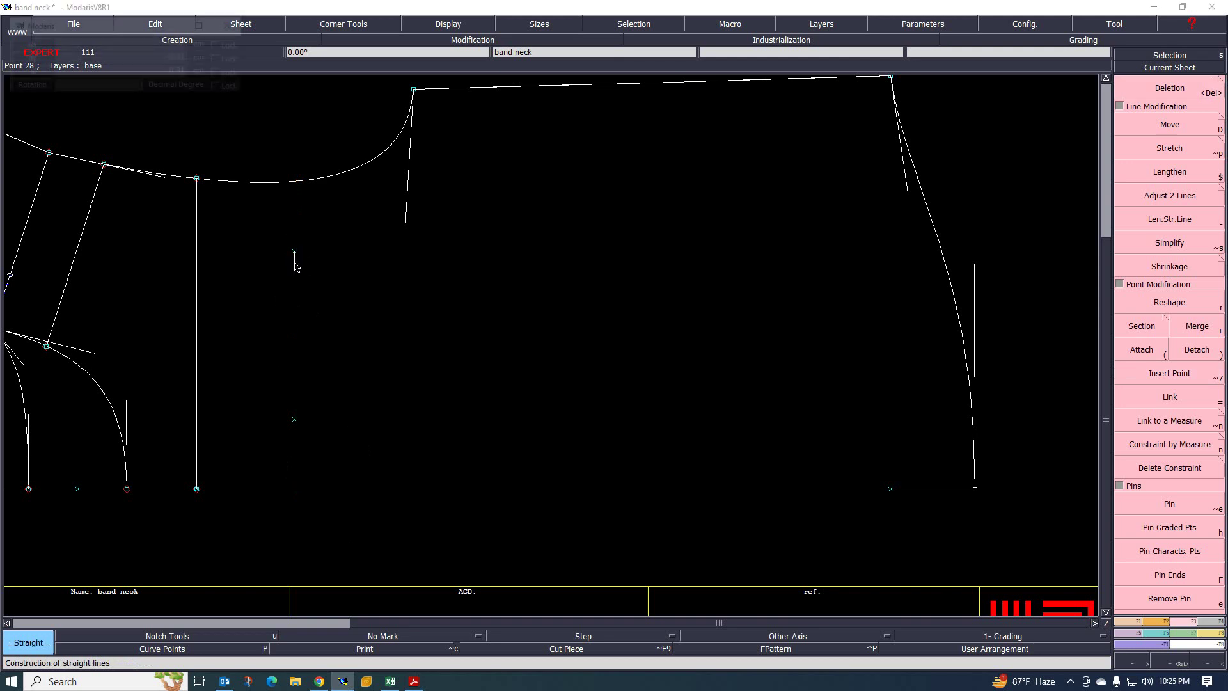
pyautogui.click(294, 421)
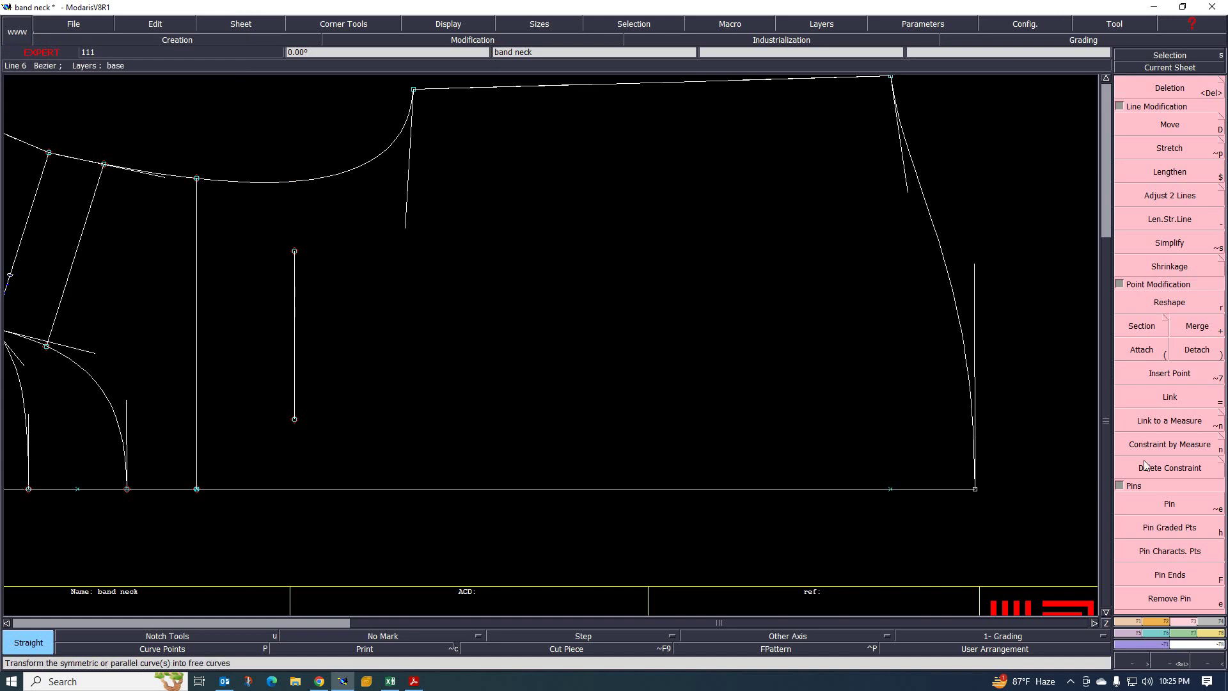
# Create two parallels of the pocket line toward the hem, at distances of 1 cm and 0.5 cm
pyautogui.scroll(1, 1179, 541)
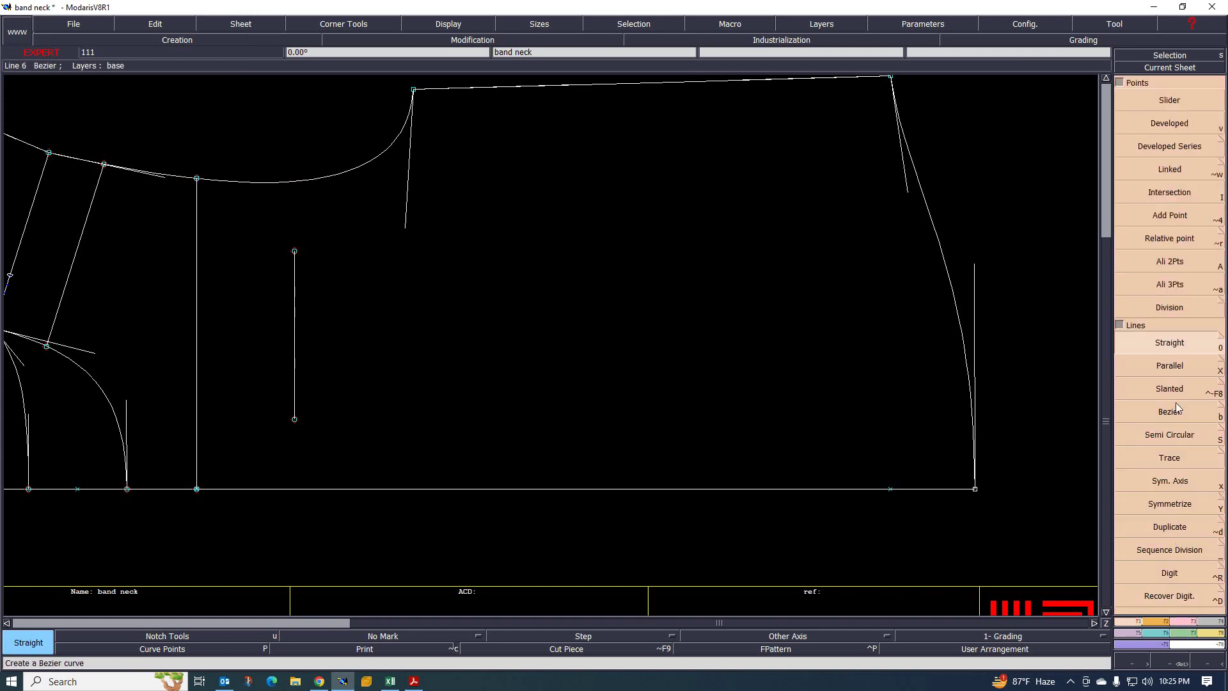
pyautogui.click(1176, 371)
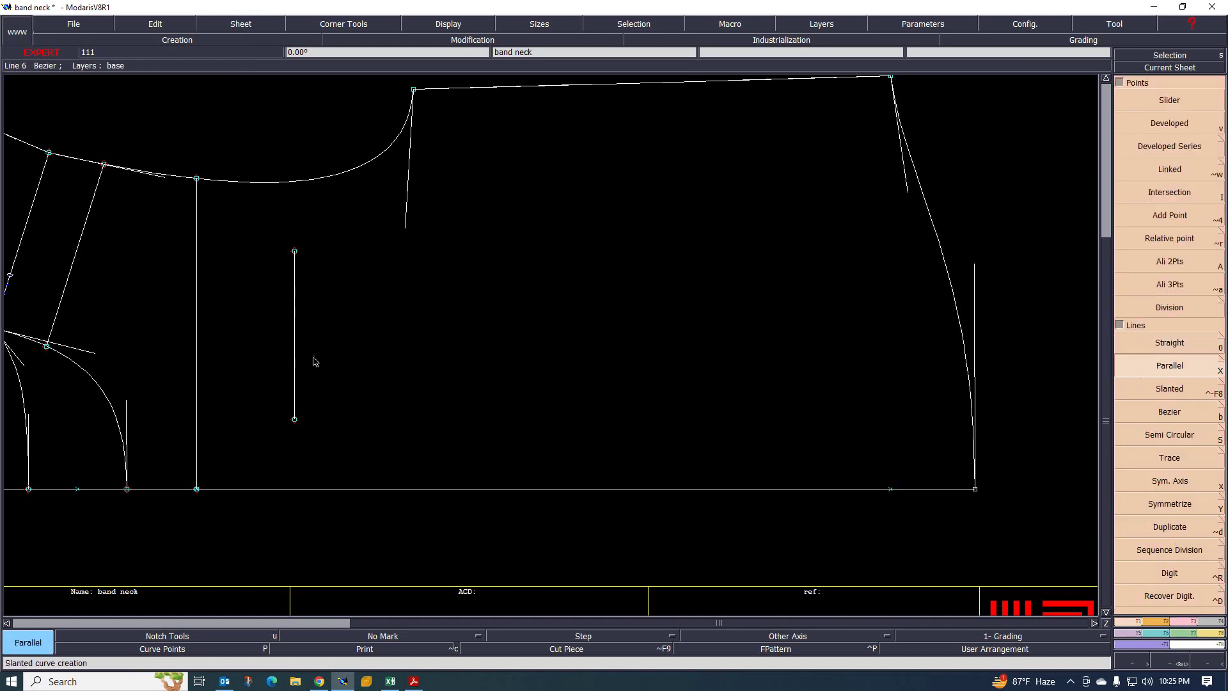
pyautogui.click(295, 346)
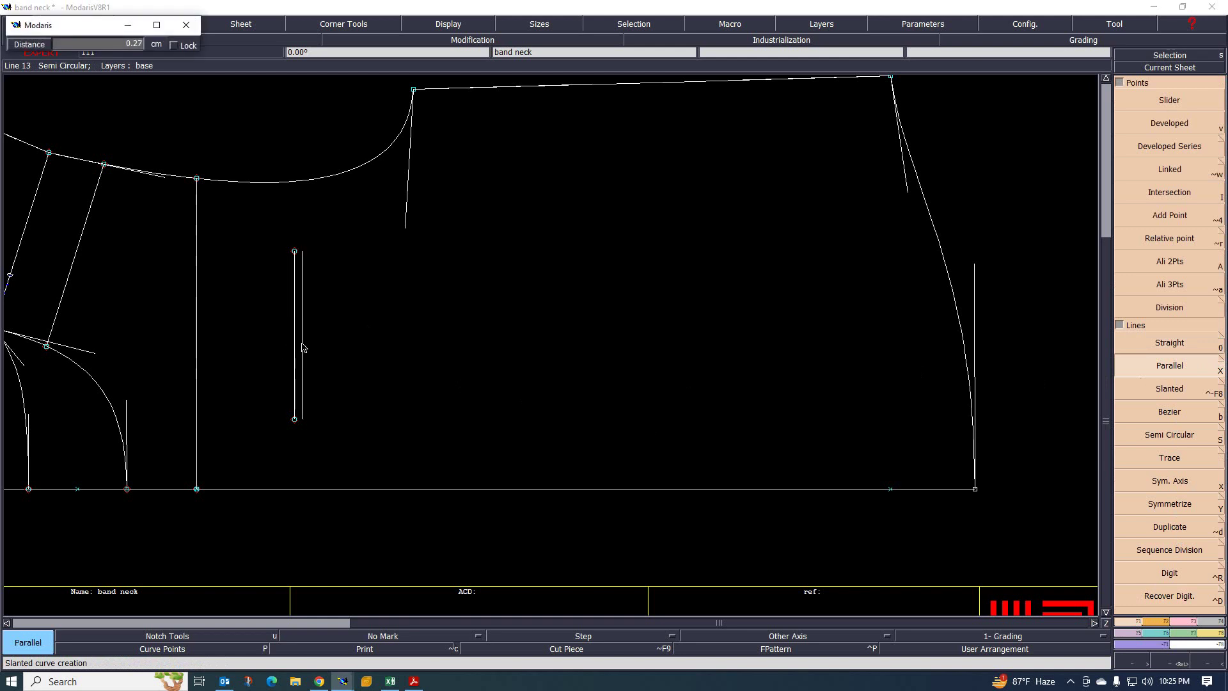
pyautogui.write('1')
pyautogui.press('Return')
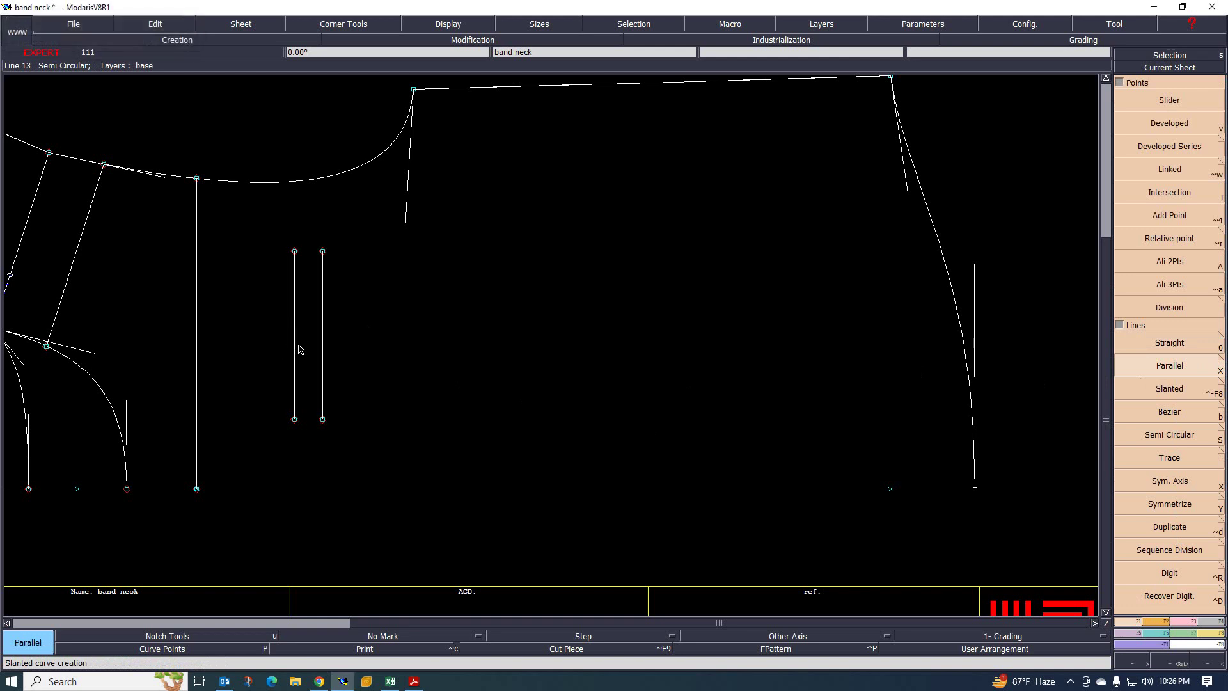
pyautogui.click(298, 350)
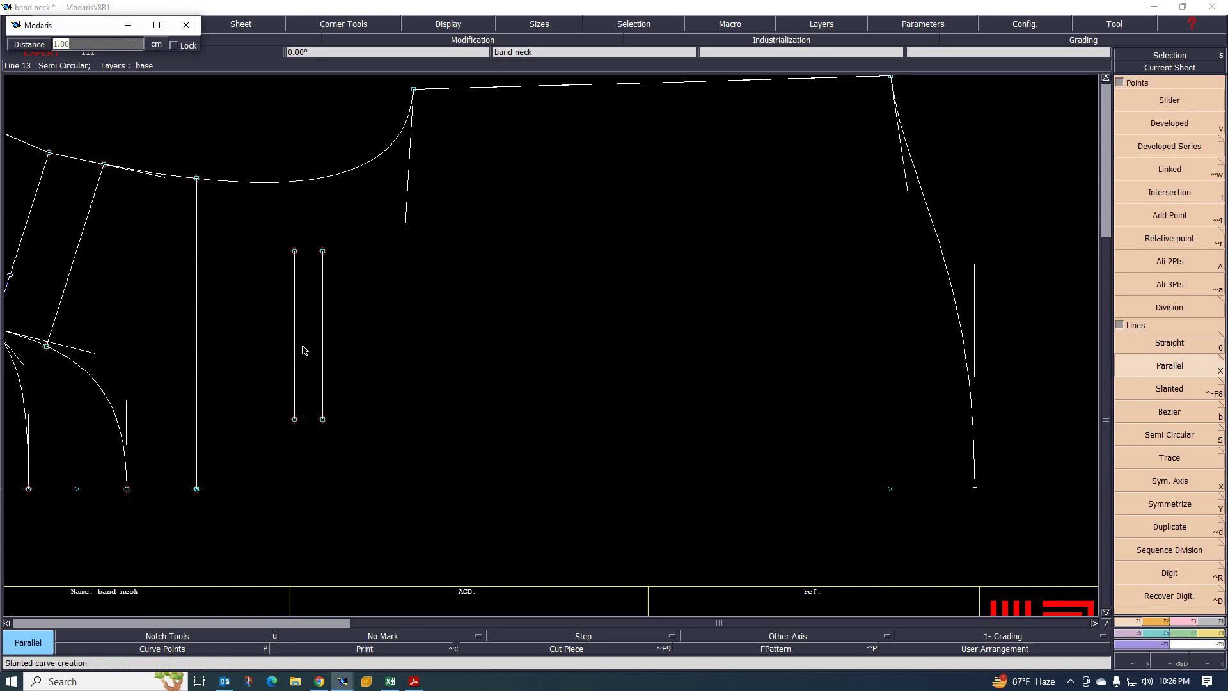
pyautogui.press('BackSpace')
pyautogui.write('.5')
pyautogui.press('Return')
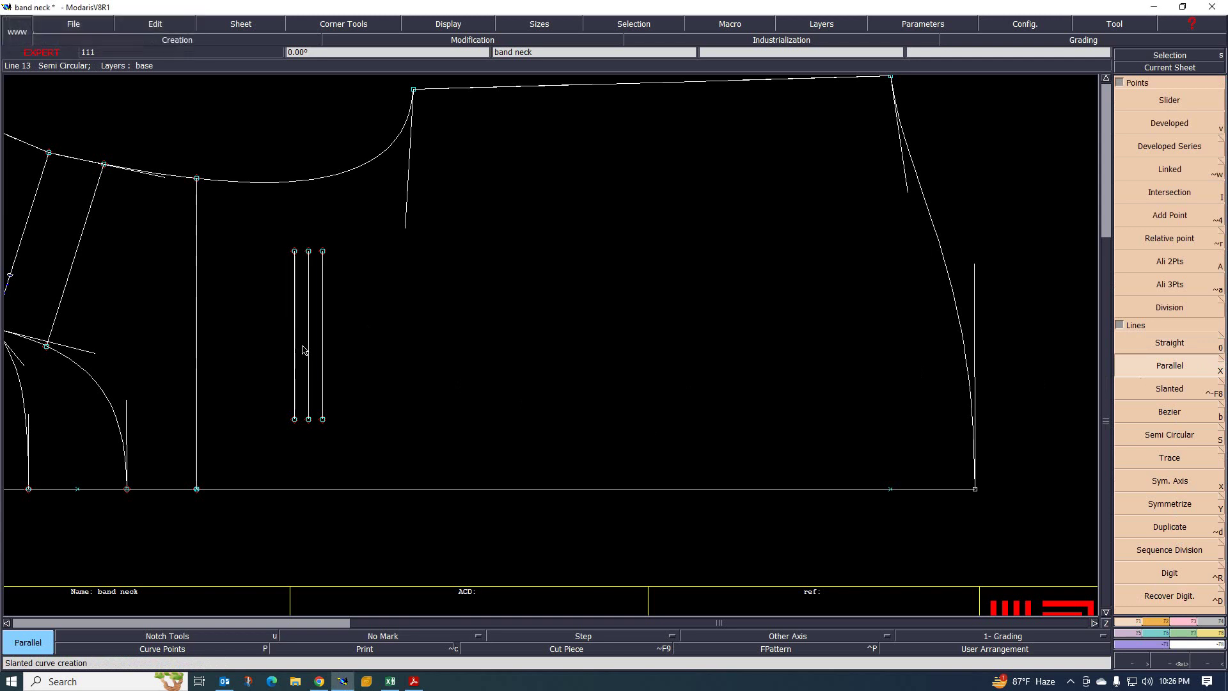
# Close both ends of the fake pocket rectangle with straight lines between the two outer pocket lines
pyautogui.press('0')
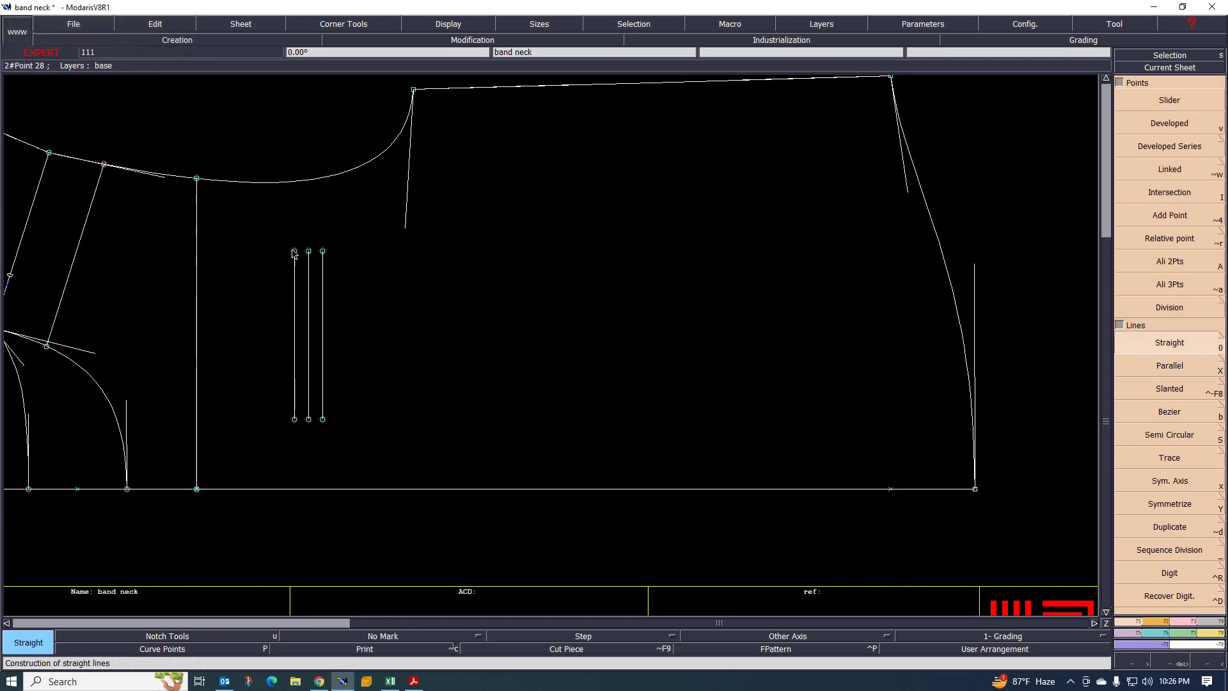
pyautogui.click(295, 250)
pyautogui.click(322, 251)
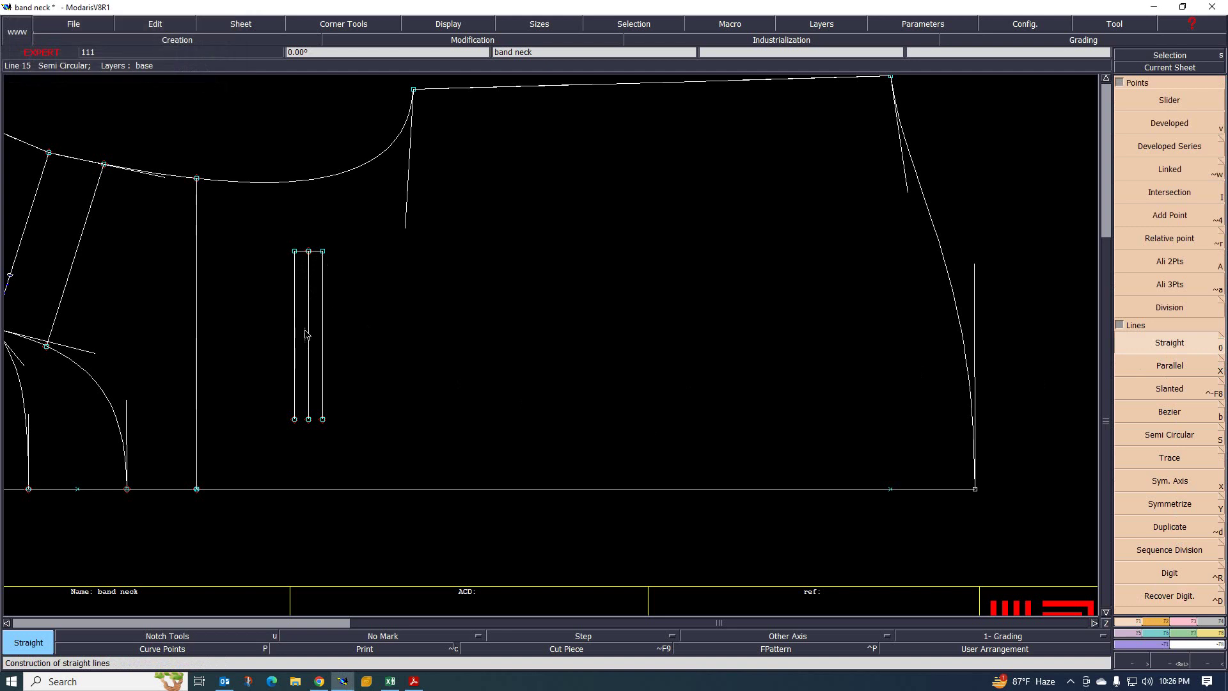
pyautogui.click(294, 419)
pyautogui.click(322, 419)
pyautogui.scroll(-3, 396, 335)
pyautogui.scroll(3, 396, 335)
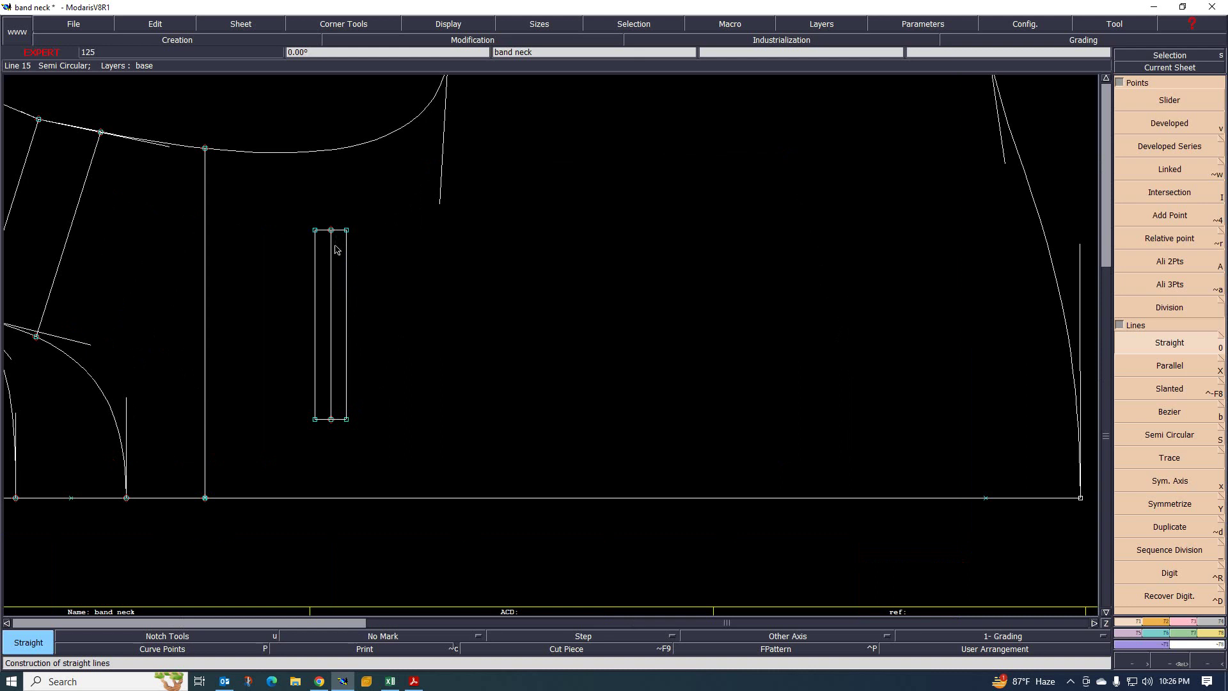
# Compare the drafted front with the pocket and front tab details on the PDF sketch, and return to Modaris
pyautogui.click(414, 681)
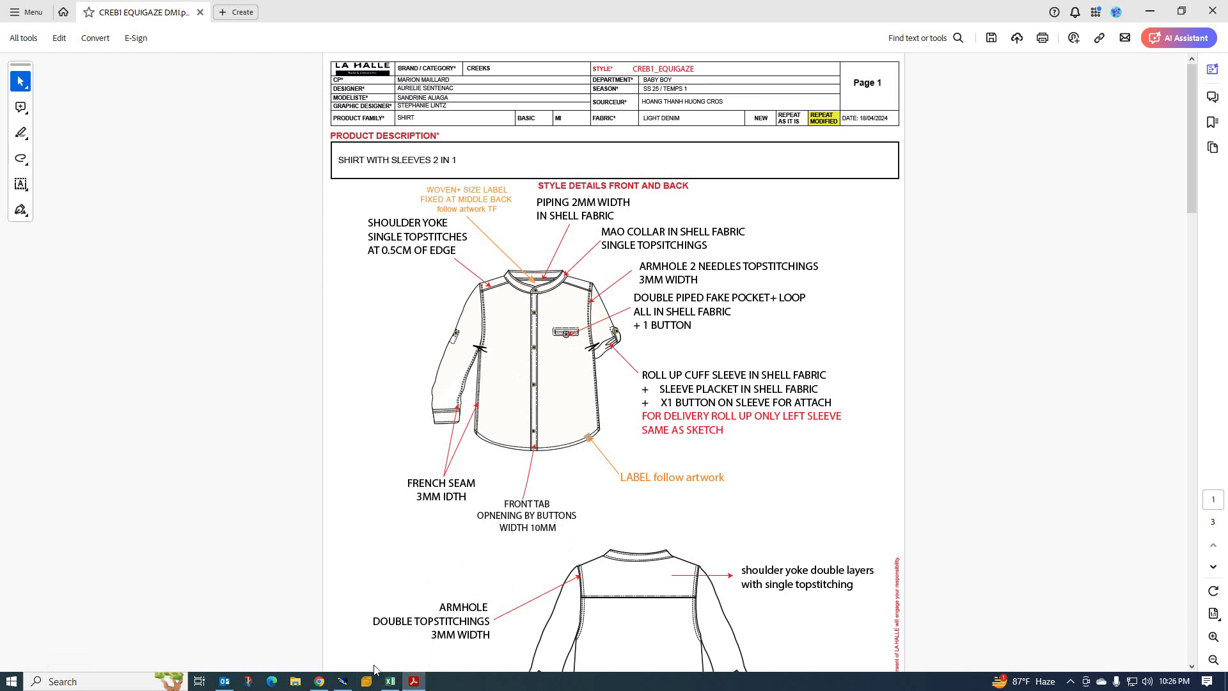
pyautogui.click(345, 684)
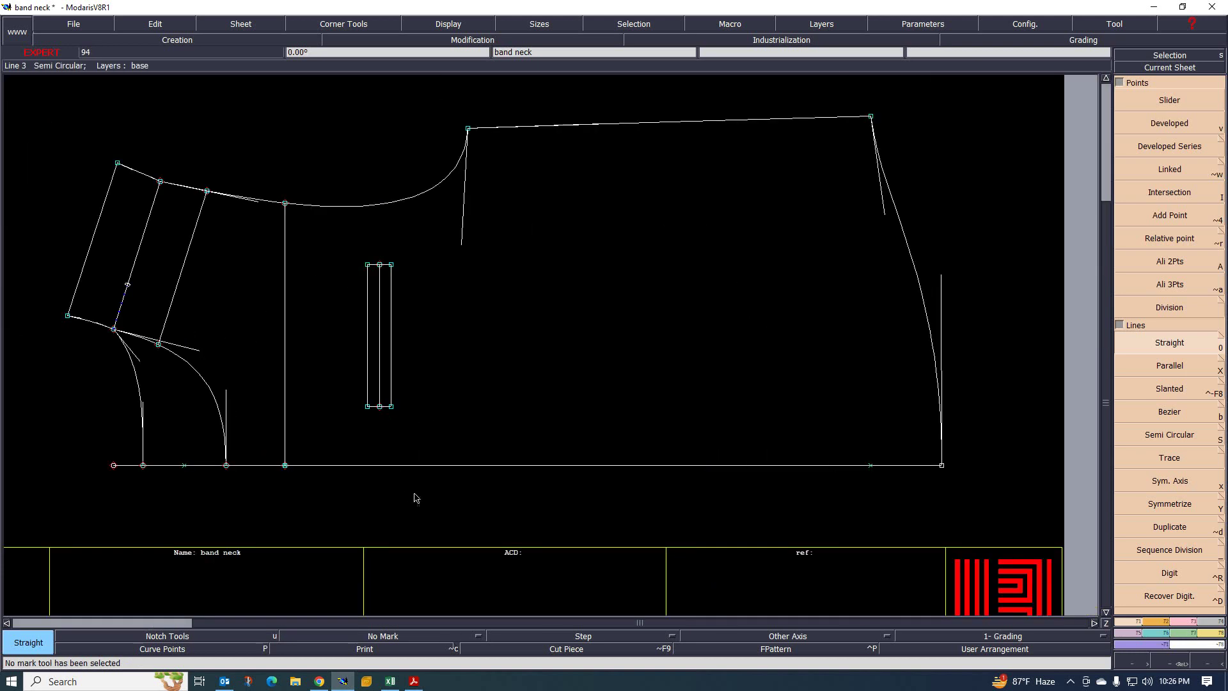
pyautogui.scroll(-1, 598, 382)
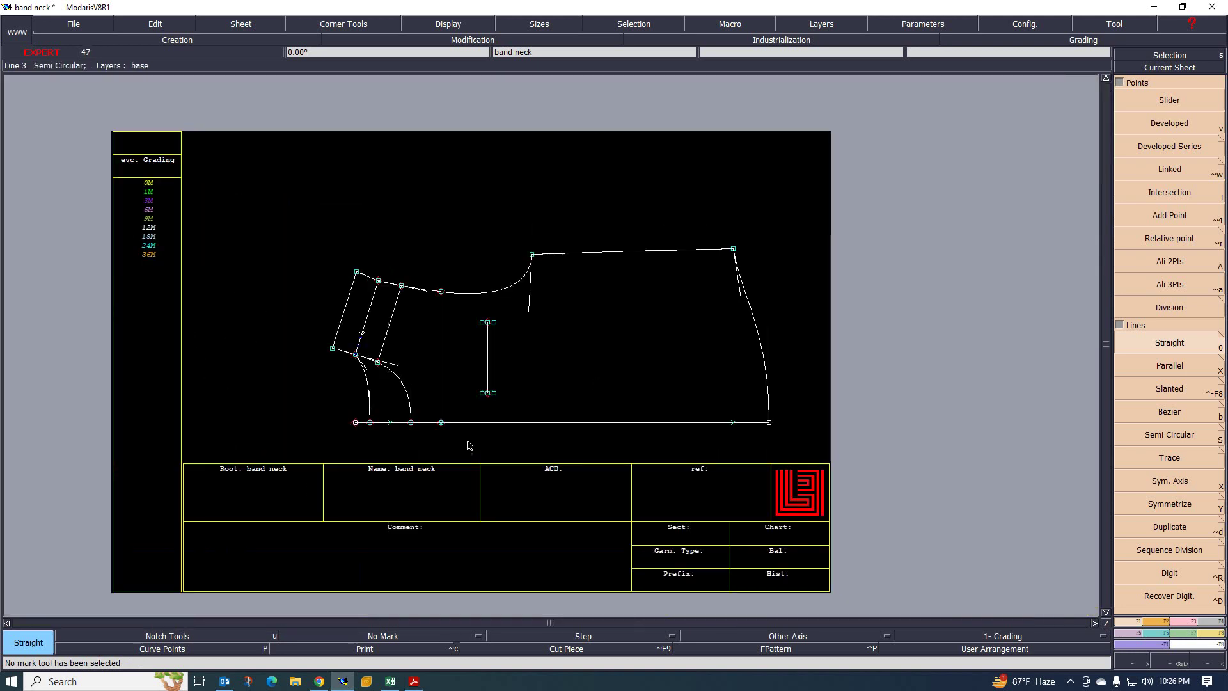
pyautogui.click(414, 681)
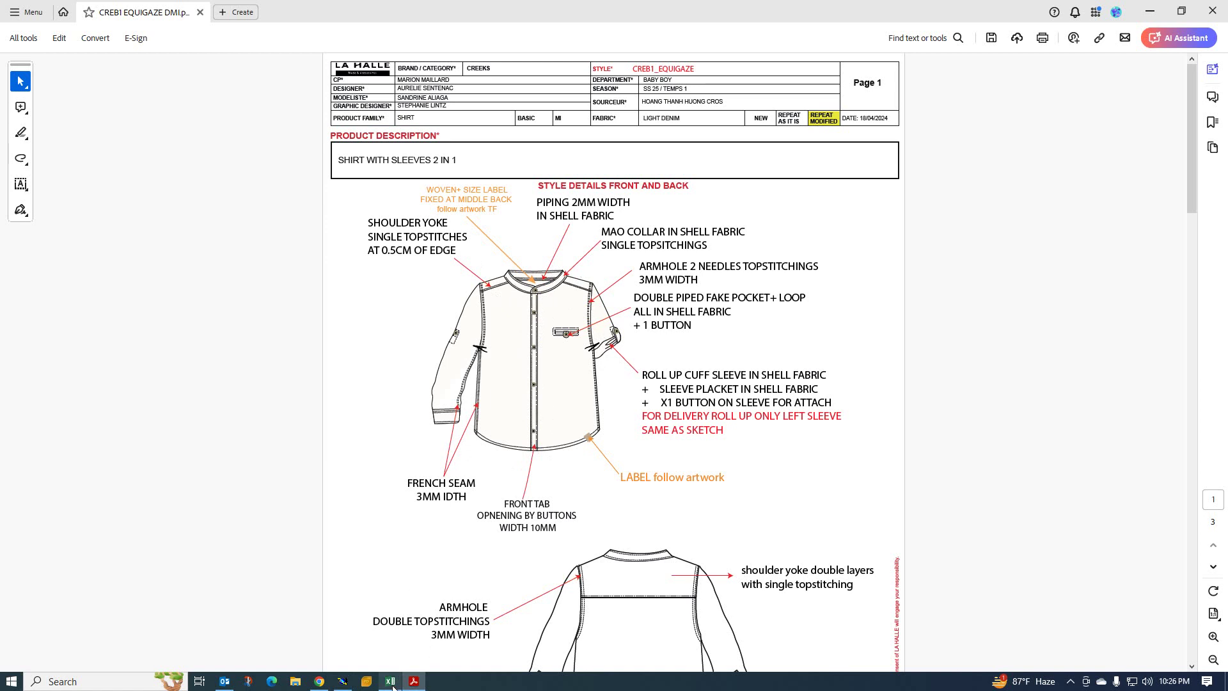
pyautogui.moveTo(344, 683)
pyautogui.click(348, 597)
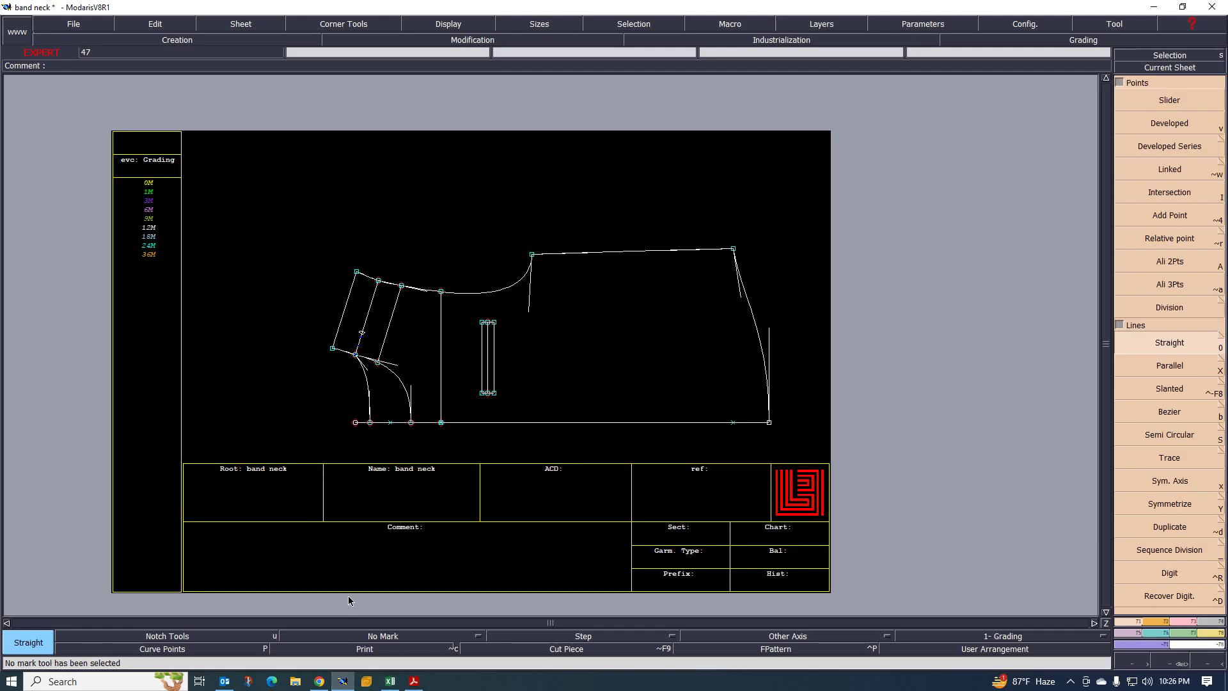
pyautogui.scroll(2, 247, 425)
pyautogui.scroll(-2, 205, 439)
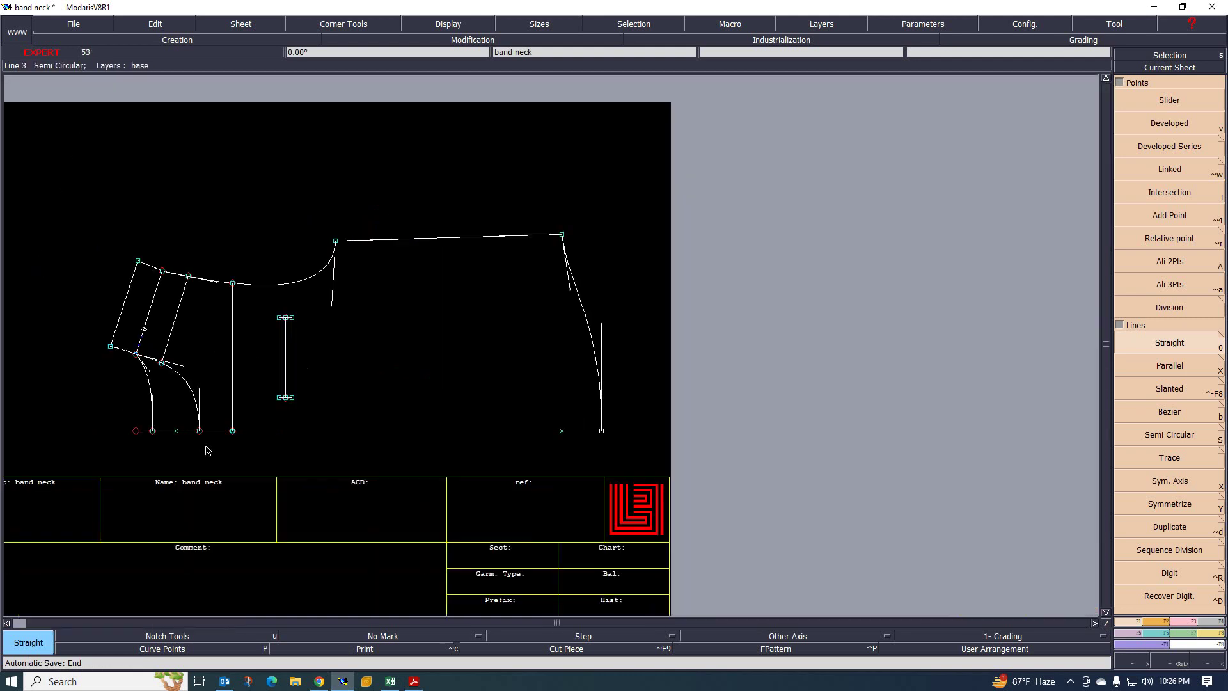
pyautogui.scroll(3, 241, 444)
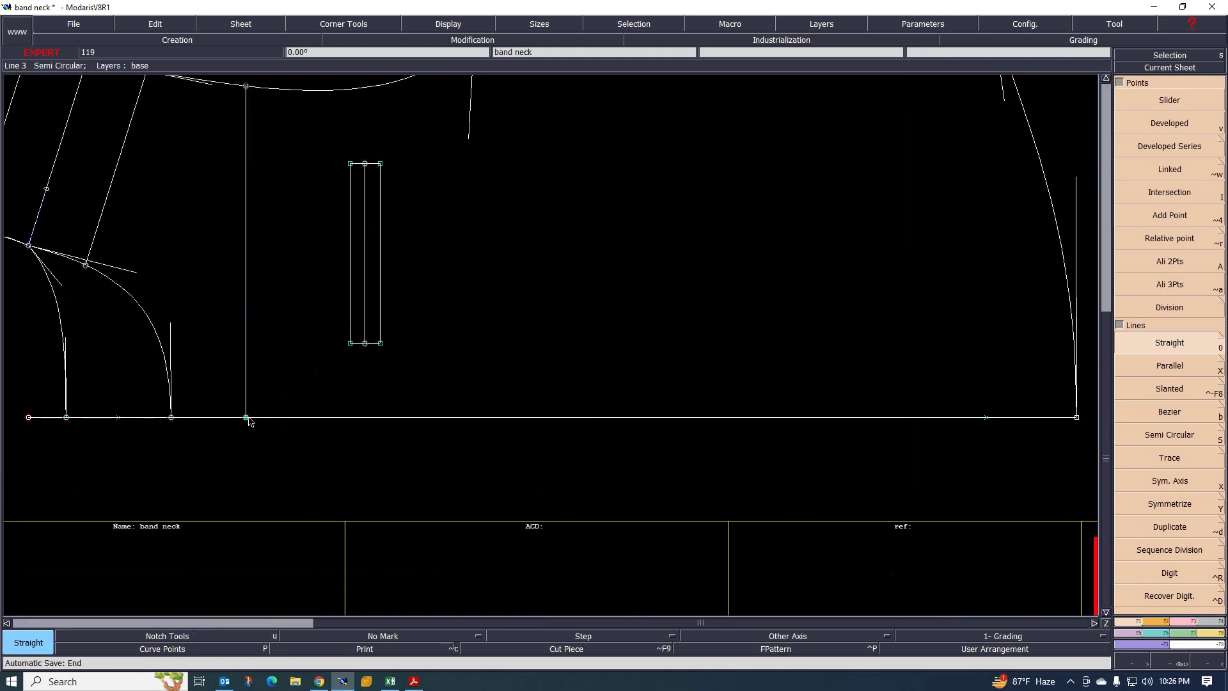
pyautogui.scroll(-3, 222, 457)
pyautogui.scroll(3, 232, 448)
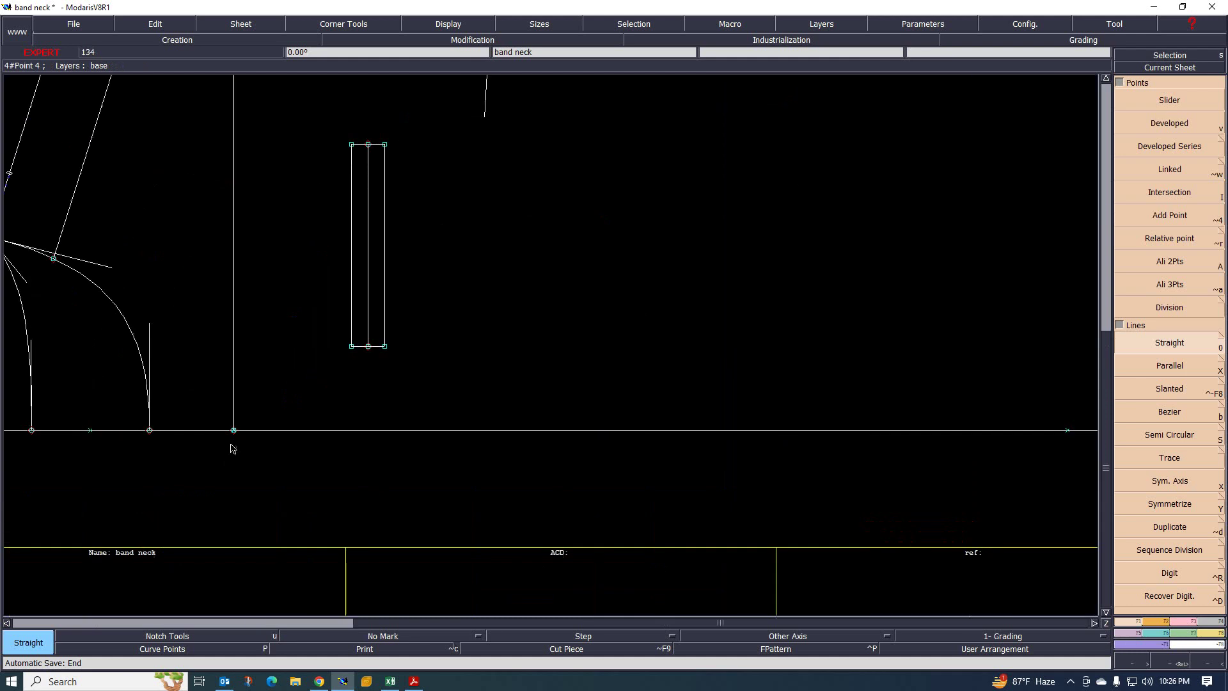
pyautogui.press('Delete')
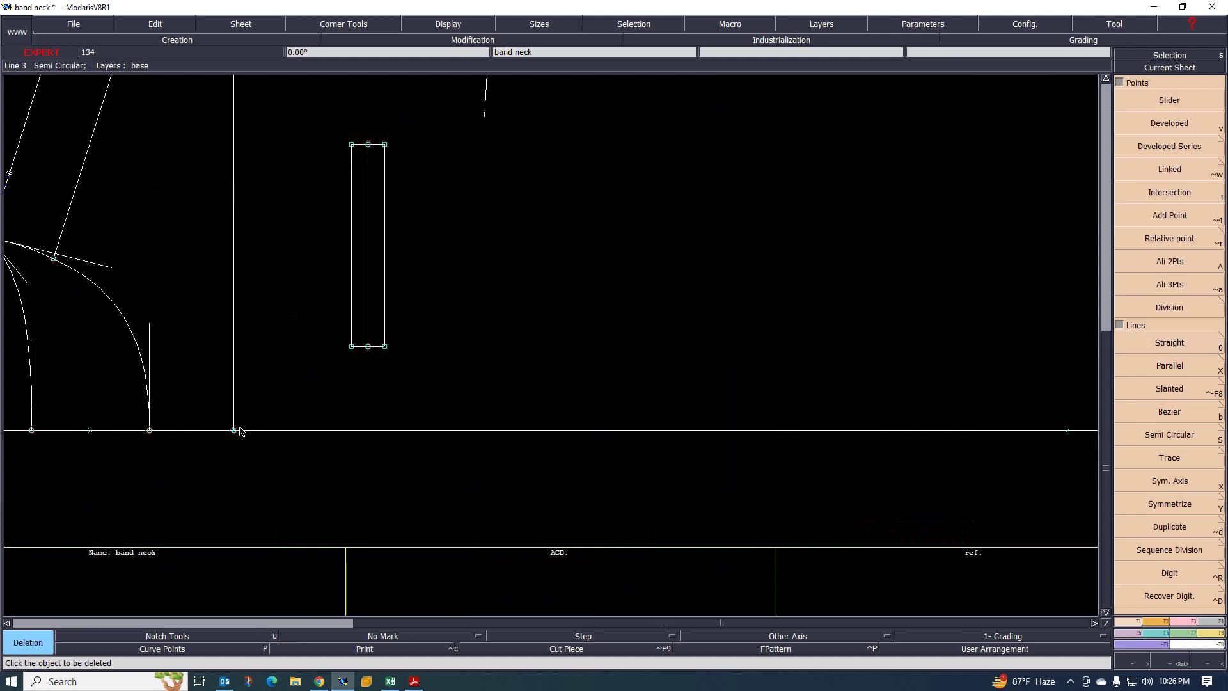
pyautogui.scroll(-3, 235, 442)
pyautogui.scroll(3, 237, 441)
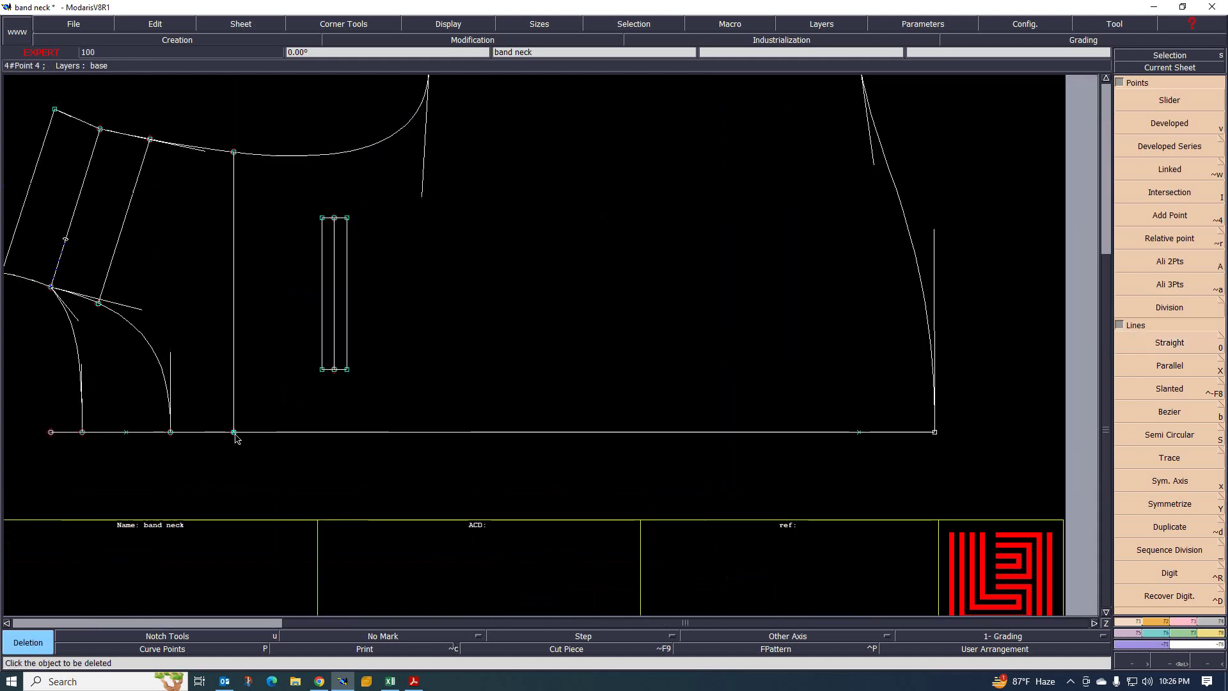
pyautogui.scroll(1, 231, 448)
pyautogui.scroll(-3, 176, 457)
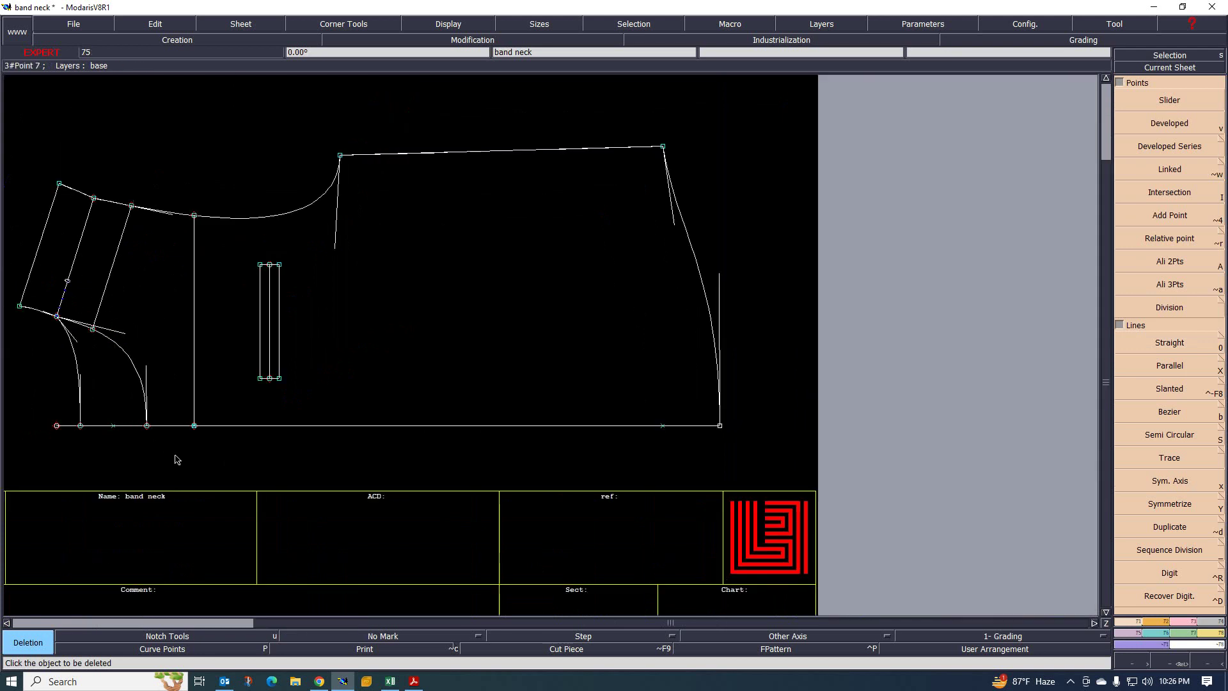
pyautogui.scroll(2, 170, 454)
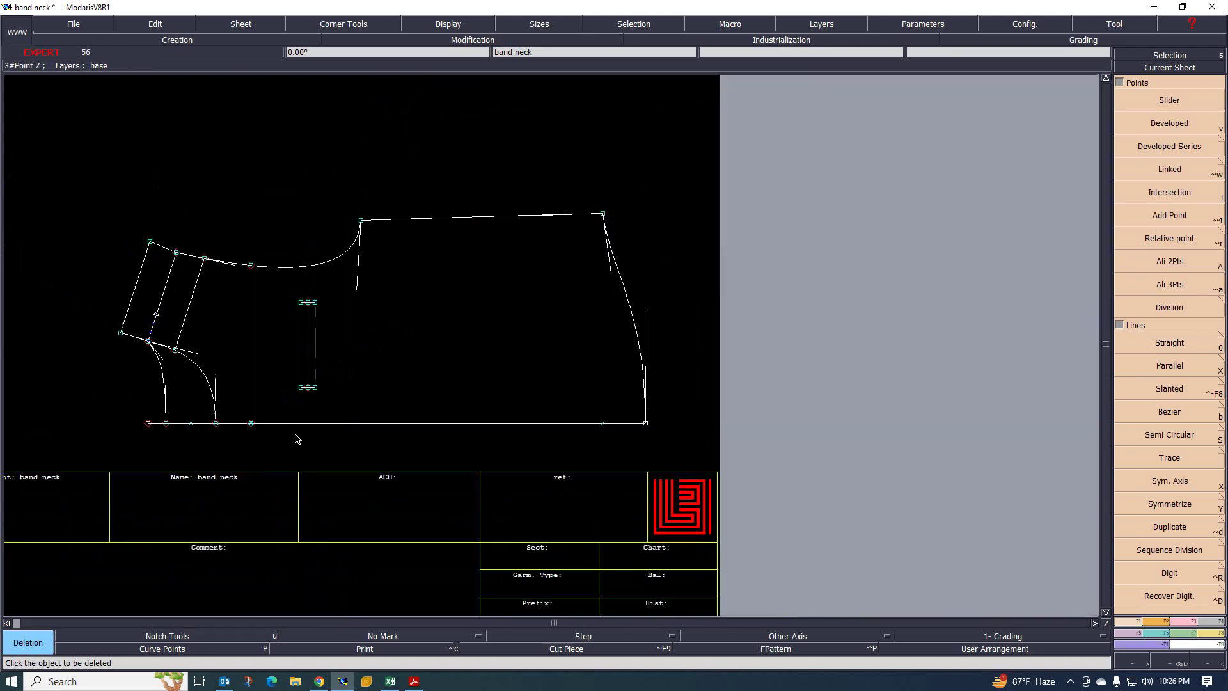
pyautogui.scroll(-3, 296, 433)
pyautogui.scroll(2, 269, 434)
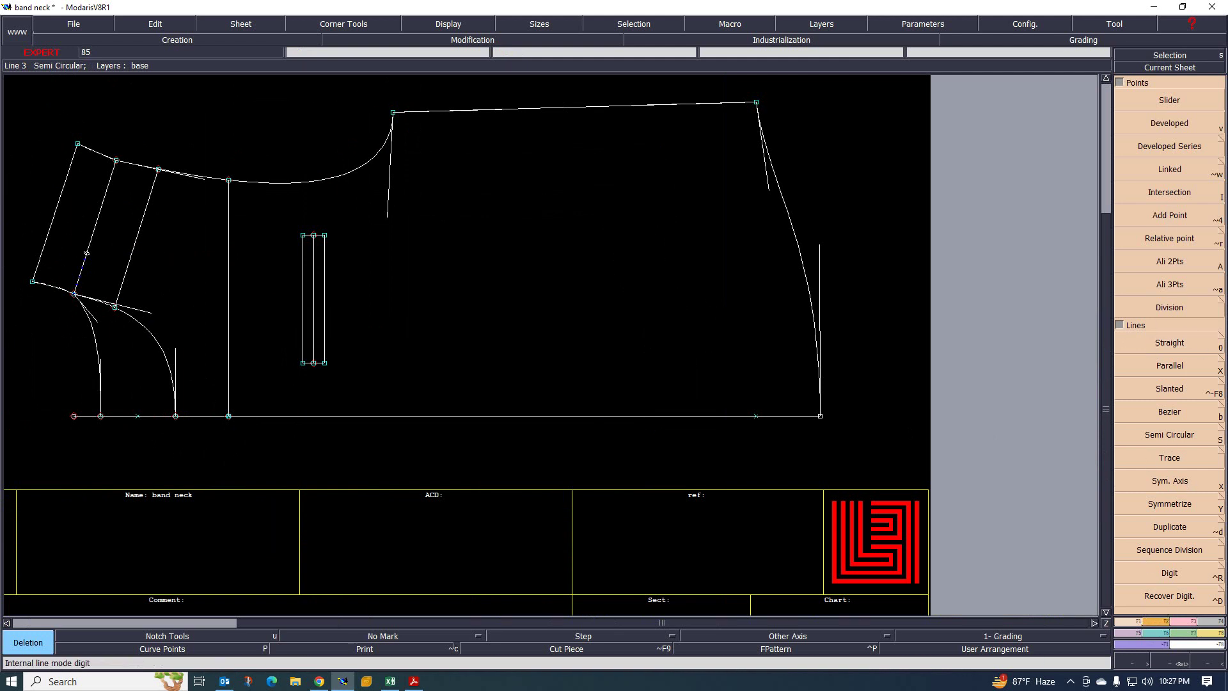
# Extend the neckline end and the hem end 1.25 cm beyond the centre front line with Len.Str.Line
pyautogui.press('F2')
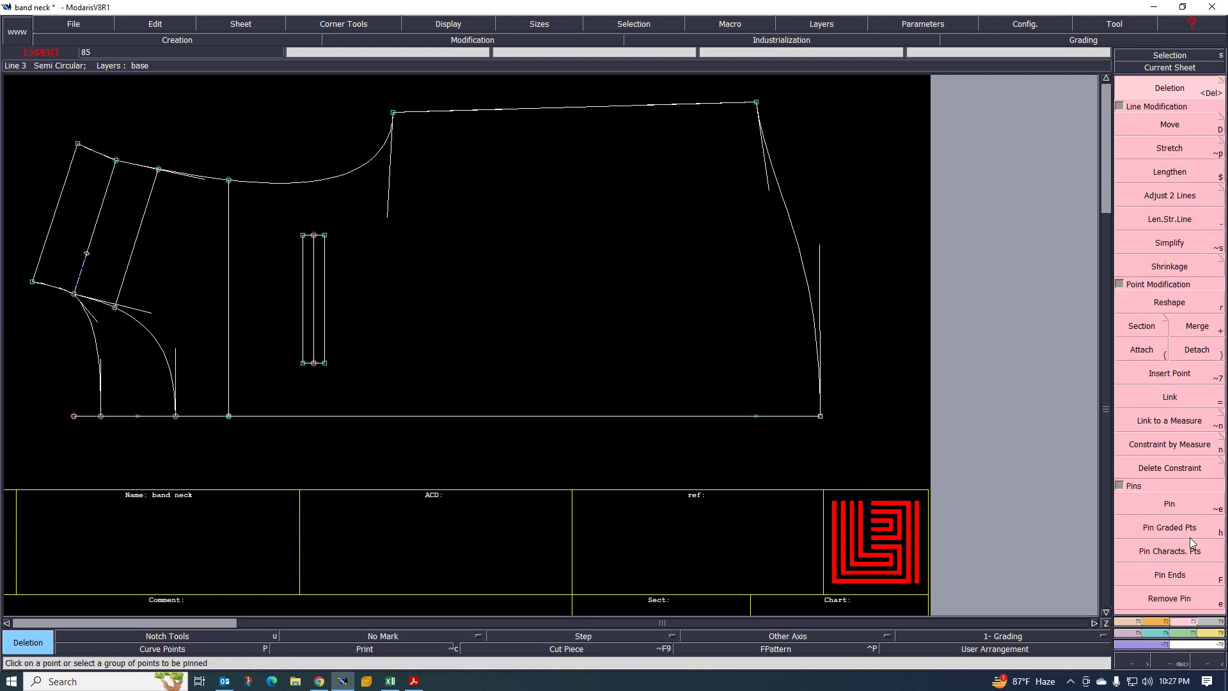
pyautogui.click(1167, 227)
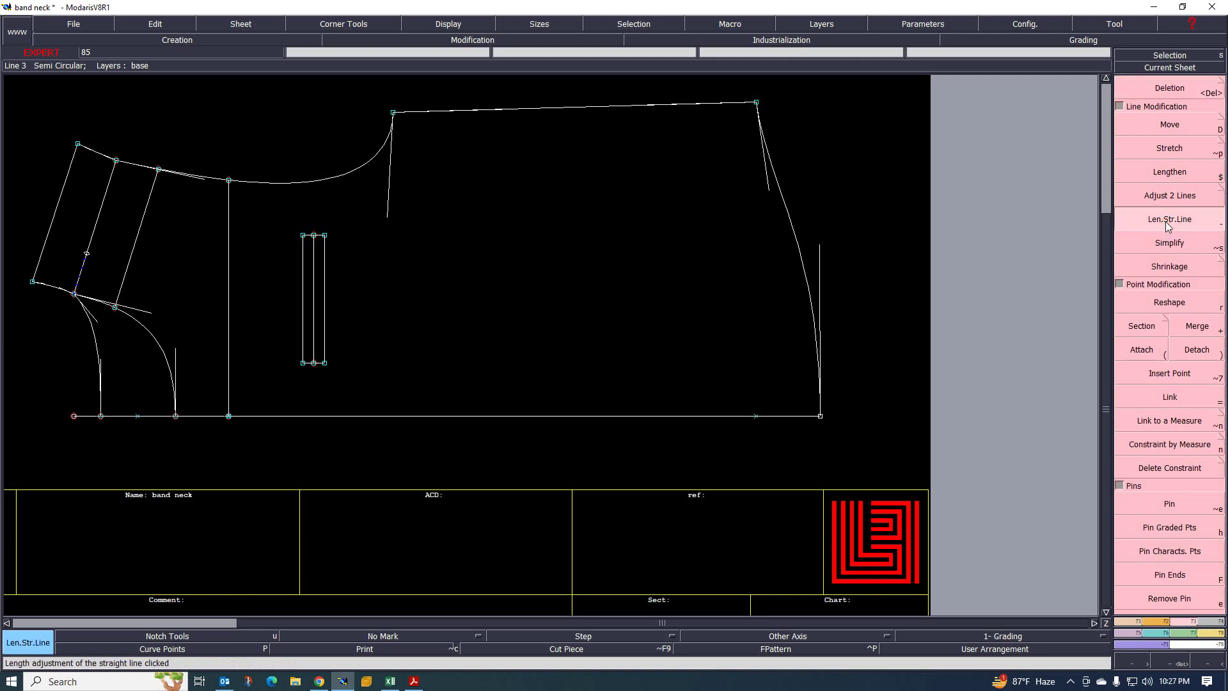
pyautogui.click(177, 416)
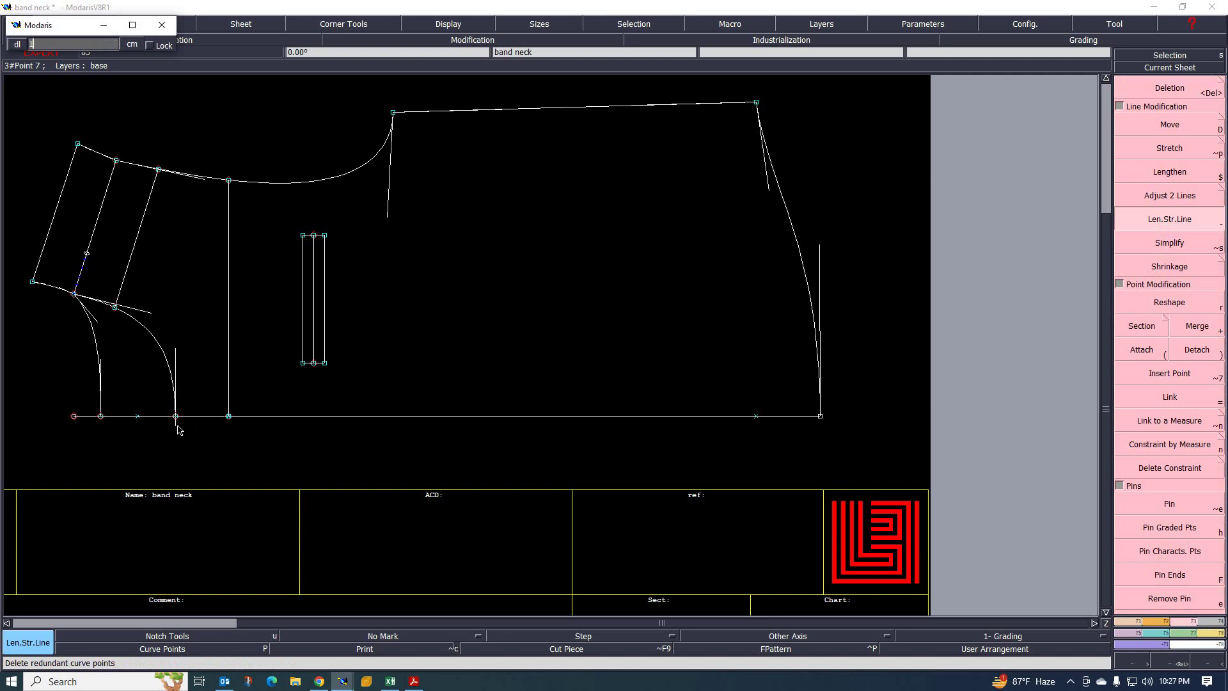
pyautogui.write('1.25')
pyautogui.press('Return')
pyautogui.click(822, 426)
pyautogui.write('1.25')
pyautogui.press('Return')
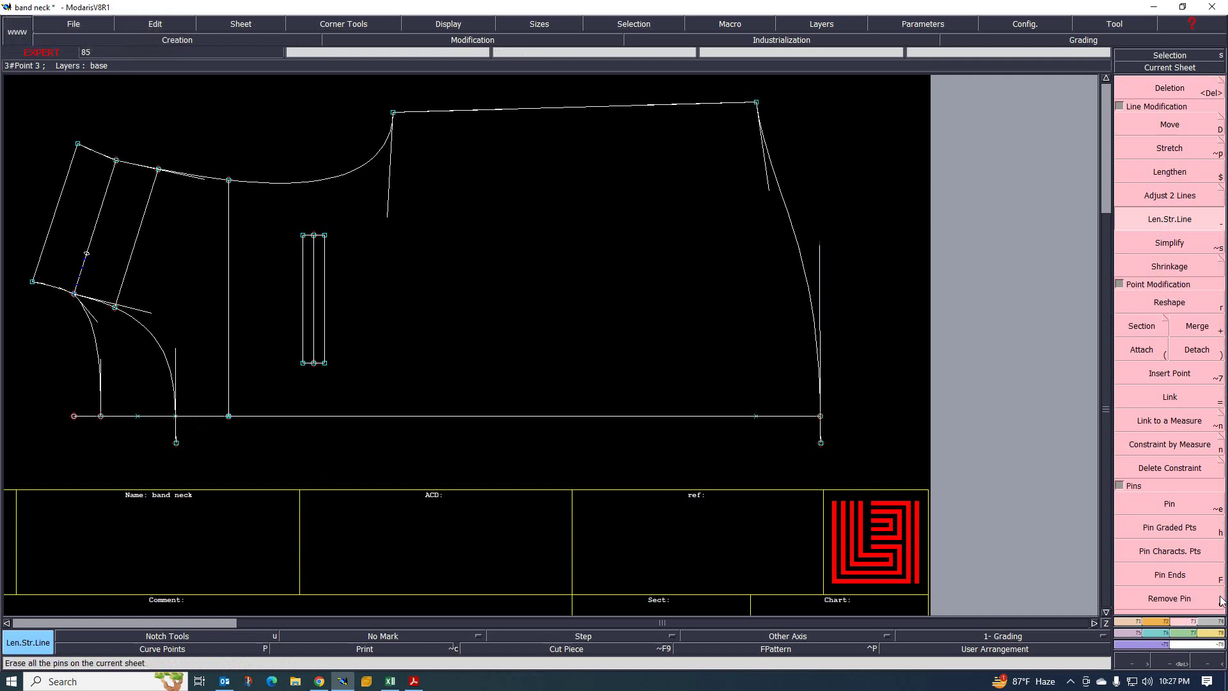
# Join the two extended ends at neckline and hem with a straight line to form the placket's outer edge
pyautogui.press('F1')
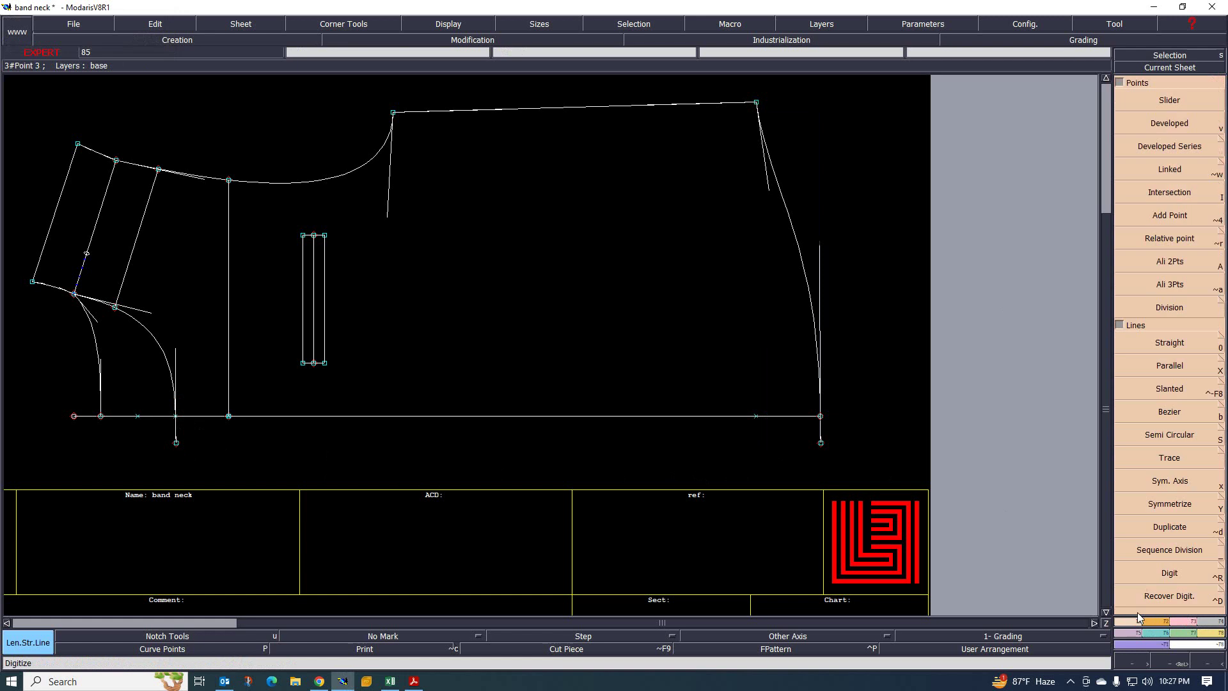
pyautogui.click(1168, 344)
pyautogui.click(176, 442)
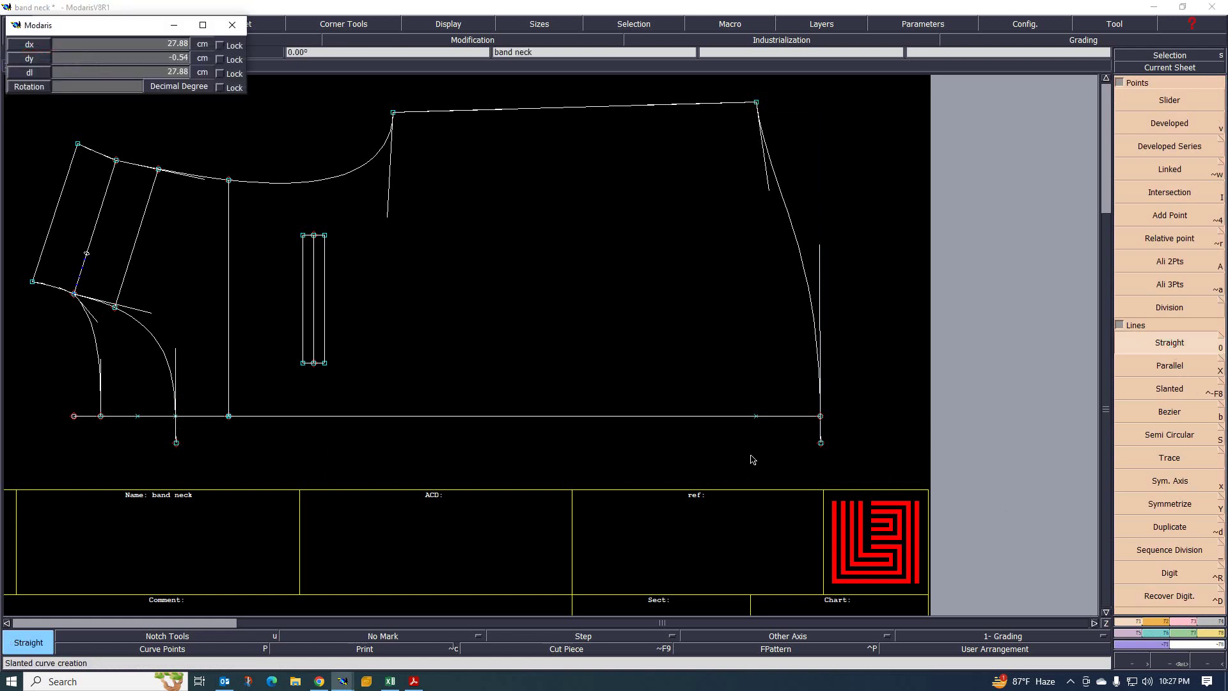
pyautogui.click(820, 444)
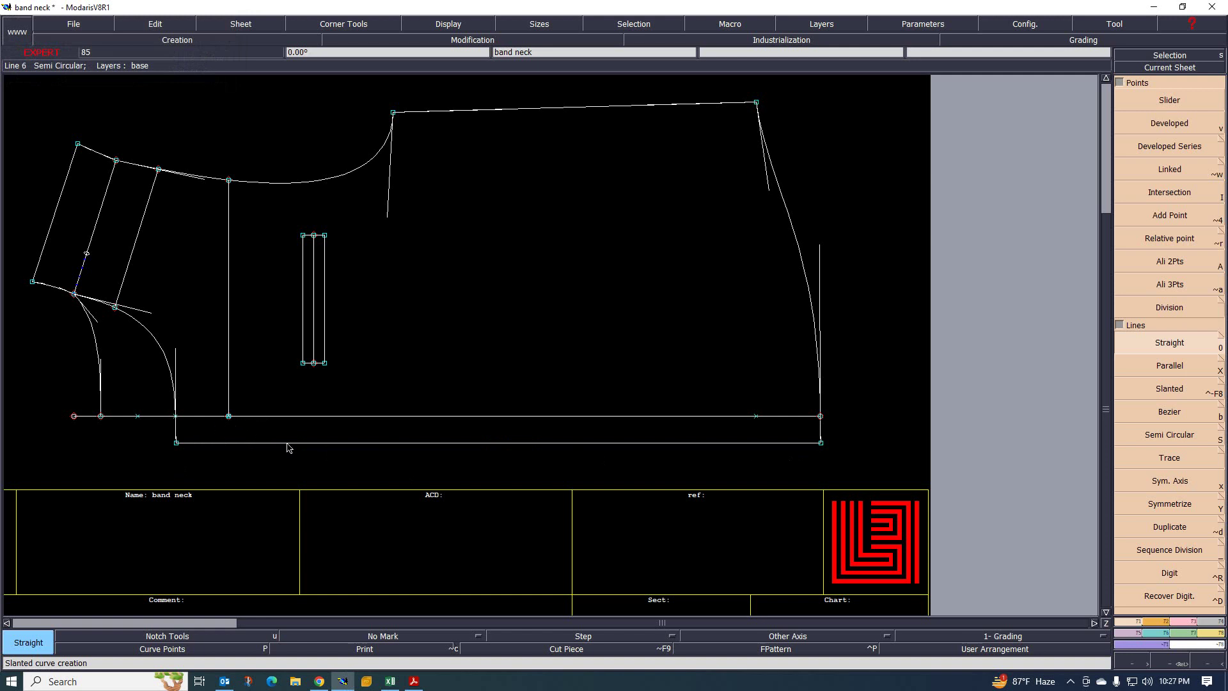
# Create a parallel of the placket's outer edge 2.5 cm inside the front to mark its inner edge
pyautogui.click(1164, 367)
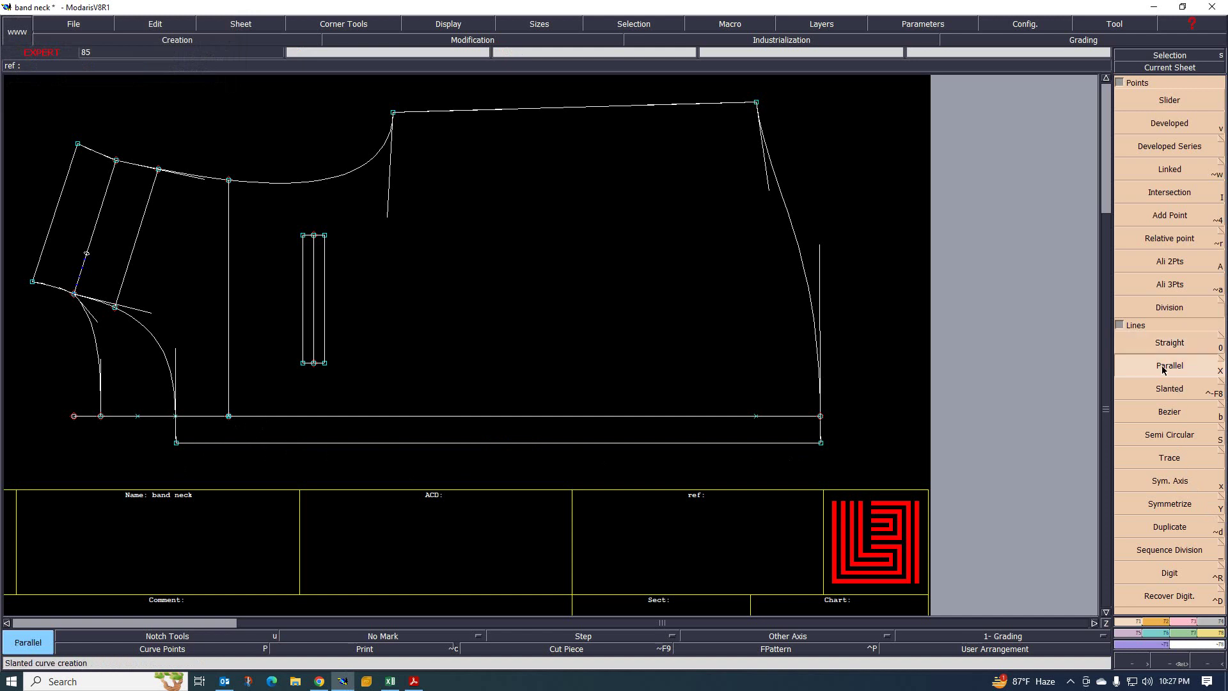
pyautogui.click(410, 442)
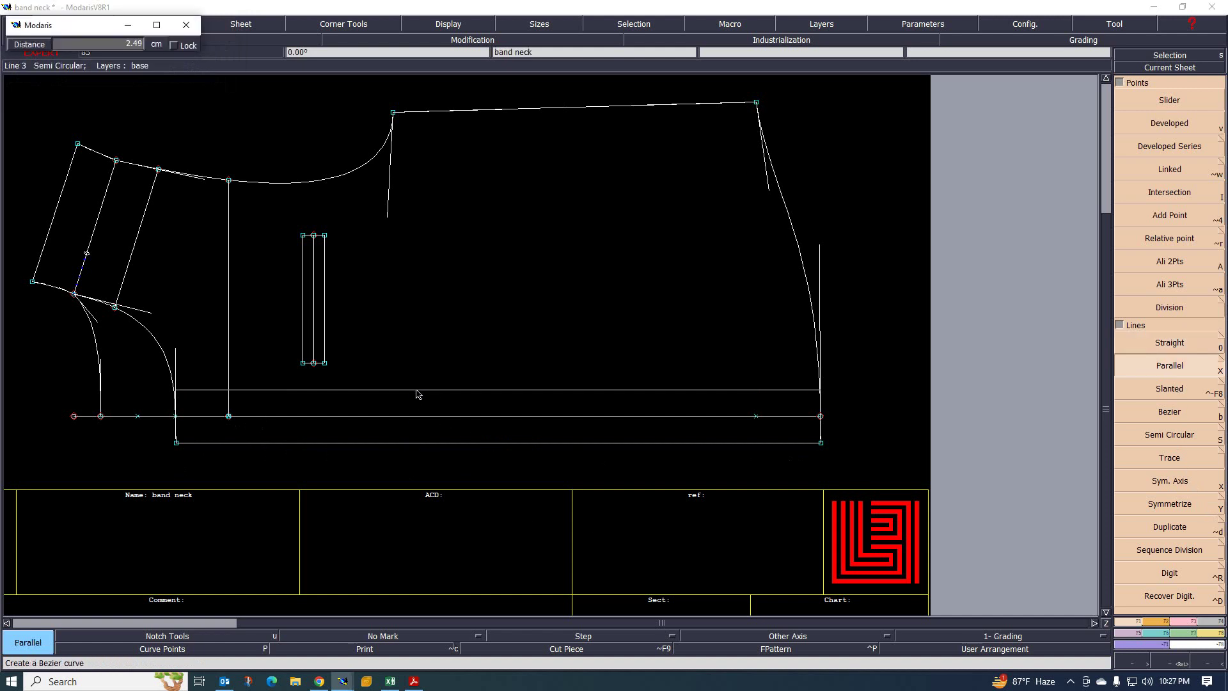
pyautogui.write('2.')
pyautogui.press('Return')
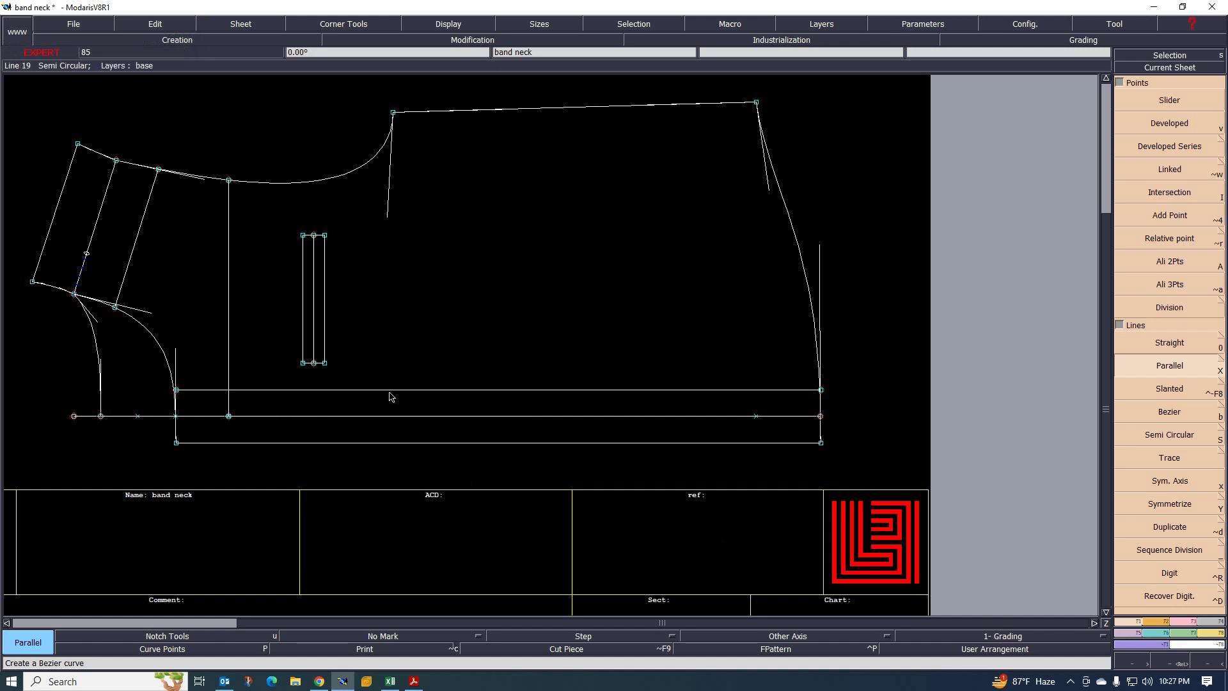
# Delete the placket's inner edge line, its leftover neckline end point and the mark near the hem on the centre front line
pyautogui.press('Delete')
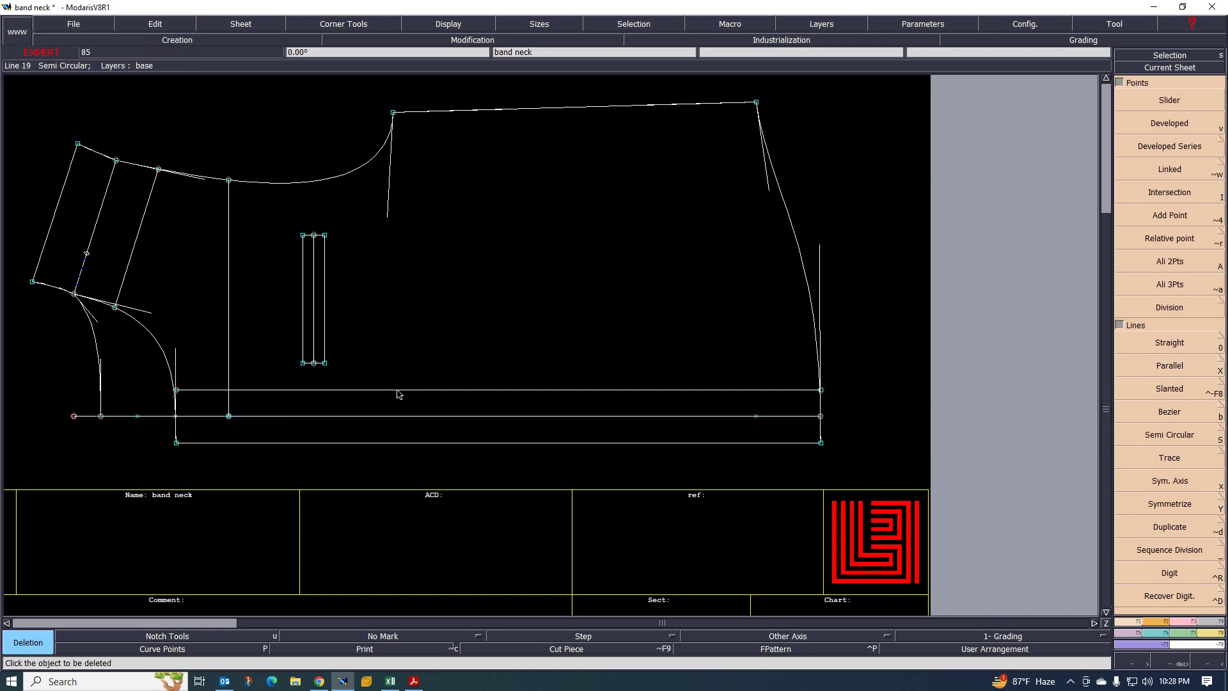
pyautogui.click(399, 390)
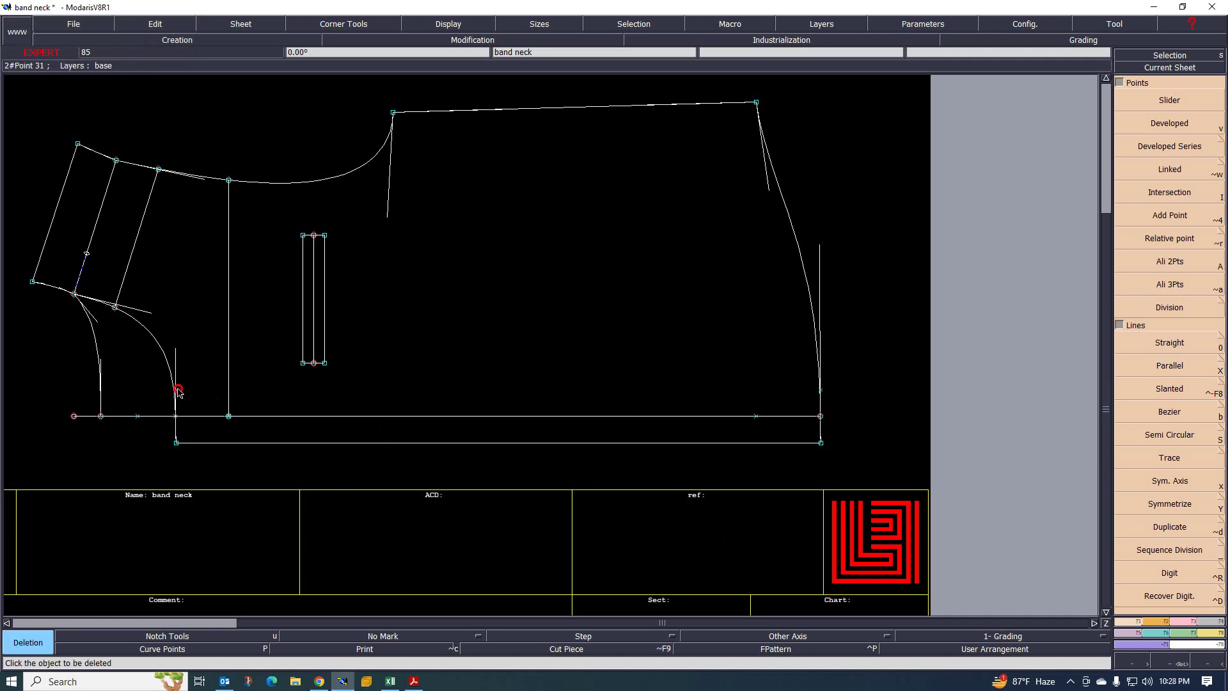
pyautogui.click(757, 416)
# Reshape the hem and neckline corners of the placket's outer edge toward the centre front with dx 0 and dy 0.25 cm
pyautogui.click(1190, 625)
pyautogui.click(1176, 310)
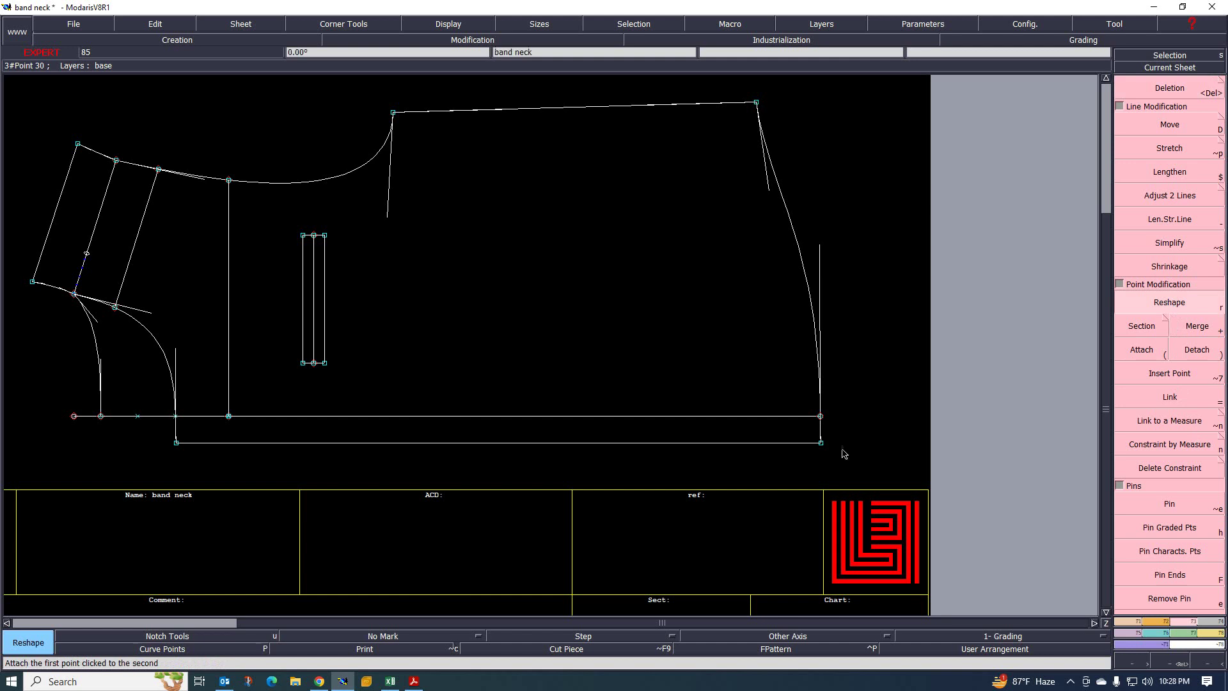
pyautogui.click(823, 443)
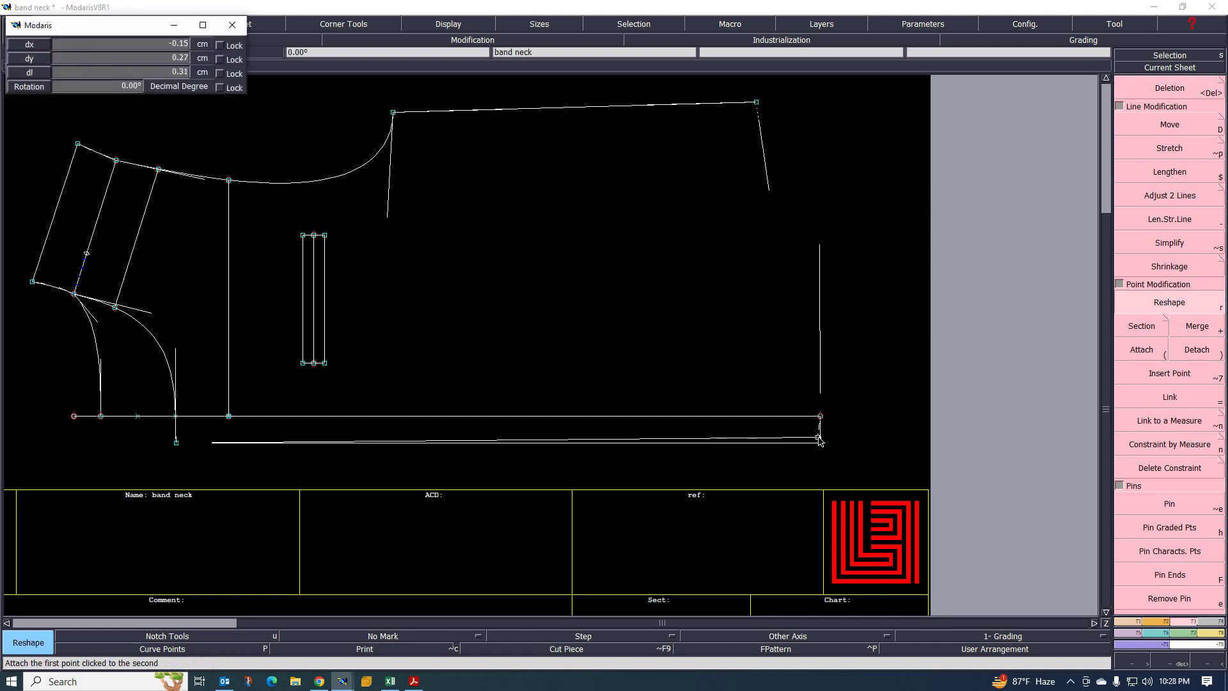
pyautogui.write('00')
pyautogui.press('Return')
pyautogui.write('.25')
pyautogui.press('Return')
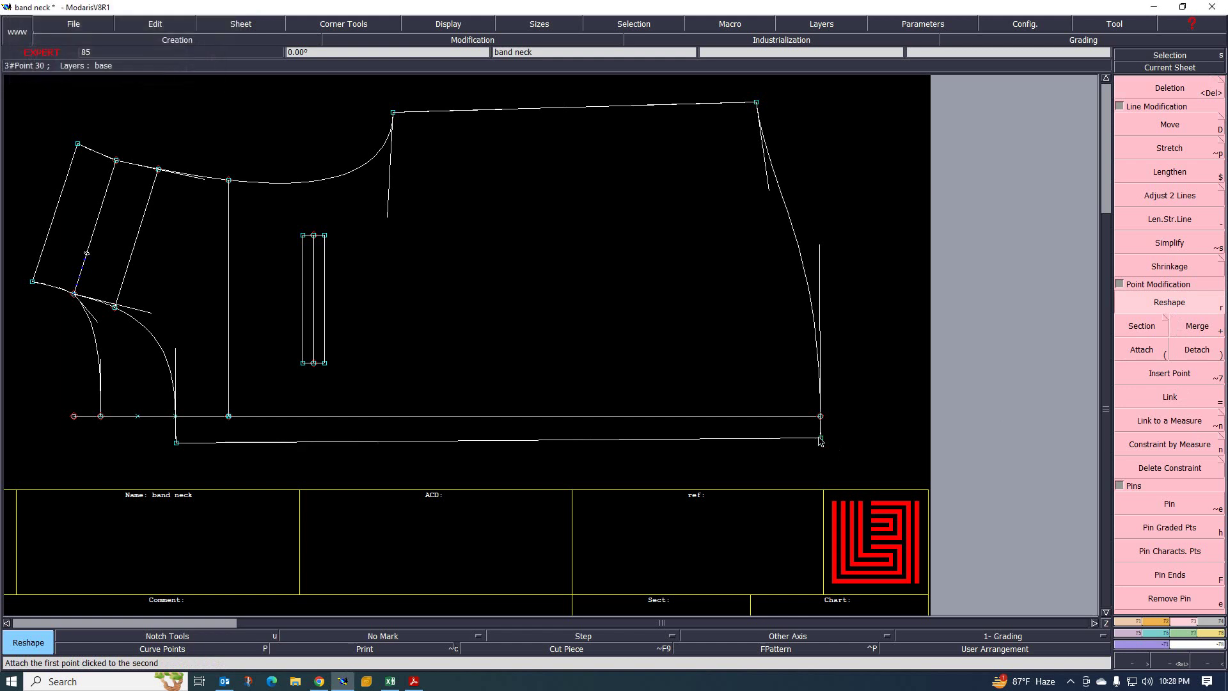
pyautogui.click(176, 442)
pyautogui.press('Return')
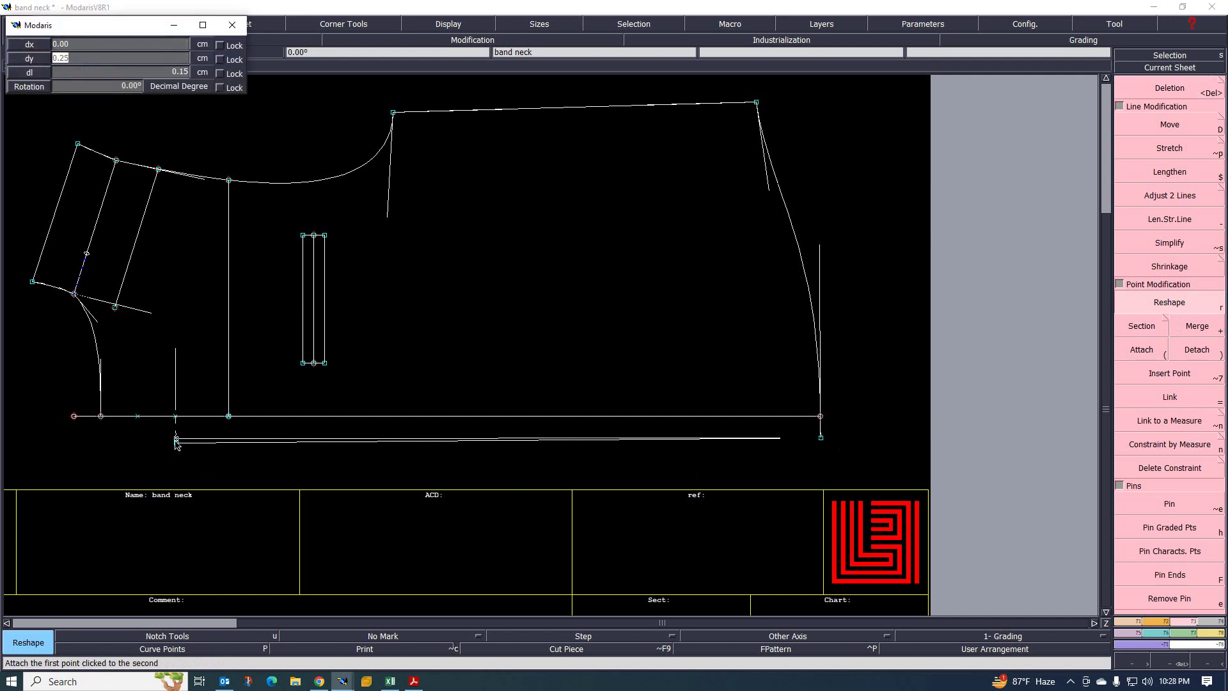
pyautogui.press('Return')
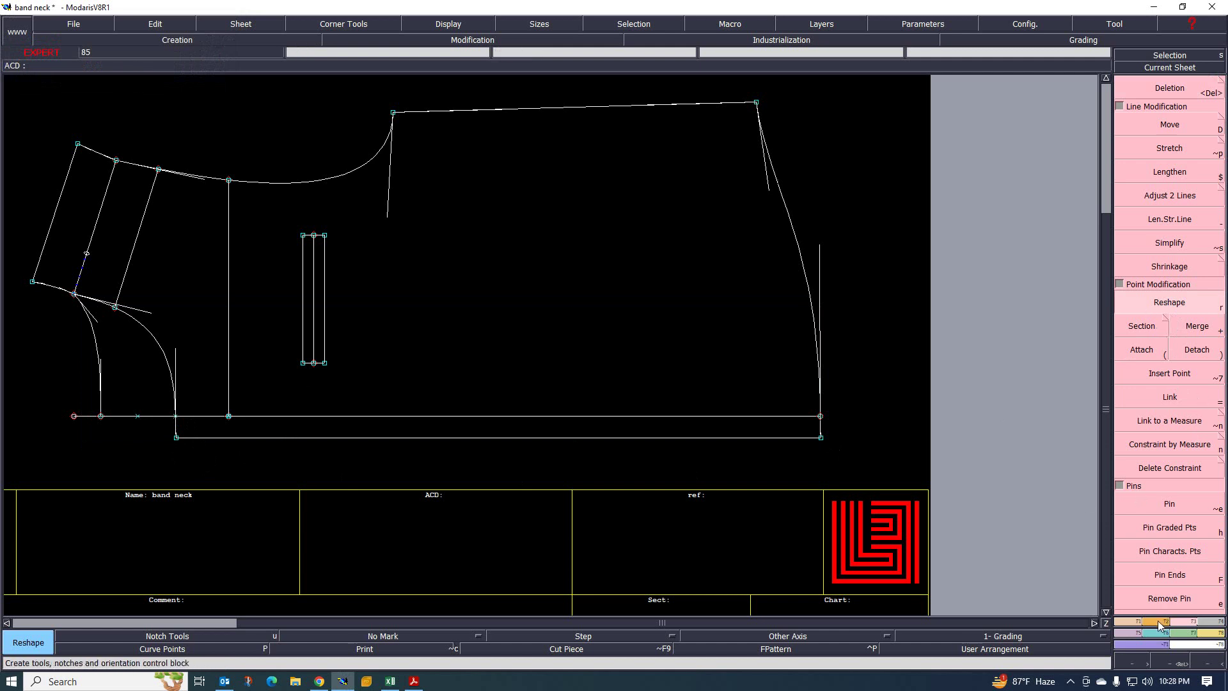
# Create a parallel of the placket's outer edge 2 cm inside the front as its inner edge
pyautogui.click(1134, 621)
pyautogui.click(1171, 368)
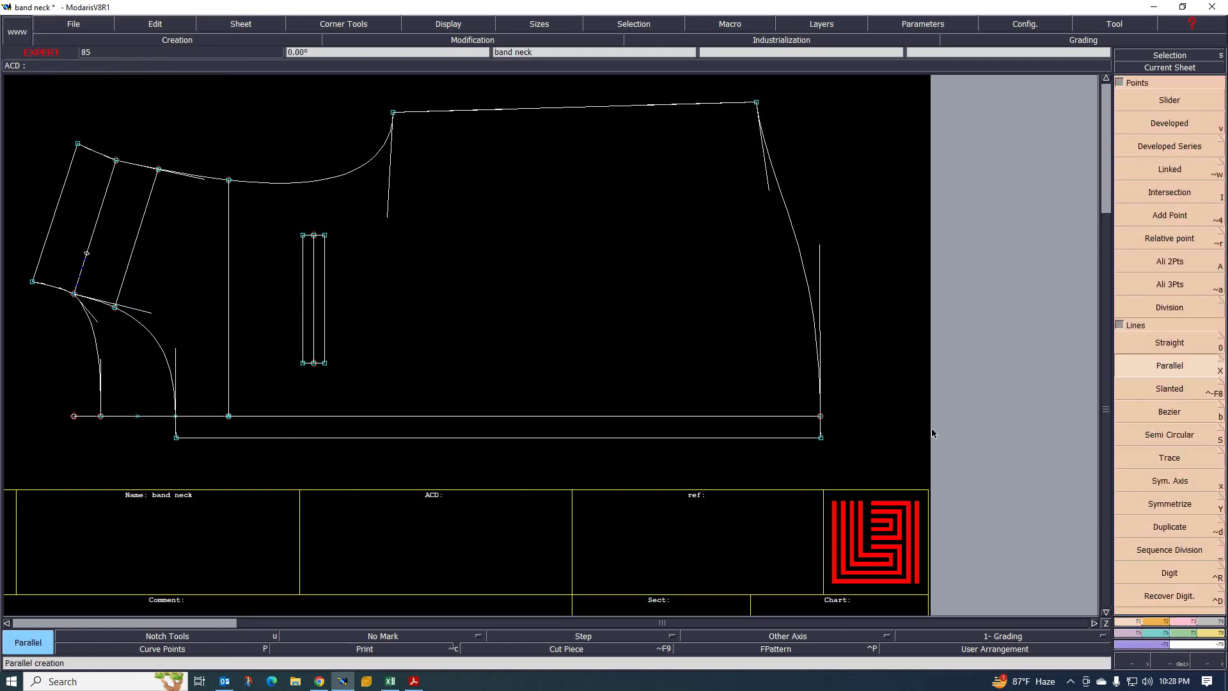
pyautogui.click(521, 416)
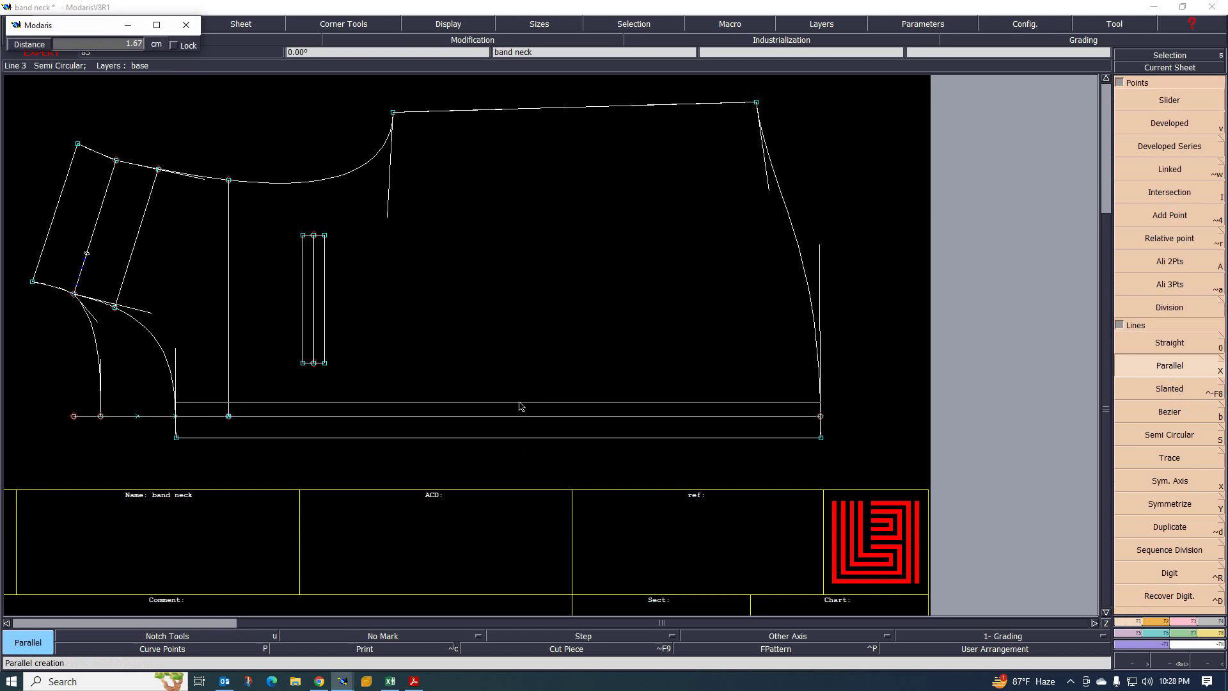
pyautogui.write('2')
pyautogui.press('Return')
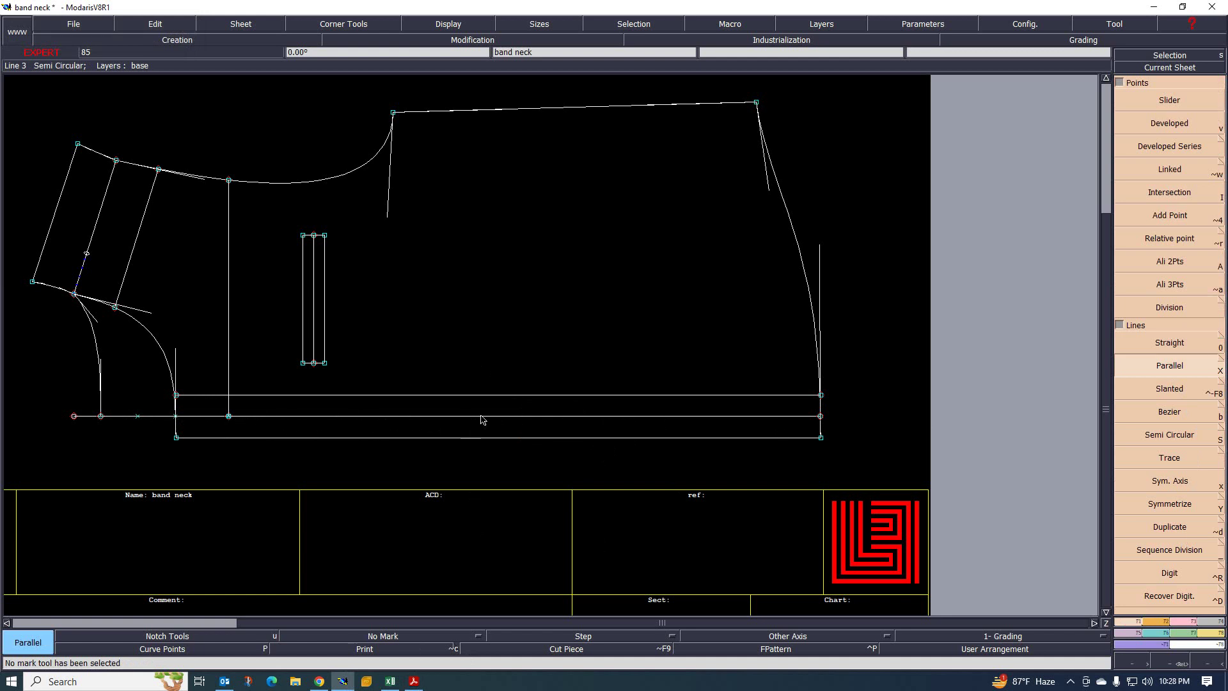
# Compare the drafted front placket with the front tab and collar details on the PDF sketch, and return to Modaris
pyautogui.click(415, 683)
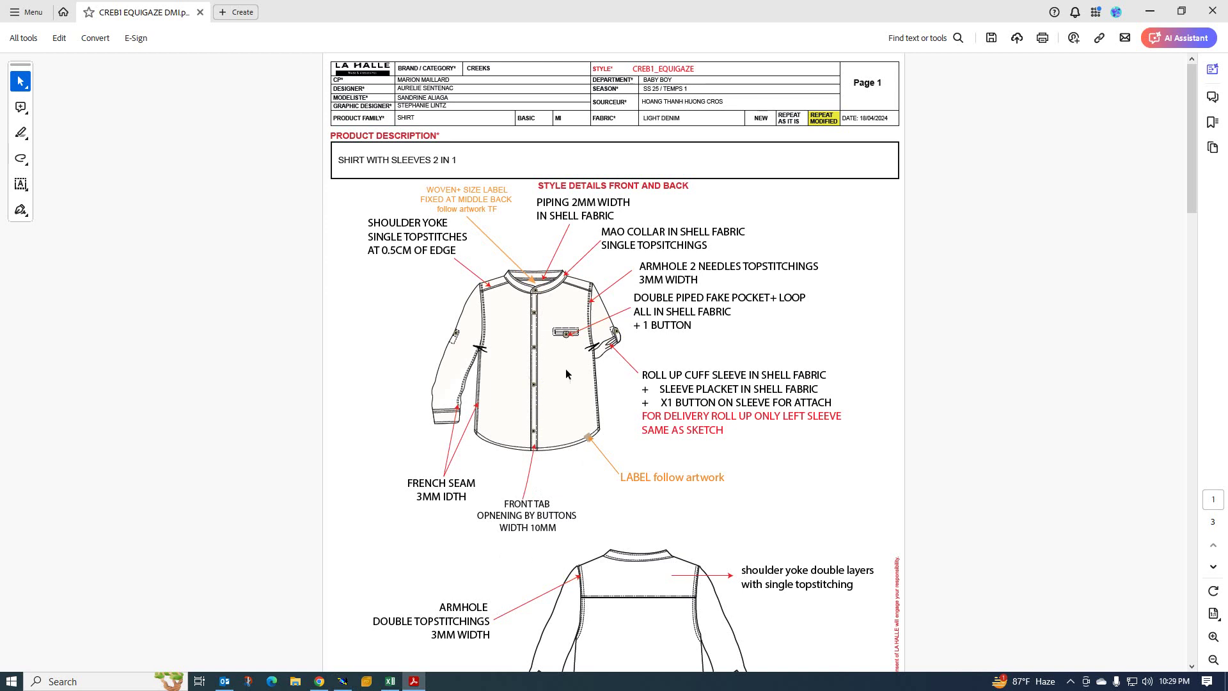
pyautogui.click(344, 686)
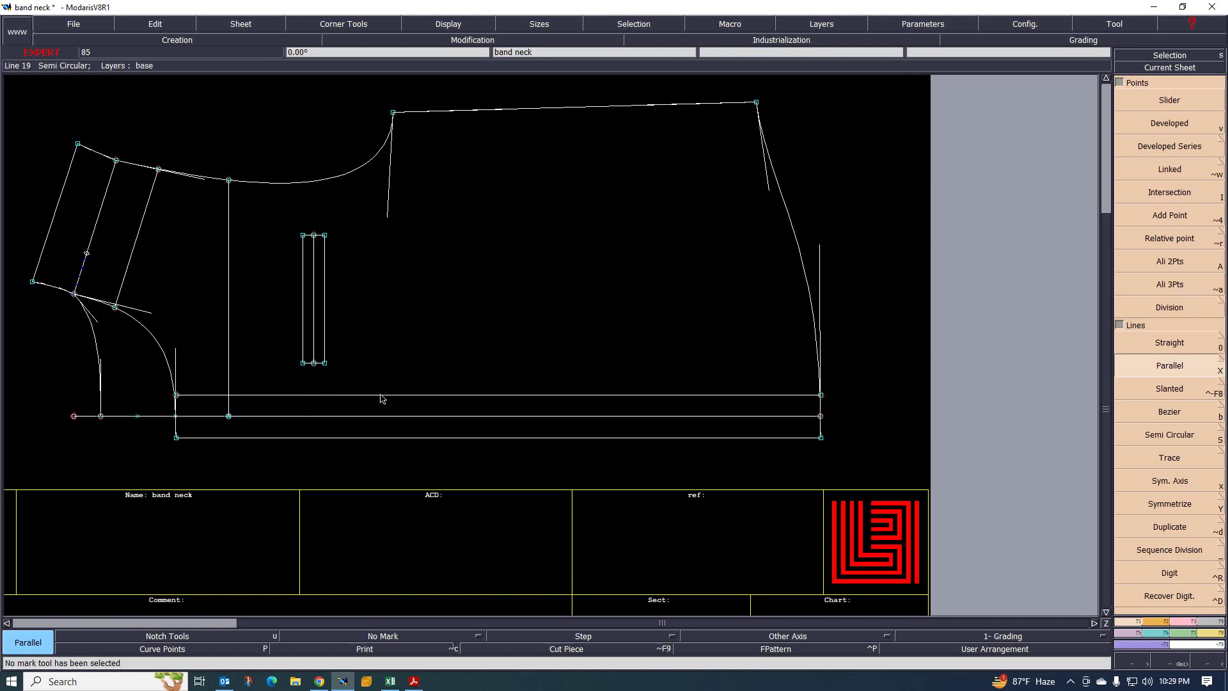
pyautogui.scroll(2, 204, 405)
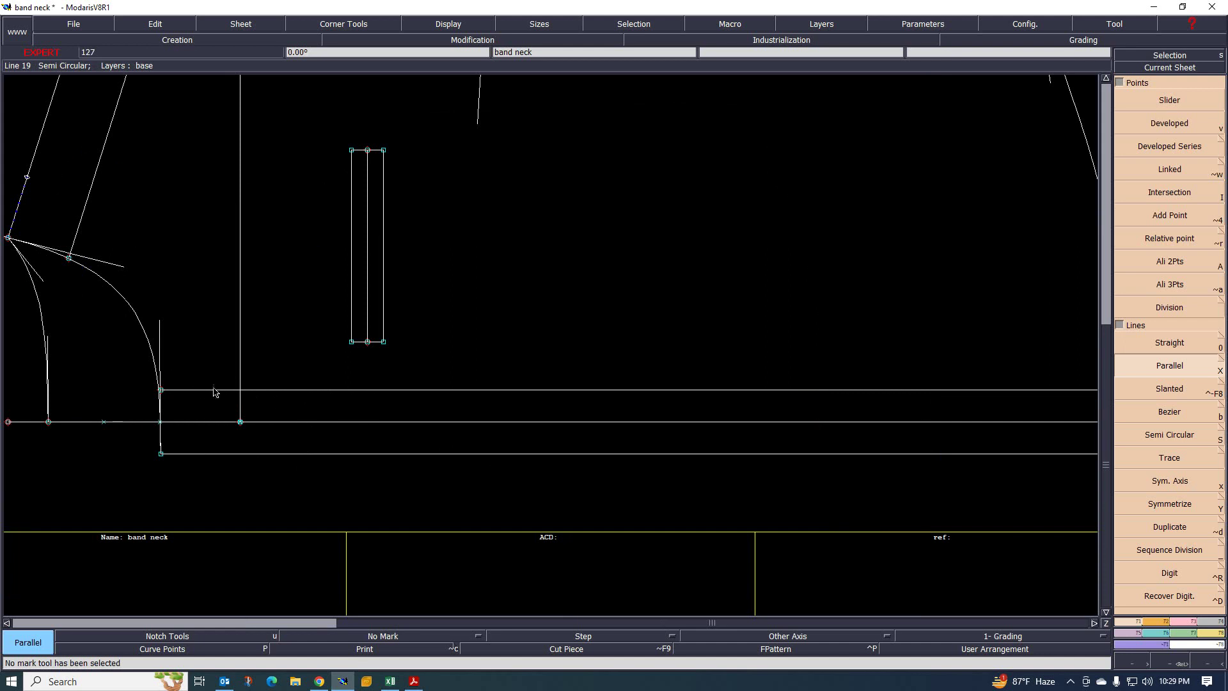
pyautogui.scroll(-3, 175, 400)
pyautogui.moveTo(122, 410); pyautogui.dragTo(390, 448)
pyautogui.scroll(3, 170, 451)
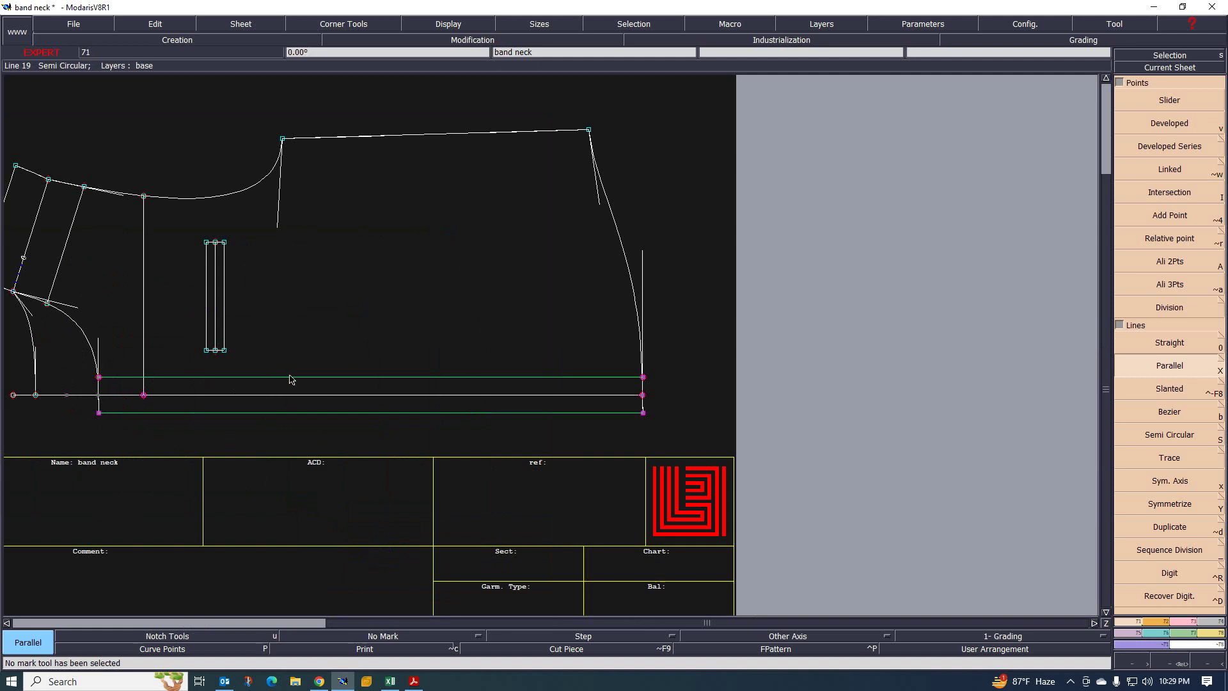
pyautogui.scroll(-3, 558, 338)
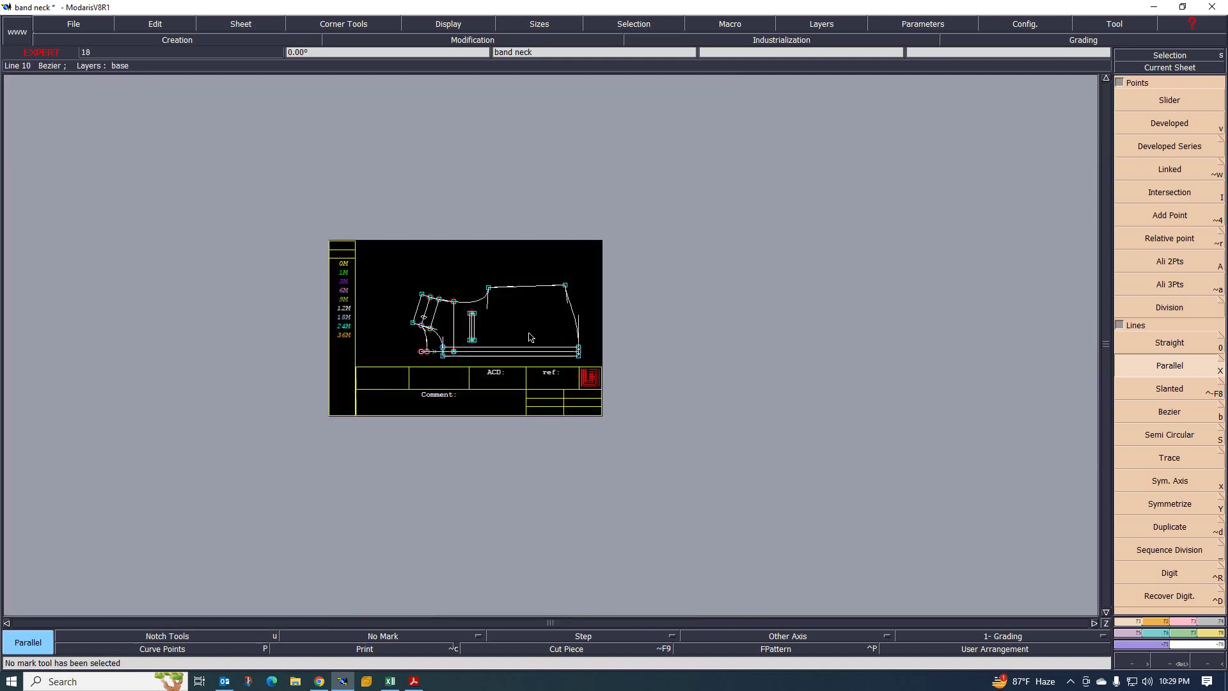
pyautogui.scroll(1, 530, 337)
pyautogui.hotkey('alt', 'Tab')
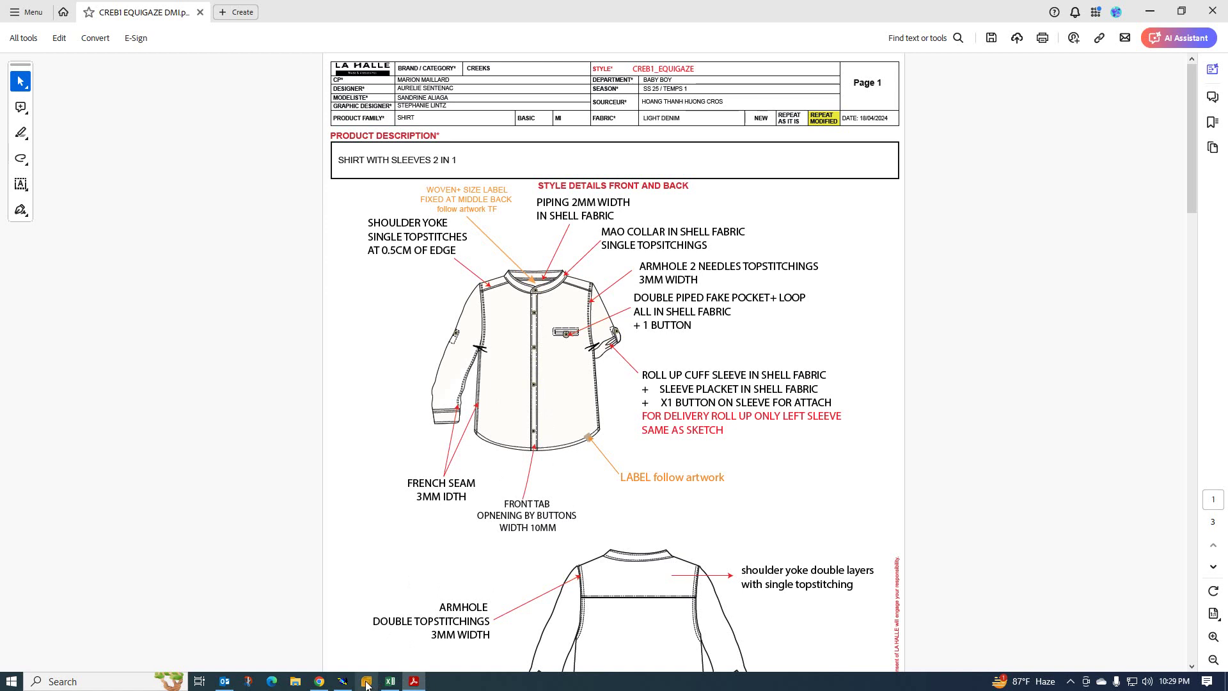
pyautogui.click(344, 683)
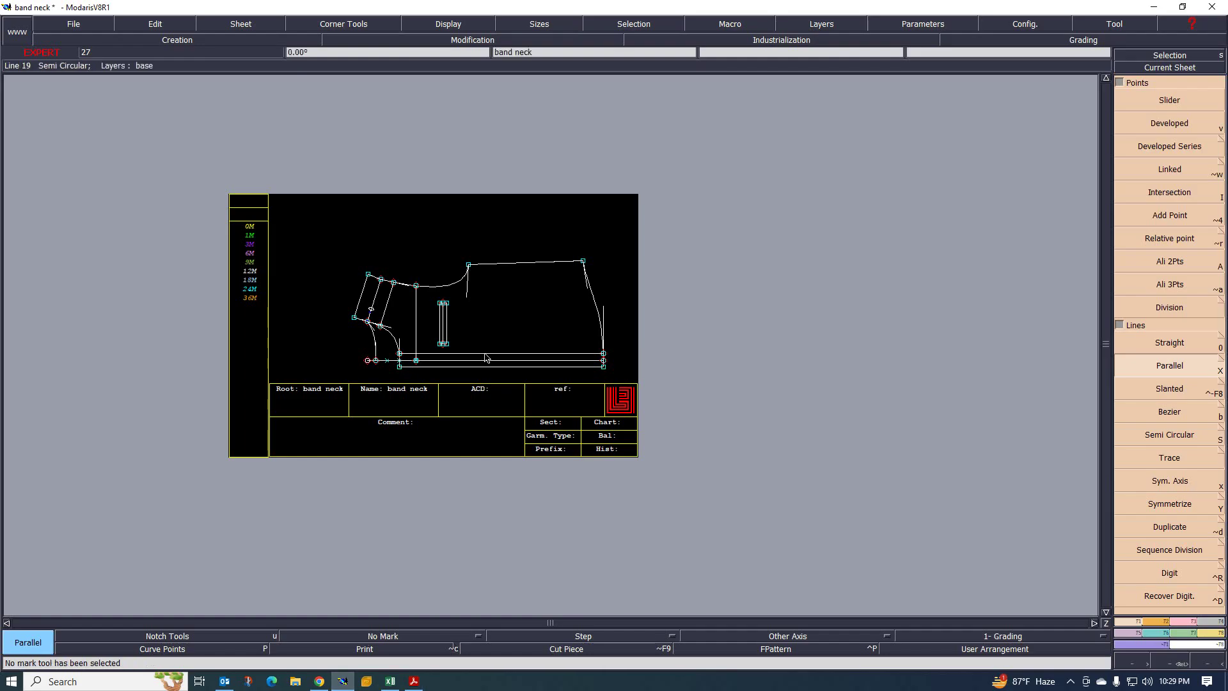
pyautogui.scroll(2, 484, 345)
pyautogui.scroll(1, 482, 364)
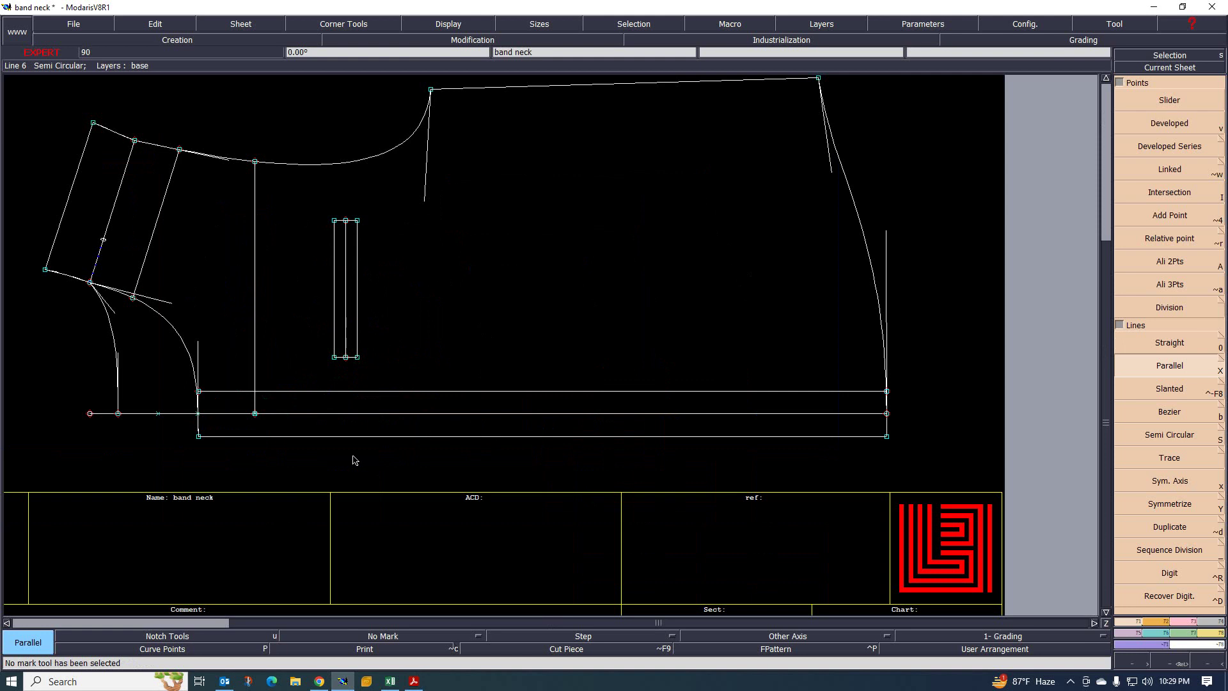
pyautogui.scroll(-1, 354, 457)
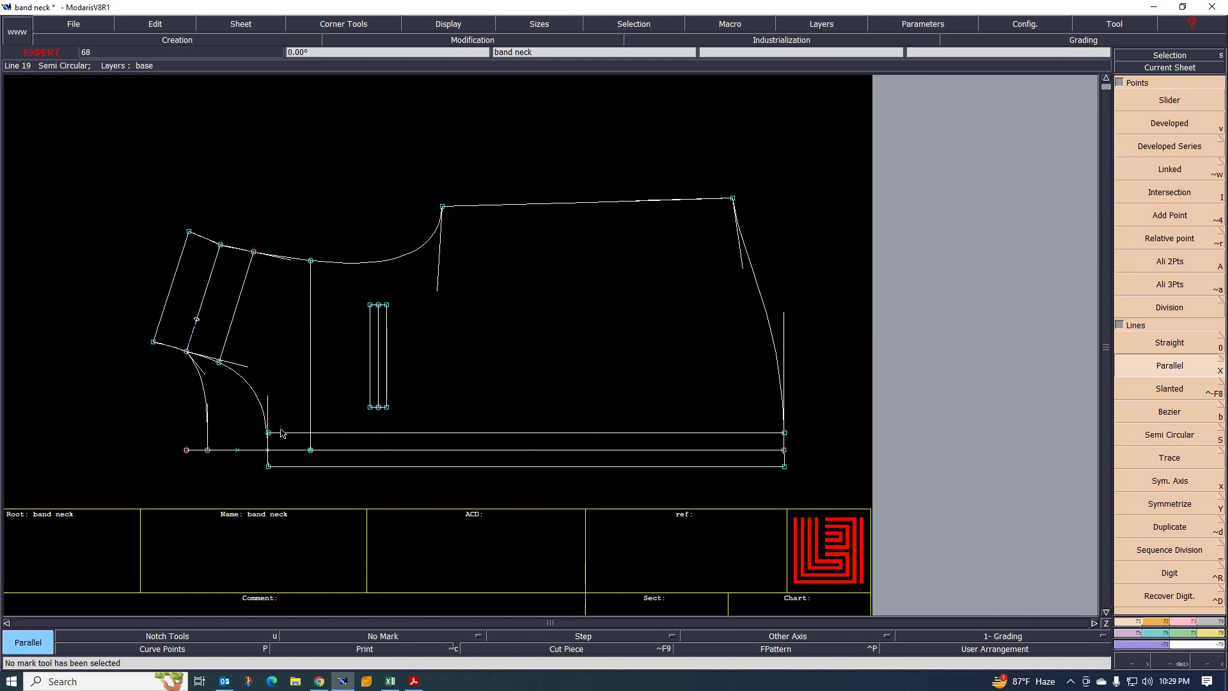
pyautogui.scroll(-1, 358, 422)
pyautogui.scroll(1, 275, 383)
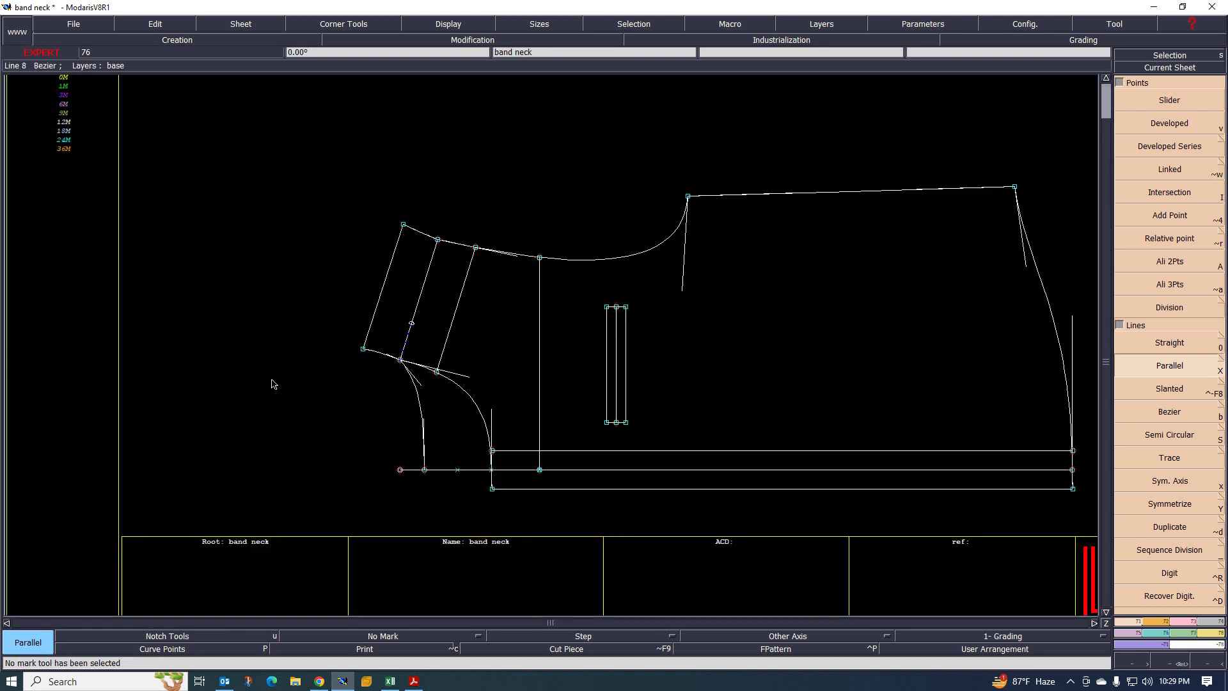
pyautogui.scroll(1, 312, 393)
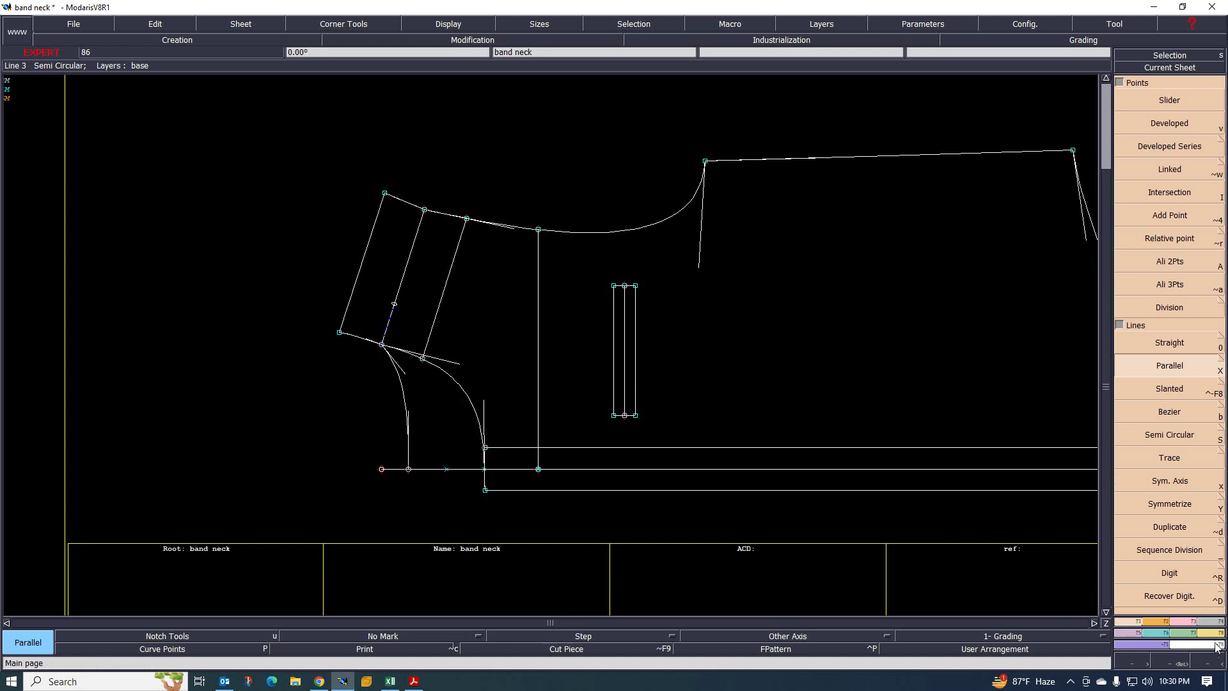
# Measure the front and back neckline curves from the shoulder neck point to the centre line with Length Measure
pyautogui.press('F3')
pyautogui.click(1177, 200)
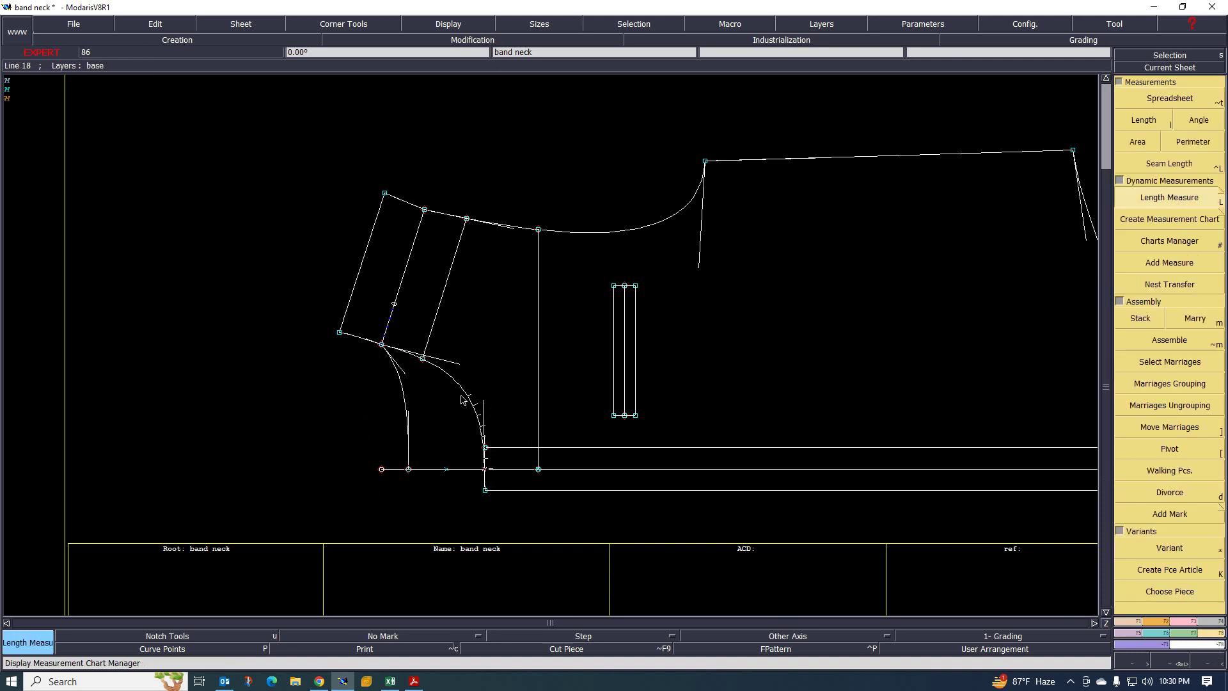
pyautogui.click(395, 355)
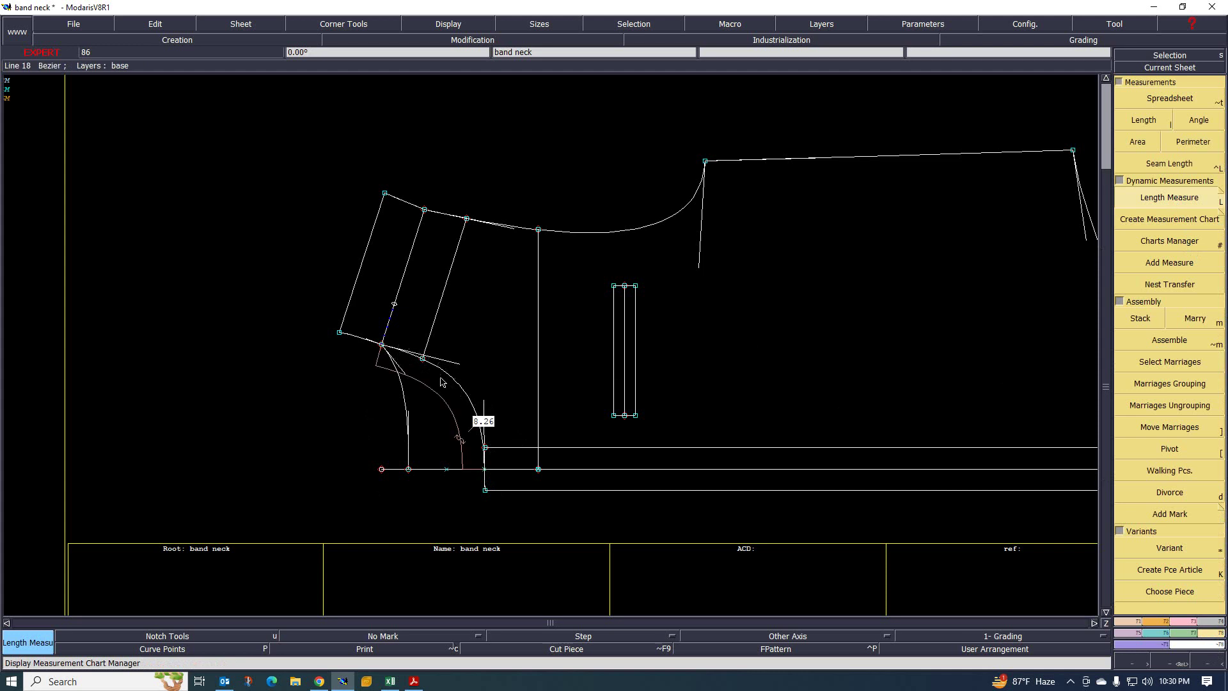
pyautogui.click(408, 469)
pyautogui.click(382, 346)
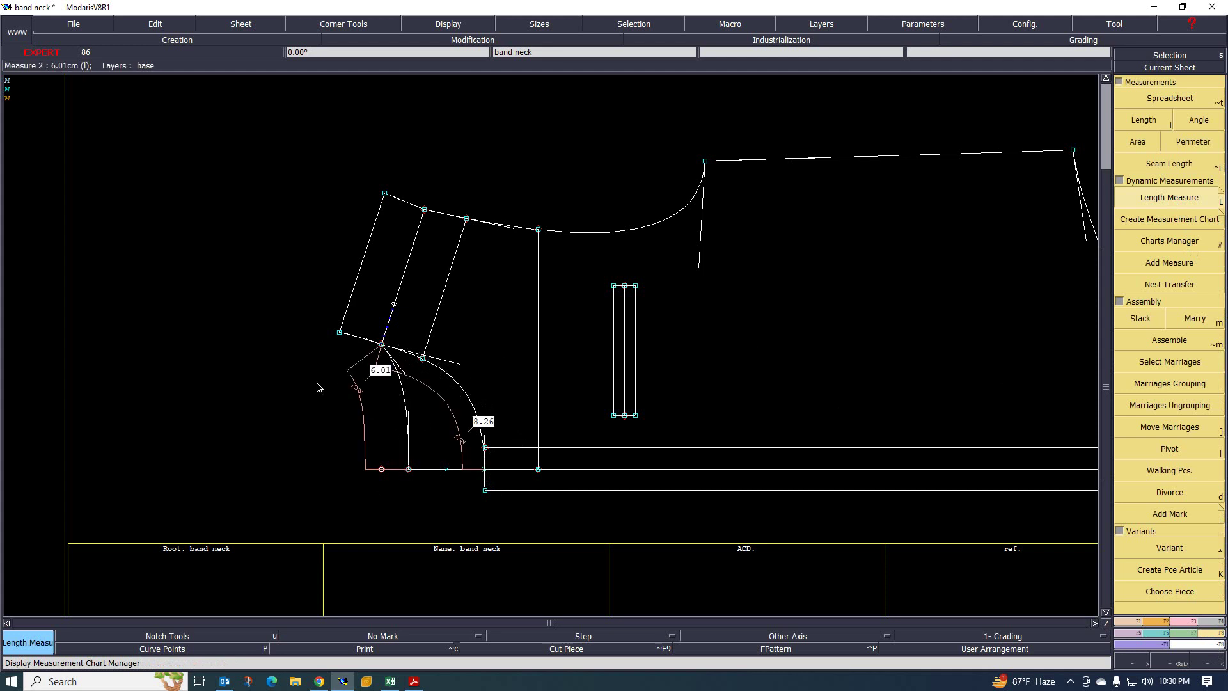
pyautogui.scroll(1, 443, 384)
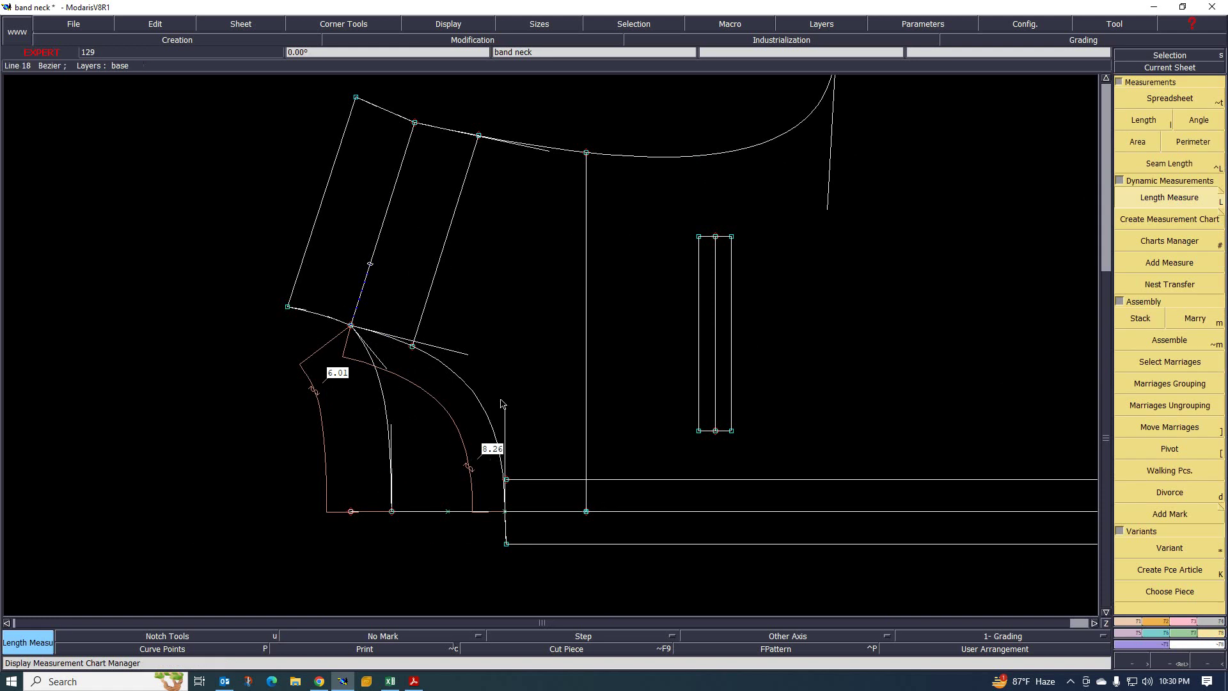
pyautogui.scroll(-1, 439, 386)
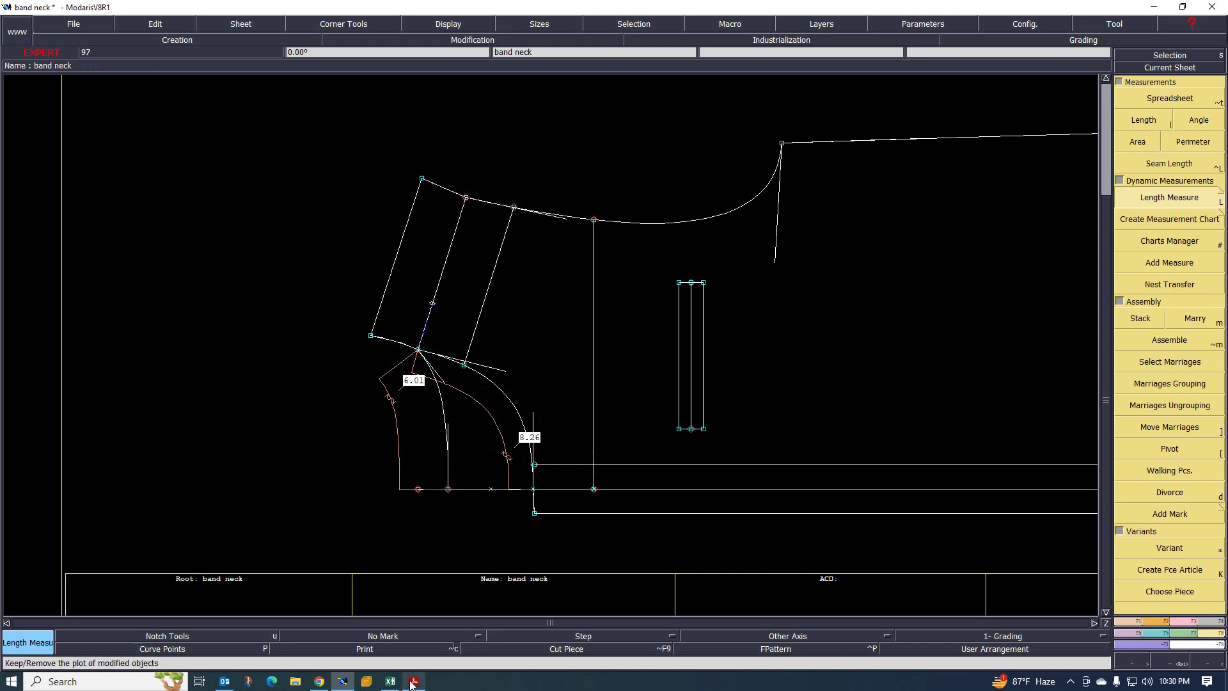
# Check the collar and placket width rows in the Excel size spec, and return to the placket's neckline end in Modaris
pyautogui.click(391, 682)
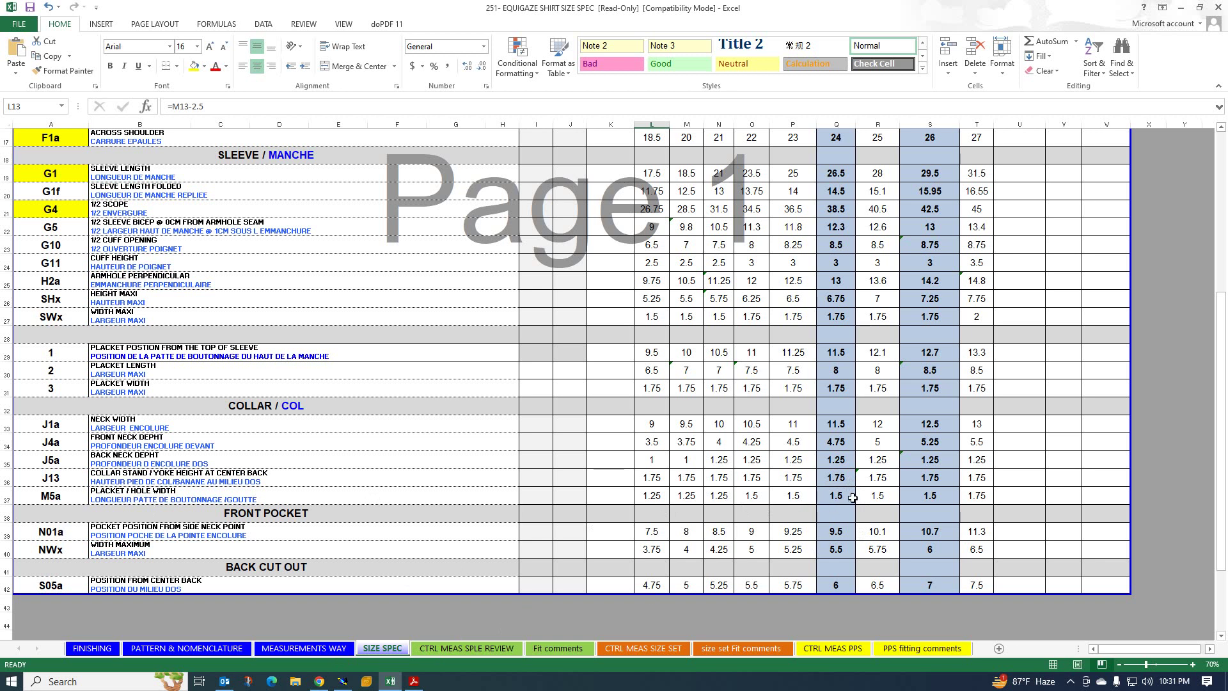
pyautogui.click(342, 681)
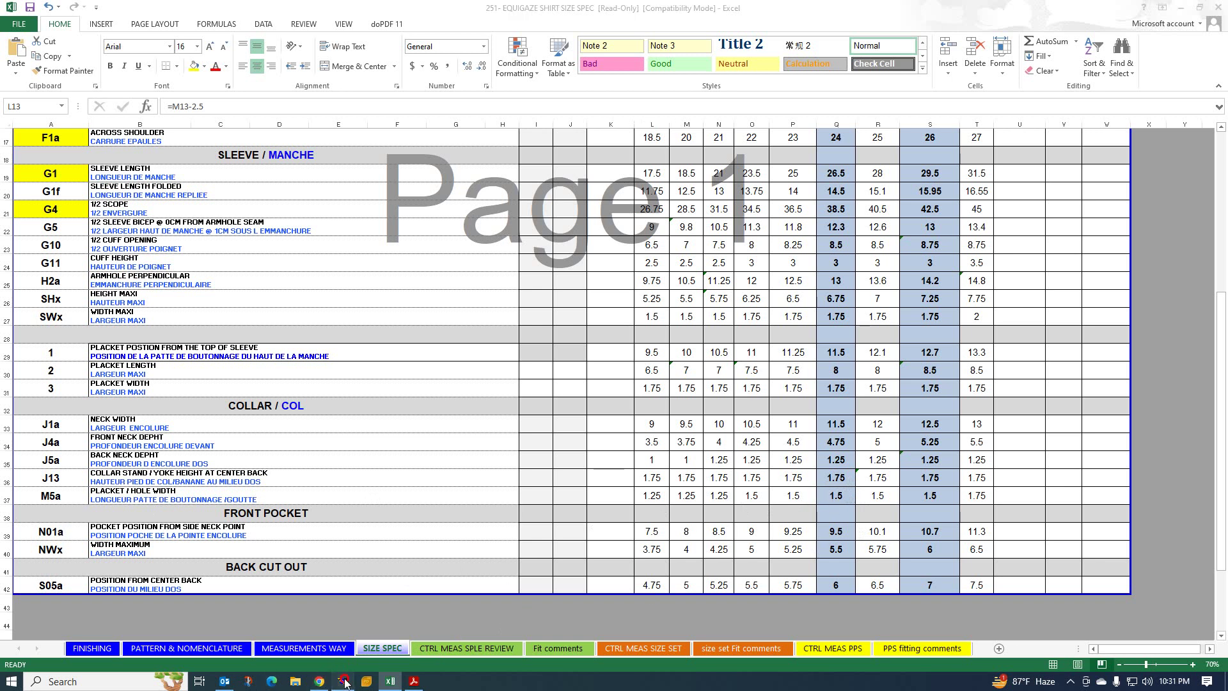
pyautogui.scroll(2, 447, 505)
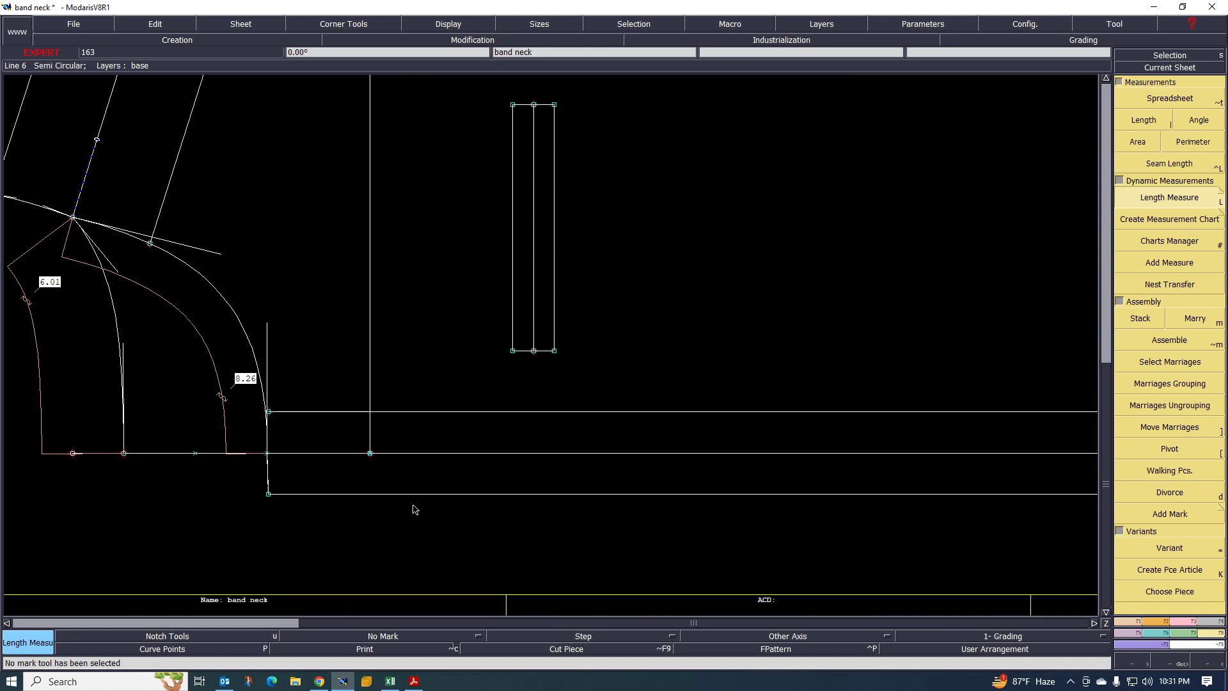
pyautogui.scroll(-2, 198, 499)
pyautogui.scroll(3, 268, 501)
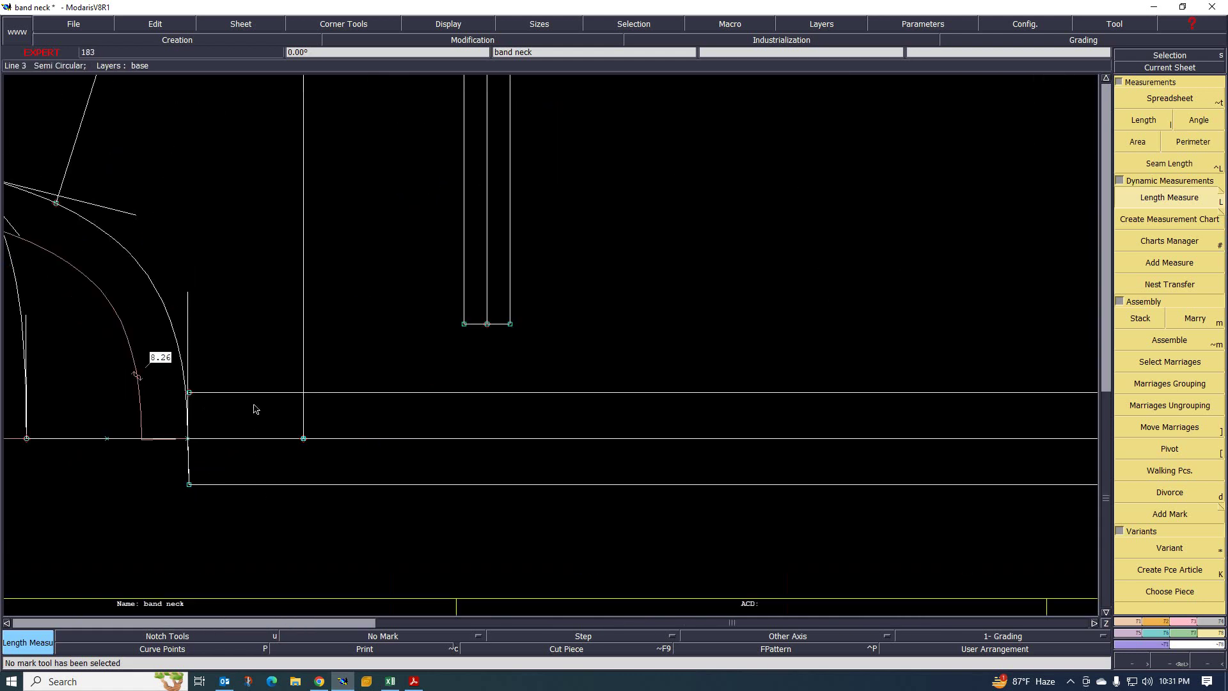
# Try to reshape the neckline corner of the placket's outer edge 0.5 cm toward the centre front line
pyautogui.press('r')
pyautogui.click(189, 484)
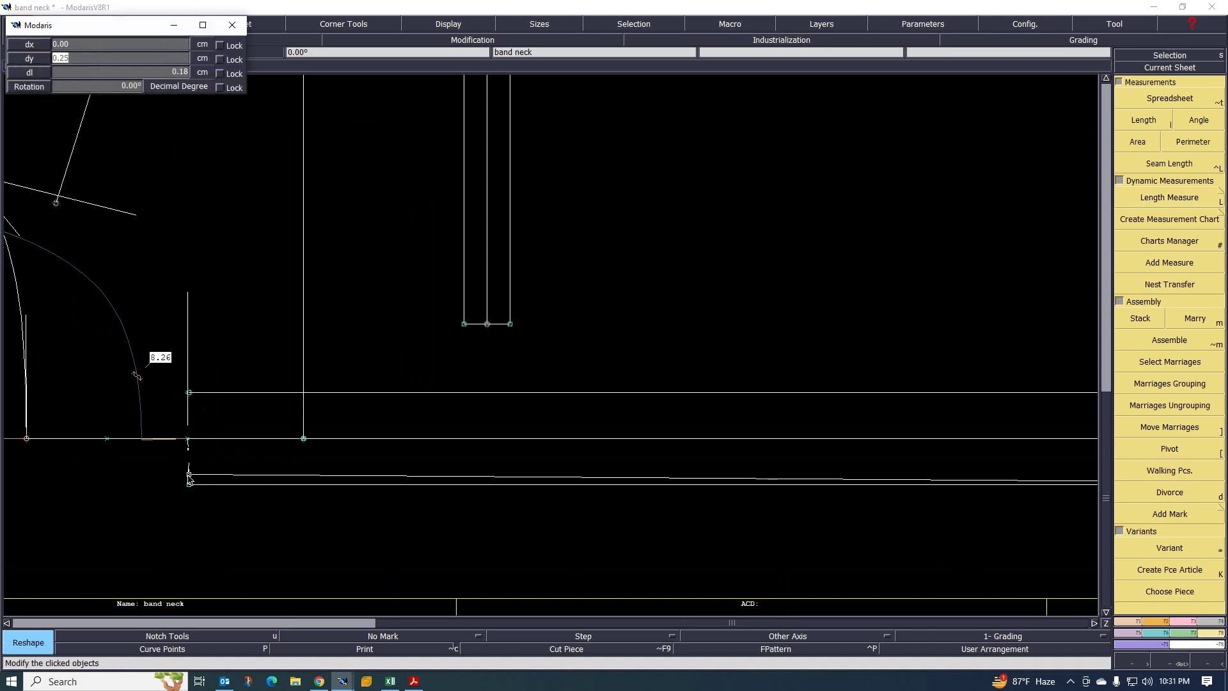
pyautogui.press('BackSpace')
pyautogui.write('.5')
pyautogui.press('Return')
pyautogui.scroll(-2, 189, 477)
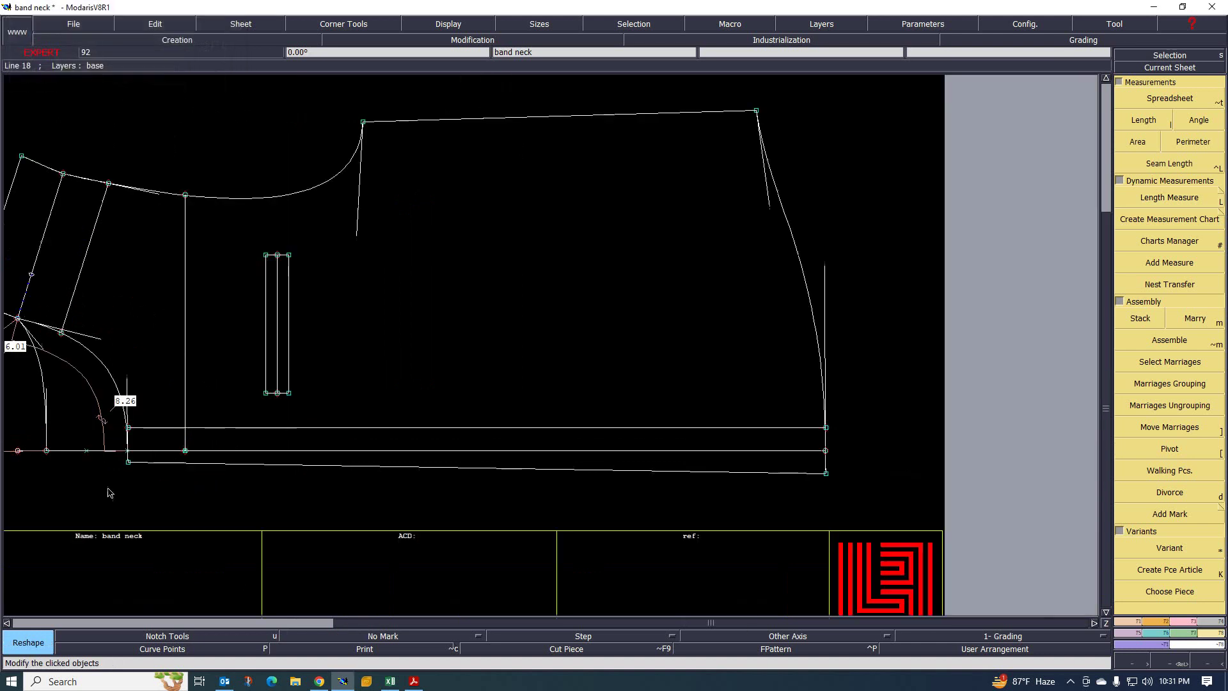
pyautogui.scroll(2, 540, 525)
pyautogui.scroll(-2, 484, 530)
pyautogui.scroll(2, 465, 495)
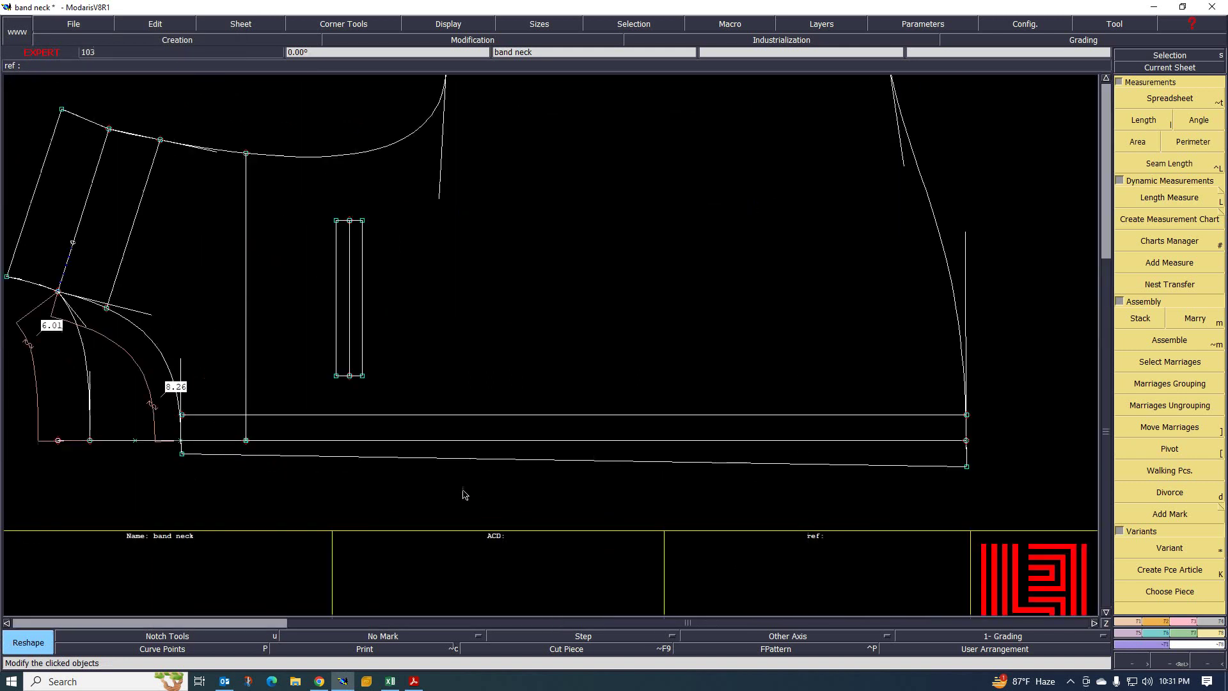
# Reshape both ends of the placket's outer edge, at neckline and hem, by dy 0.25 cm toward the centre front line
pyautogui.scroll(1, 202, 489)
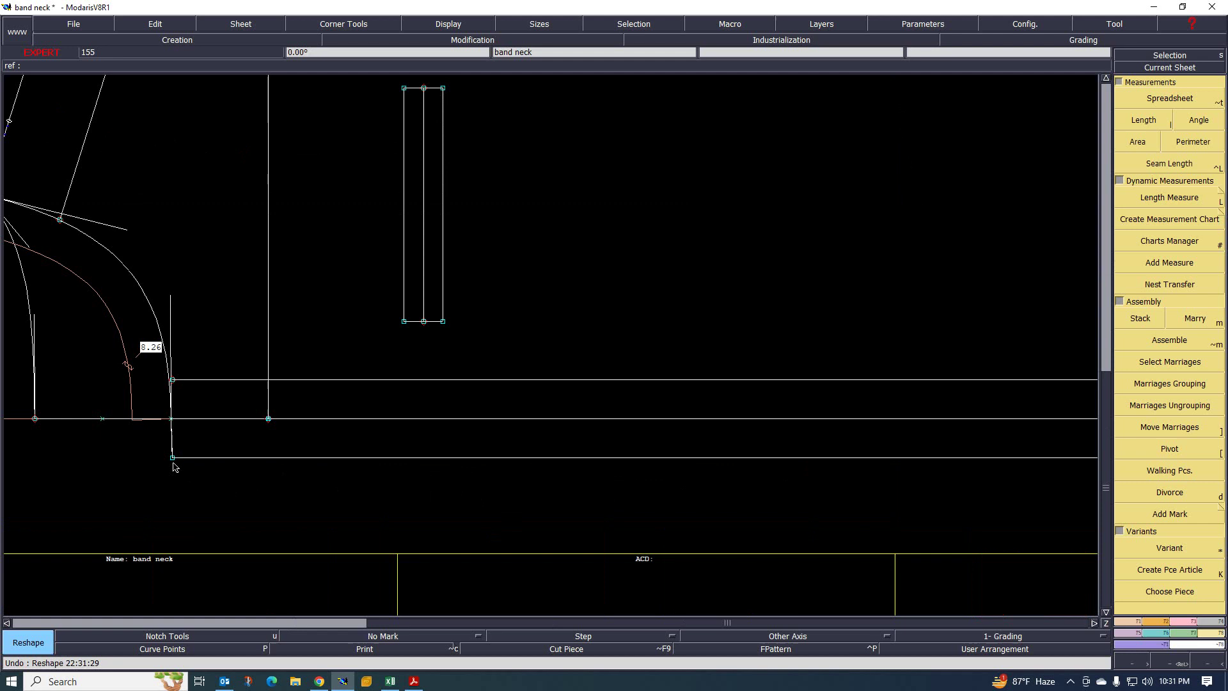
pyautogui.click(172, 438)
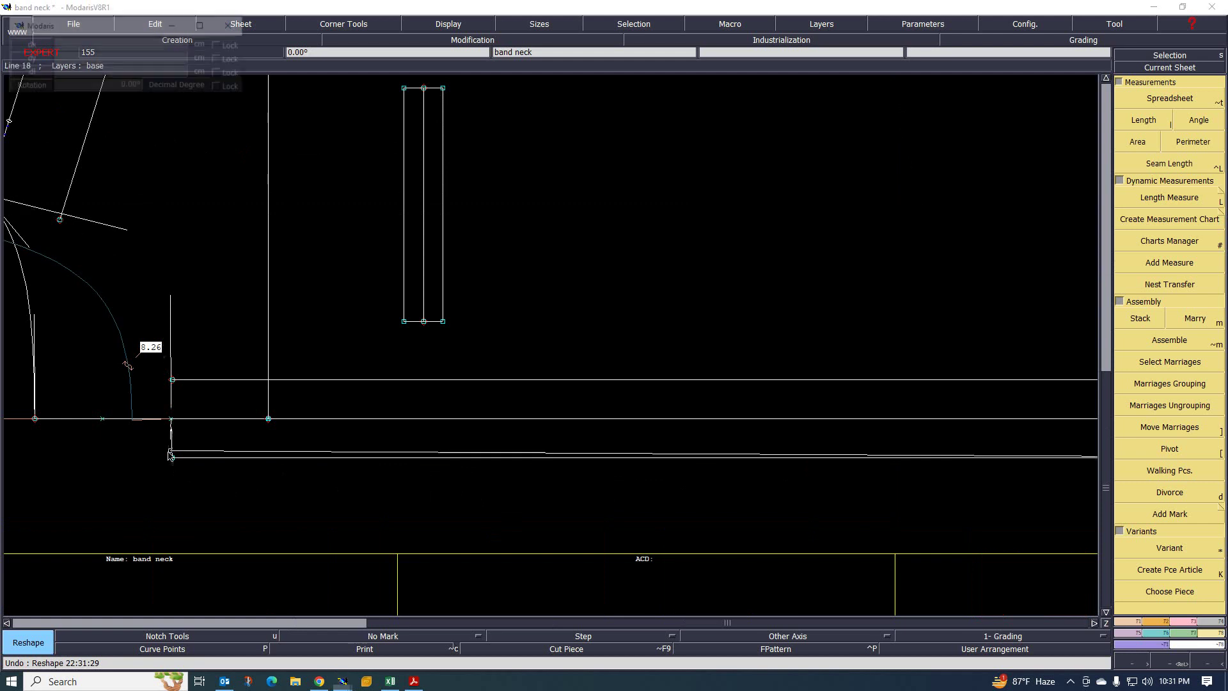
pyautogui.press('Tab')
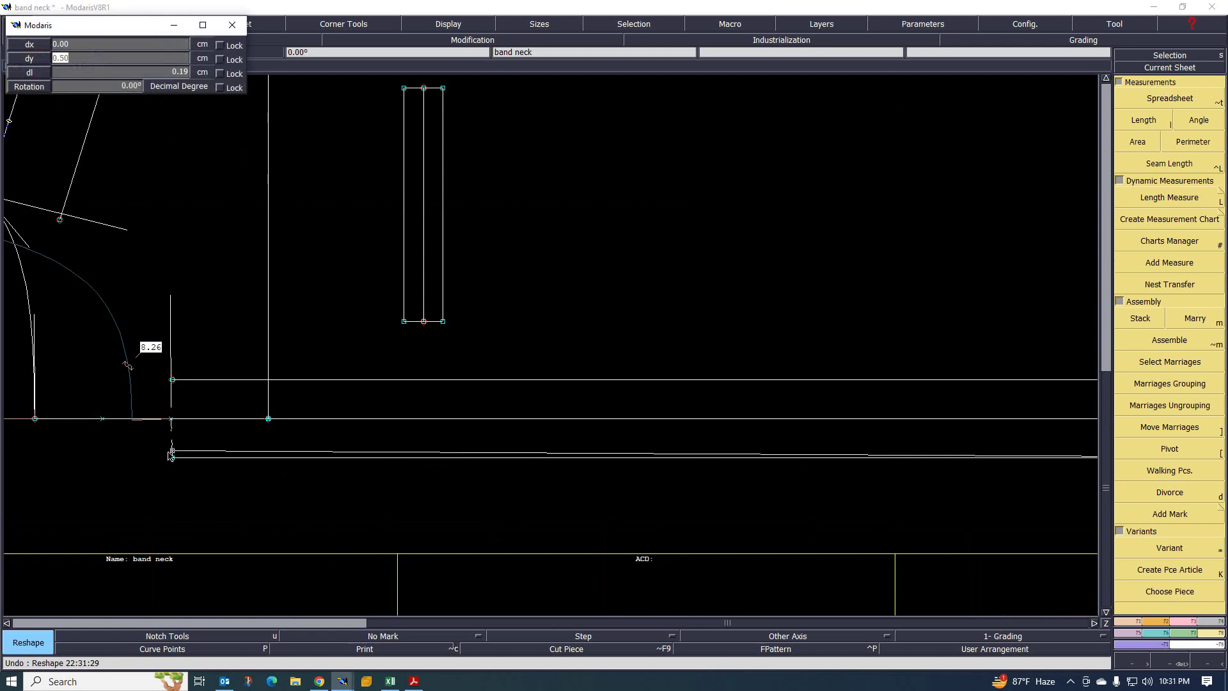
pyautogui.press('Return')
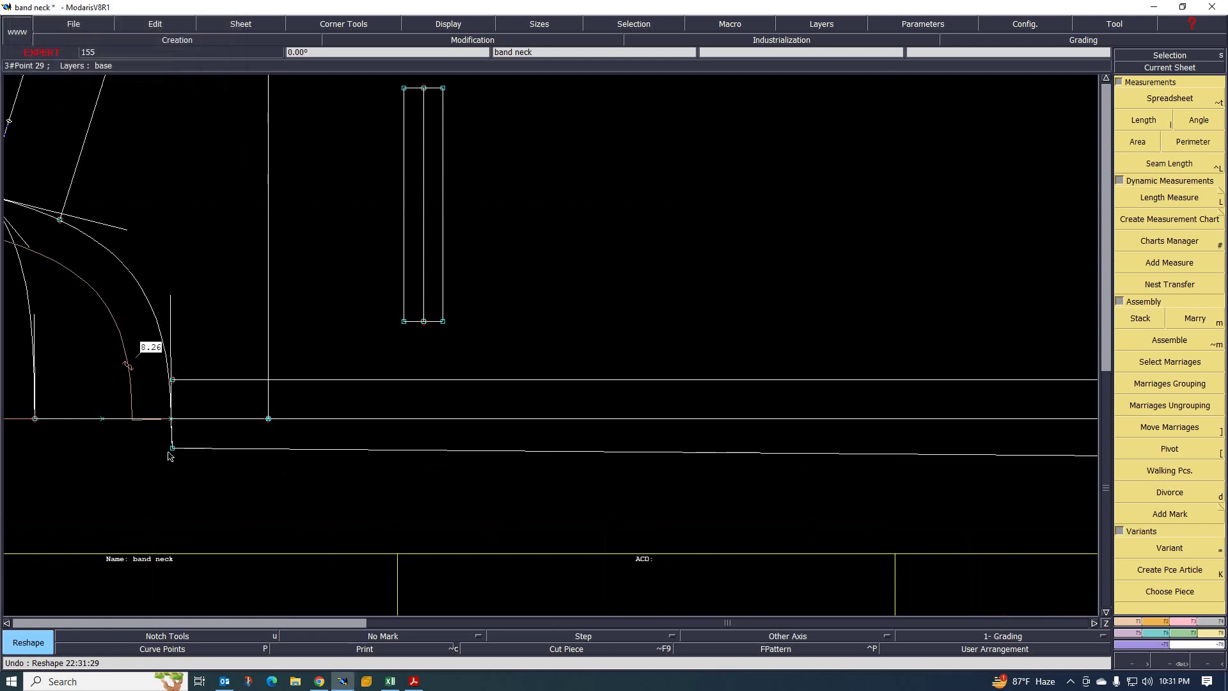
pyautogui.scroll(-2, 166, 448)
pyautogui.click(754, 450)
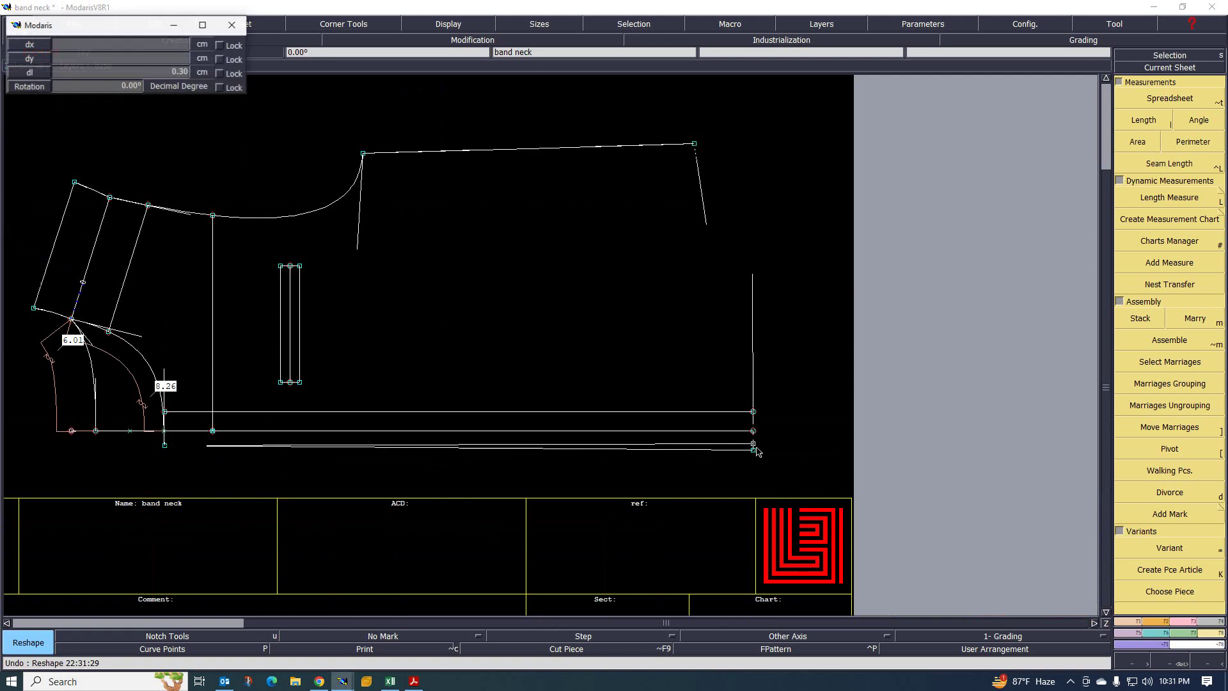
pyautogui.press('Tab')
pyautogui.press('Return')
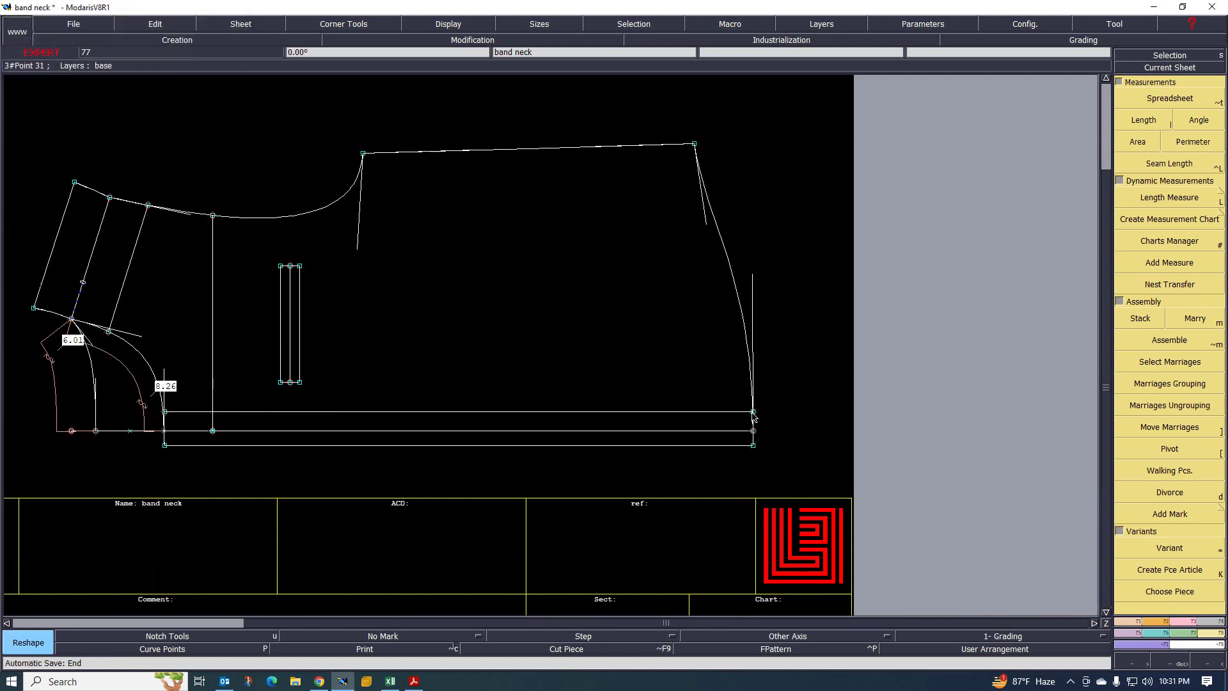
# Reshape the hem and neckline ends of the placket's inner edge by dy -0.25 cm toward the centre front line
pyautogui.click(753, 414)
pyautogui.press('Tab')
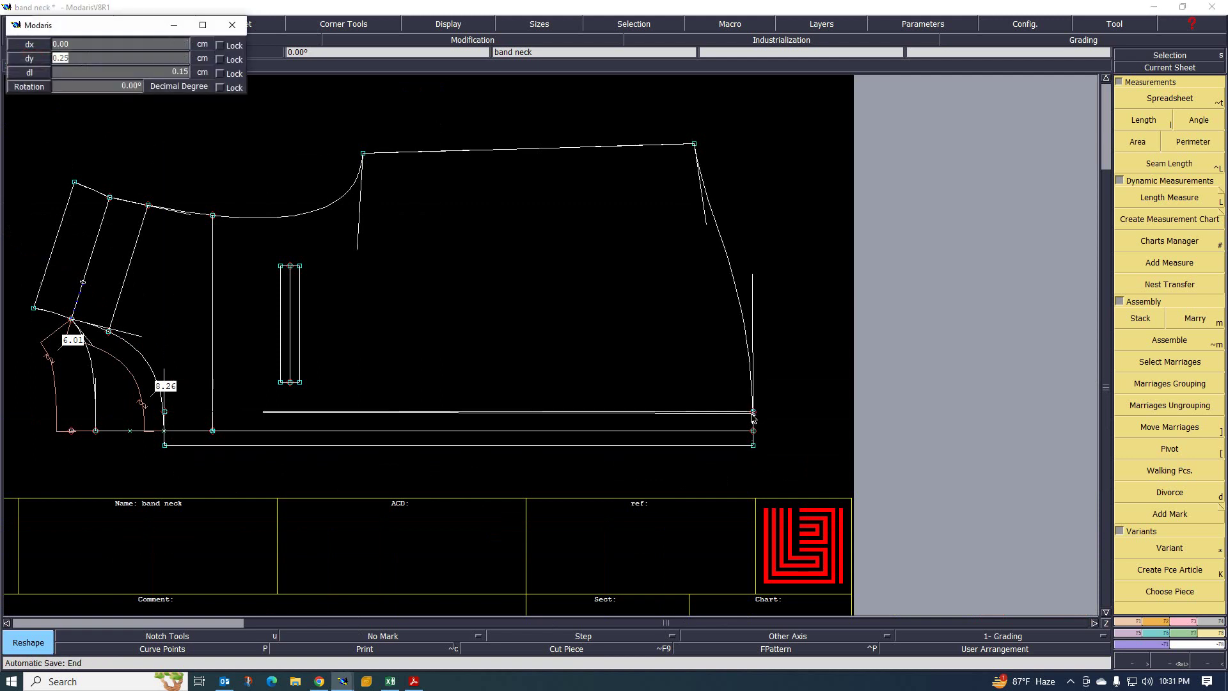
pyautogui.press('BackSpace')
pyautogui.press('Return')
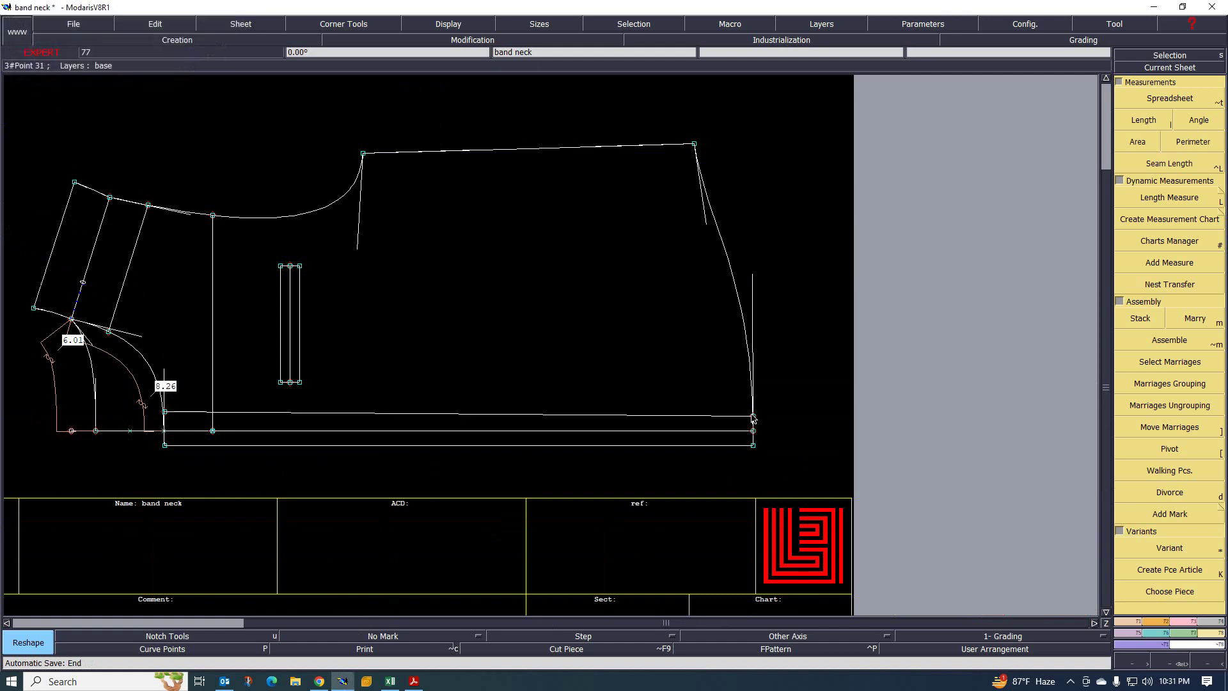
pyautogui.click(165, 413)
pyautogui.press('Tab')
pyautogui.write('-.25')
pyautogui.press('Return')
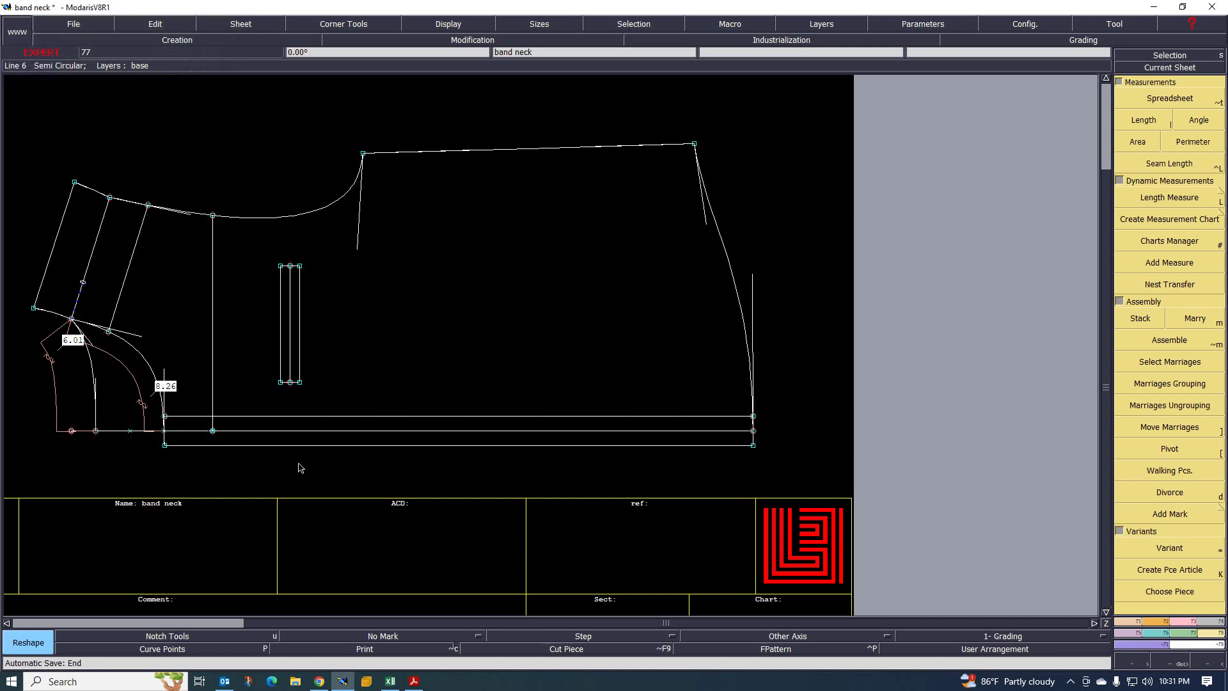
# Measure the front placket's width between its inner and outer edges with Length Measure
pyautogui.scroll(3, 301, 464)
pyautogui.scroll(-2, 386, 452)
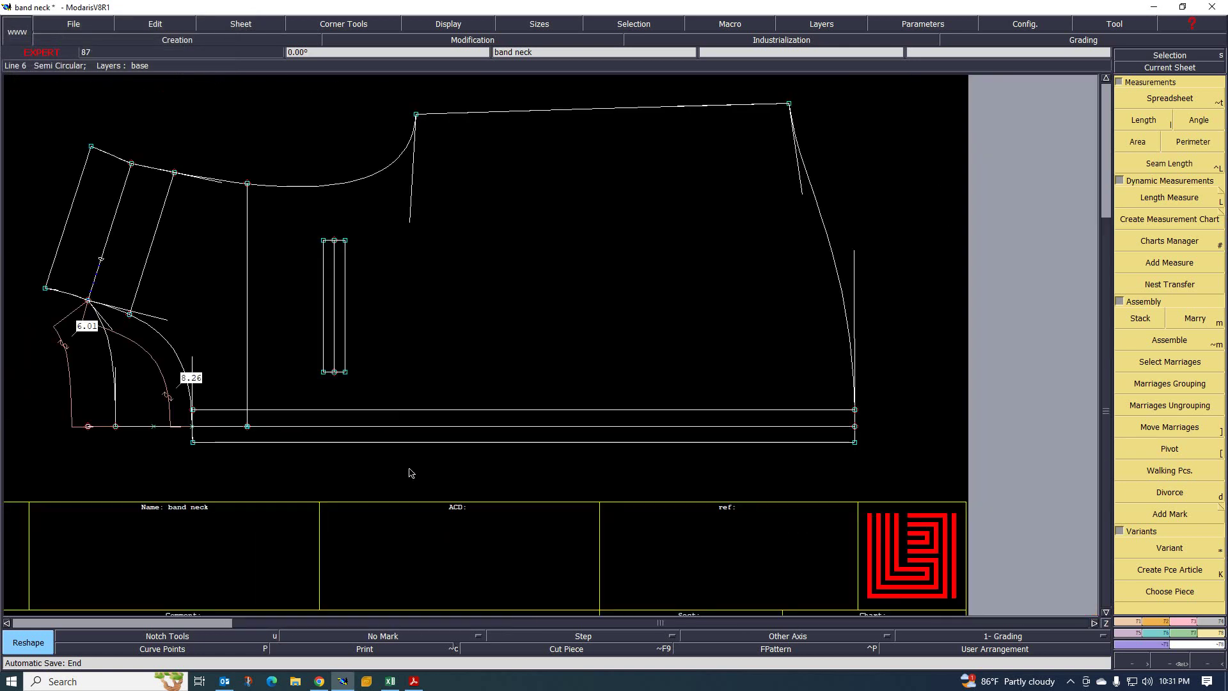
pyautogui.hotkey('shift', 'l')
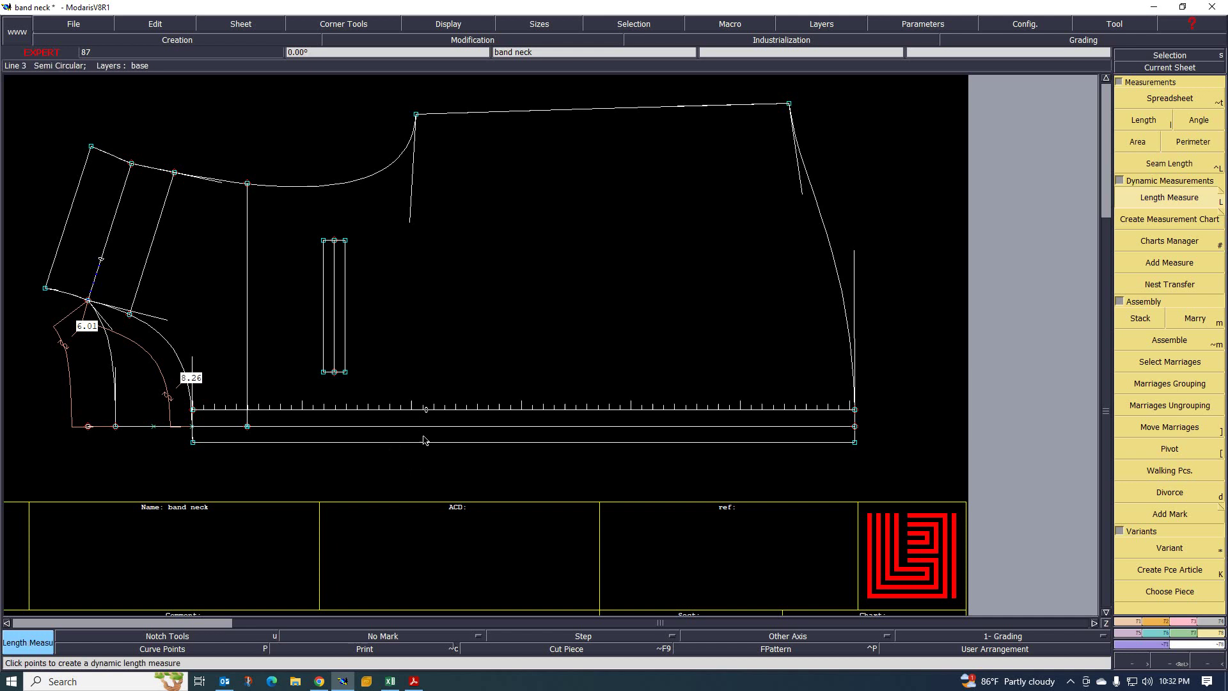
pyautogui.click(424, 442)
pyautogui.scroll(3, 425, 446)
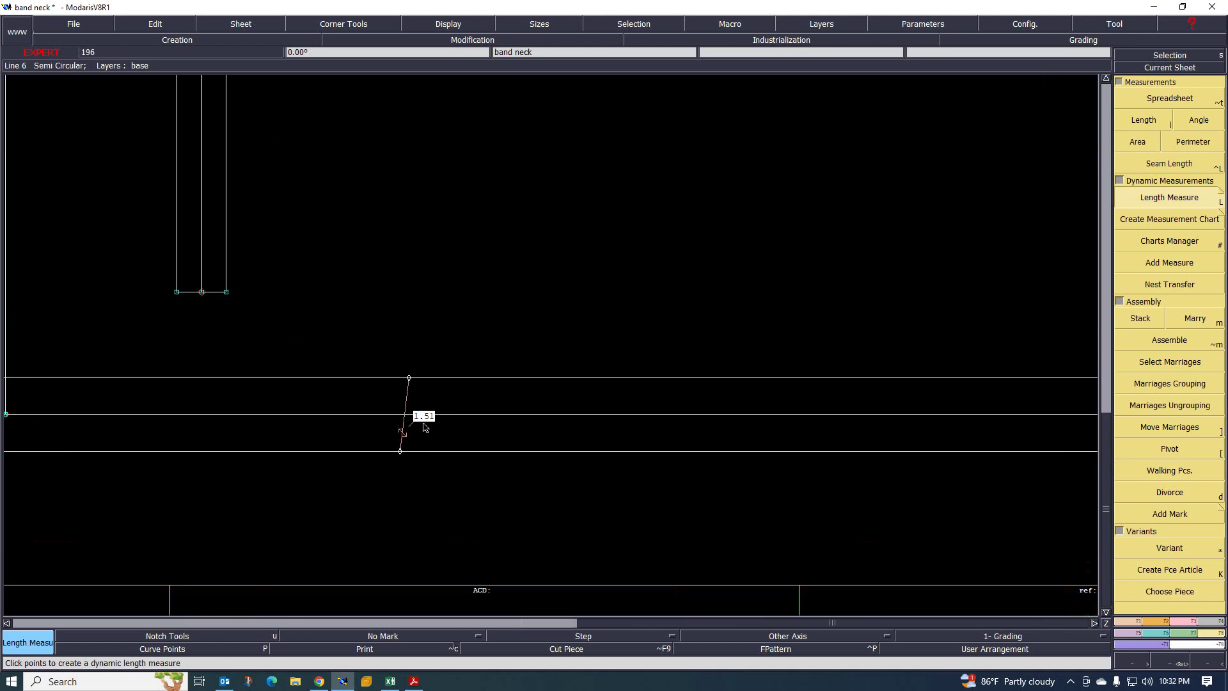
pyautogui.scroll(-2, 424, 427)
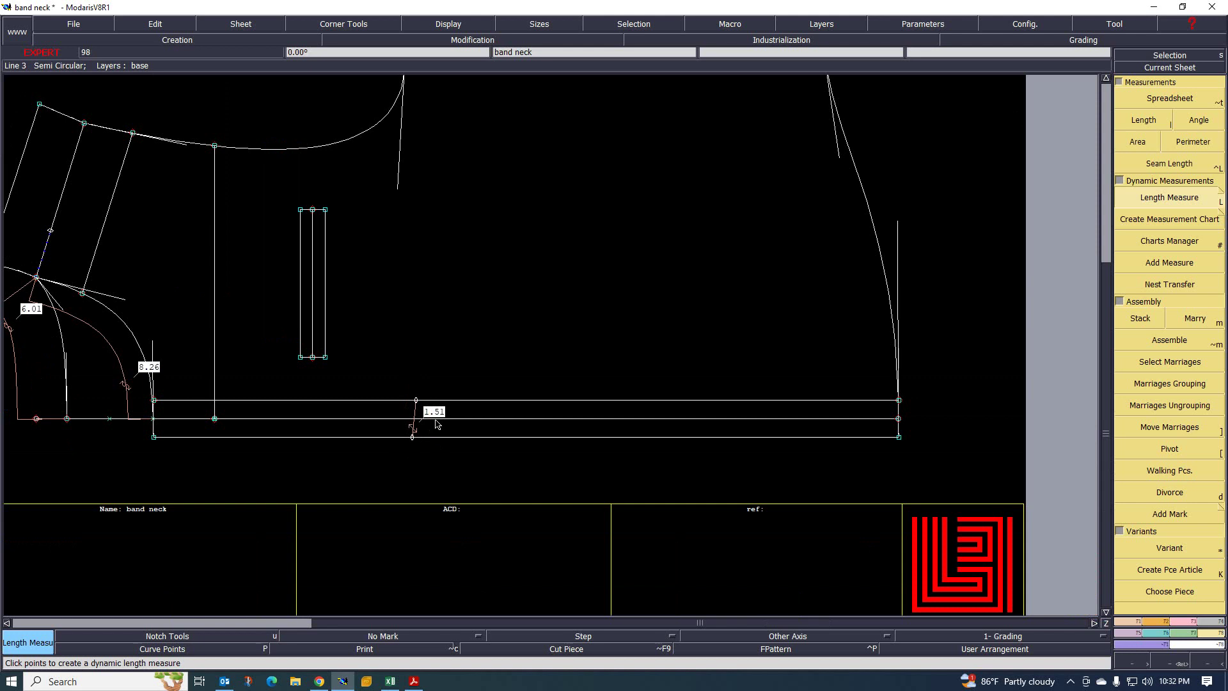
pyautogui.scroll(-4, 208, 457)
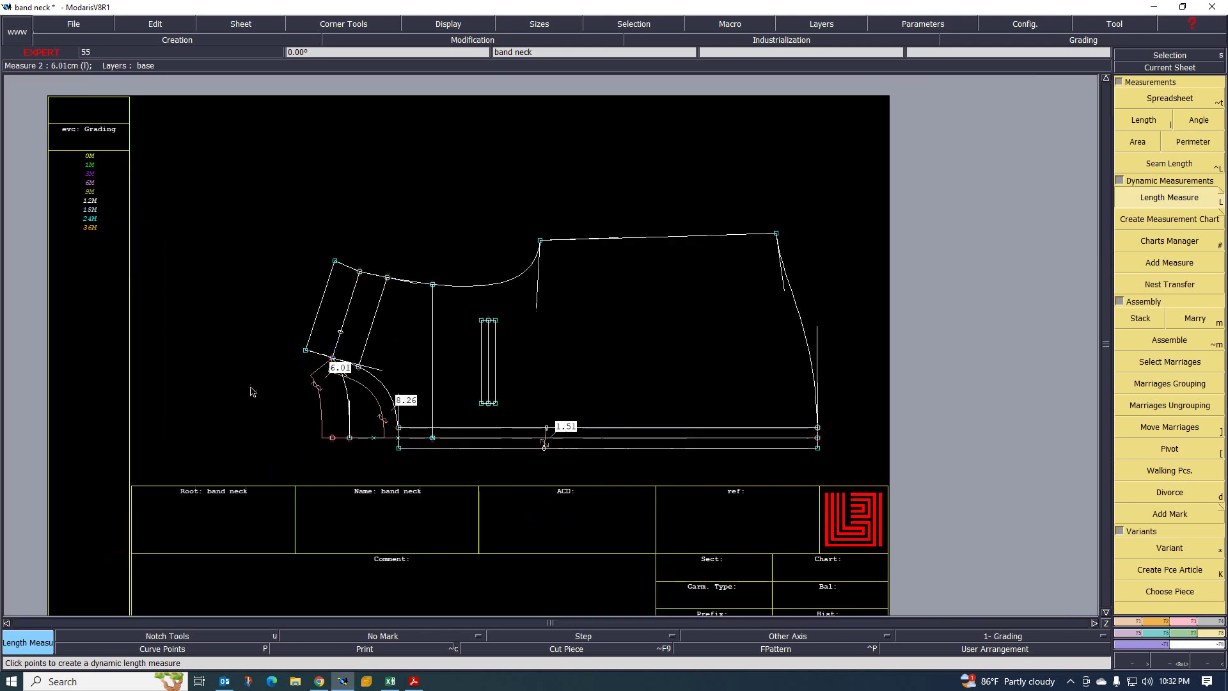
# Check the placket width row in the Excel size spec and the front tab details on the PDF sketch, and return to Modaris
pyautogui.click(402, 679)
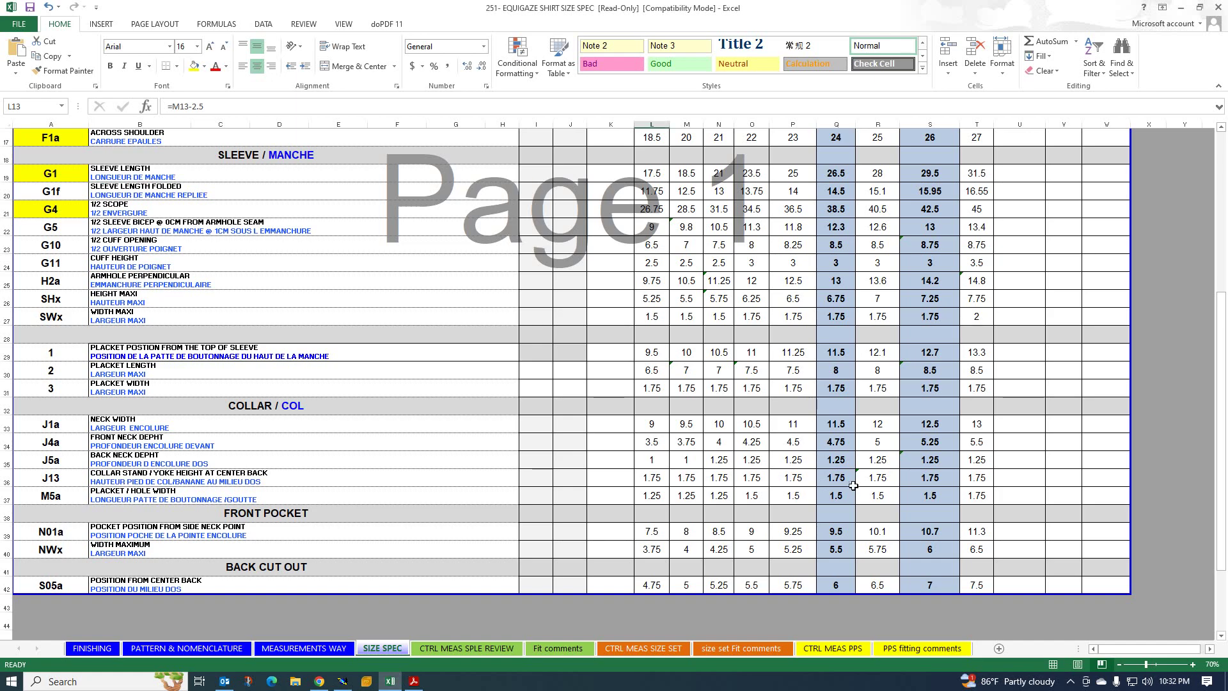
pyautogui.click(414, 681)
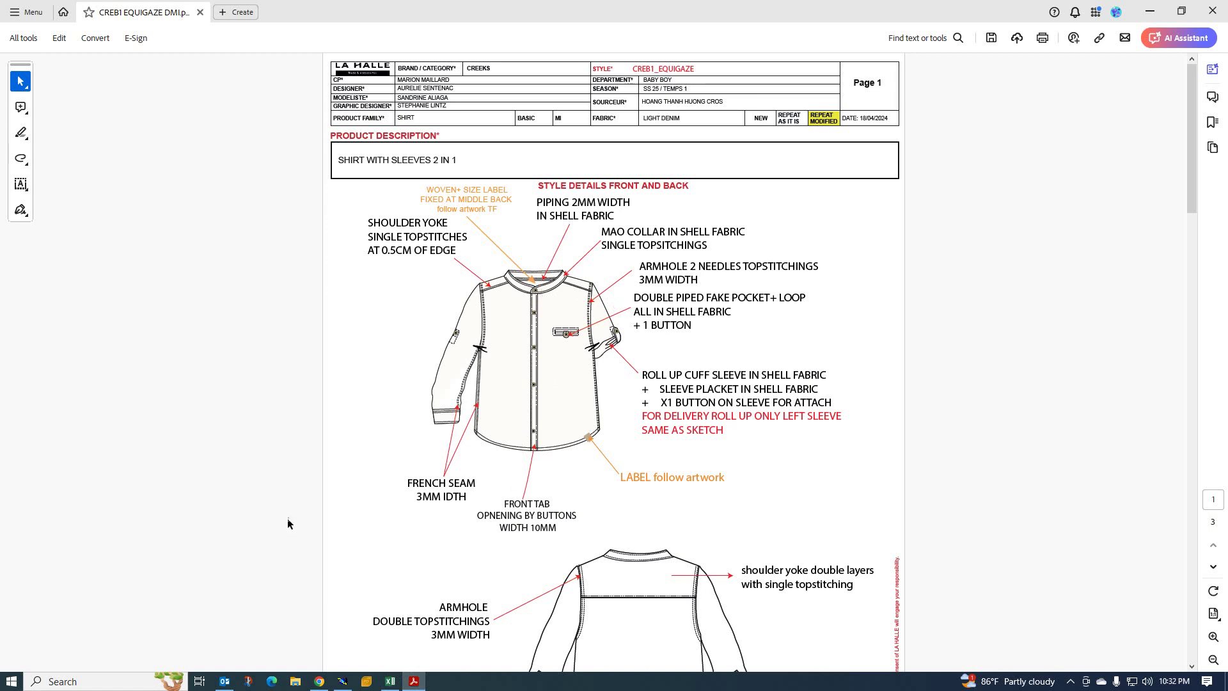
pyautogui.click(343, 682)
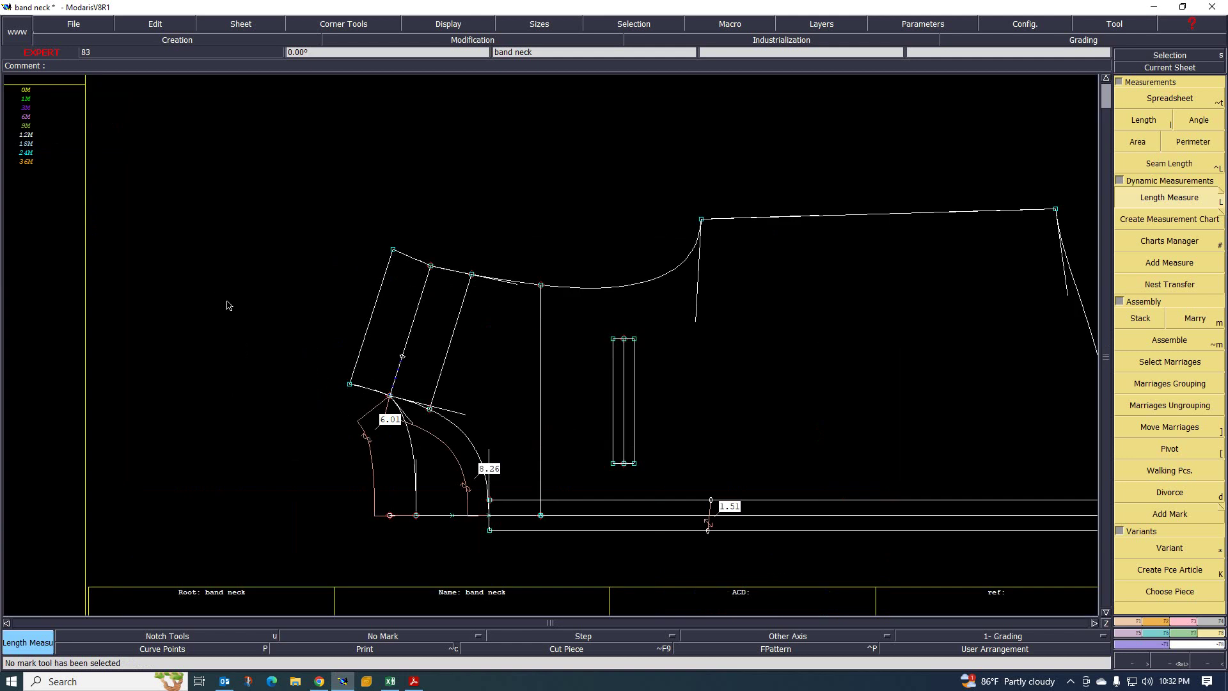